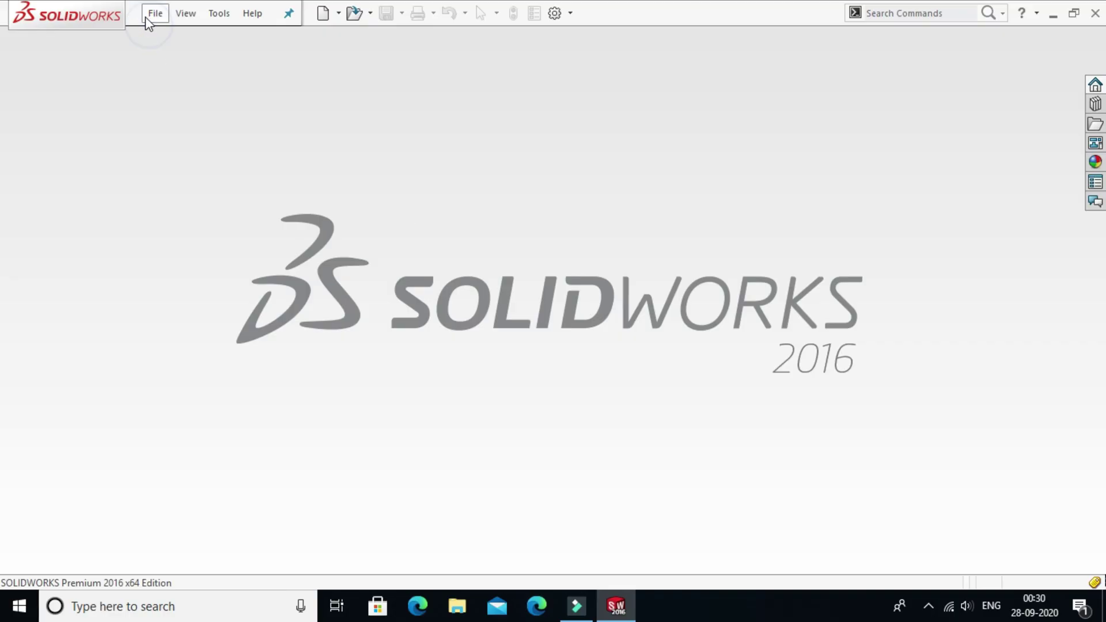
Step: Create a new part document and start a sketch on the Front Plane
left_click(149, 15)
left_click(167, 39)
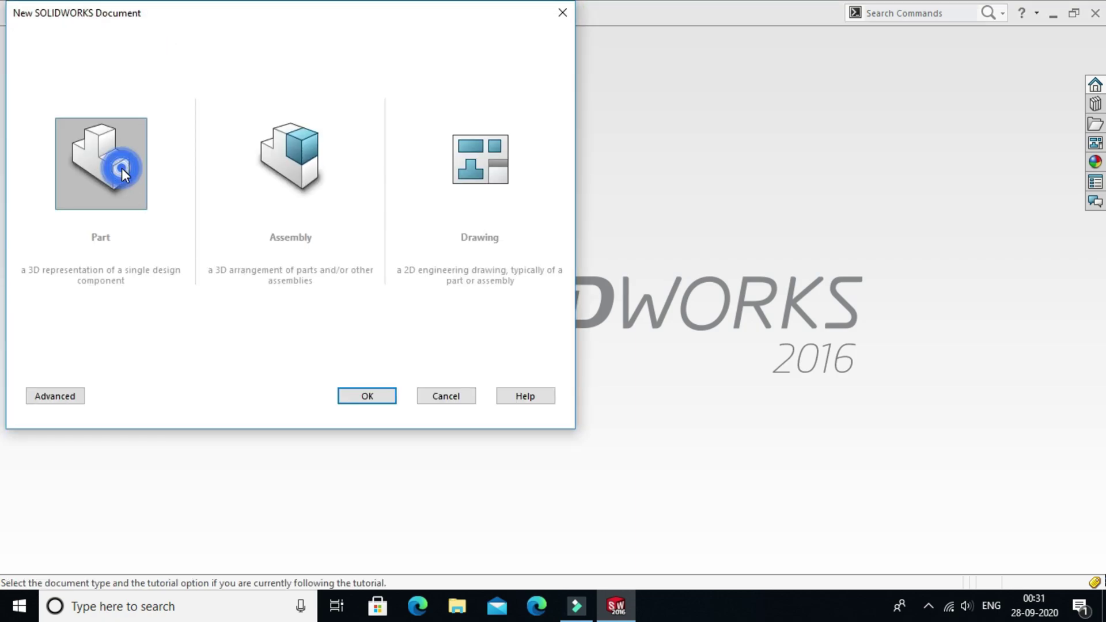
left_click(347, 397)
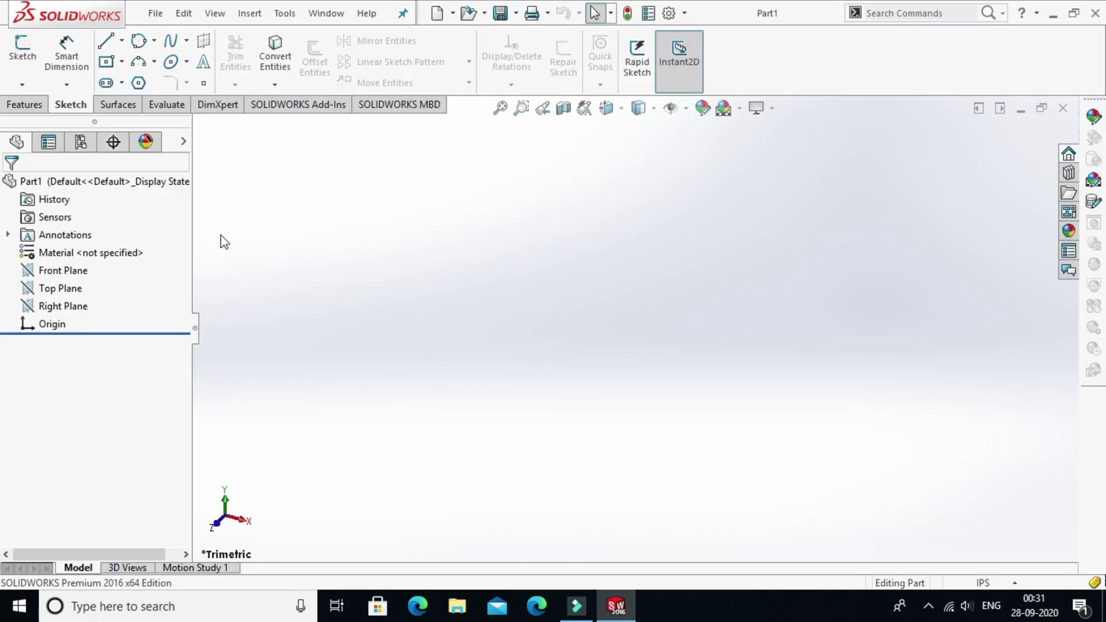
left_click(45, 273)
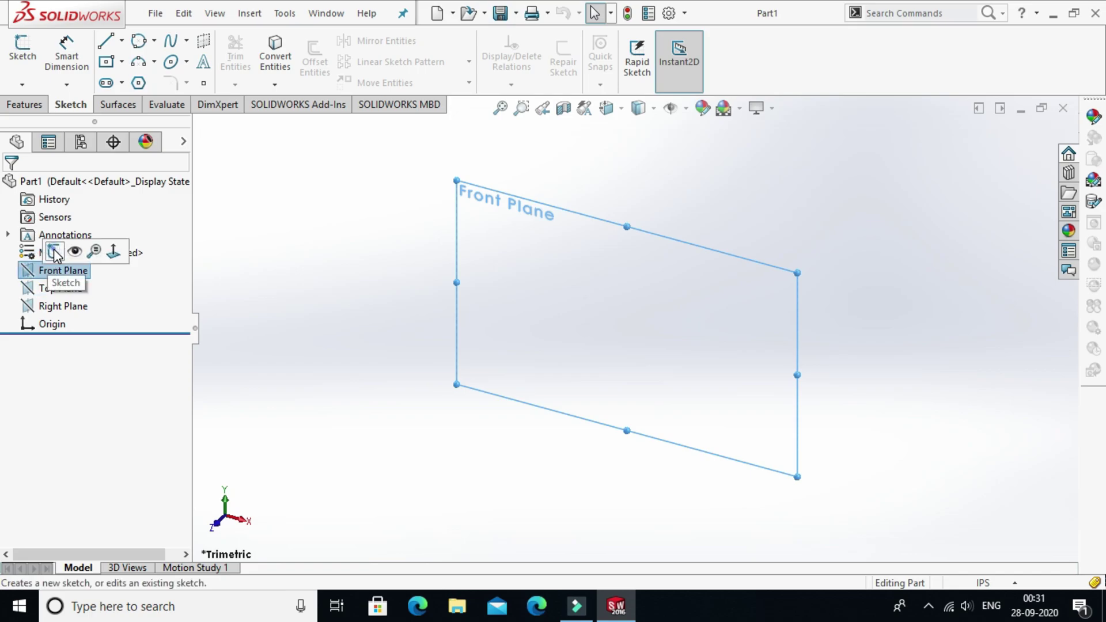
left_click(54, 252)
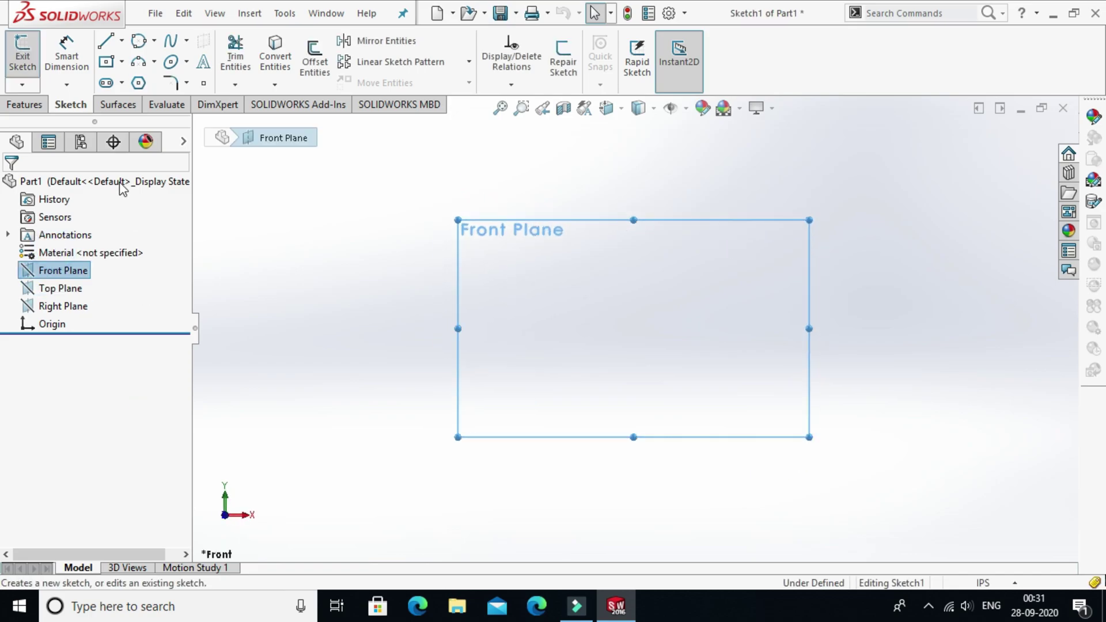
Step: Draw a vertical centerline about 2.8 in long upward from the origin
left_click(122, 40)
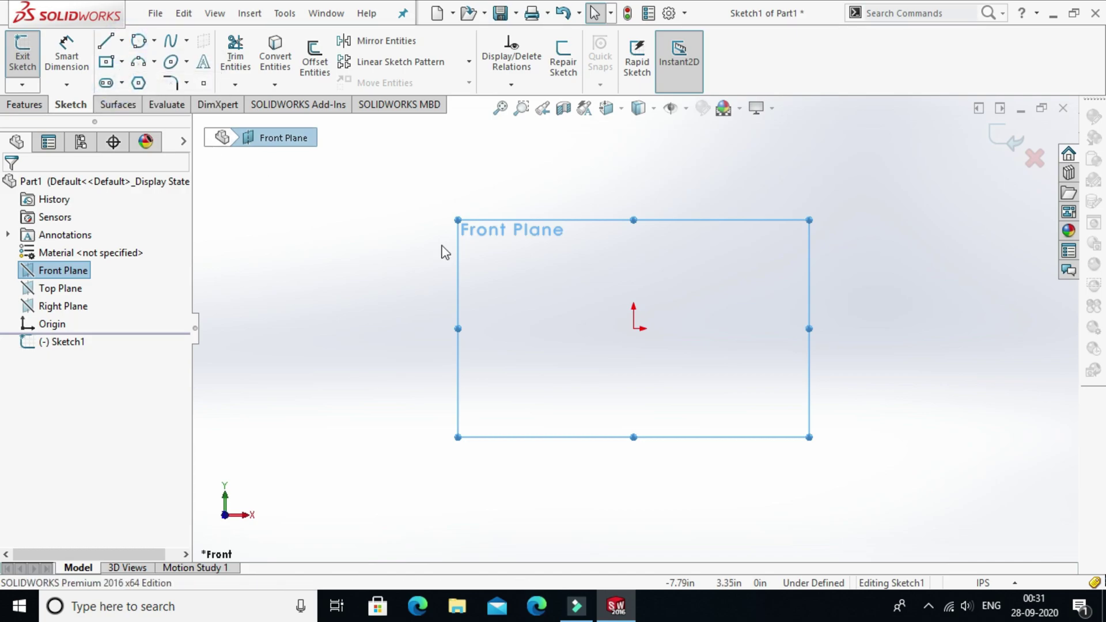
key("l")
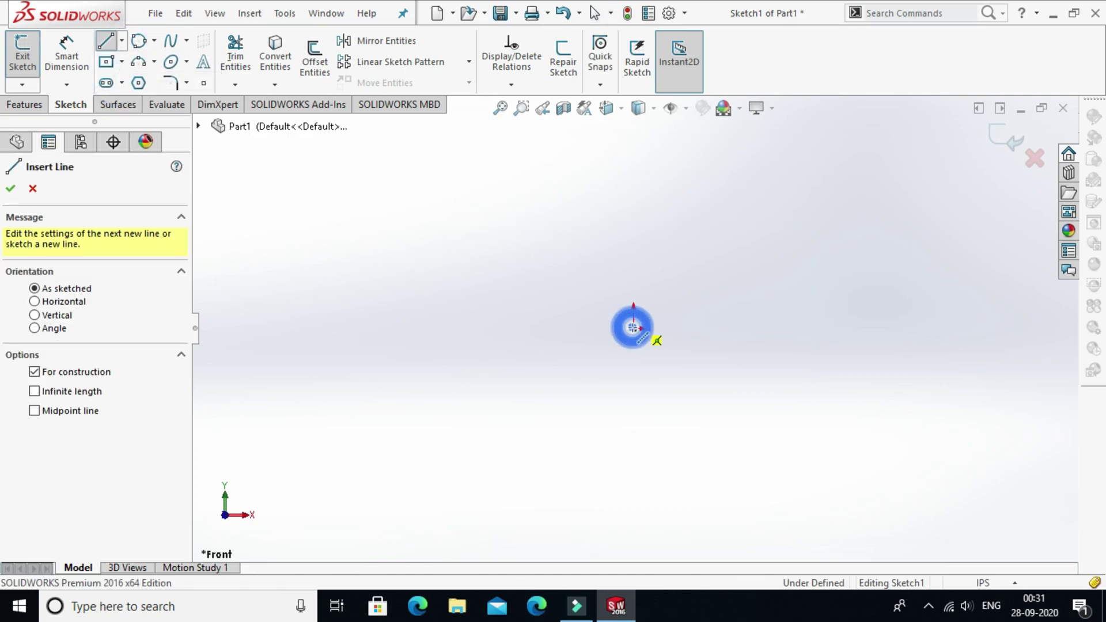
left_click(633, 328)
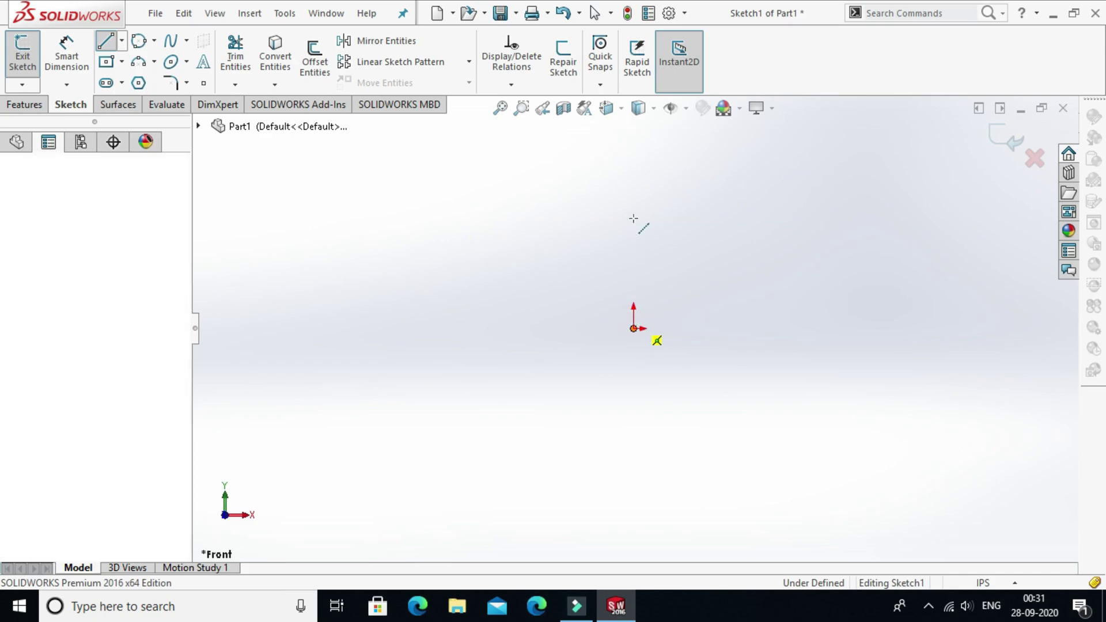
left_click(634, 188)
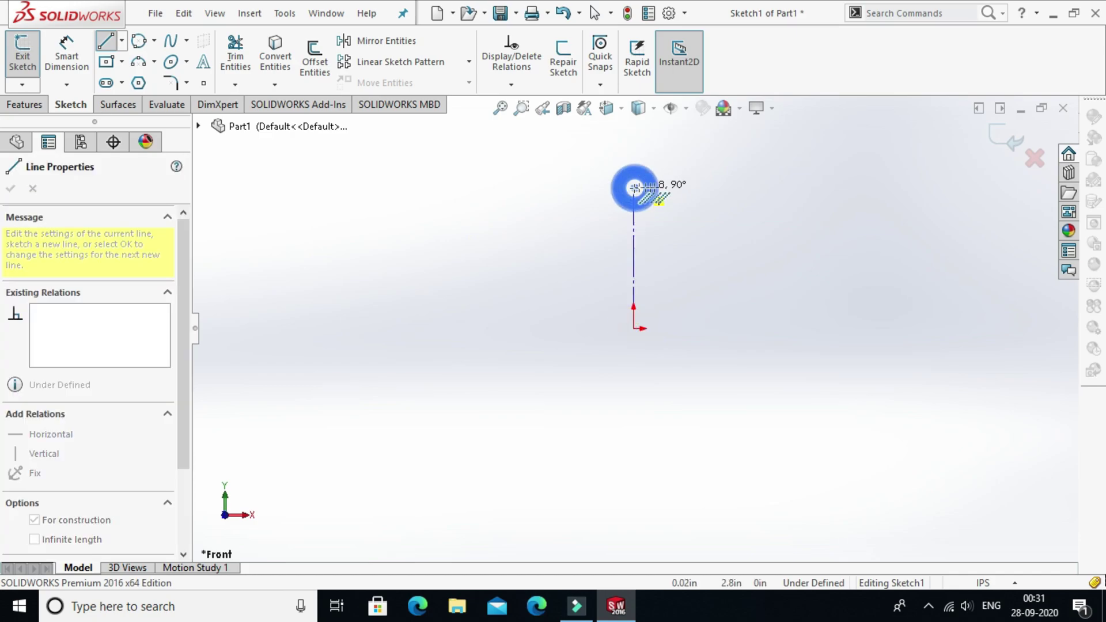
right_click(708, 204)
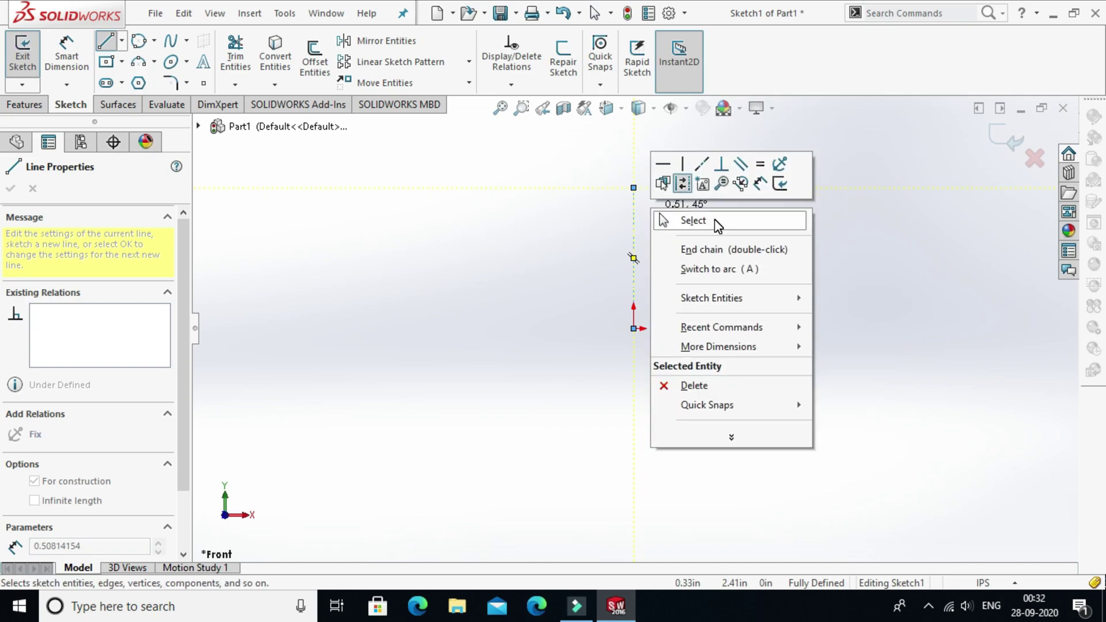
left_click(714, 218)
Step: Draw a horizontal centerline about 3.2 in long from the origin toward positive X
left_click(122, 41)
left_click(135, 78)
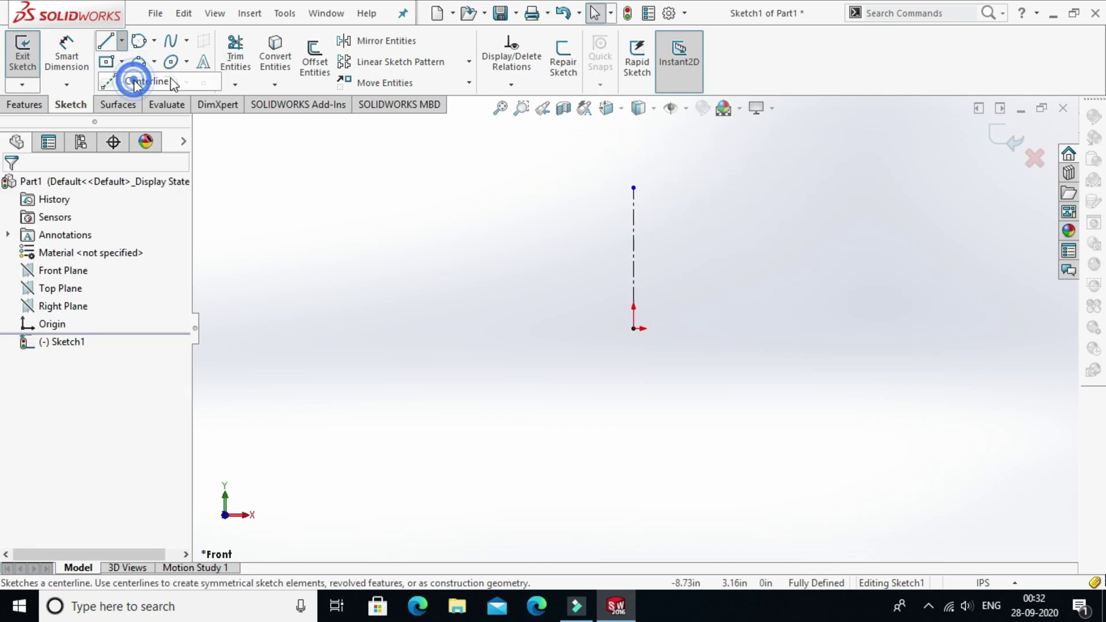
left_click(634, 329)
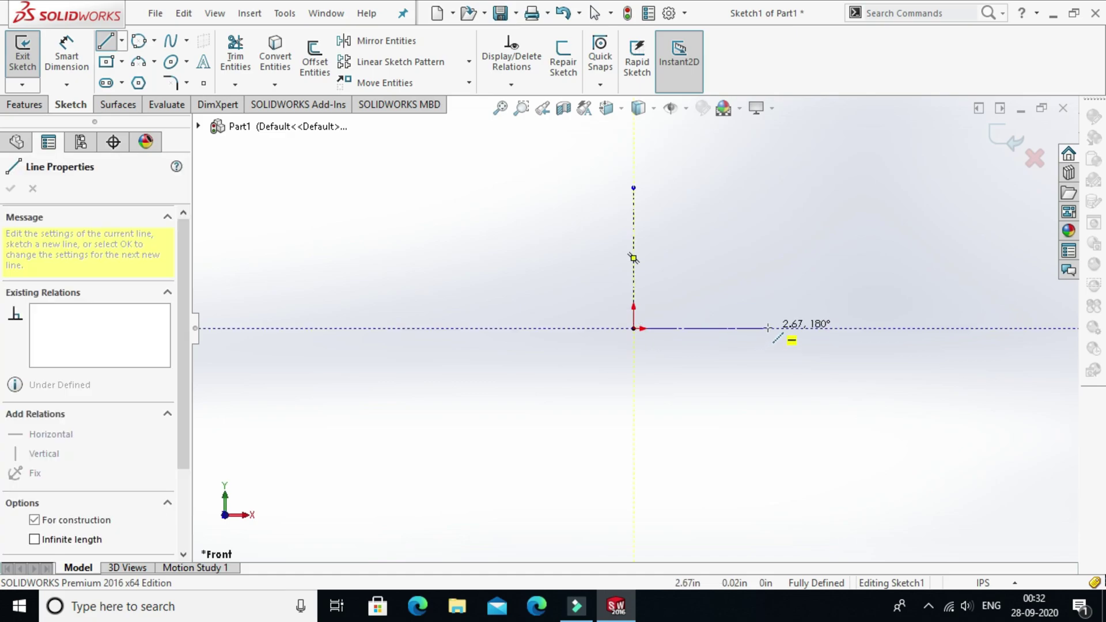
left_click(791, 328)
right_click(782, 209)
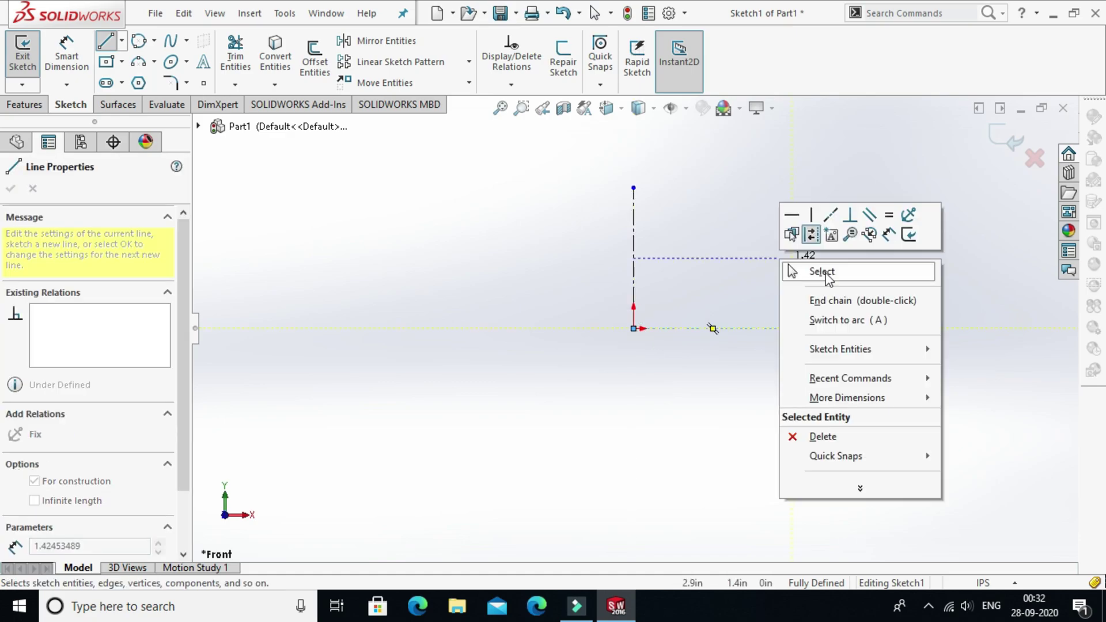
left_click(818, 271)
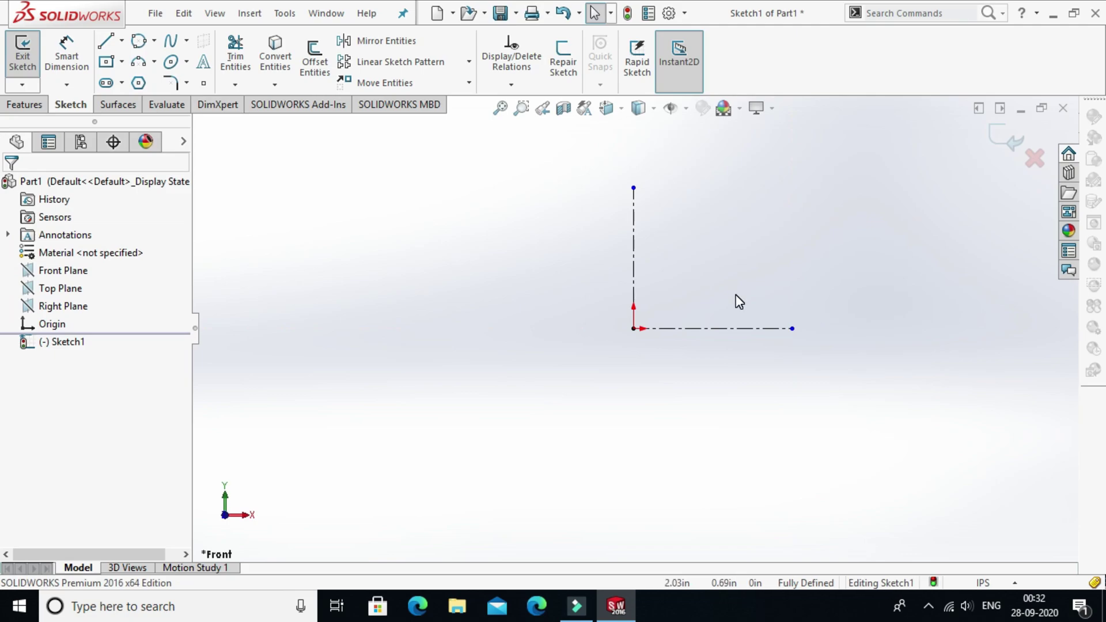
Step: Draw a Bezier style spline from the vertical centerline's upper end to the horizontal centerline's outer end, with its control vertex near the opposite corner
left_click(188, 42)
left_click(235, 85)
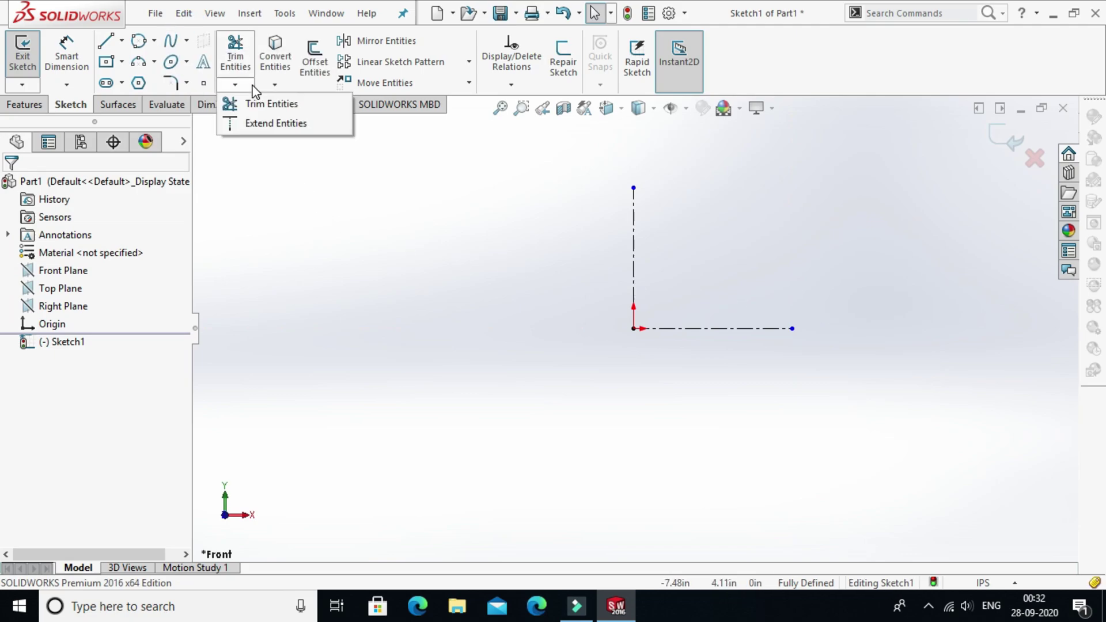
left_click(187, 42)
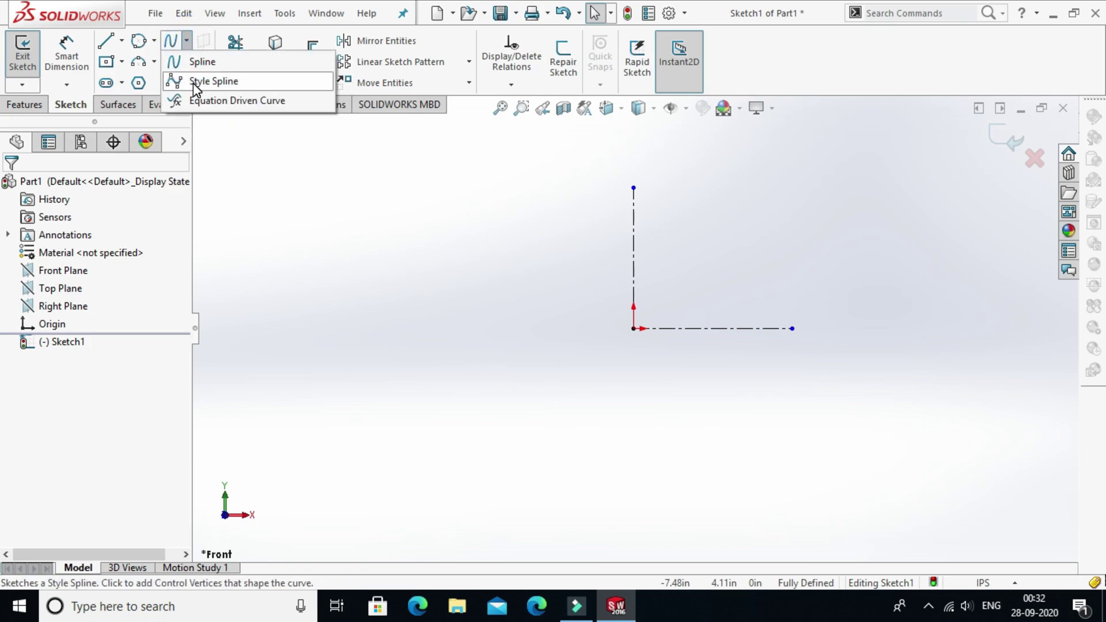
left_click(193, 83)
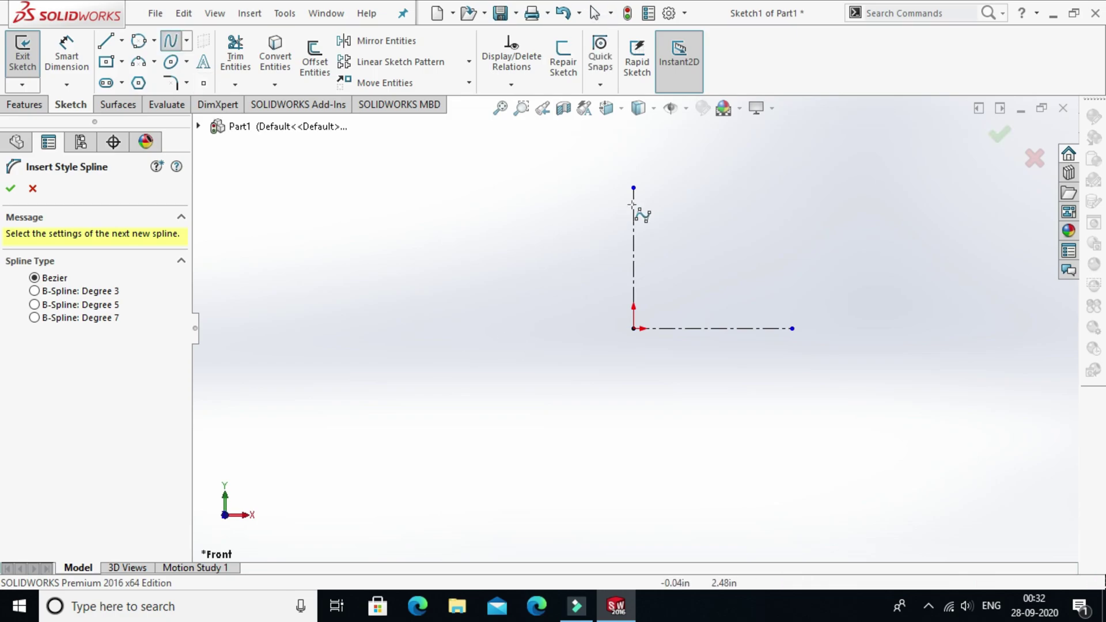
left_click(633, 188)
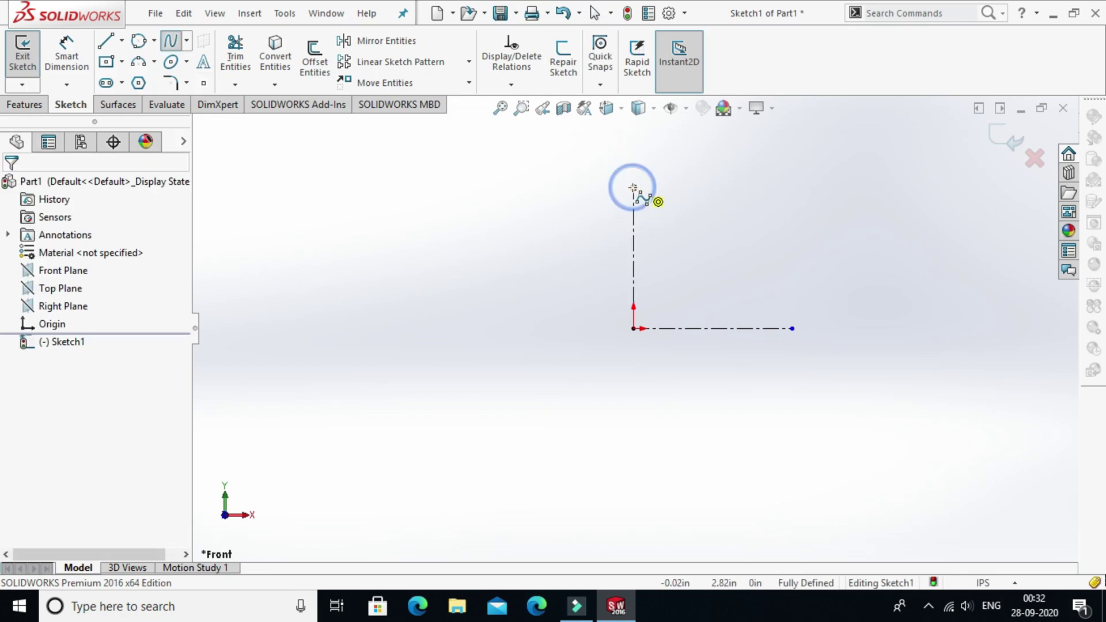
left_click(793, 167)
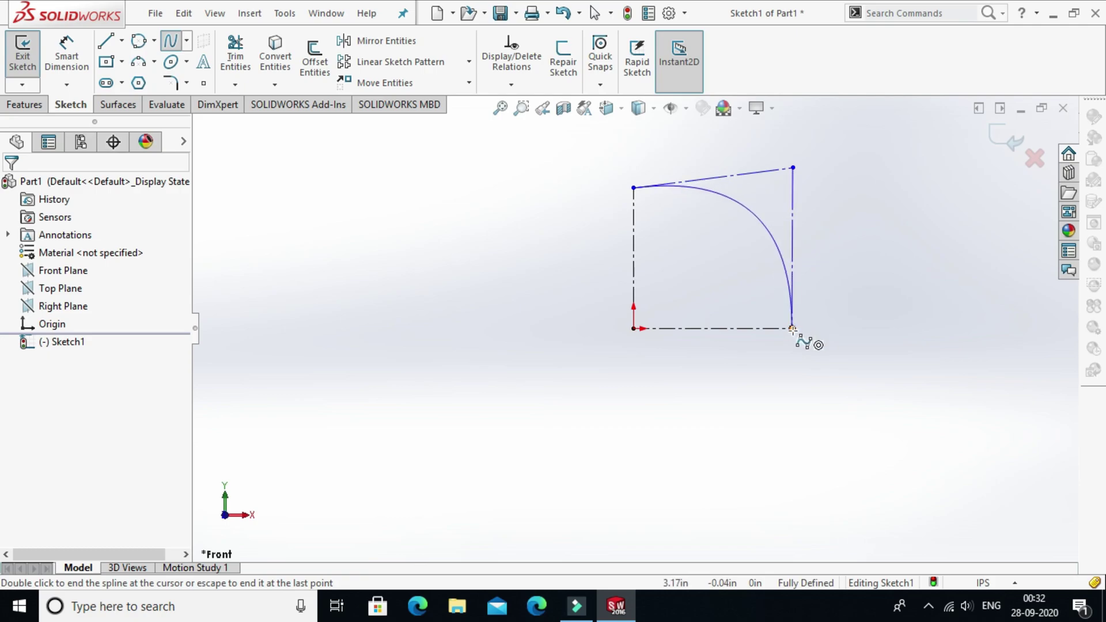
left_click(793, 329)
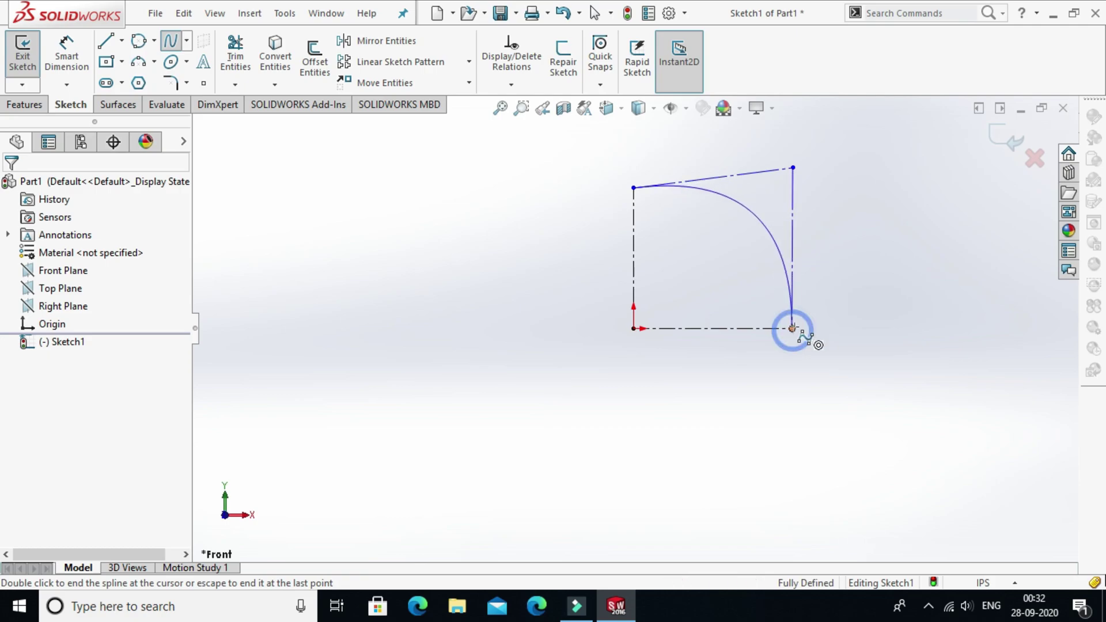
right_click(740, 402)
left_click(771, 410)
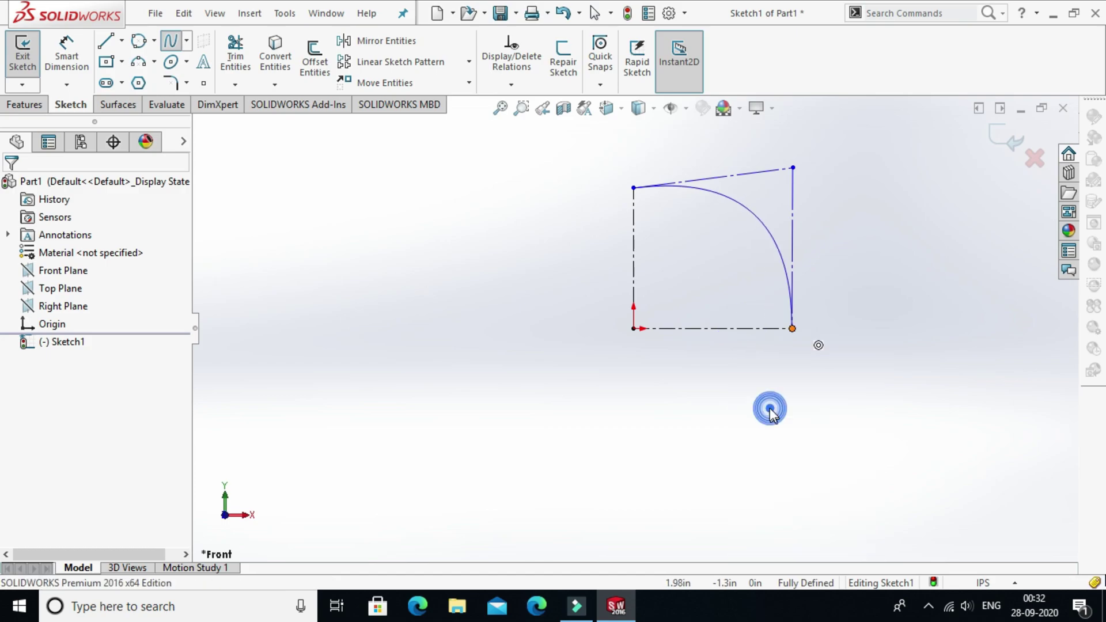
Step: Make the spline's upper control polygon line horizontal and its side control polygon line vertical
left_click(763, 174)
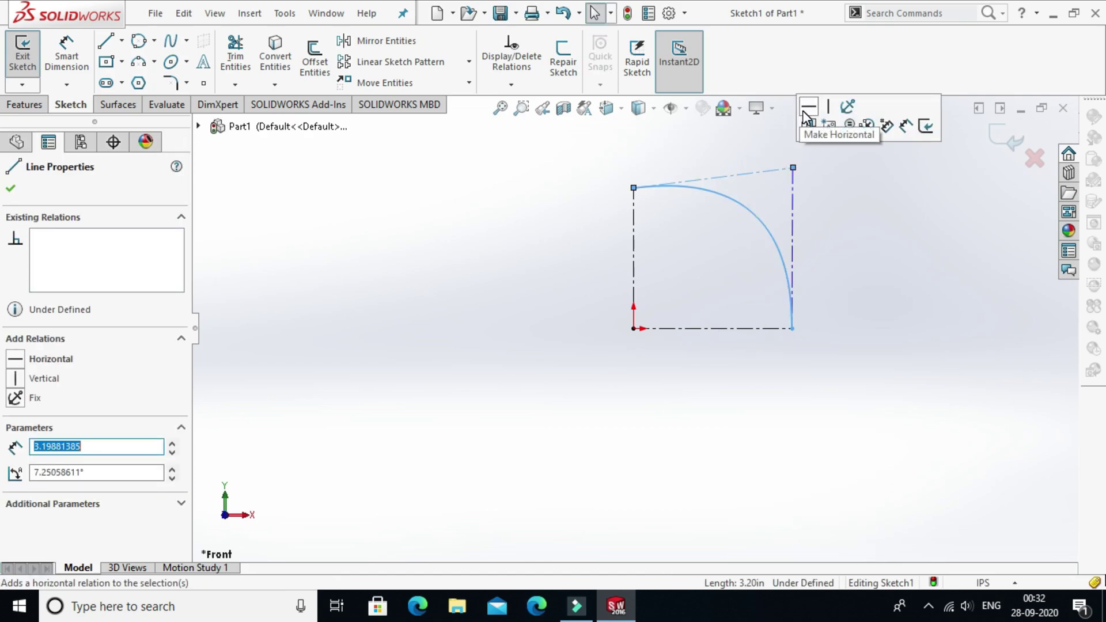
left_click(807, 111)
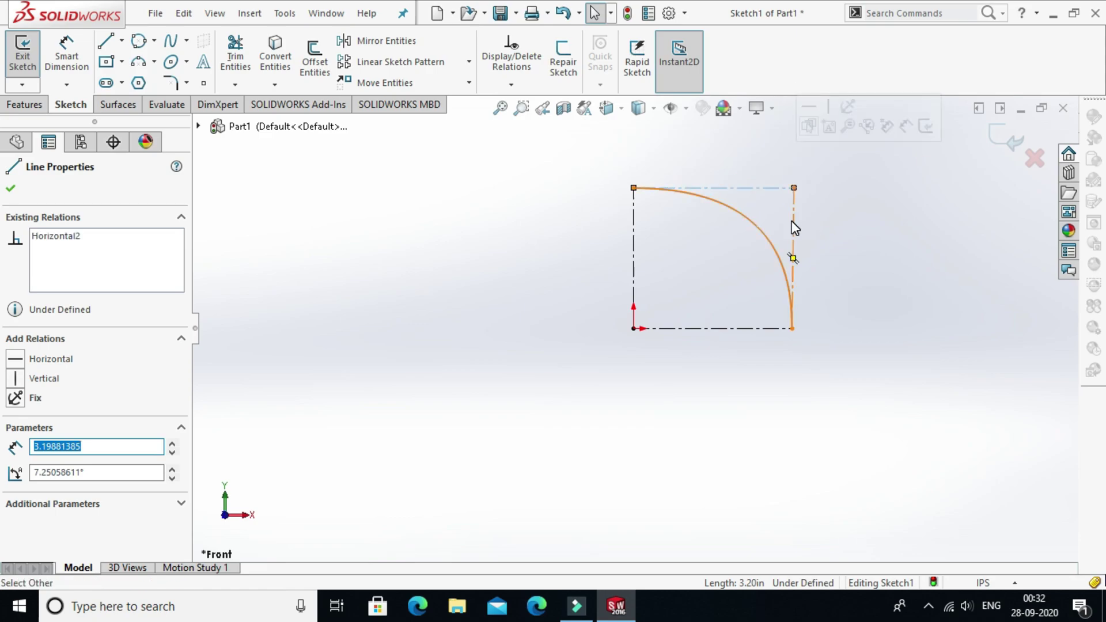
left_click(793, 220)
left_click(857, 154)
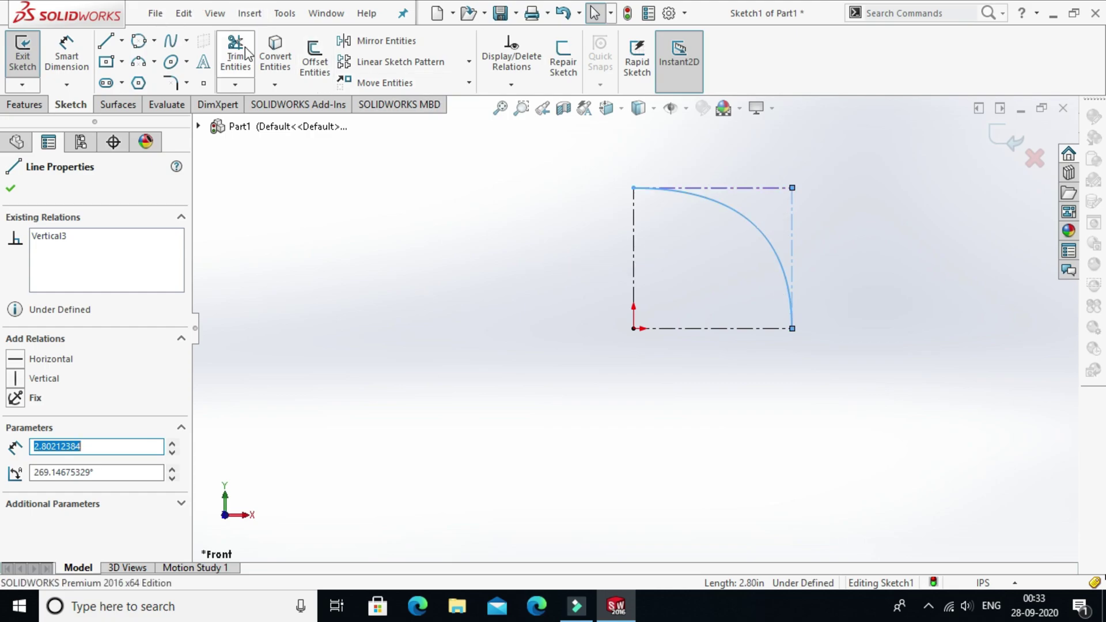
Step: Dimension the spline's vertical control line at 3.5 mm and switch the document units to MMGS
left_click(62, 54)
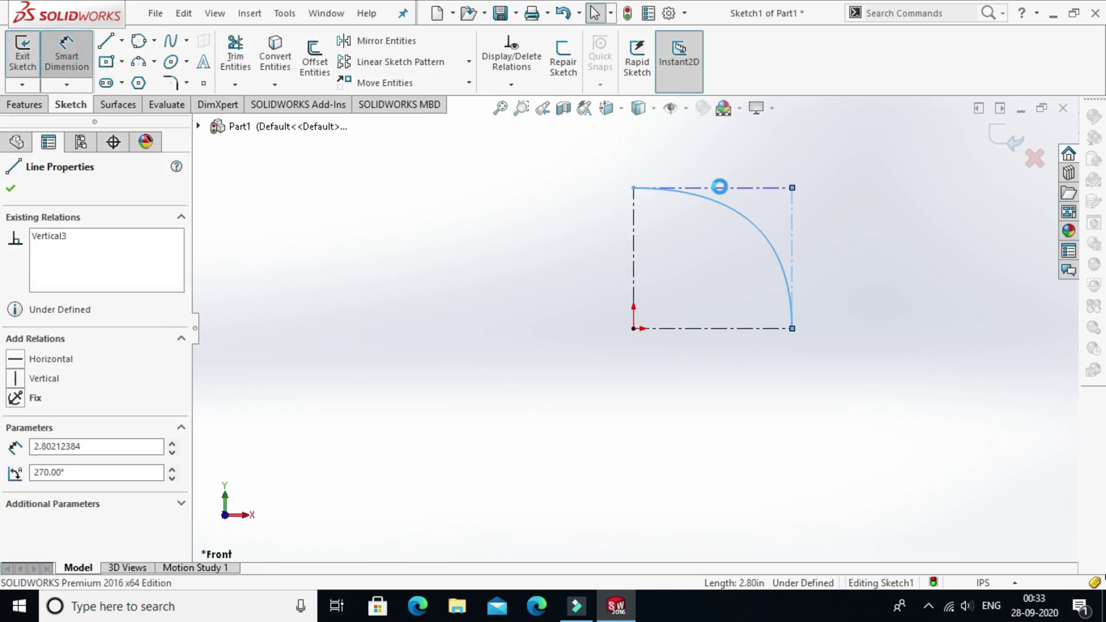
left_click(829, 256)
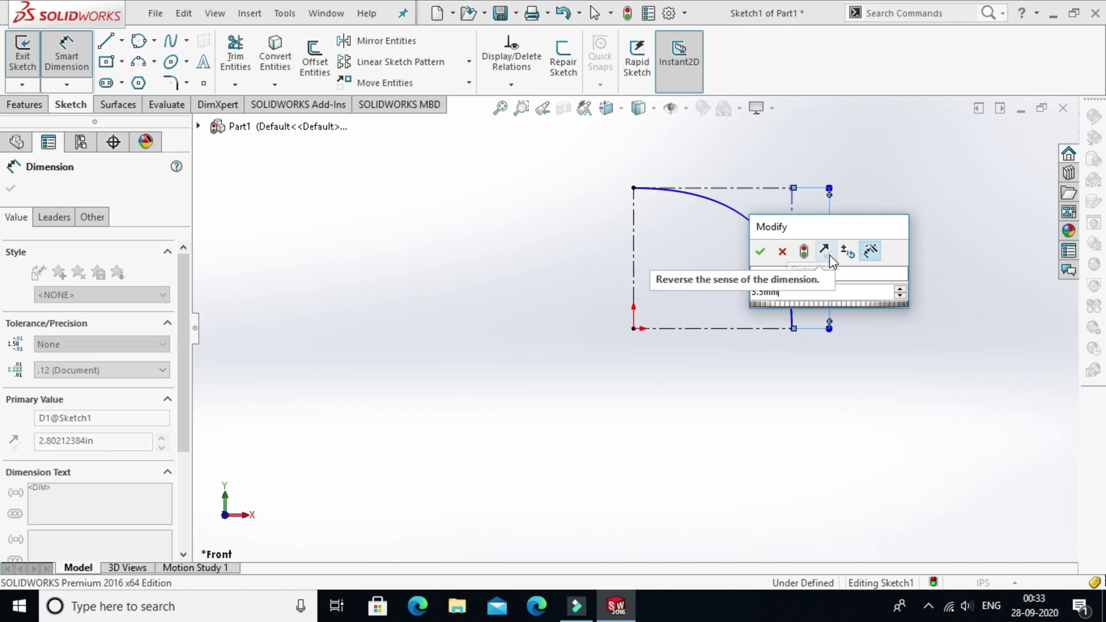
key("Return")
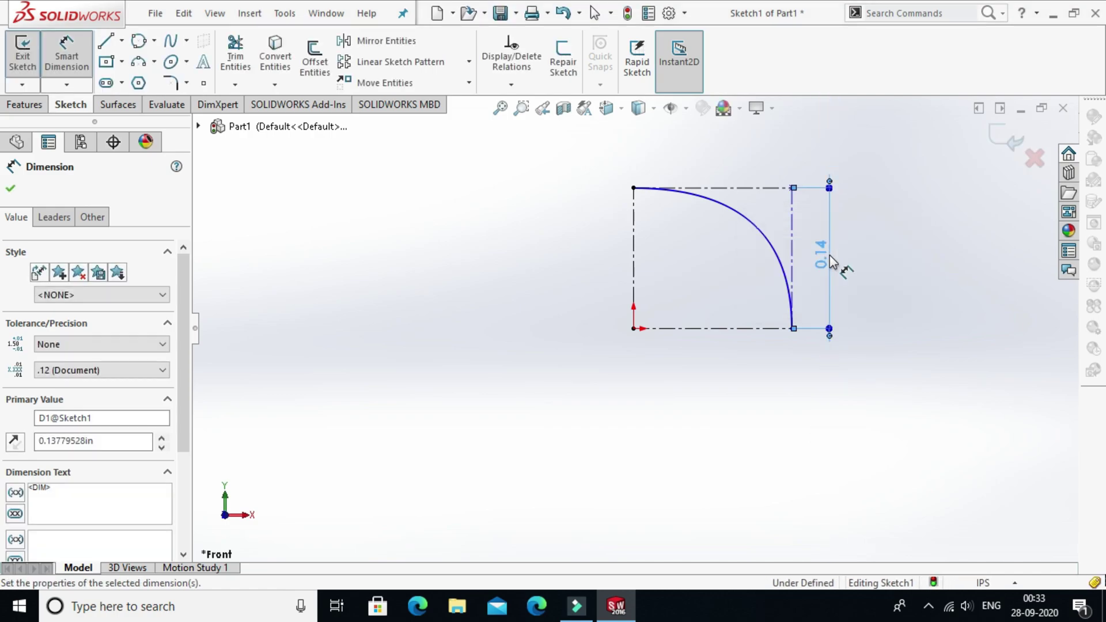
left_click(996, 583)
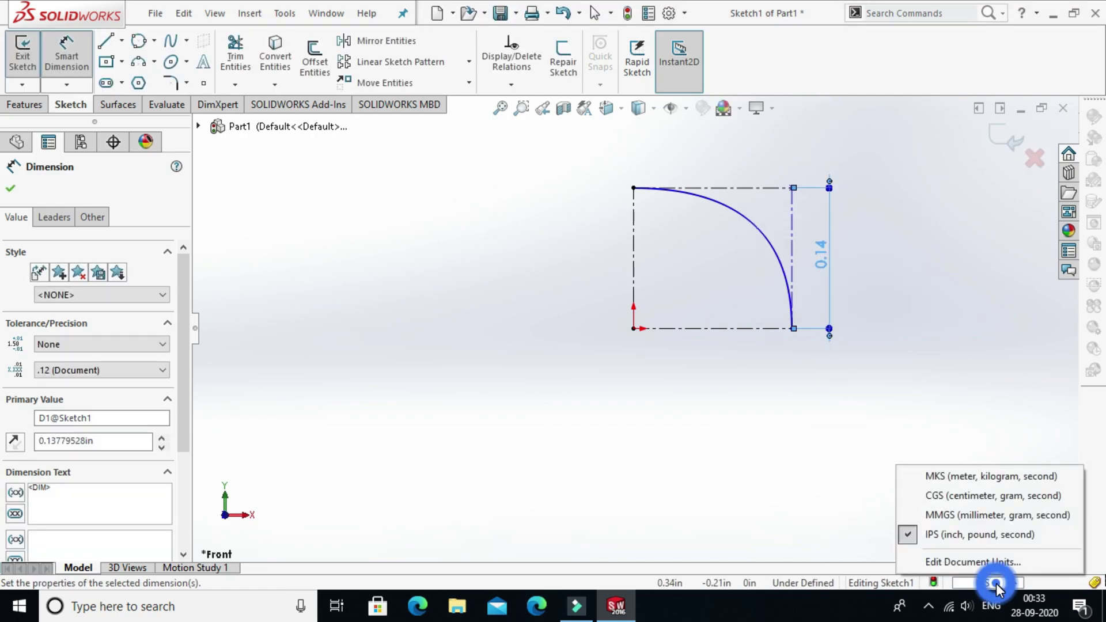
left_click(988, 517)
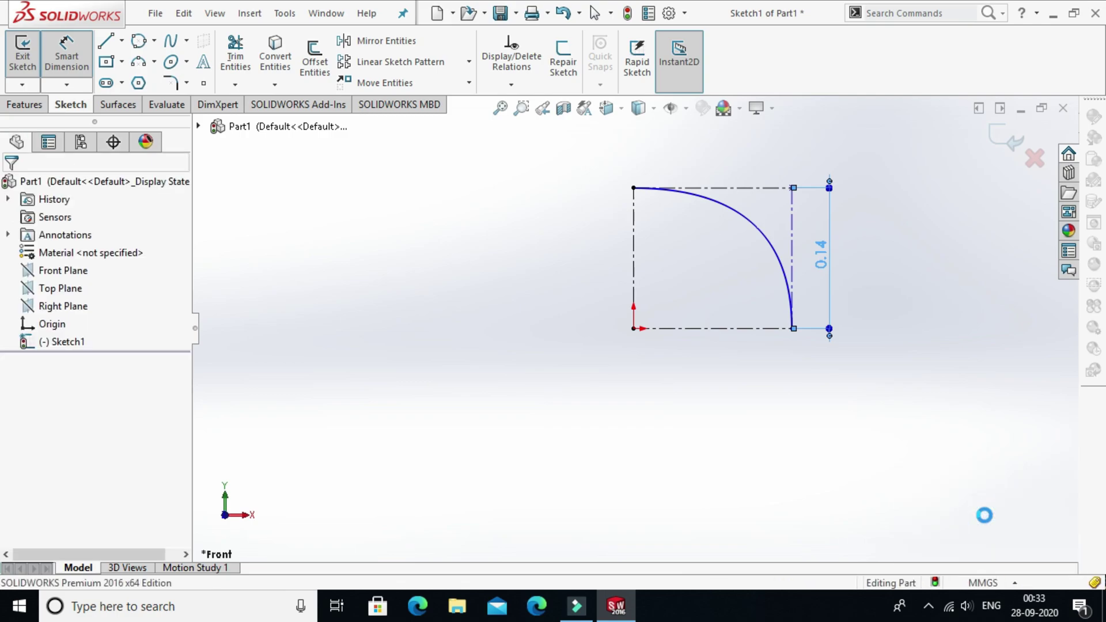
Step: Dimension the spline's horizontal control line at 2 mm
left_click(709, 231)
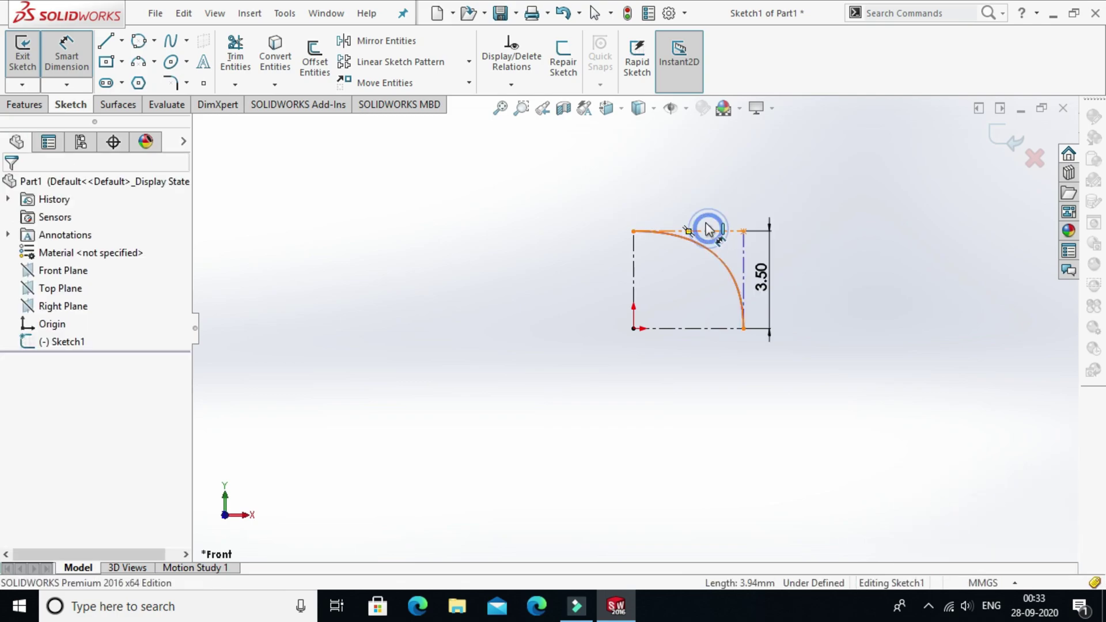
left_click(695, 191)
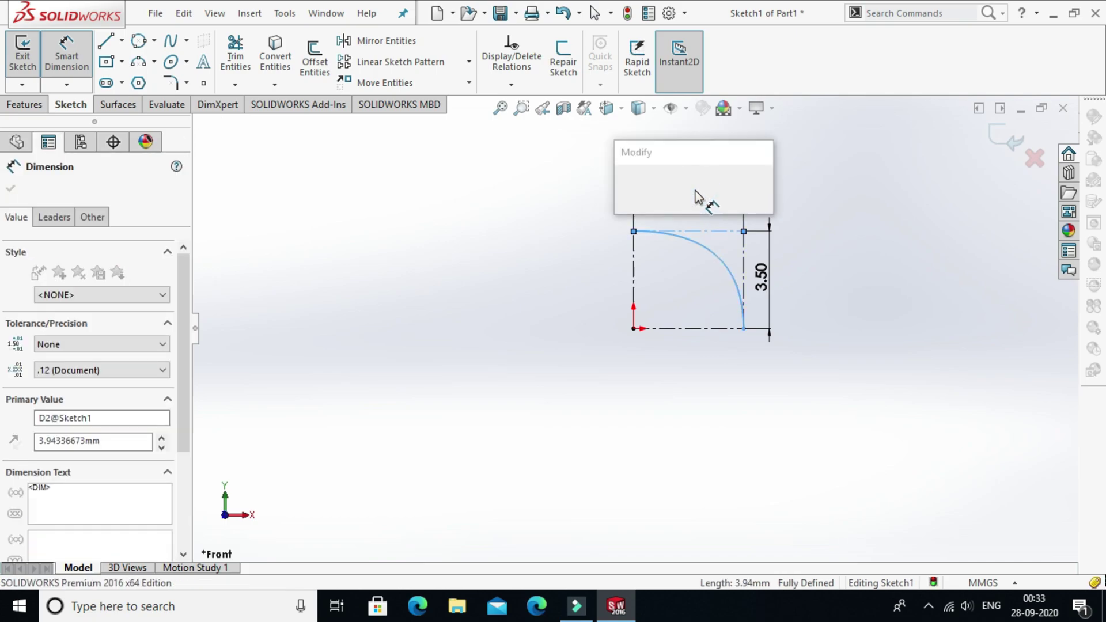
type("2mm")
key("Return")
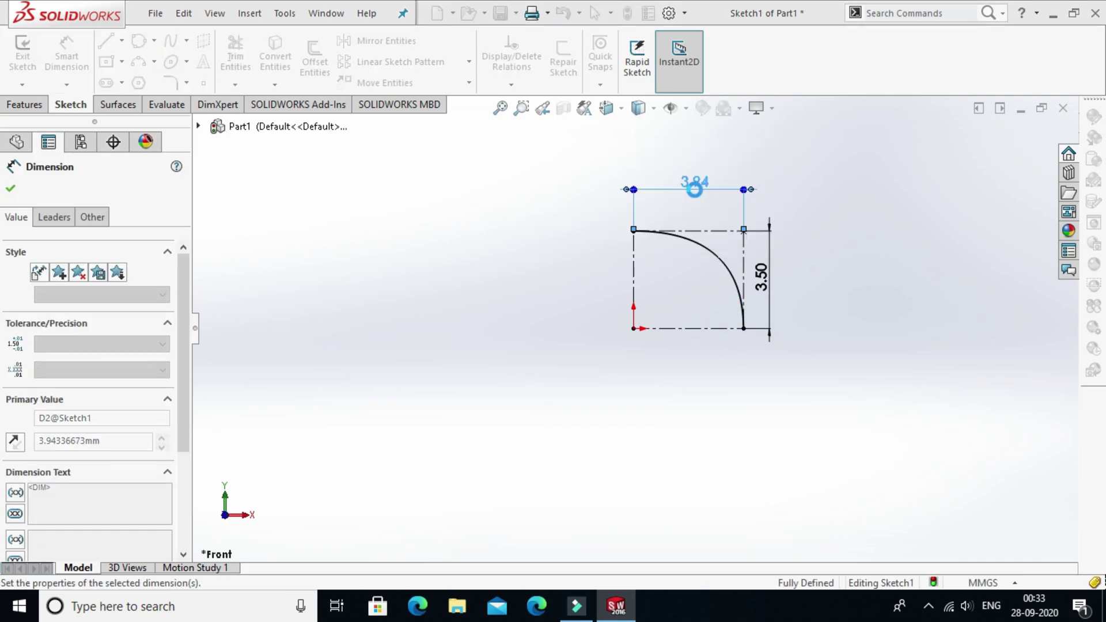
Step: Mirror the style spline about the vertical centerline, keeping the original as a copy
scroll(673, 282, "down", 3)
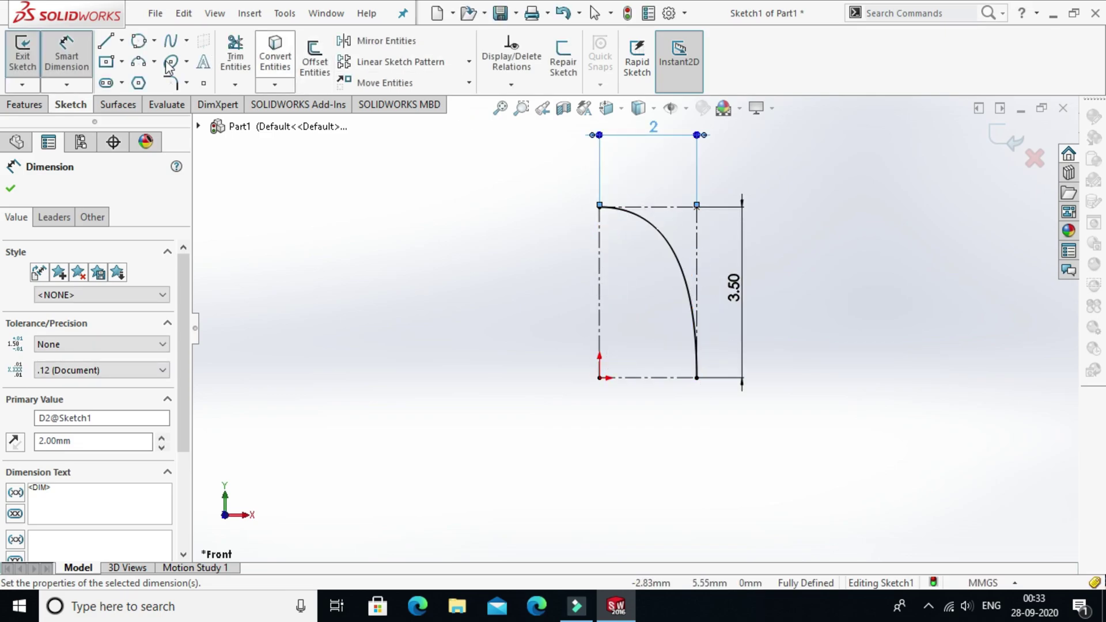
left_click(378, 42)
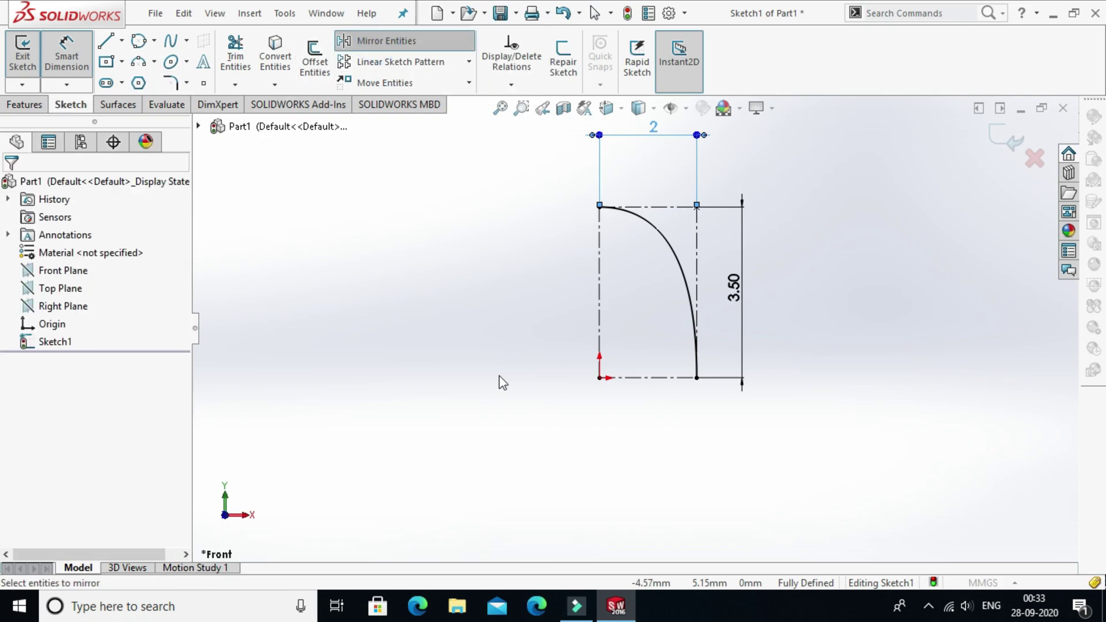
left_click(657, 234)
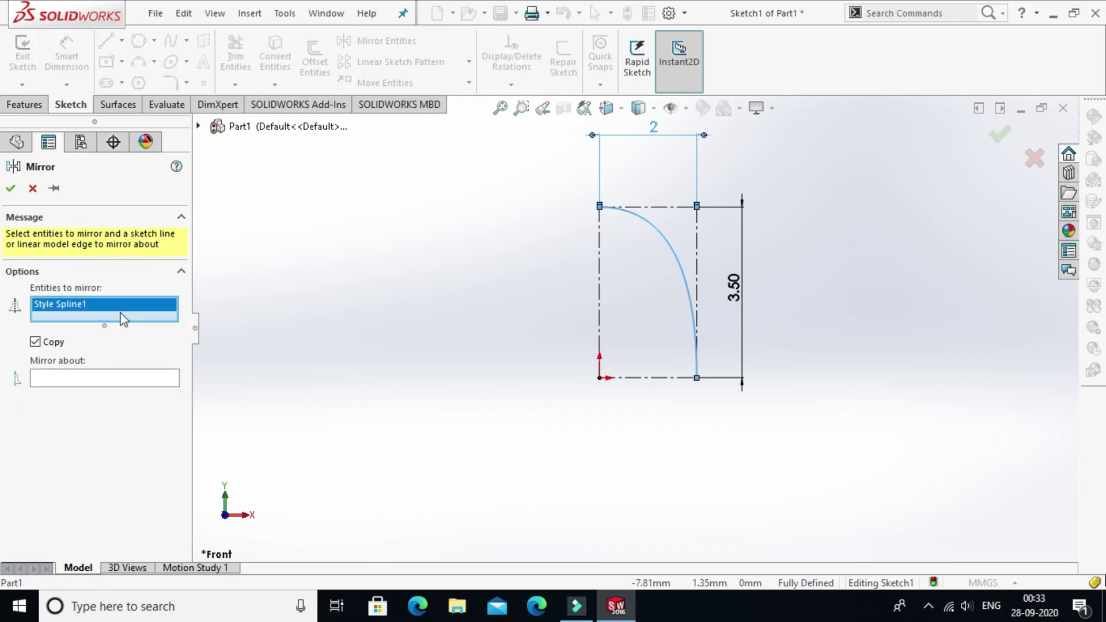
left_click(110, 379)
left_click(603, 276)
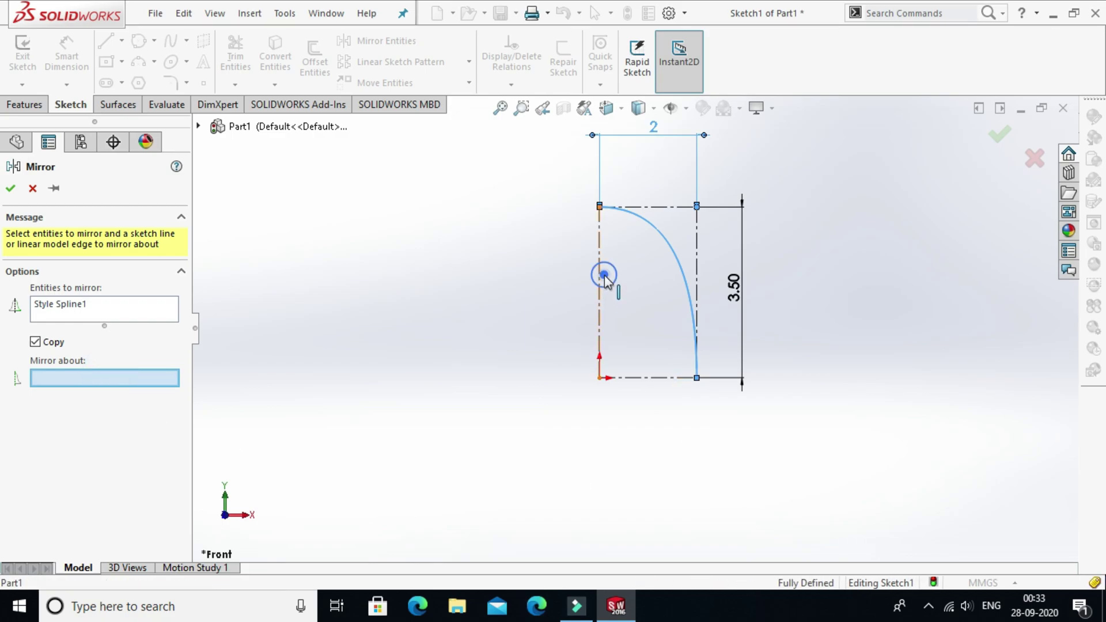
left_click(11, 189)
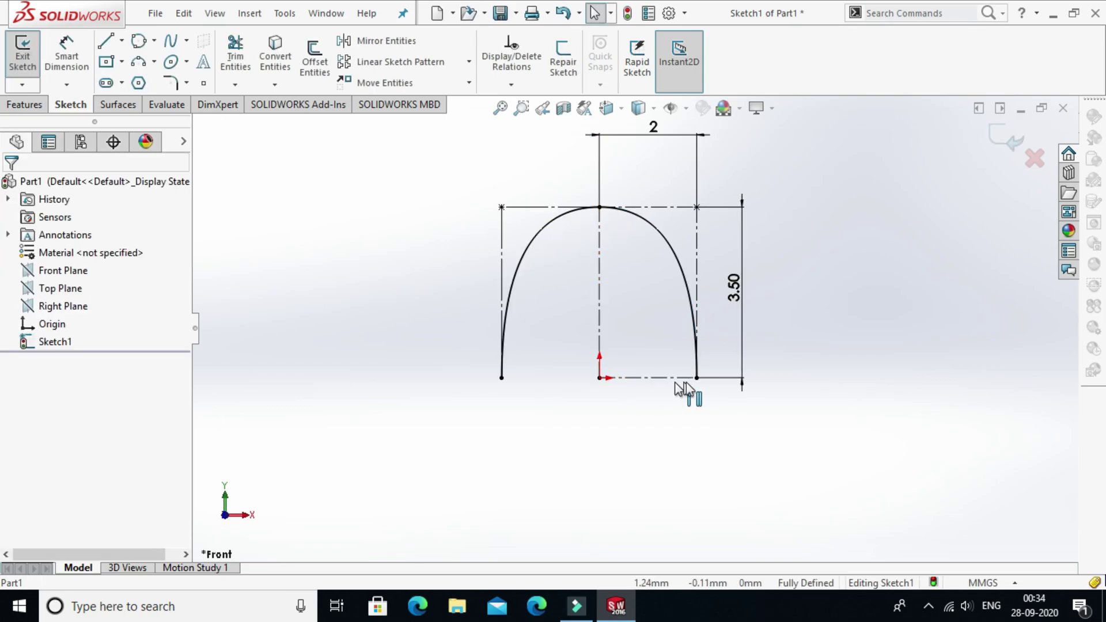
Step: Mirror both style splines about the horizontal centerline to close the oval profile, and exit the sketch
left_click(380, 43)
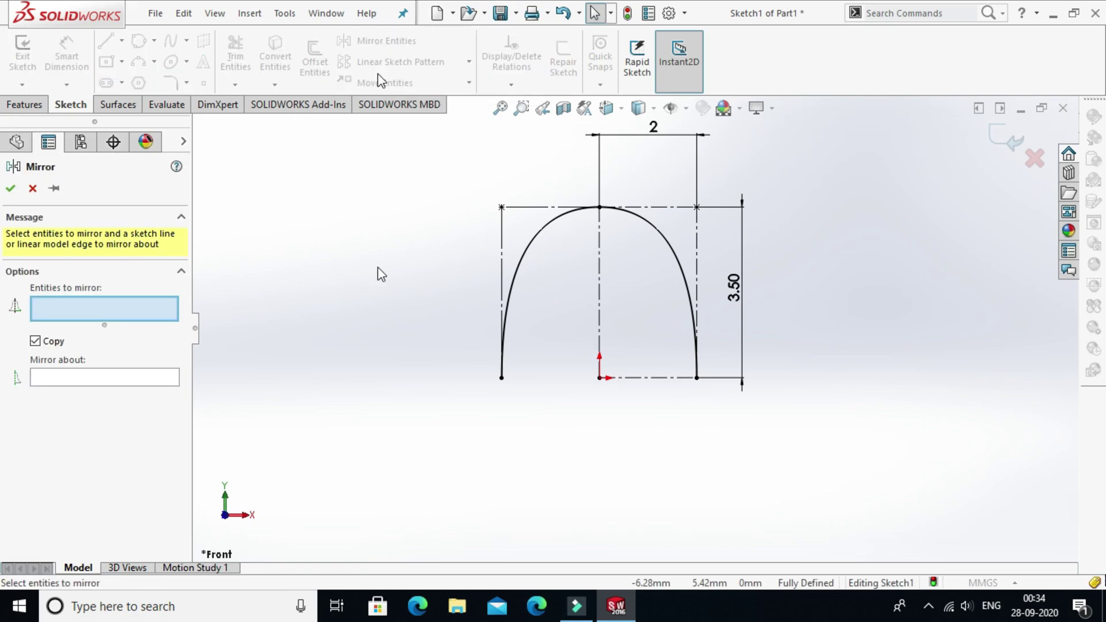
left_click(530, 244)
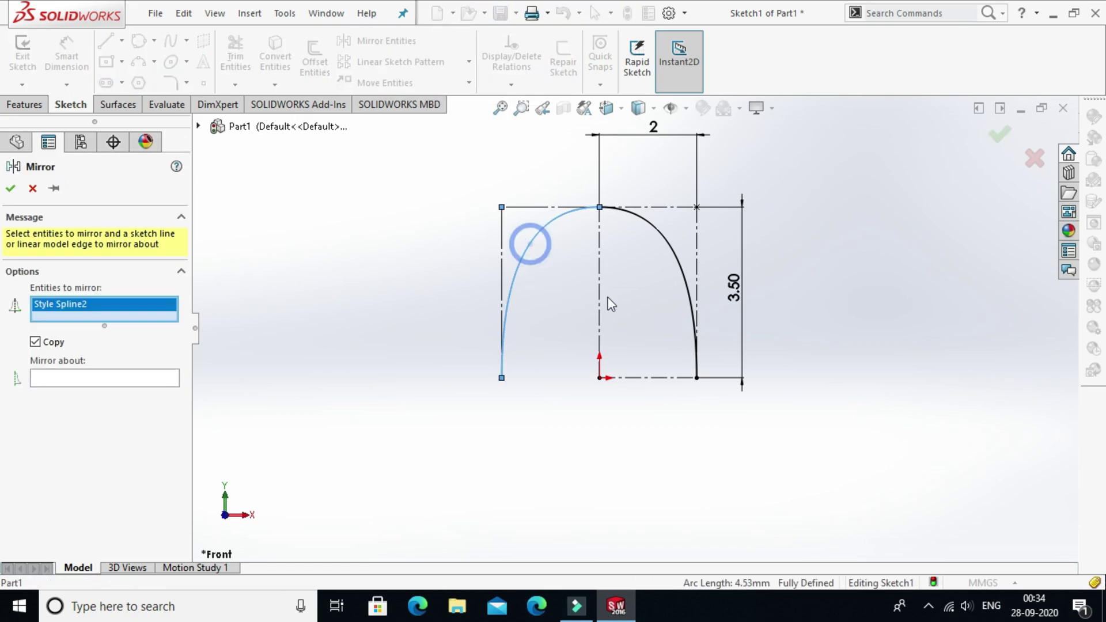
left_click(645, 230)
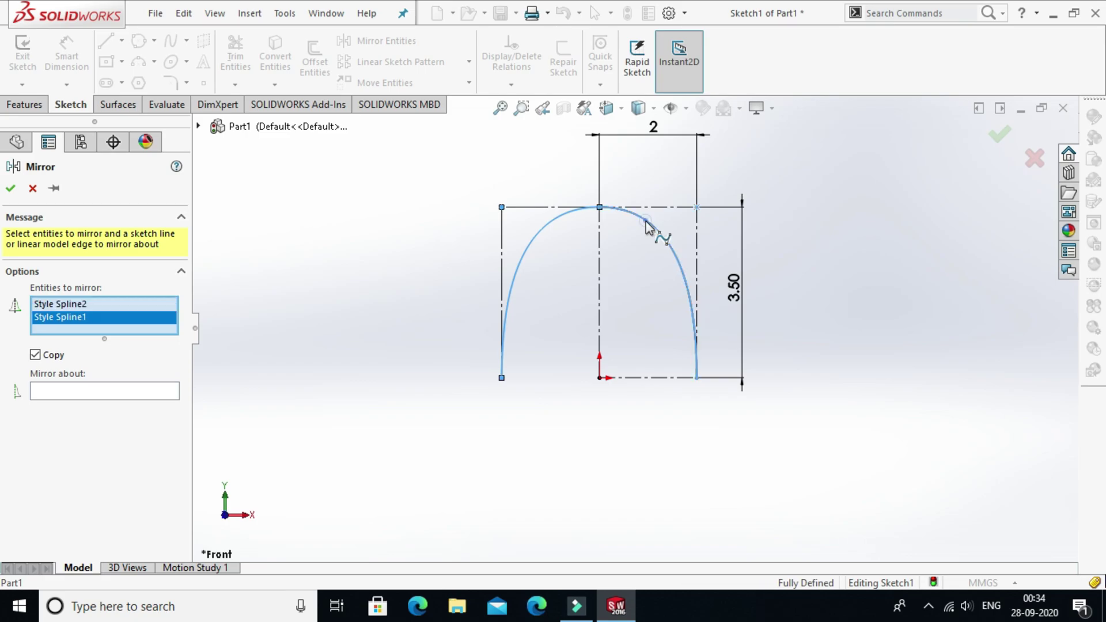
left_click(136, 391)
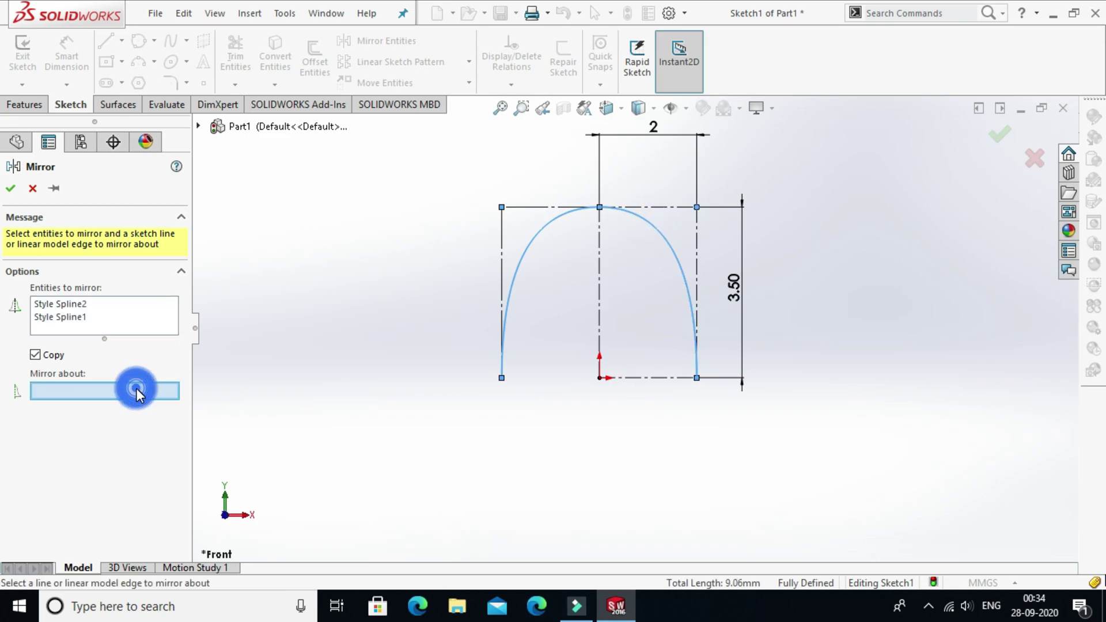
left_click(669, 377)
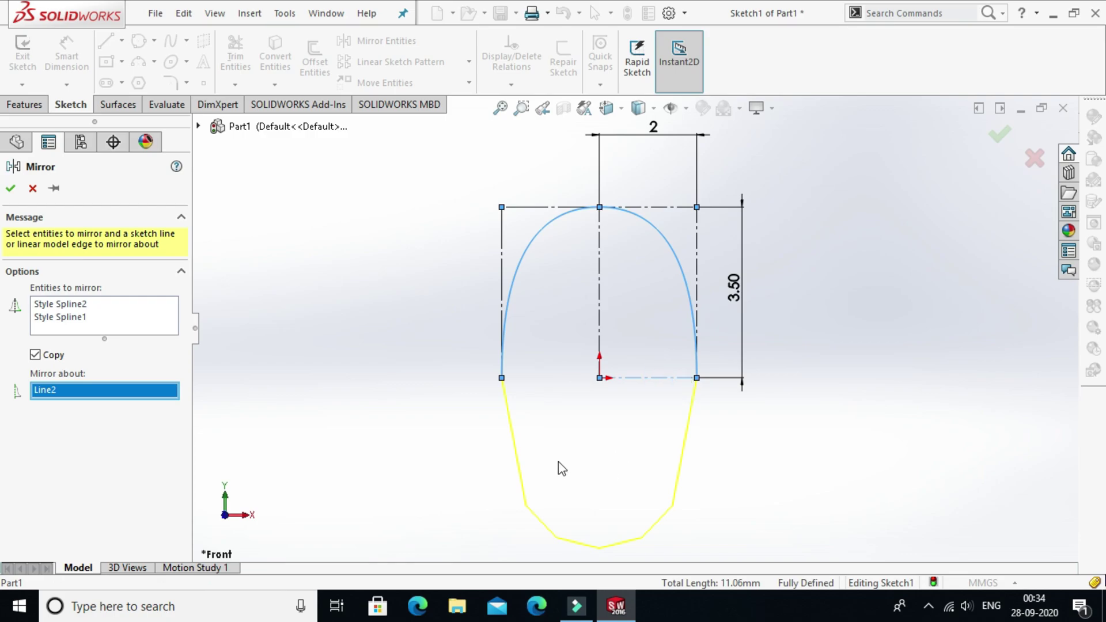
left_click(11, 188)
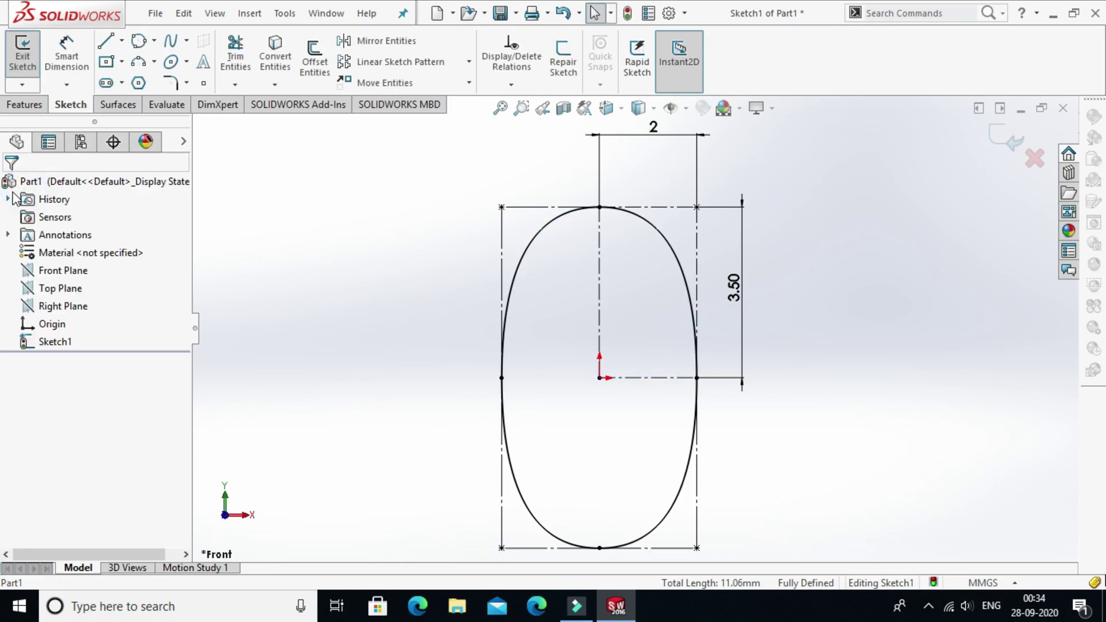
key("f")
left_click(1006, 137)
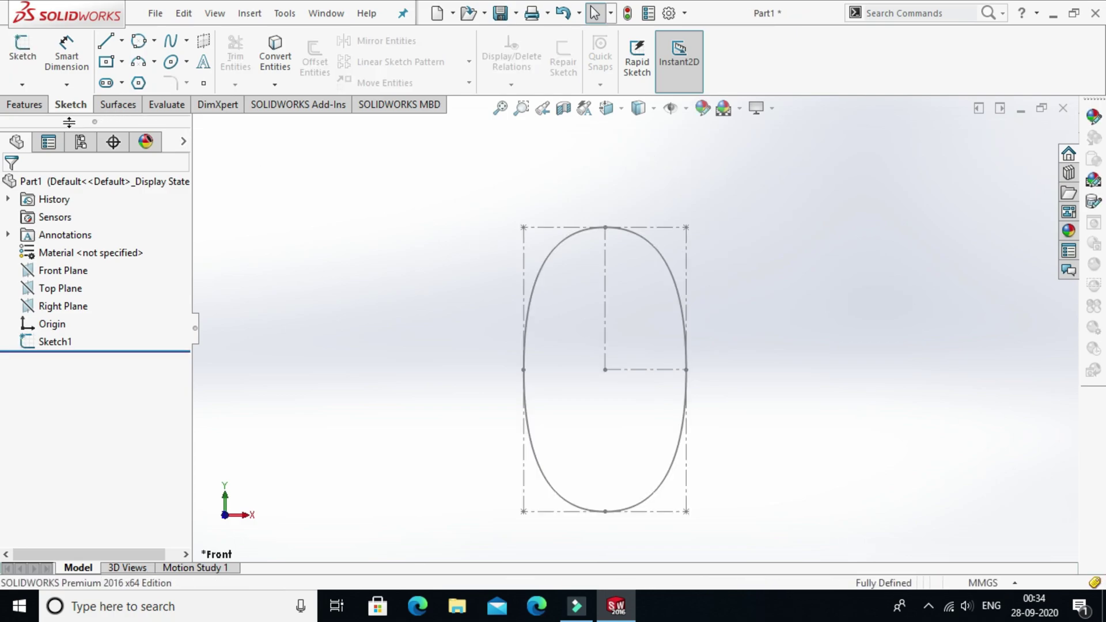
Step: Create a reference plane offset 10 mm from the Front Plane, with the offset direction flipped
left_click(24, 106)
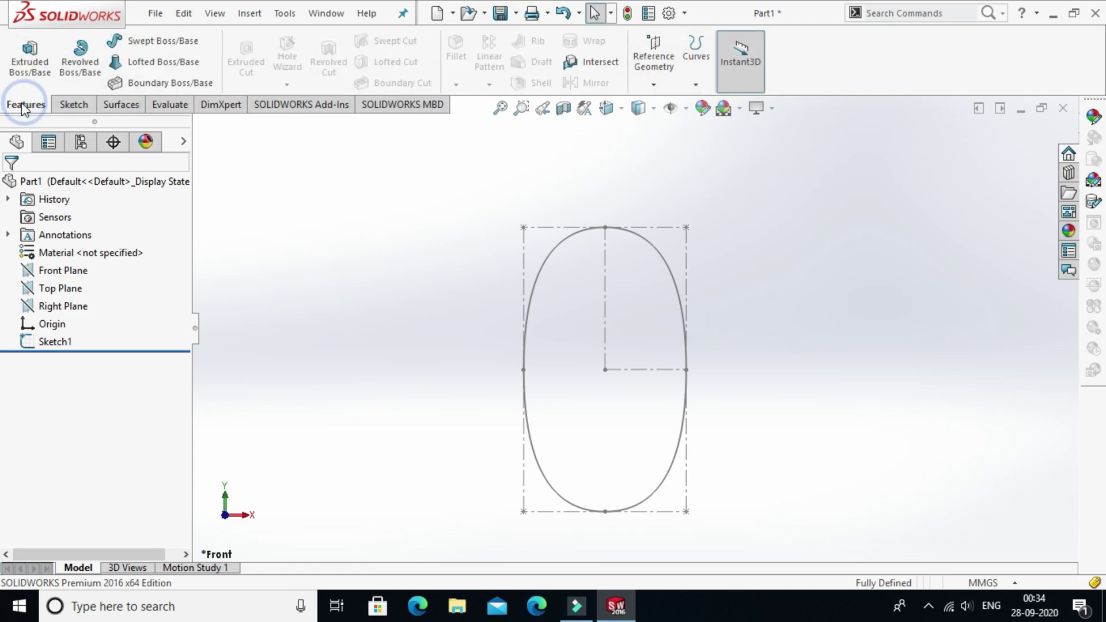
left_click(659, 87)
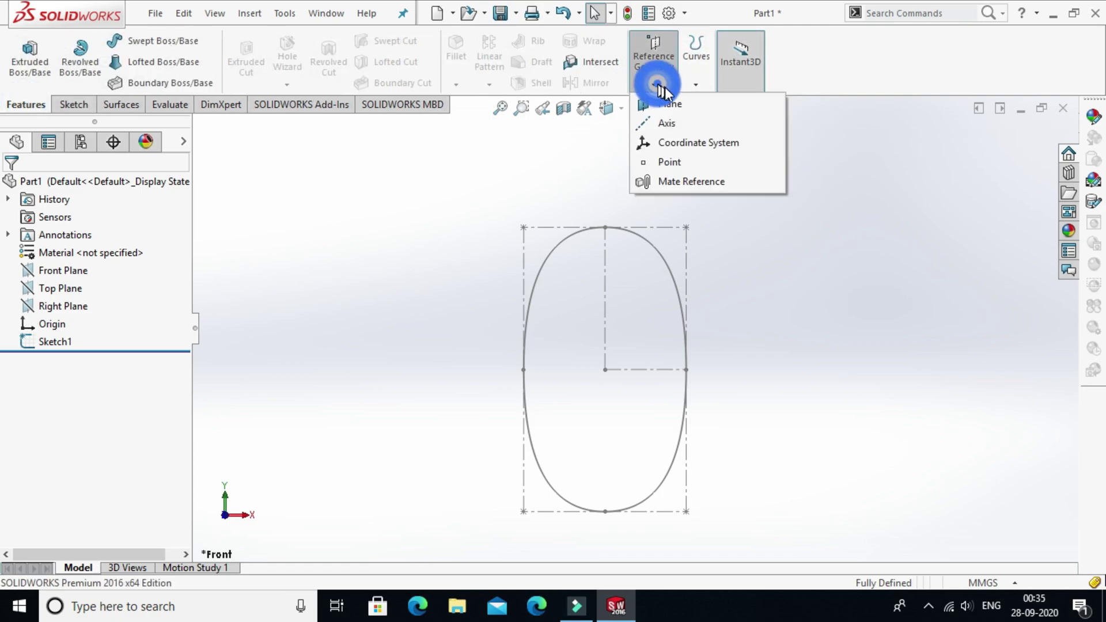
left_click(669, 104)
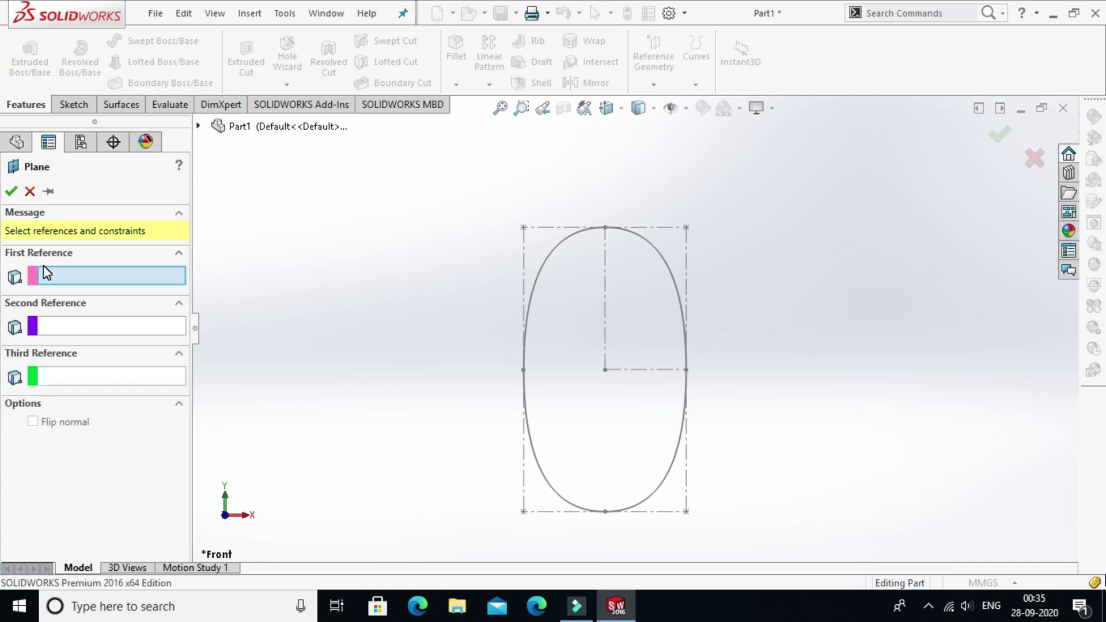
left_click(198, 127)
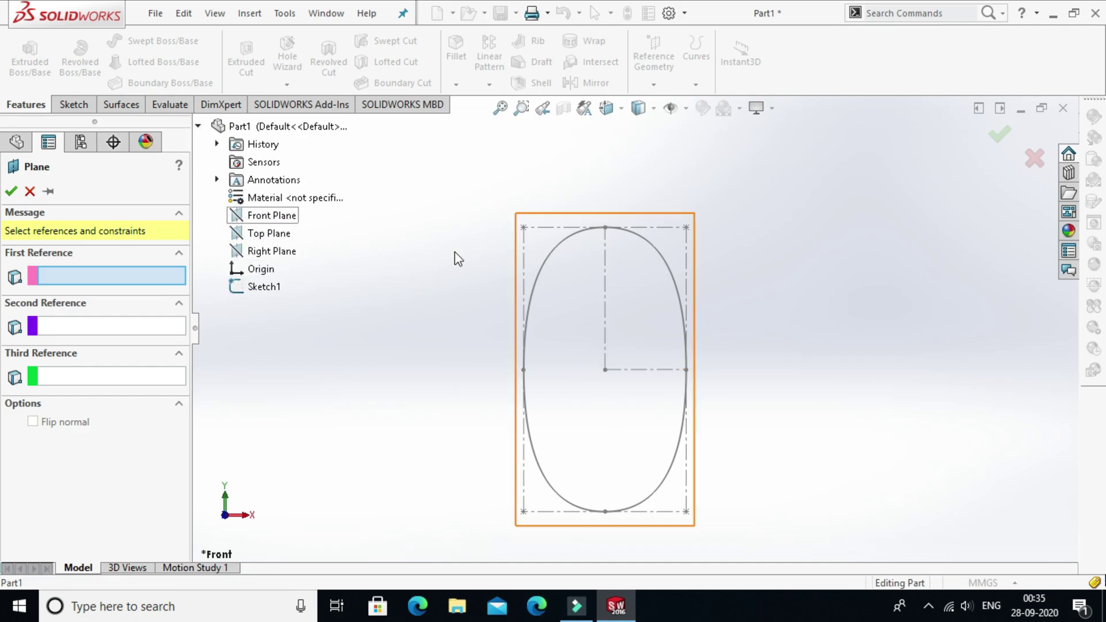
left_click(597, 257)
middle_click_drag(720, 217, 494, 272)
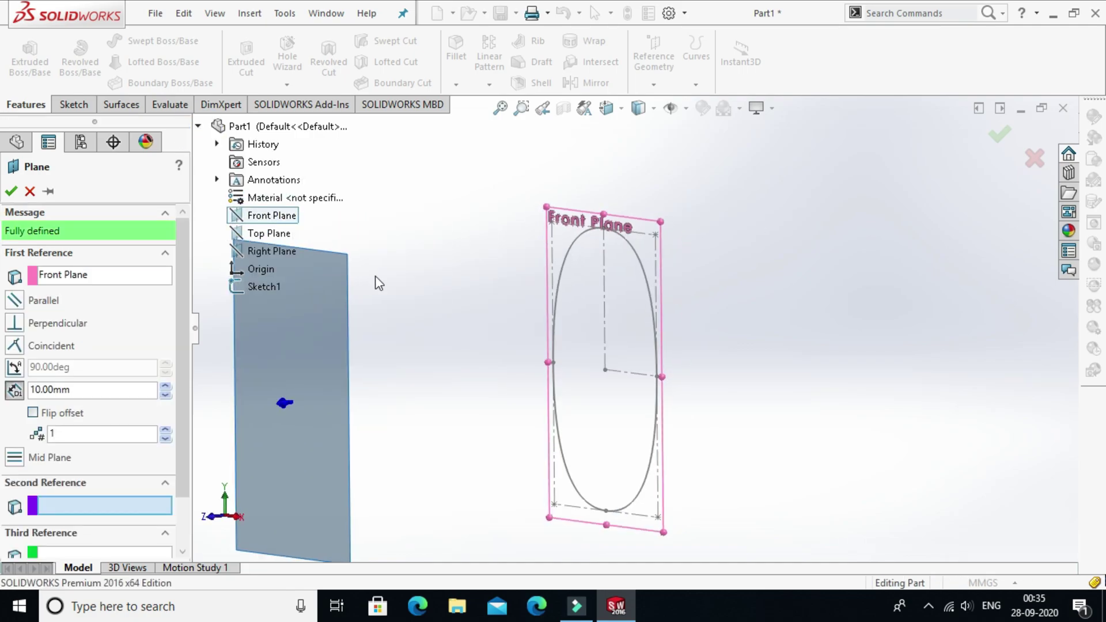
left_click(33, 413)
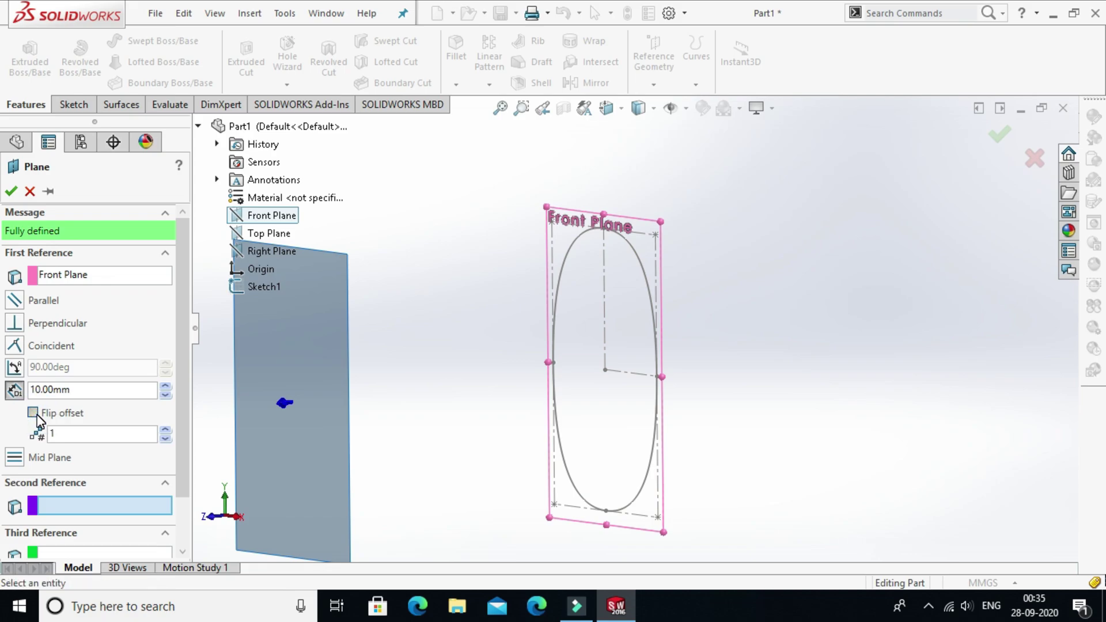
left_click(10, 193)
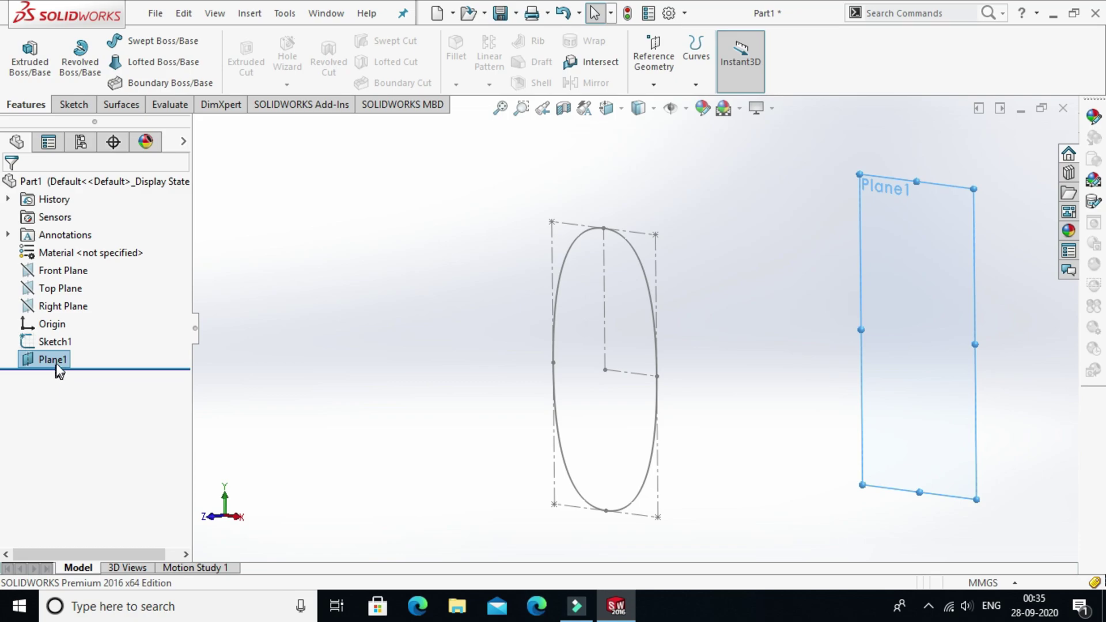
Step: Start a new sketch on the offset plane and orient the view normal to it
right_click(58, 365)
left_click(76, 249)
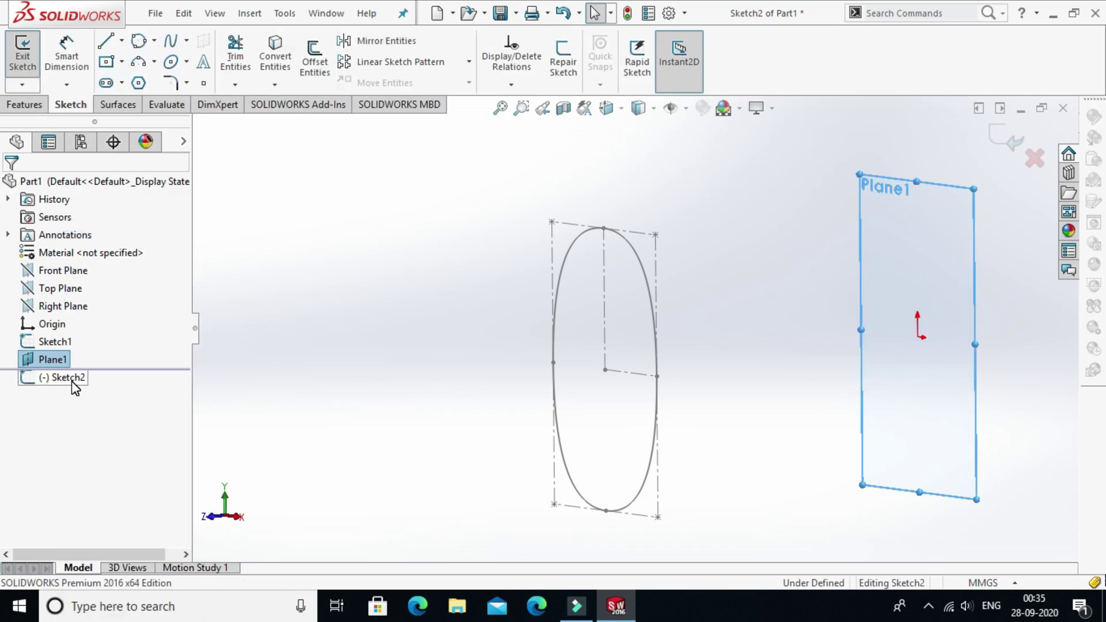
right_click(72, 381)
left_click(106, 339)
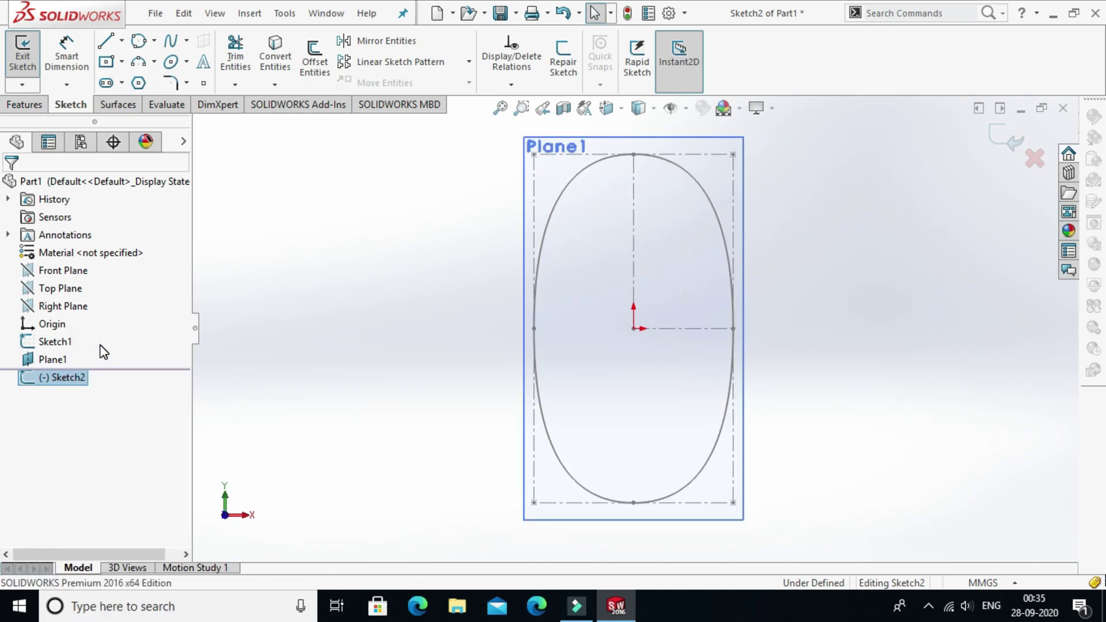
Step: Sketch an ellipse centred on the origin around the oval profile, with radii of about 5.25 mm vertically and 3.34 mm horizontally
left_click(172, 62)
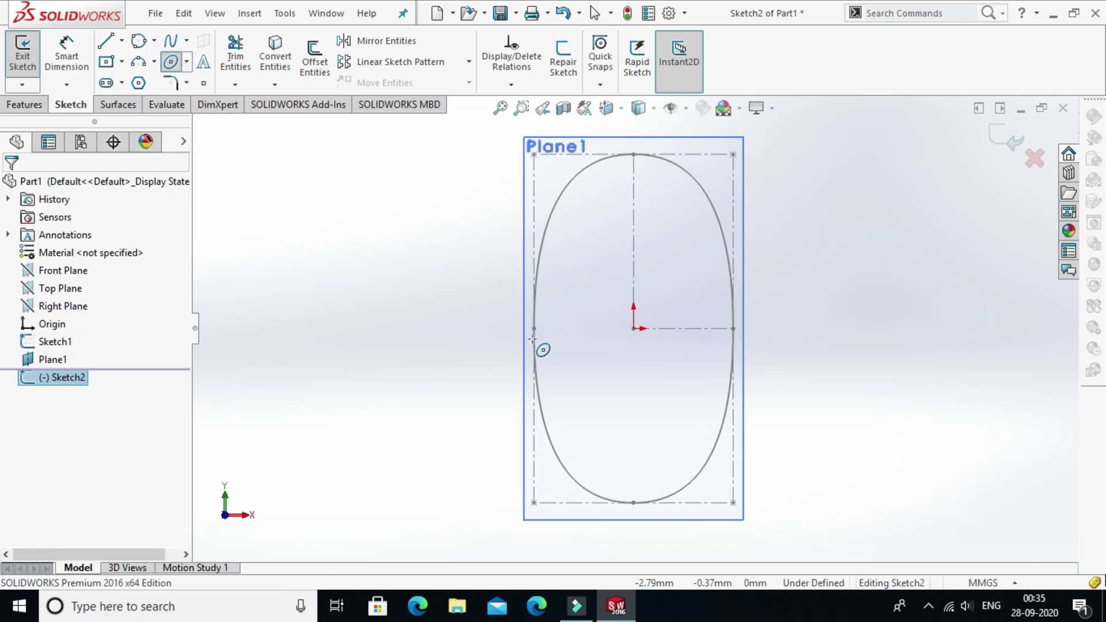
left_click(633, 329)
scroll(632, 168, "up", 2)
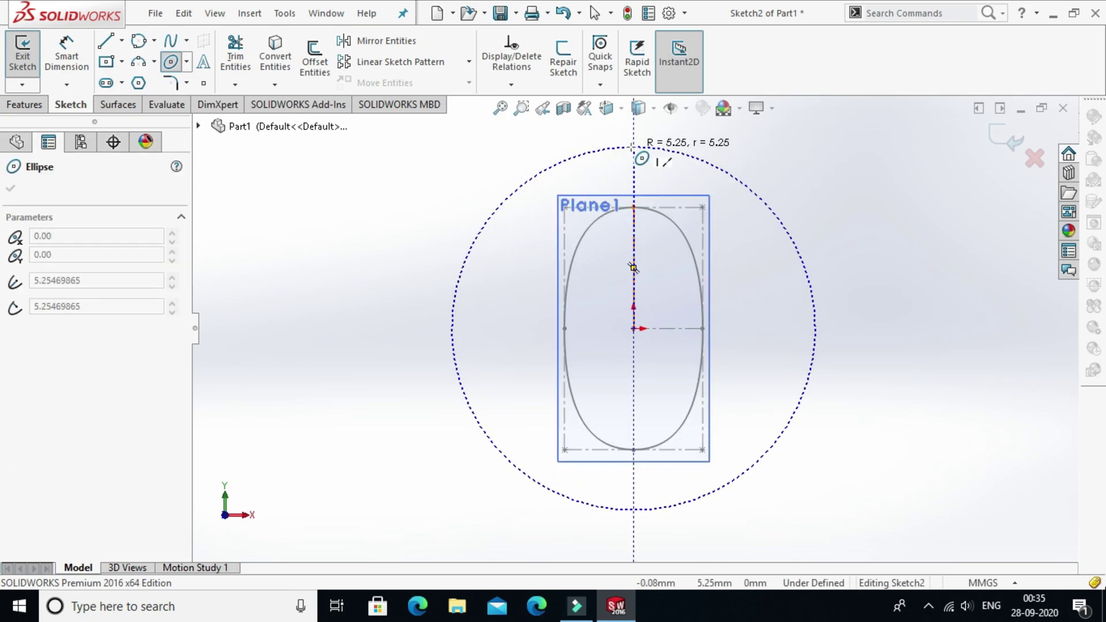
left_click(633, 148)
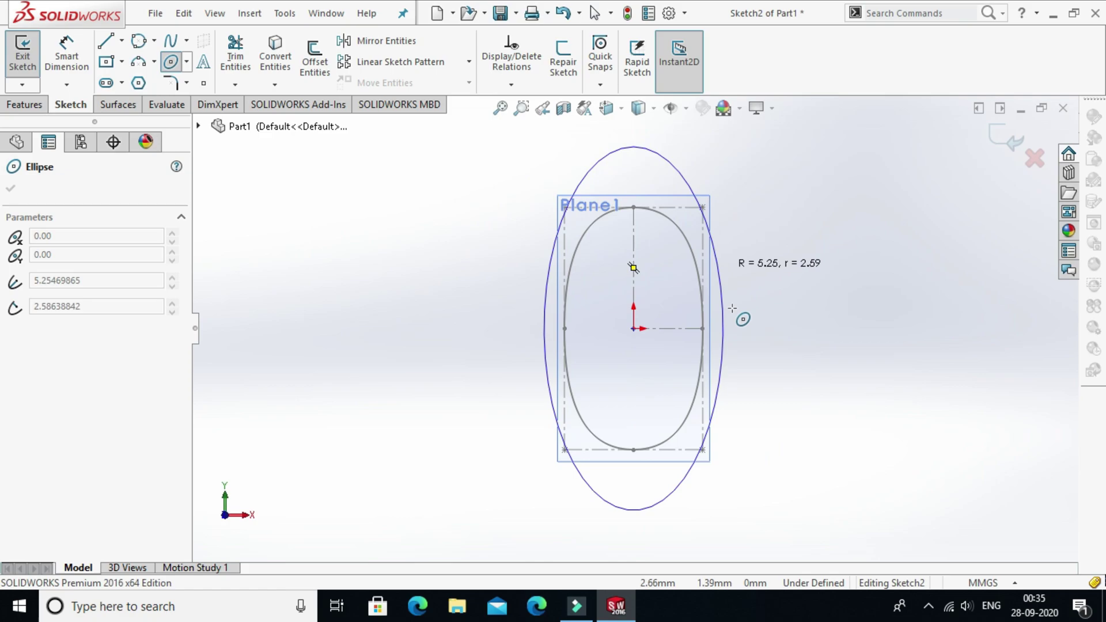
left_click(748, 367)
right_click(793, 253)
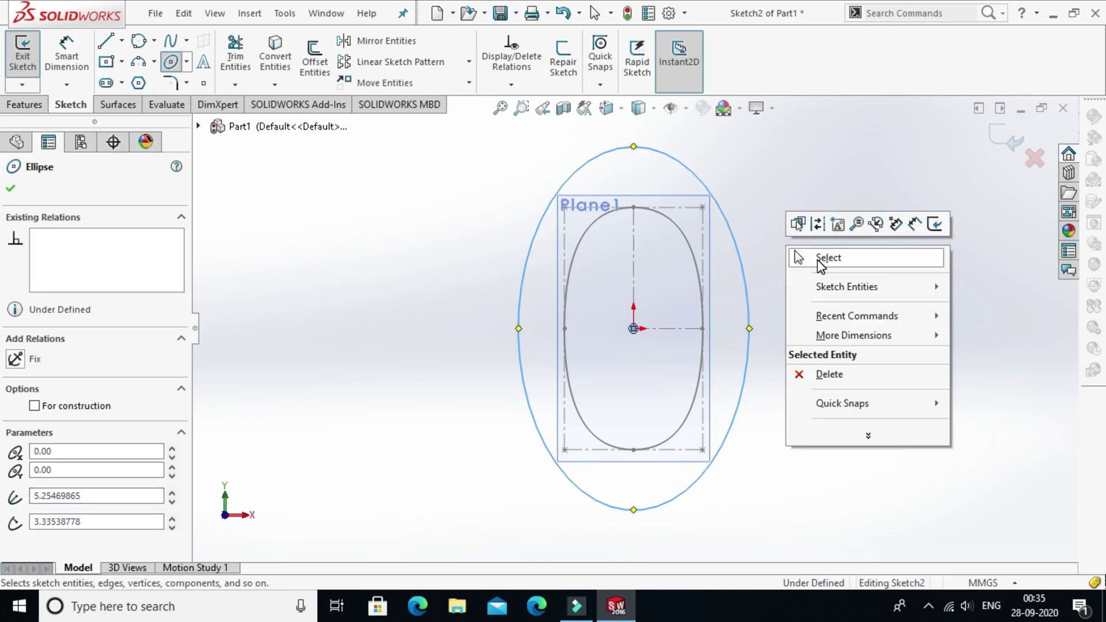
left_click(818, 260)
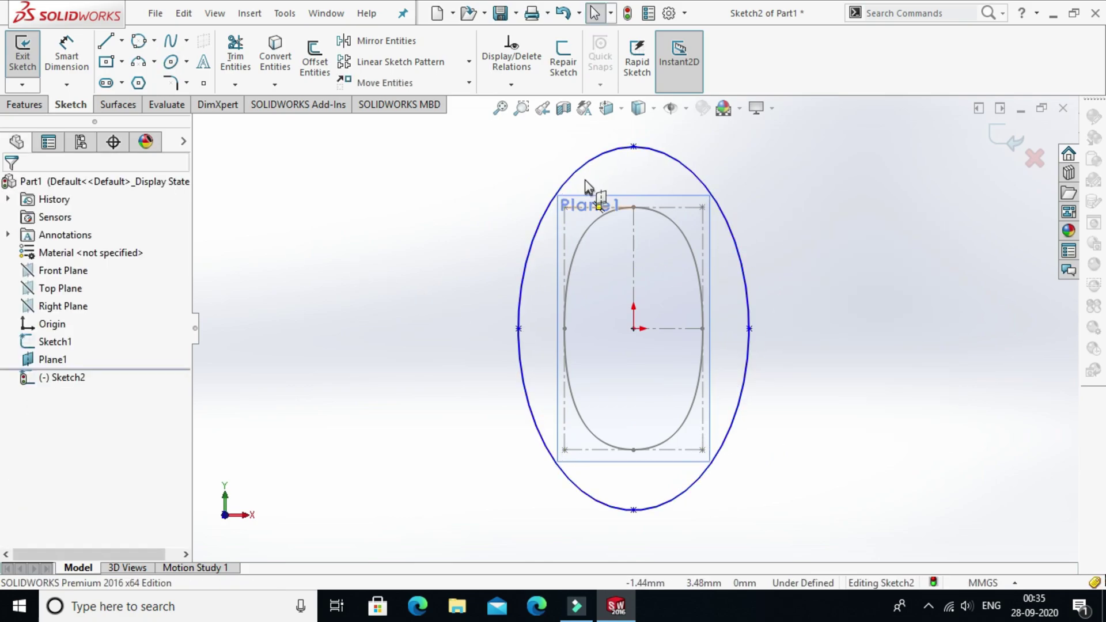
Step: Dimension the ellipse's full height between its upper and lower points at 16 mm
left_click(67, 56)
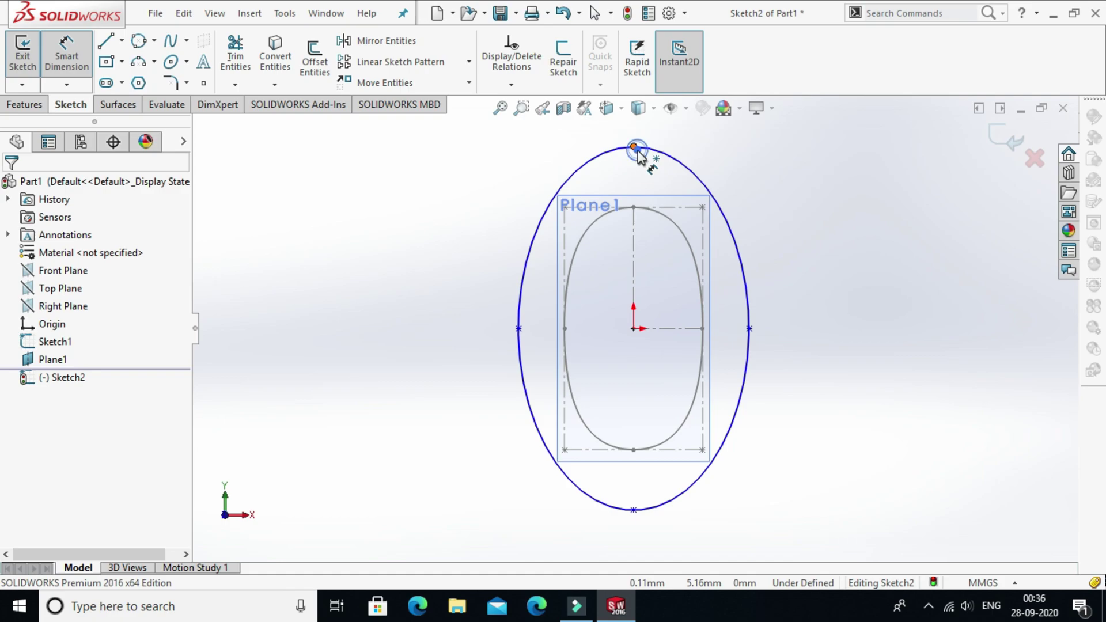
left_click(634, 148)
left_click(635, 511)
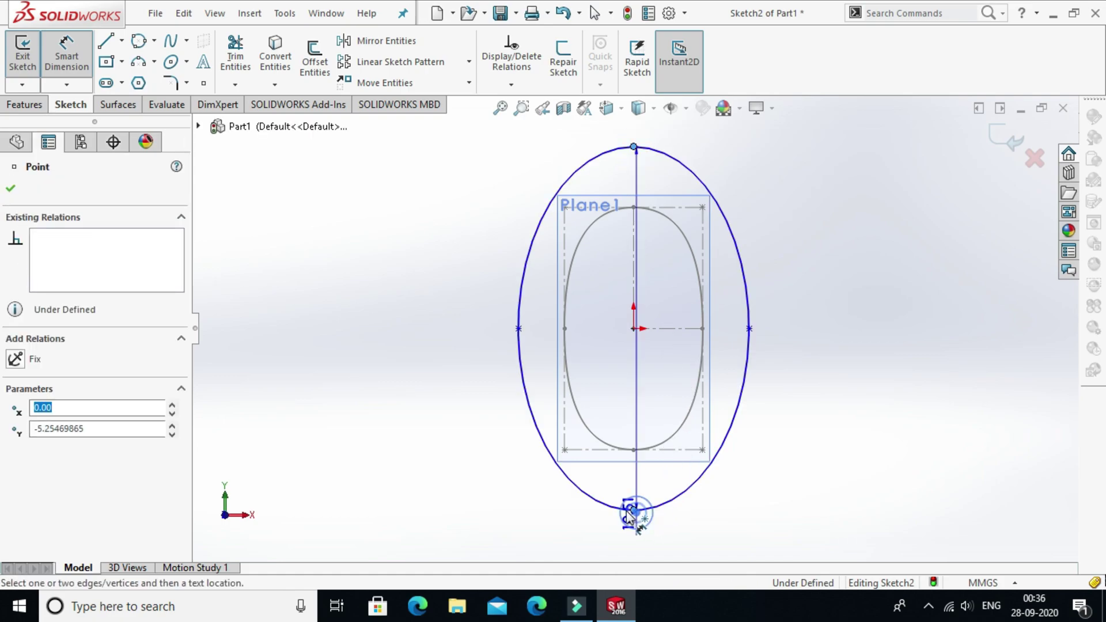
left_click(458, 440)
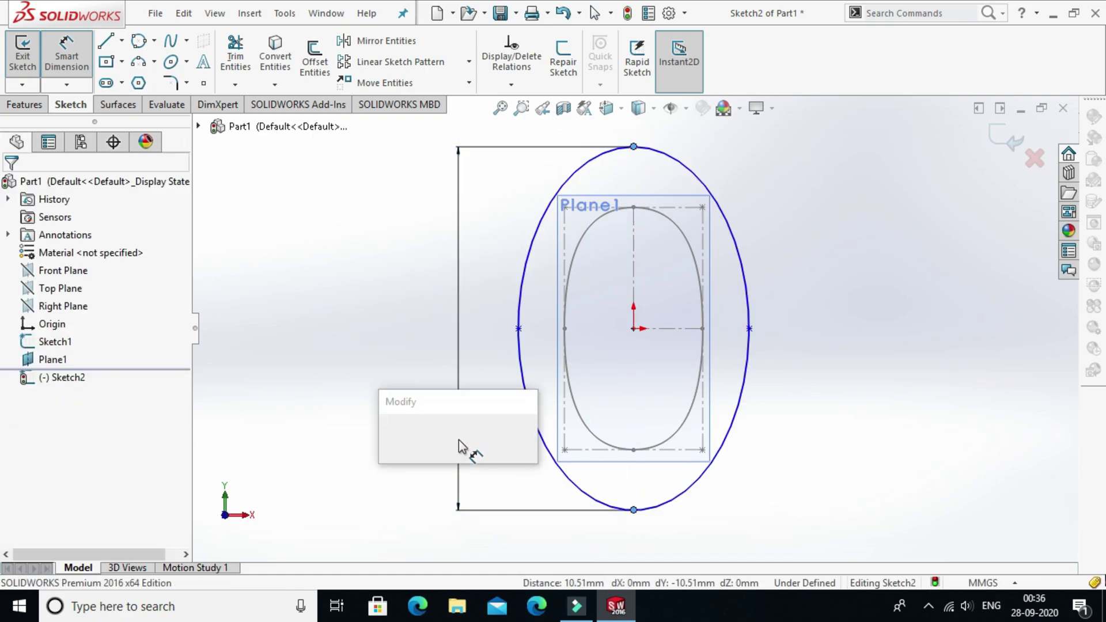
type("16mm")
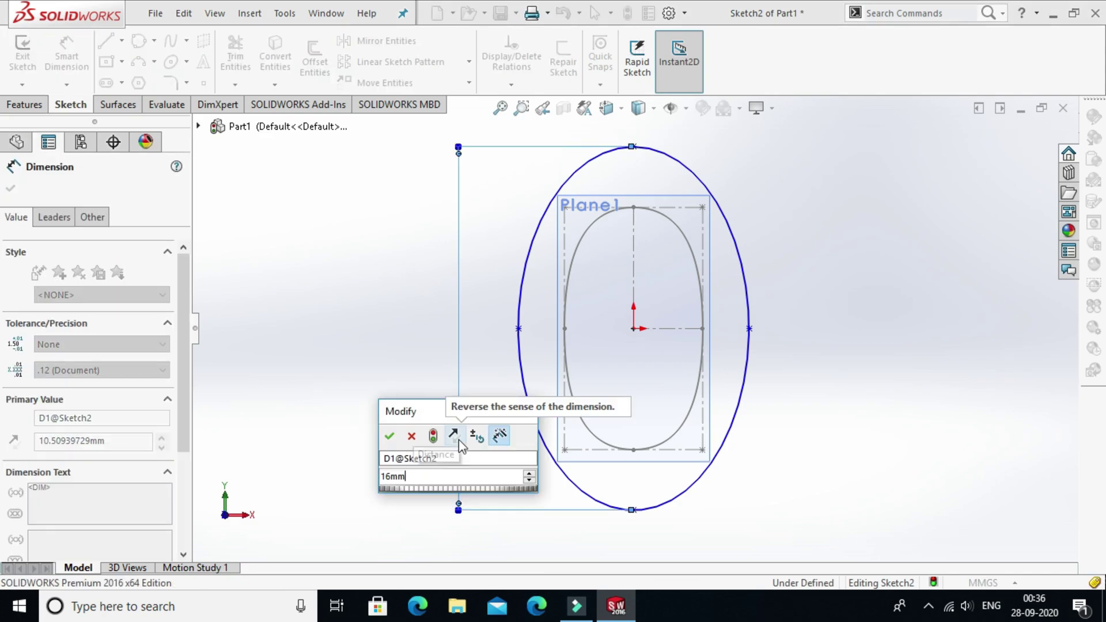
key("Return")
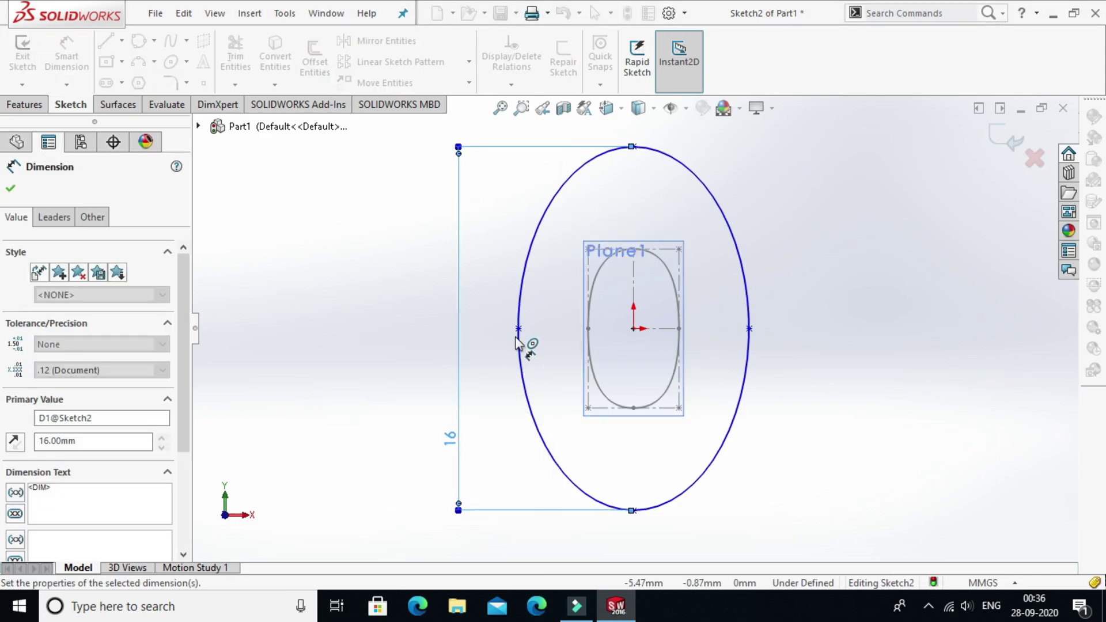
Step: Dimension the ellipse's full width between its two side points at 10 mm
left_click(518, 328)
left_click(749, 329)
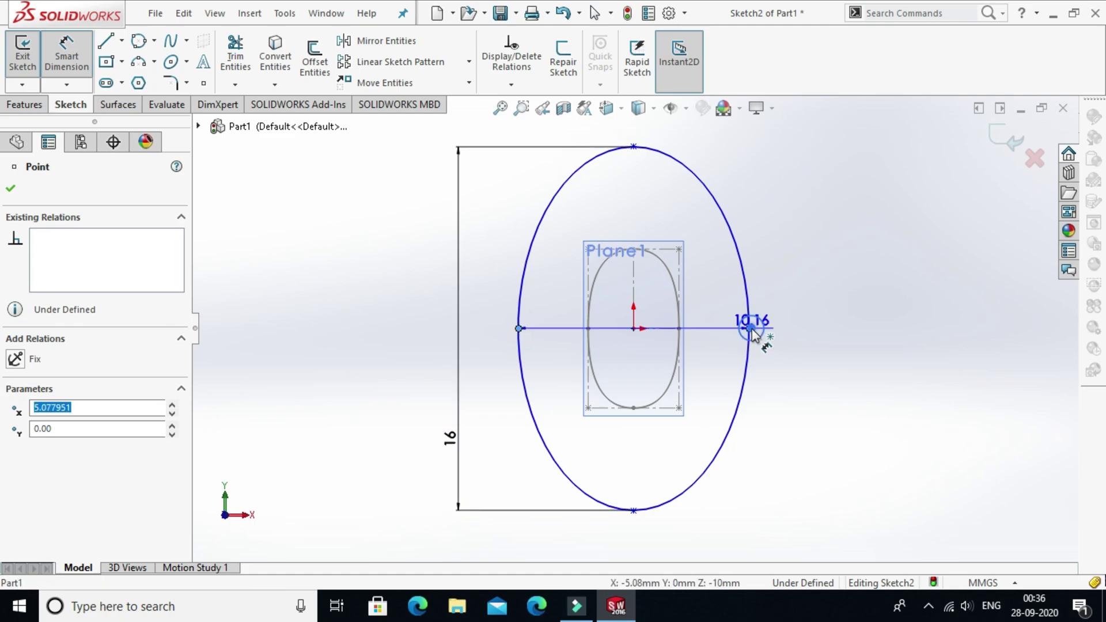
left_click(697, 535)
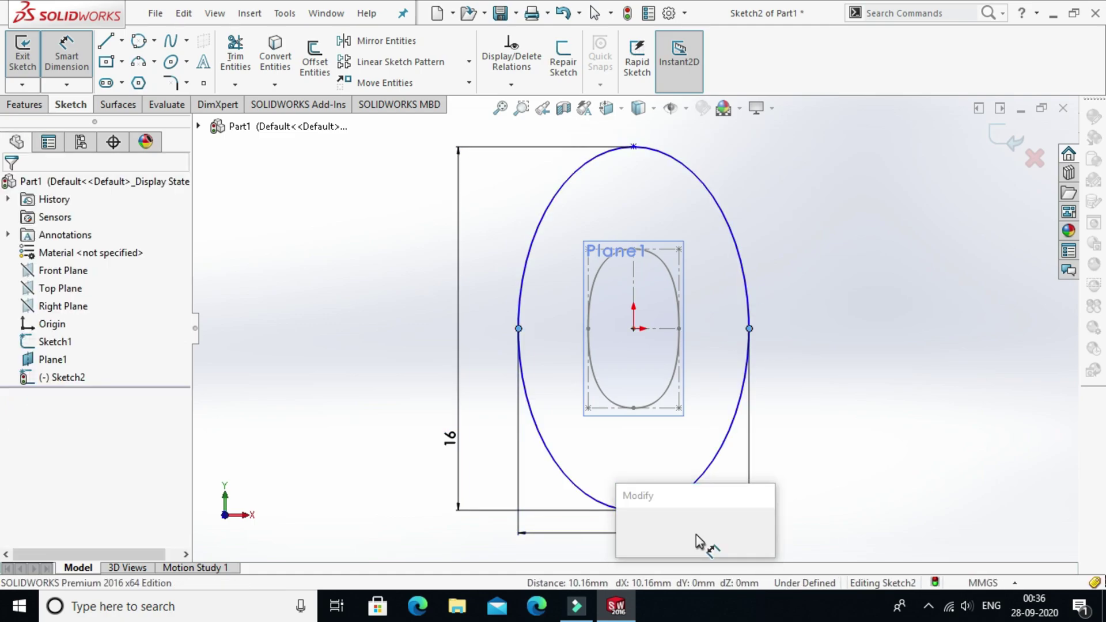
type("10mm")
key("Return")
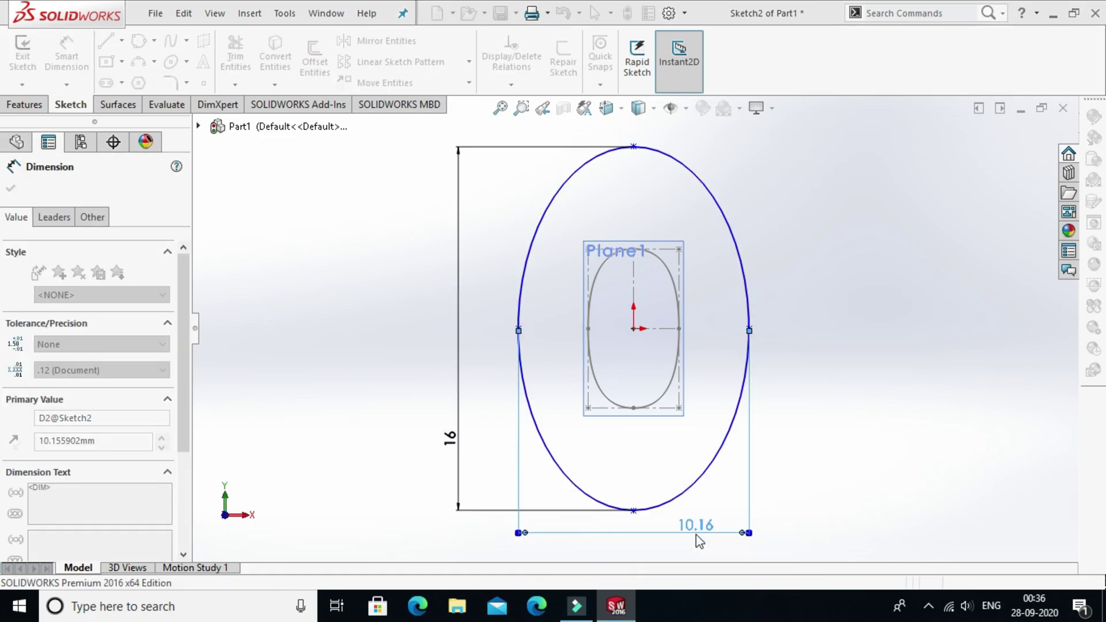
mouse_move(720, 409)
middle_mouse_down()
mouse_move(649, 401)
mouse_move(641, 409)
mouse_move(663, 427)
middle_mouse_up()
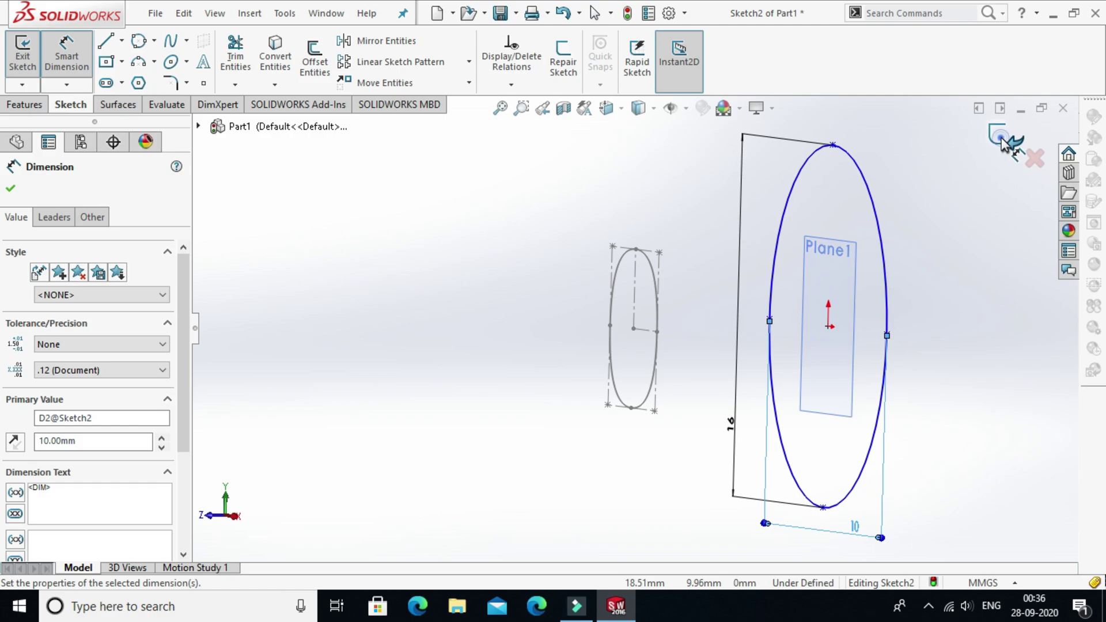
Step: Close the ellipse sketch and start a lofted surface with the small oval sketch, then the ellipse sketch, as profiles
left_click(1000, 139)
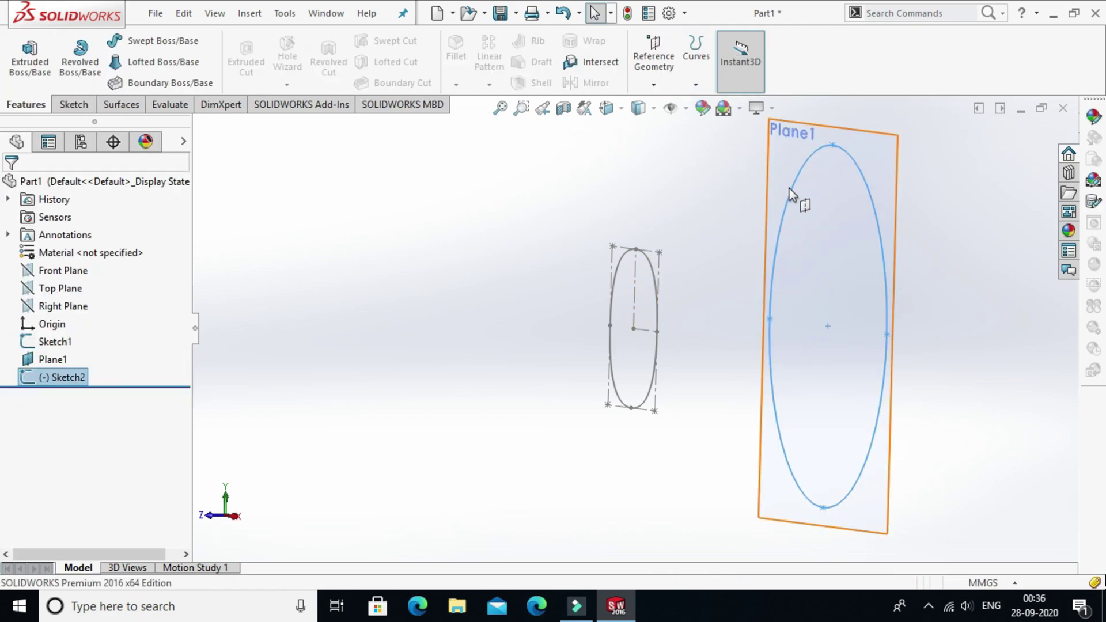
left_click(119, 105)
left_click(153, 54)
left_click(77, 234)
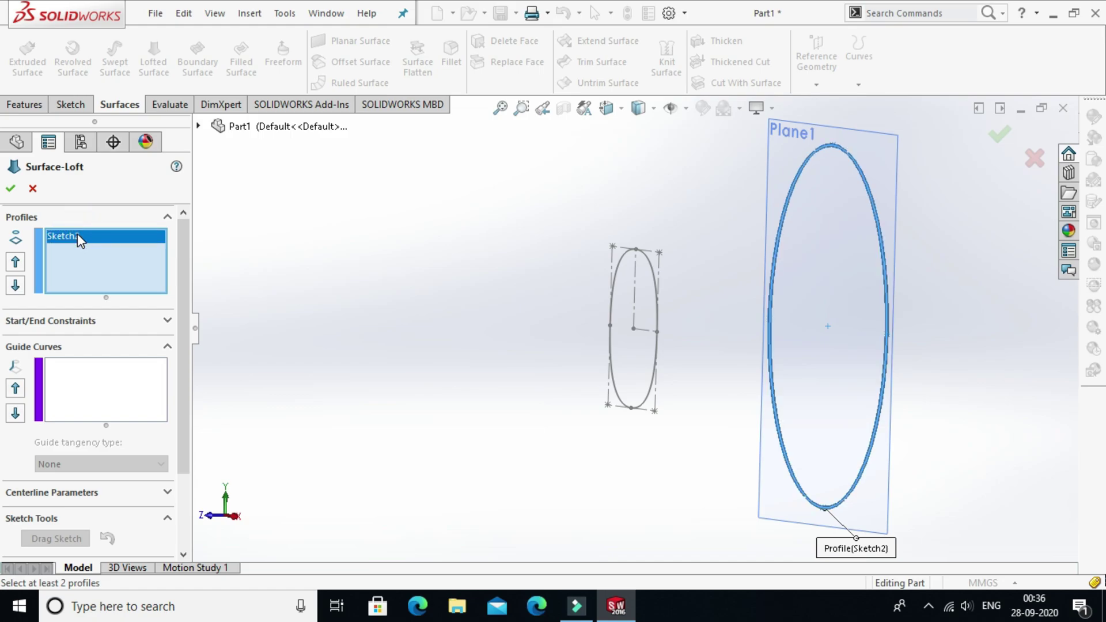
right_click(77, 233)
left_click(118, 247)
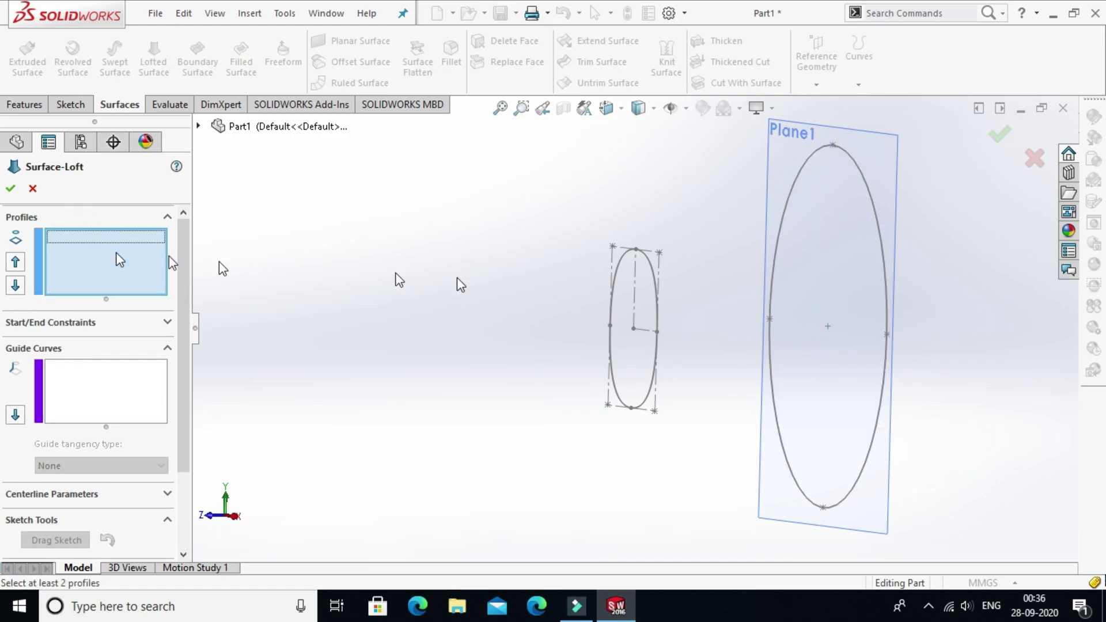
left_click(648, 264)
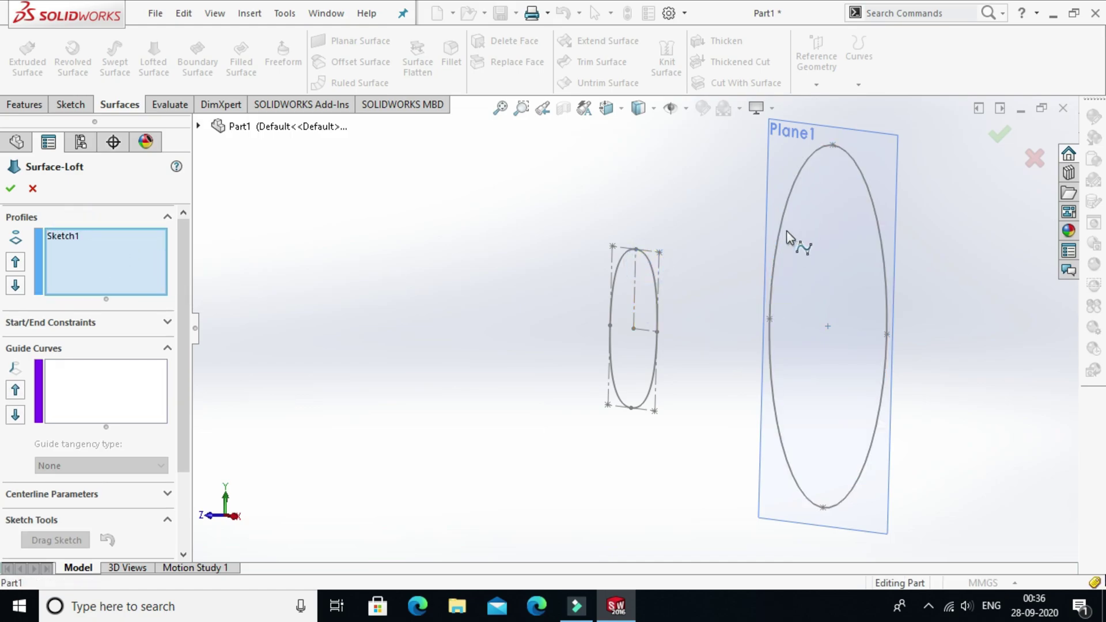
left_click(794, 190)
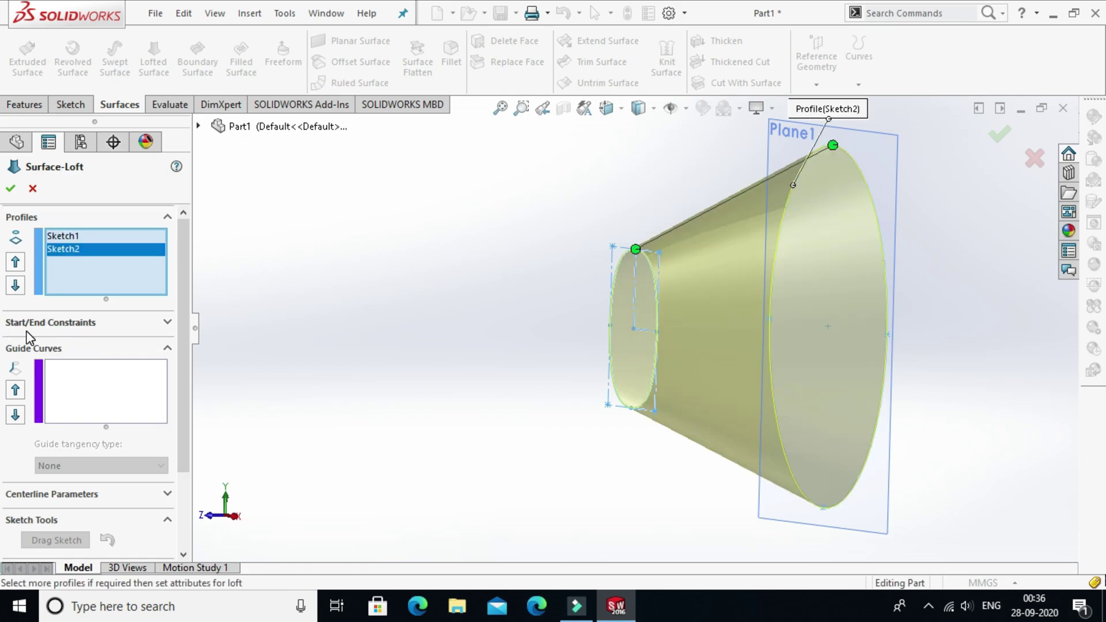
Step: Set the loft's end constraint at the ellipse to Normal To Profile and create the surface
left_click(168, 320)
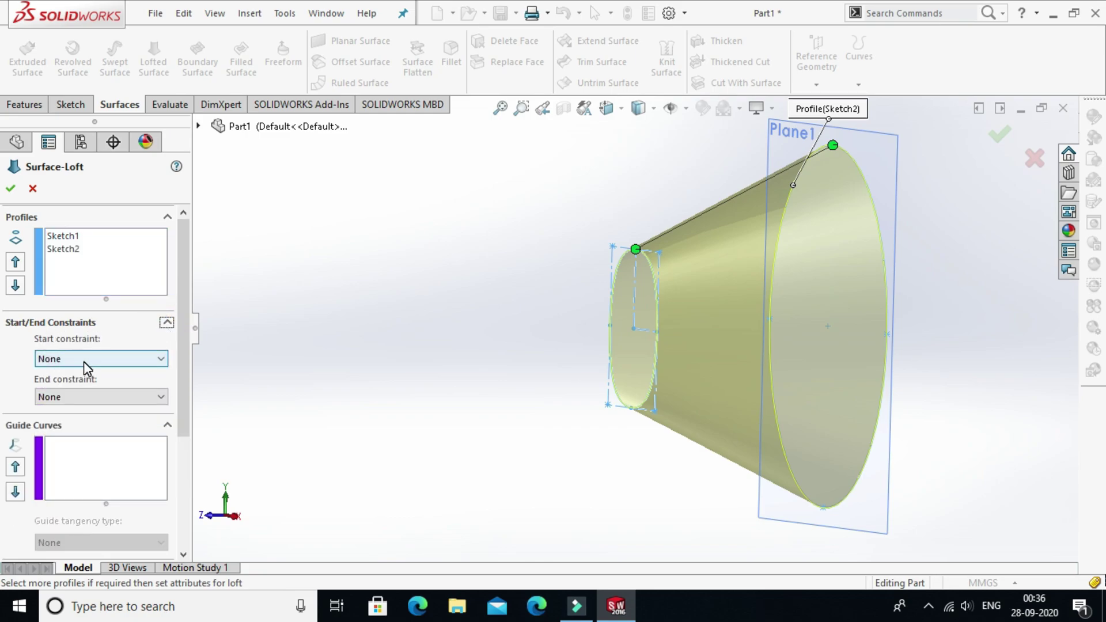
left_click(81, 397)
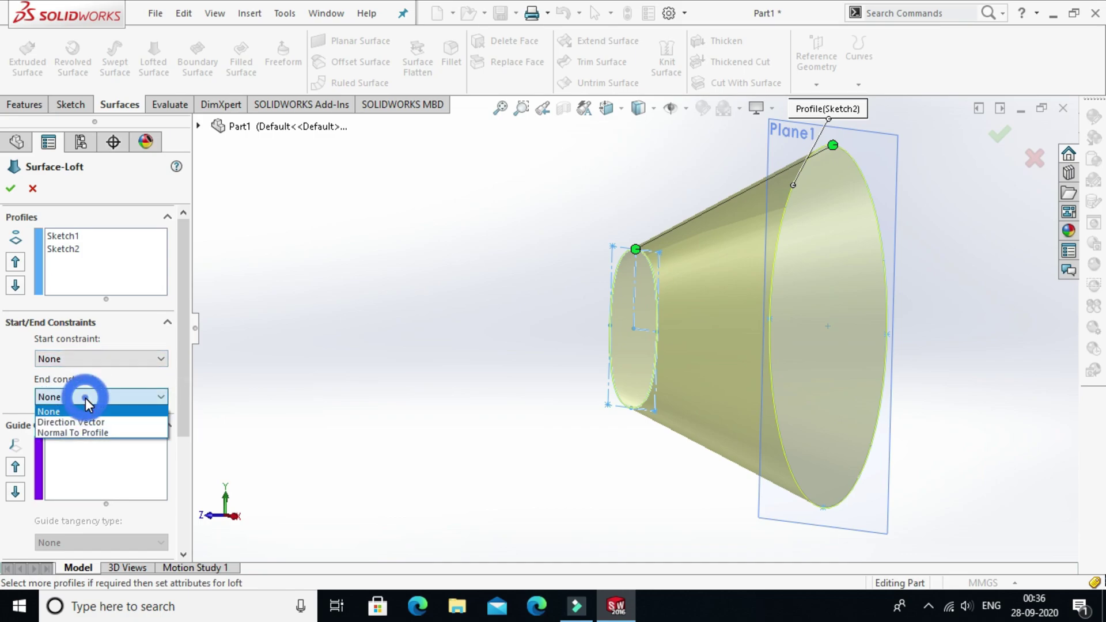
left_click(93, 433)
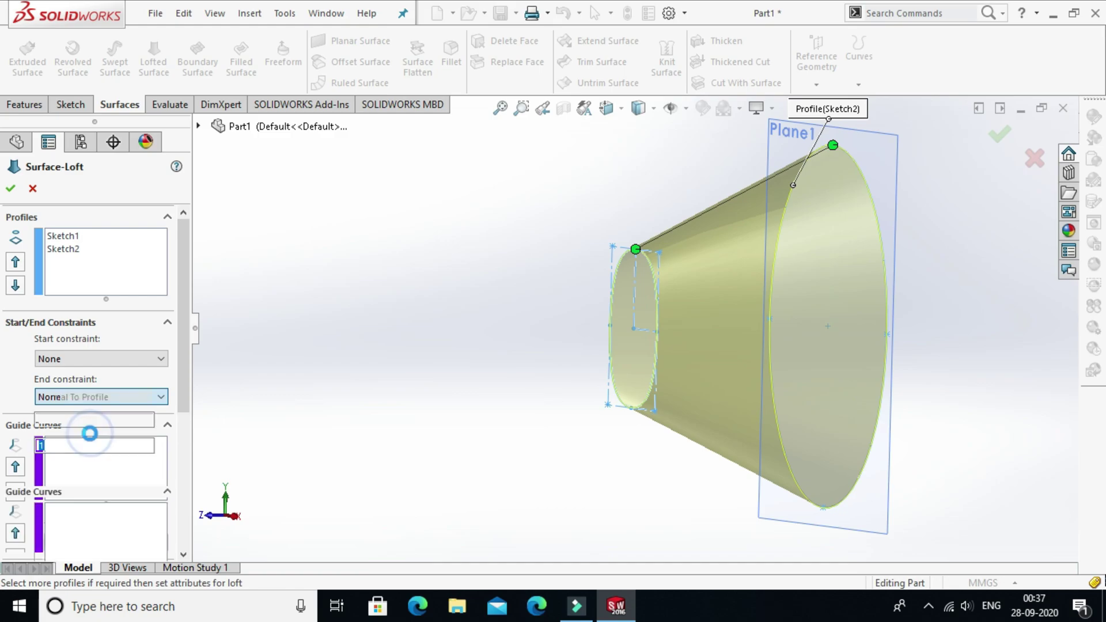
middle_click_drag(449, 352, 481, 392)
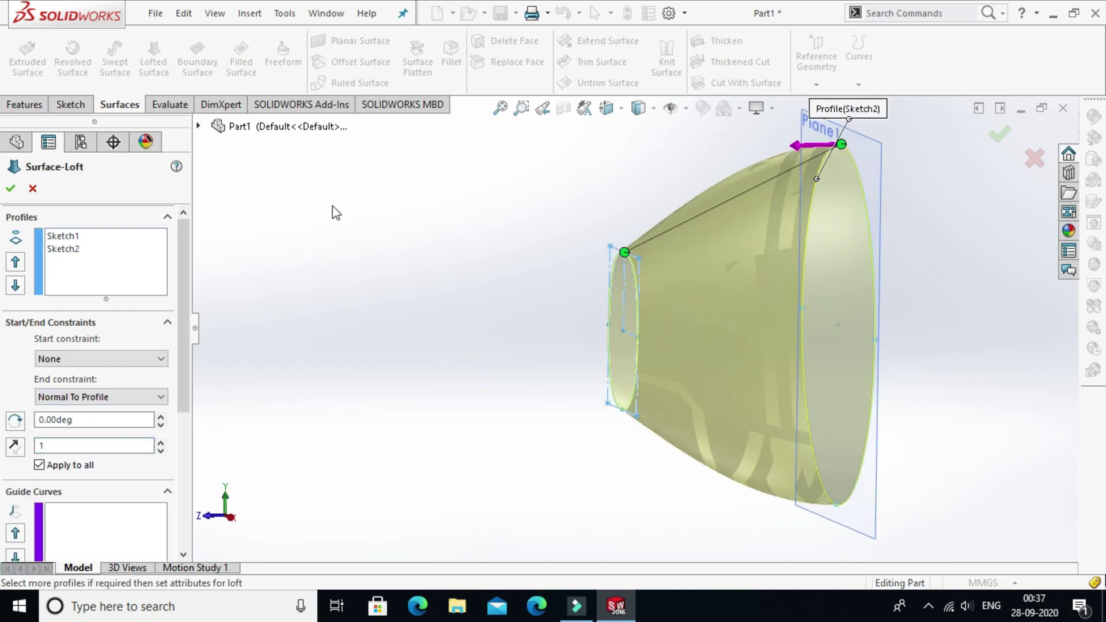
left_click(11, 190)
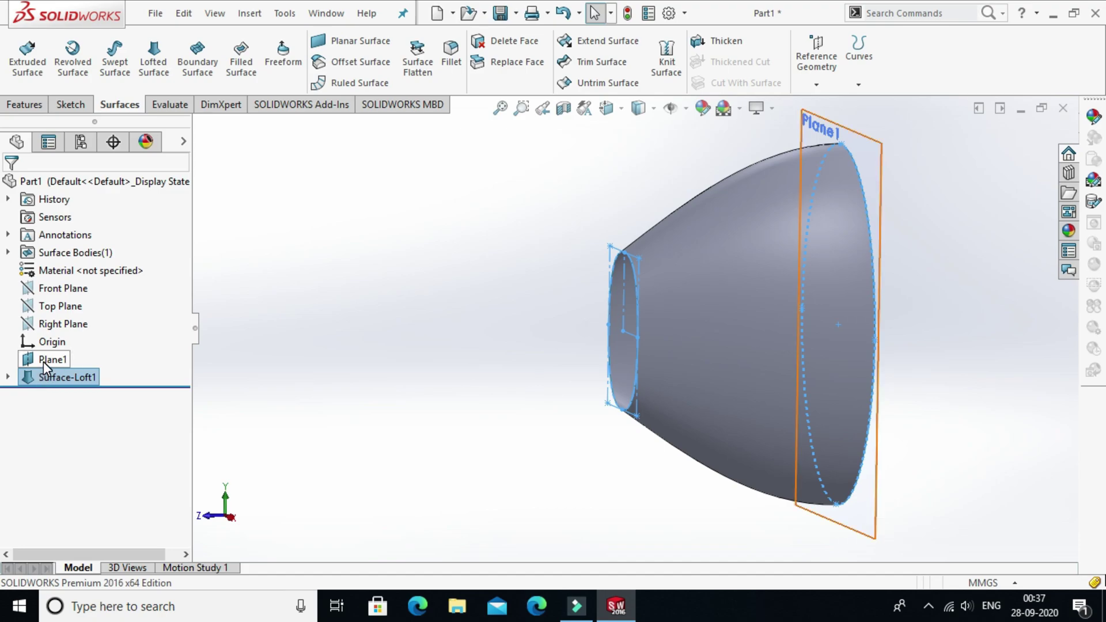
Step: Start a new sketch on Plane1 and orient the view normal to it
right_click(44, 362)
left_click(56, 230)
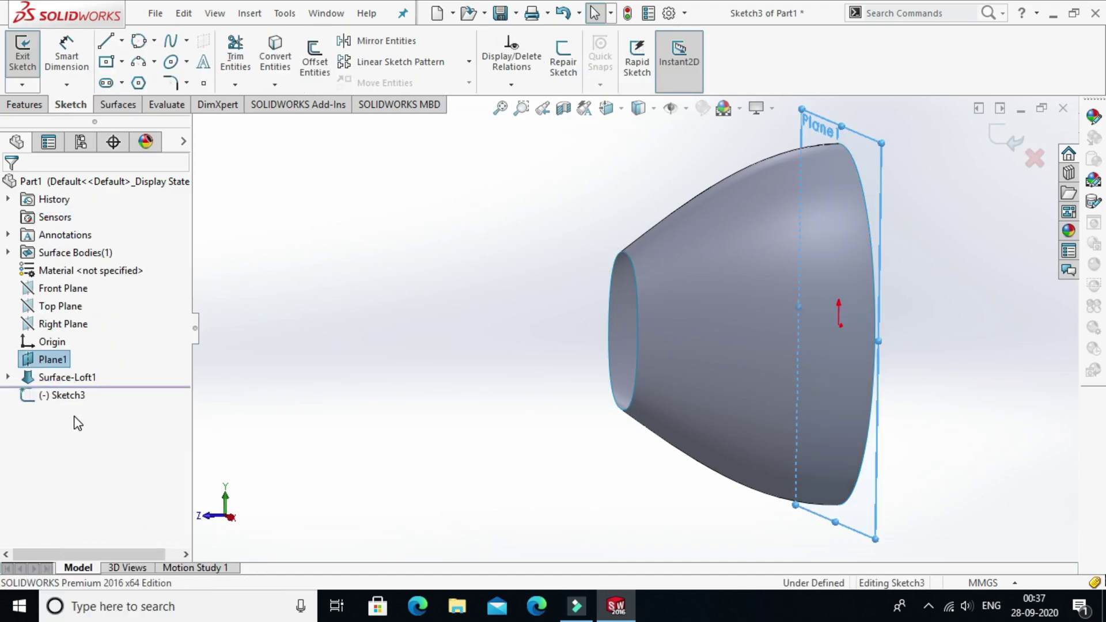
right_click(70, 402)
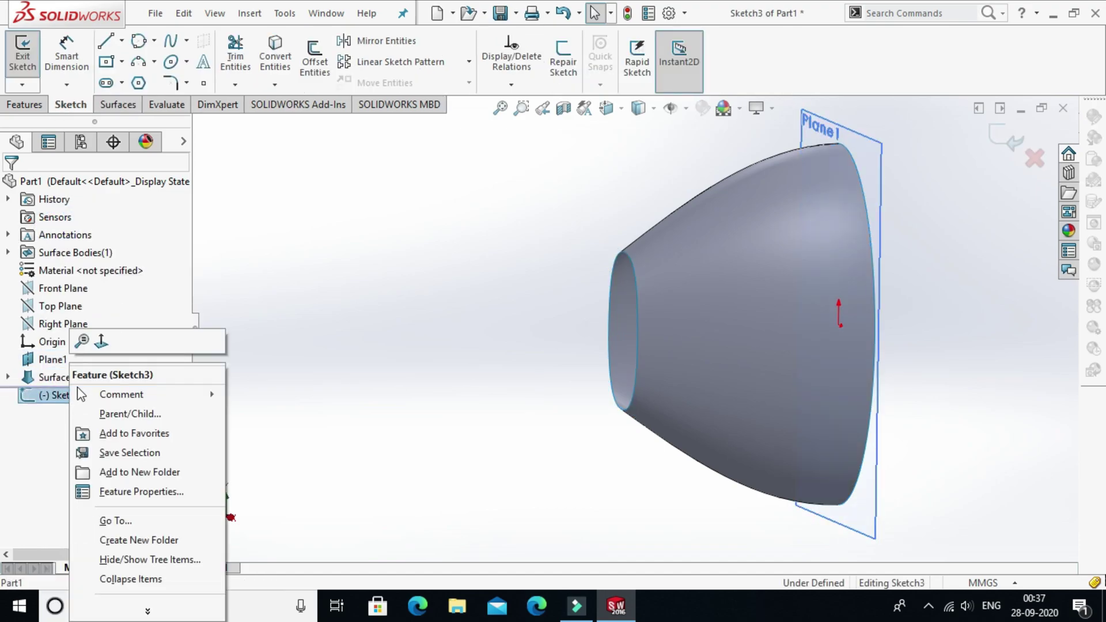
left_click(101, 346)
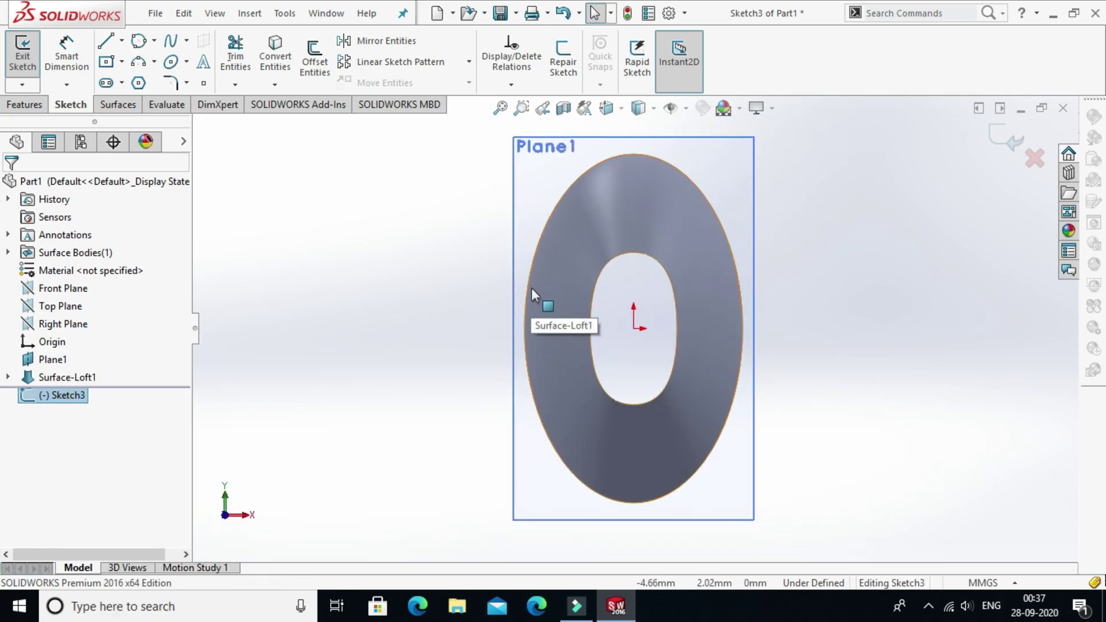
Step: Convert the loft's outer elliptical edge into a sketch entity
left_click(531, 292)
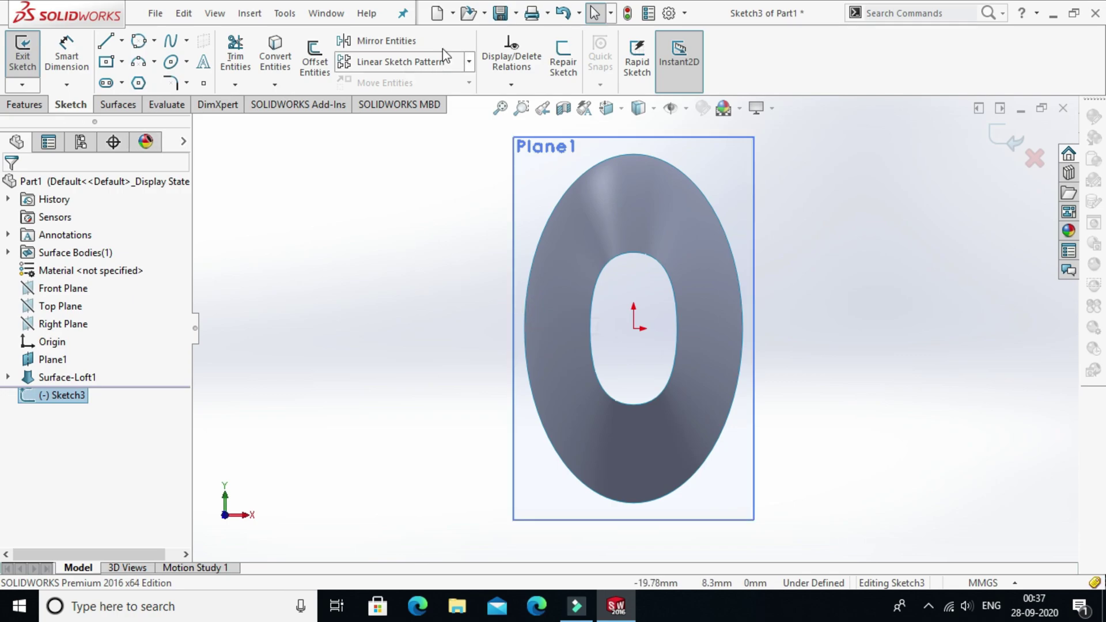
left_click(275, 53)
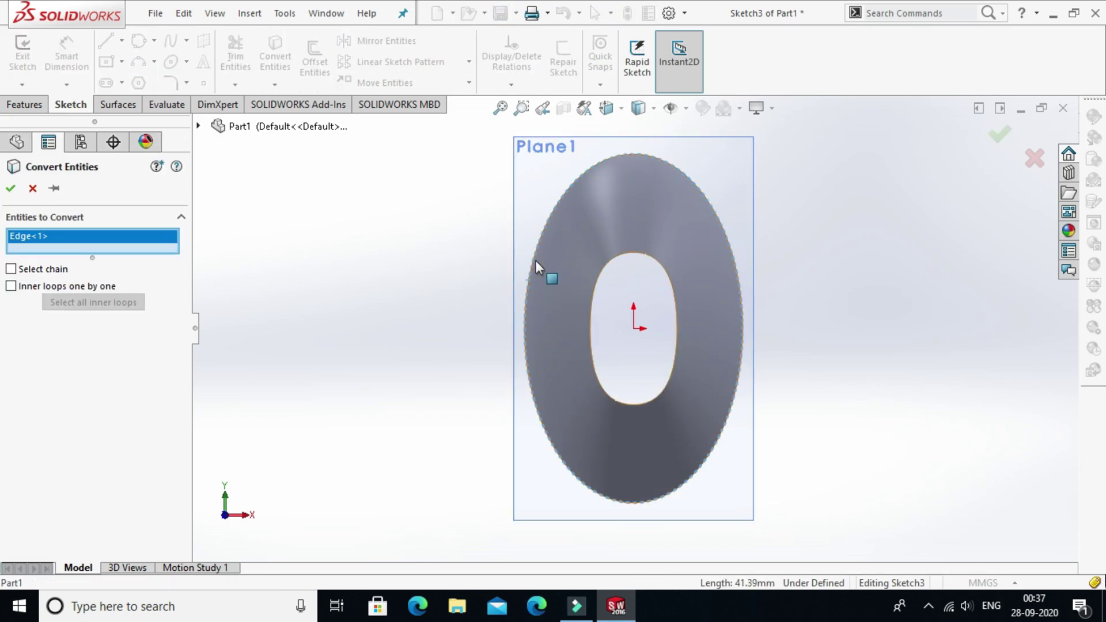
left_click(10, 191)
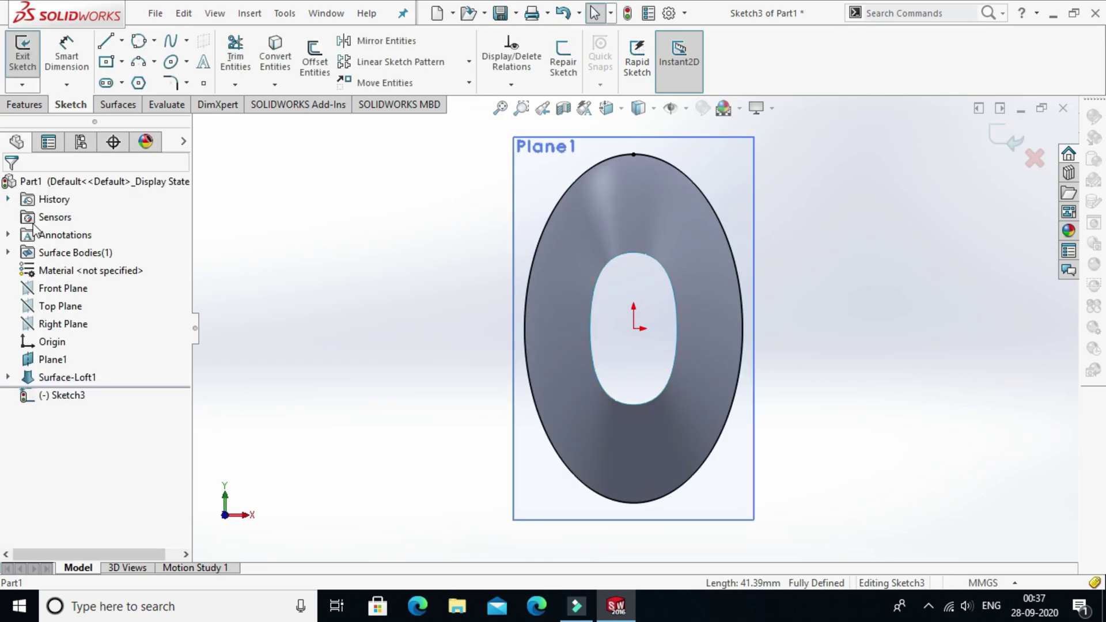
Step: Draw a horizontal centerline through the origin, spanning the full width of the converted ellipse
left_click(122, 41)
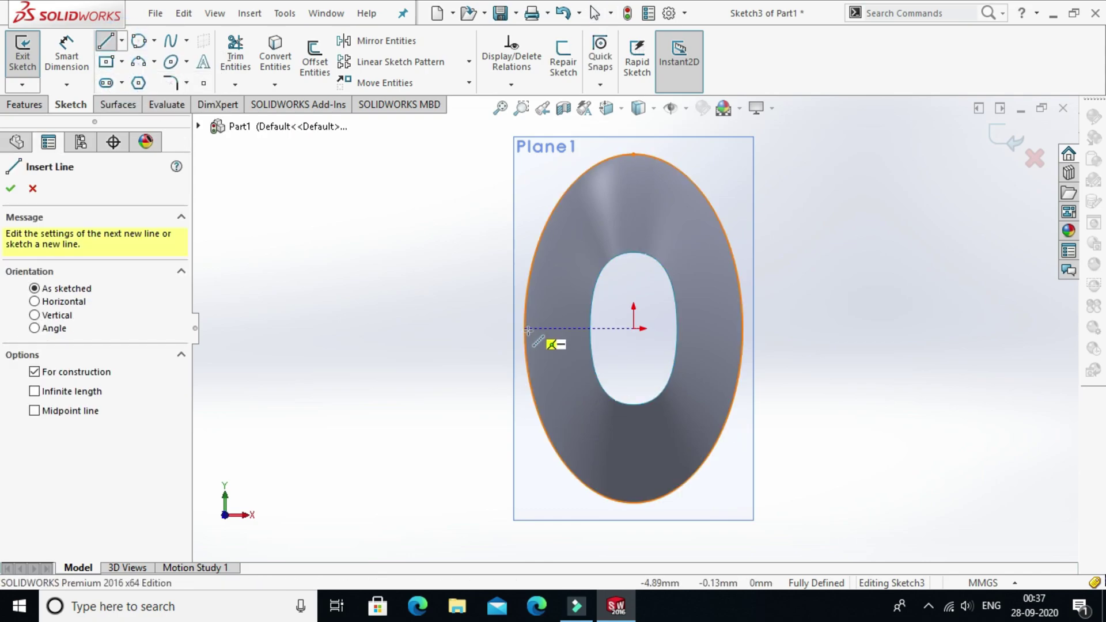
left_click(525, 328)
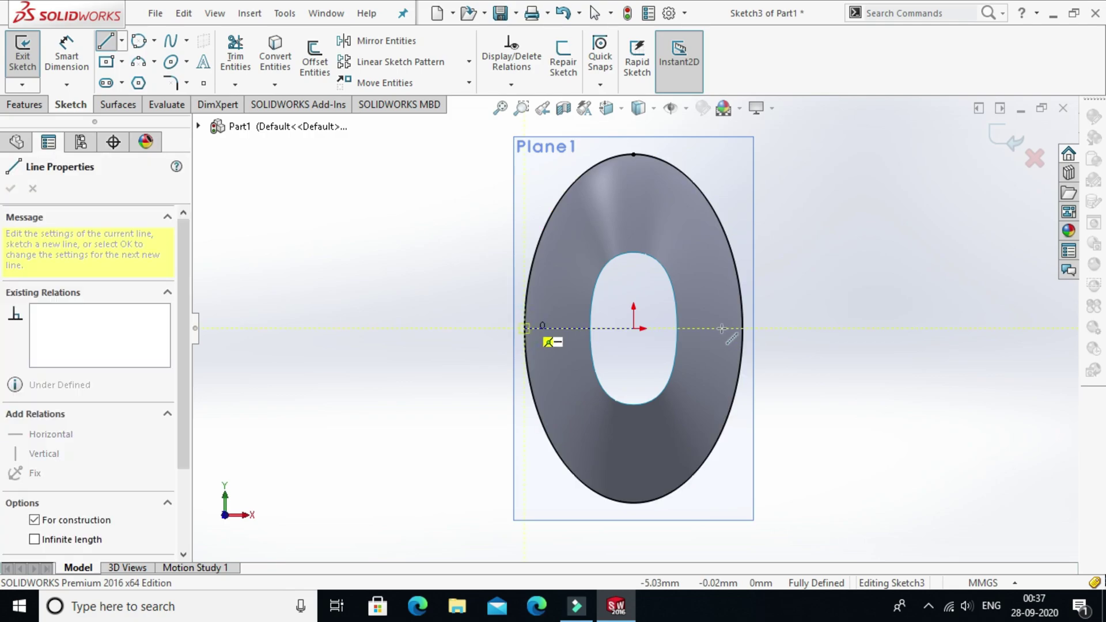
left_click(742, 328)
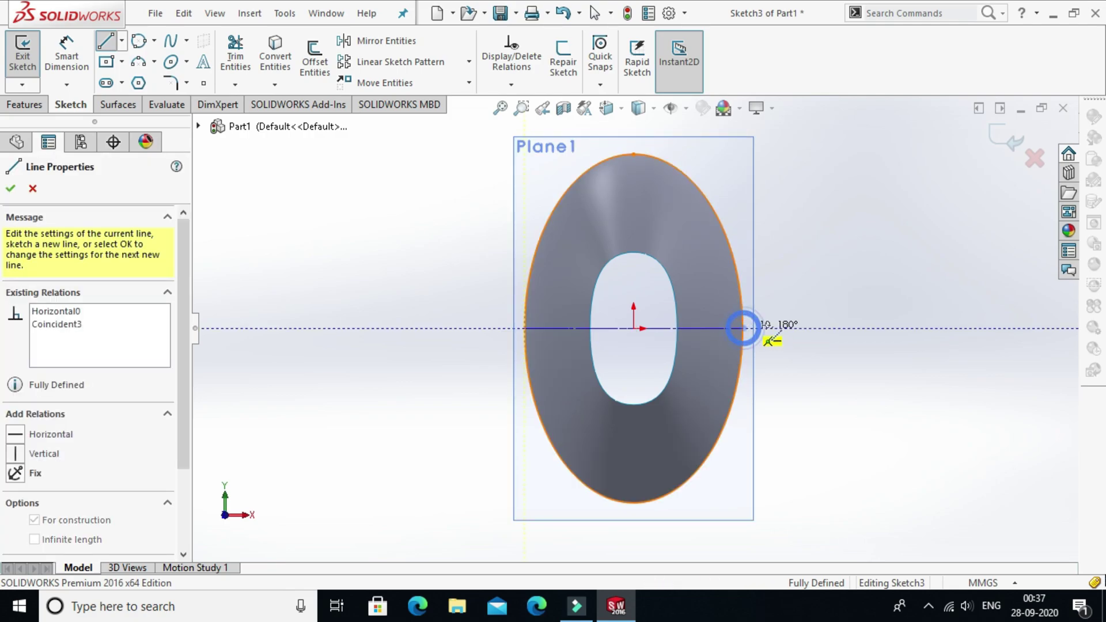
right_click(810, 286)
left_click(836, 299)
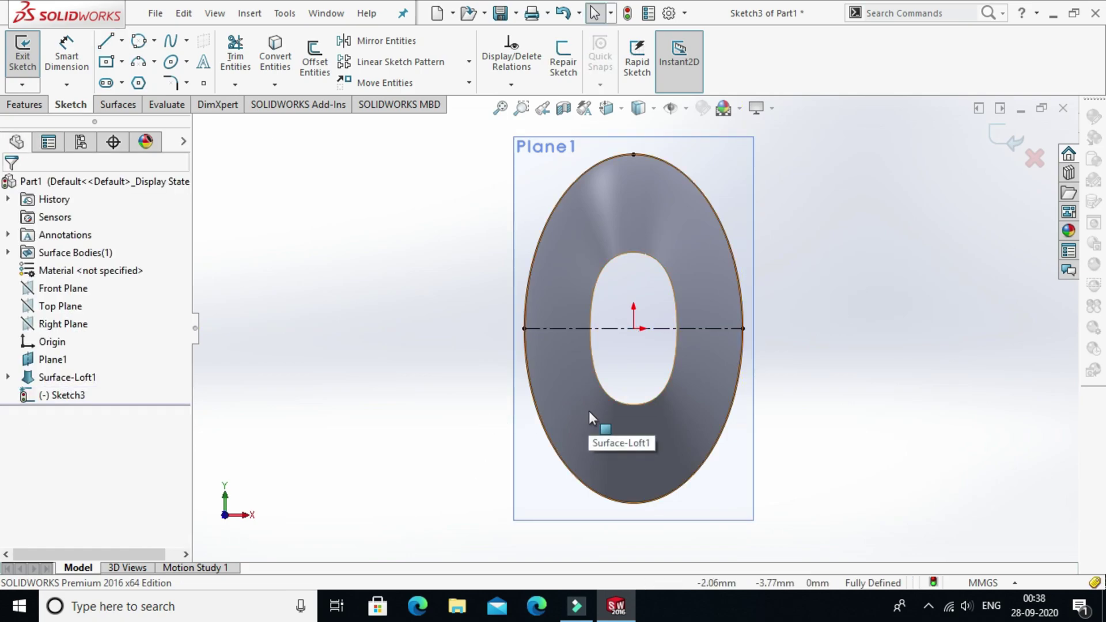
Step: Trim away the lower half of the converted ellipse below the centerline with Power trim
left_click(81, 110)
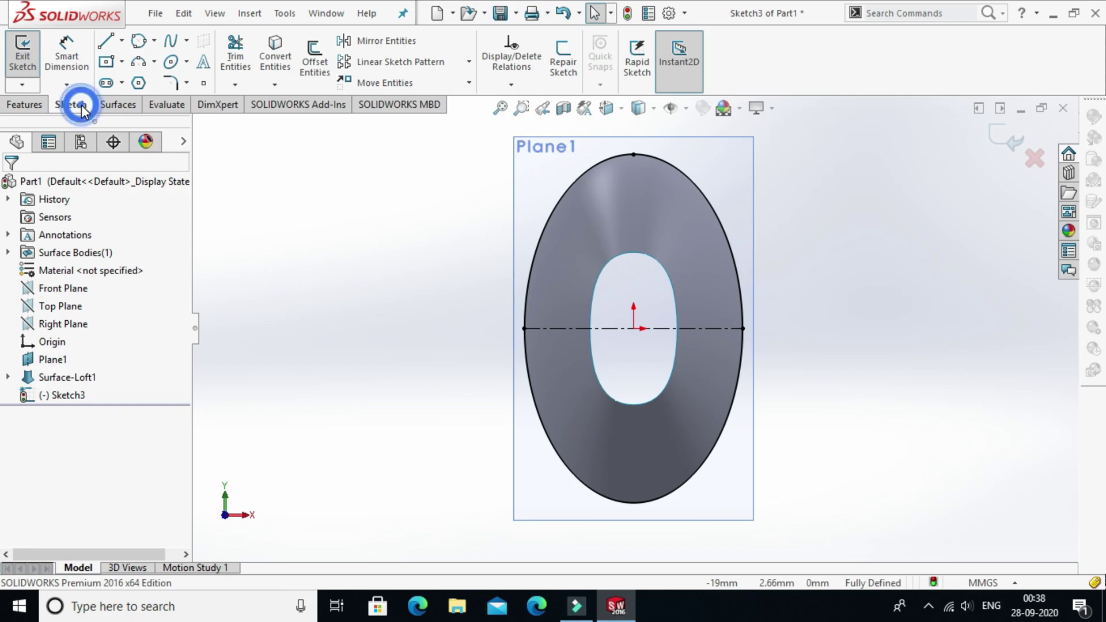
left_click(232, 61)
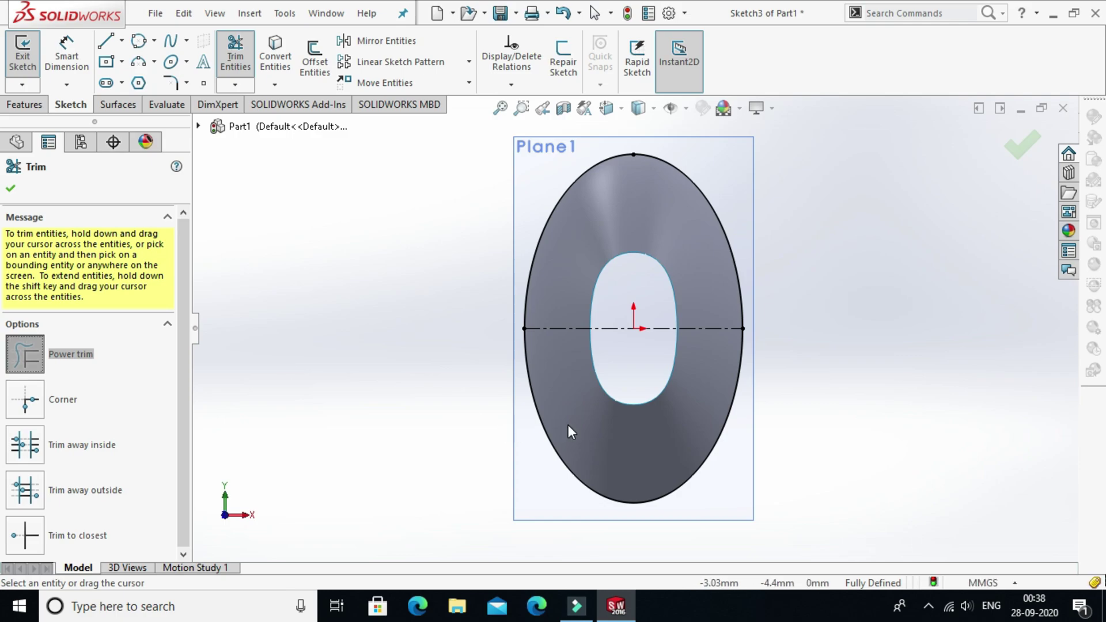
left_click(527, 434)
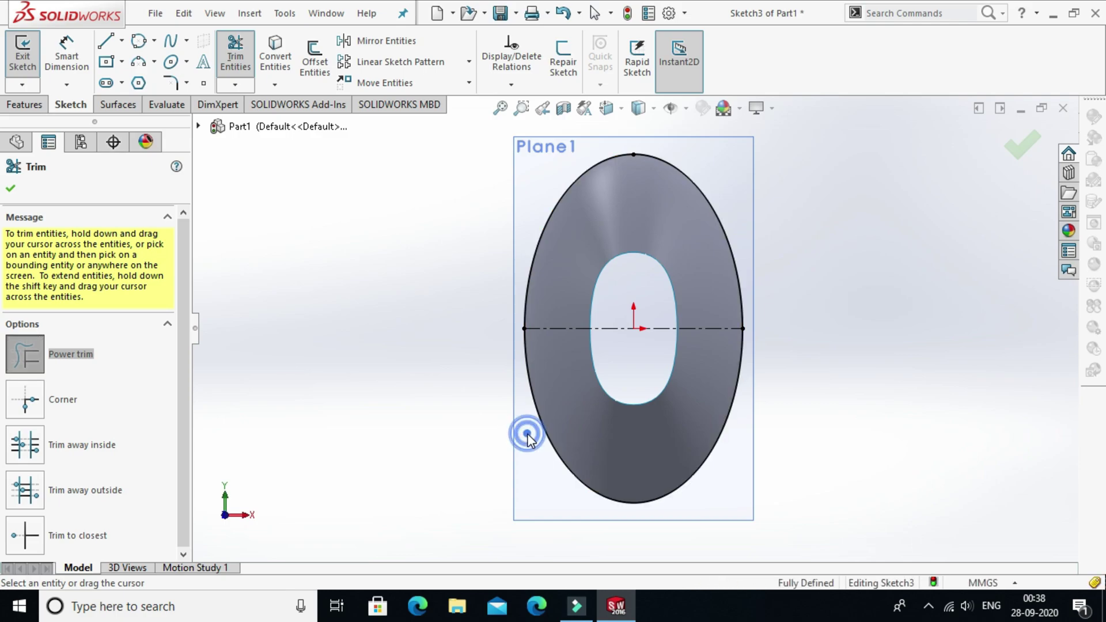
left_click_drag(530, 438, 554, 410)
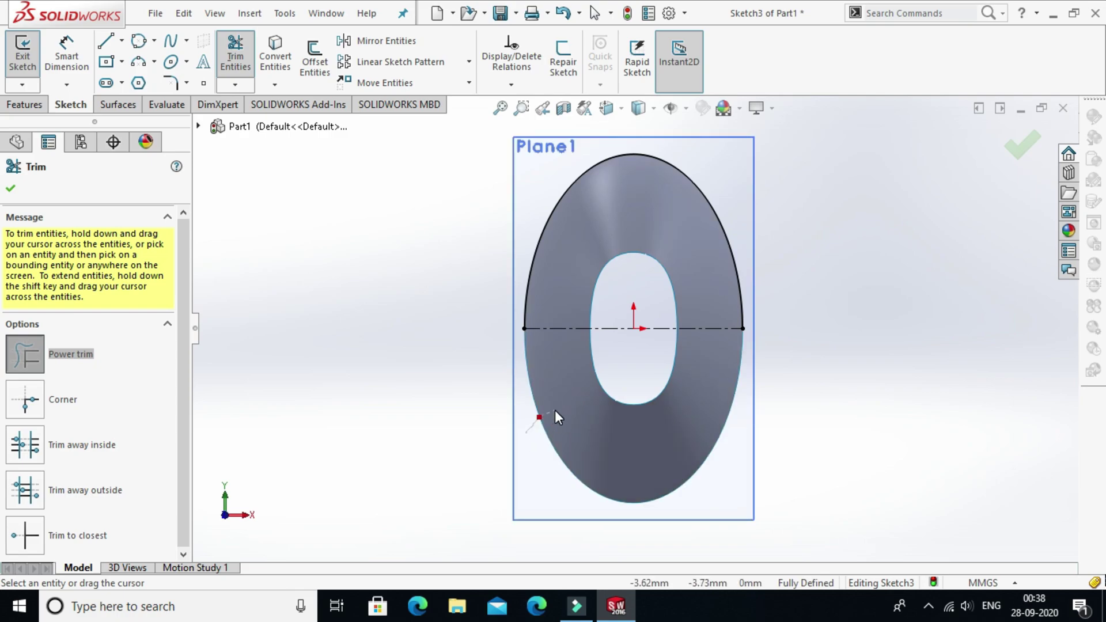
left_click(11, 189)
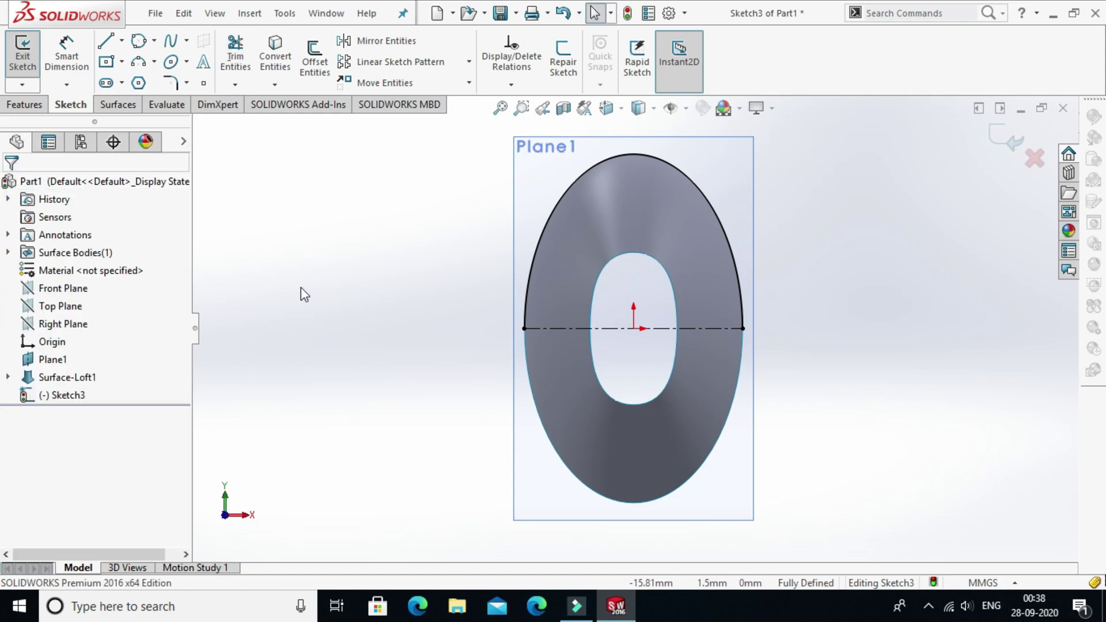
Step: Revolve the half ellipse as a surface 180° about the horizontal centerline, reversing the direction so it bulges away from the loft
mouse_move(613, 272)
middle_mouse_down()
mouse_move(697, 241)
mouse_move(636, 219)
mouse_move(651, 216)
middle_mouse_up()
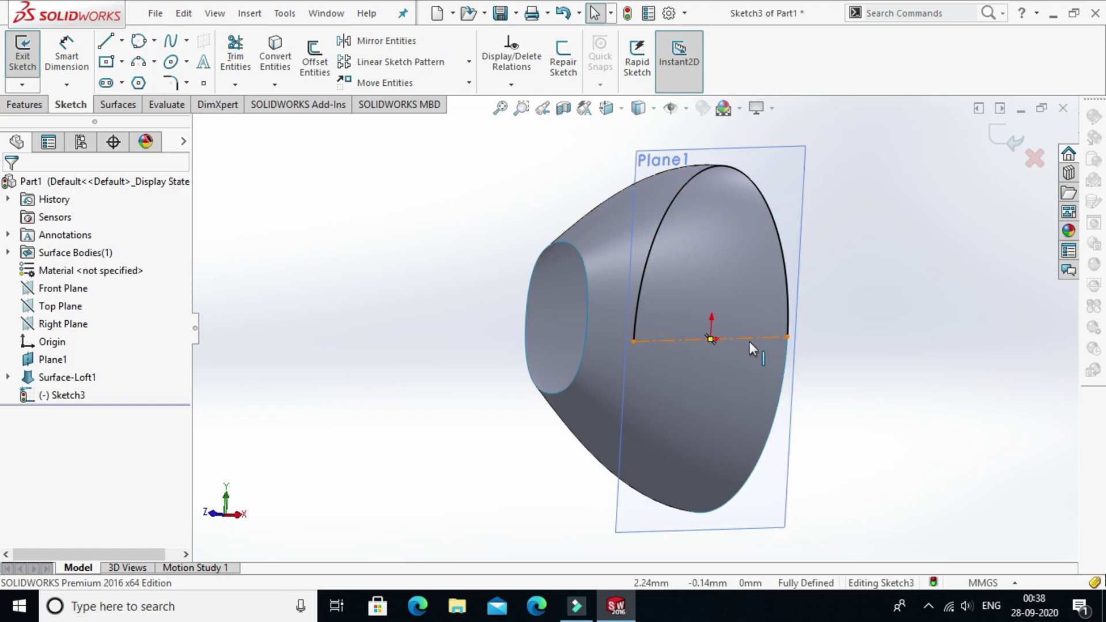
left_click(119, 106)
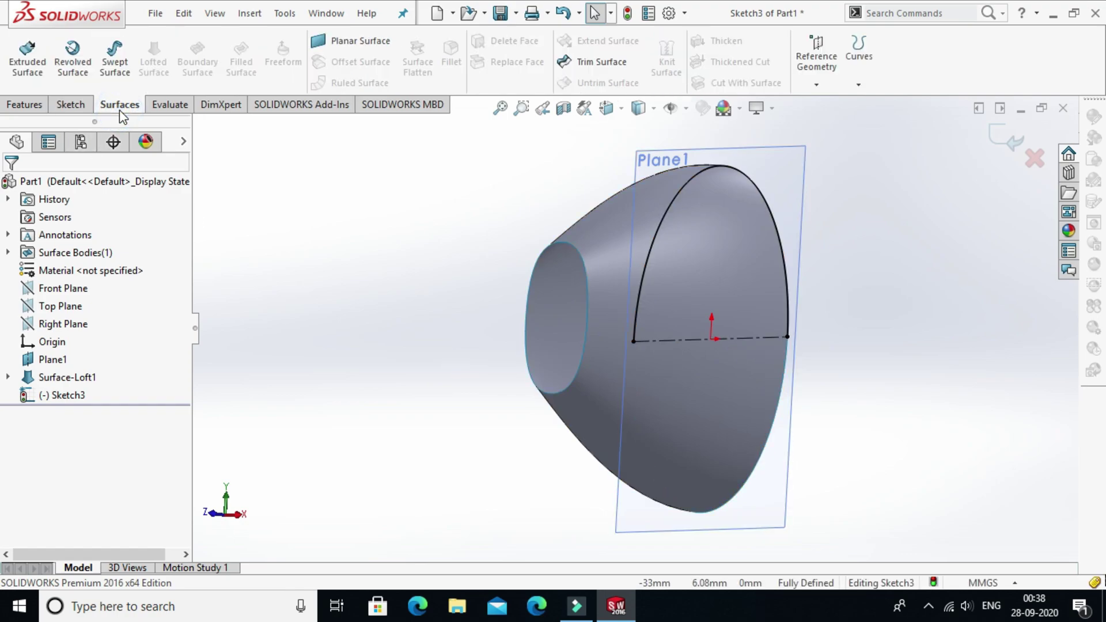
left_click(75, 60)
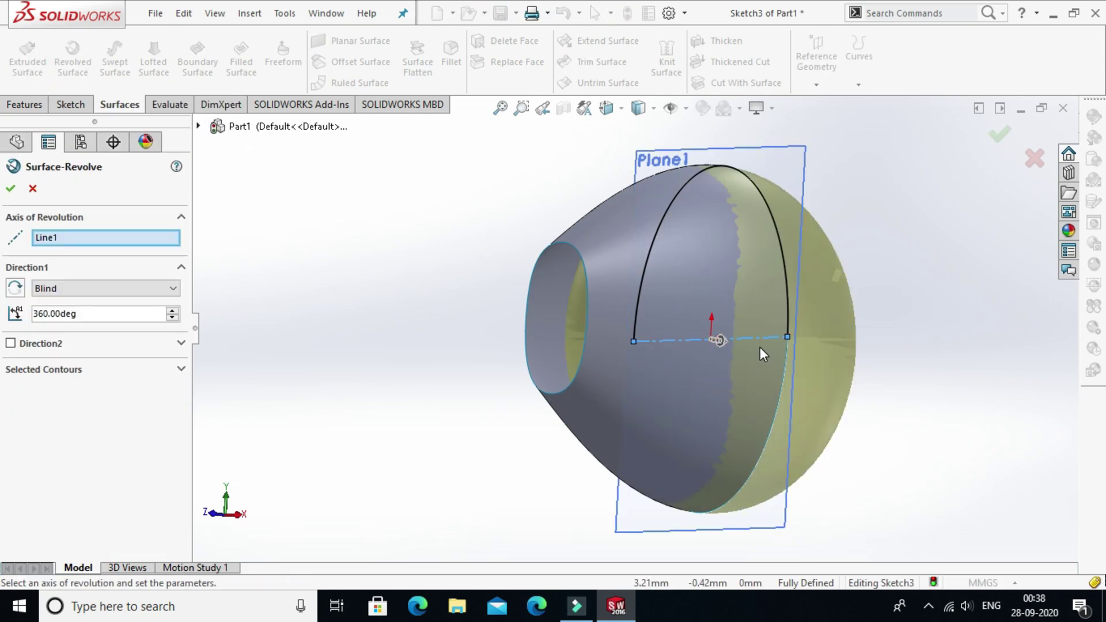
left_click(95, 314)
double_click(98, 314)
type("180")
key("Return")
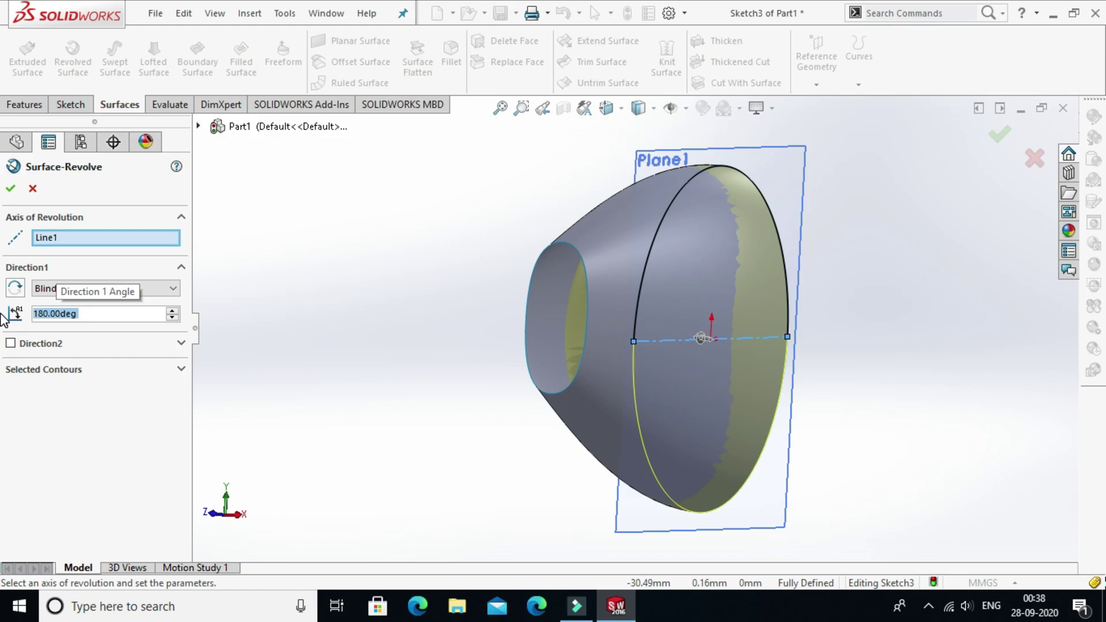
middle_click_drag(311, 311, 227, 301)
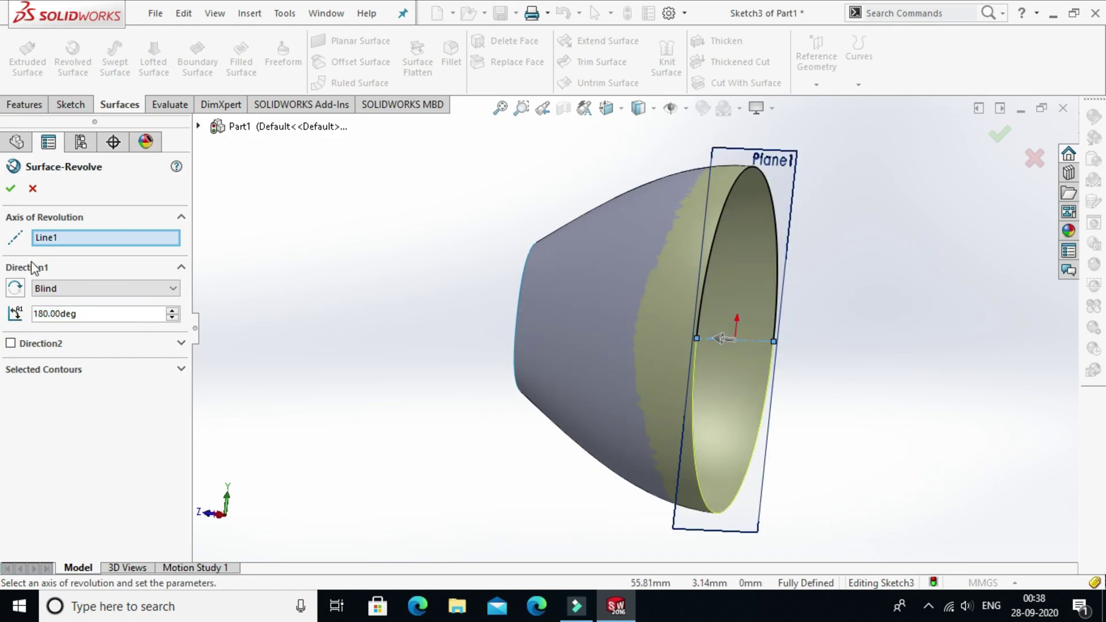
left_click(17, 289)
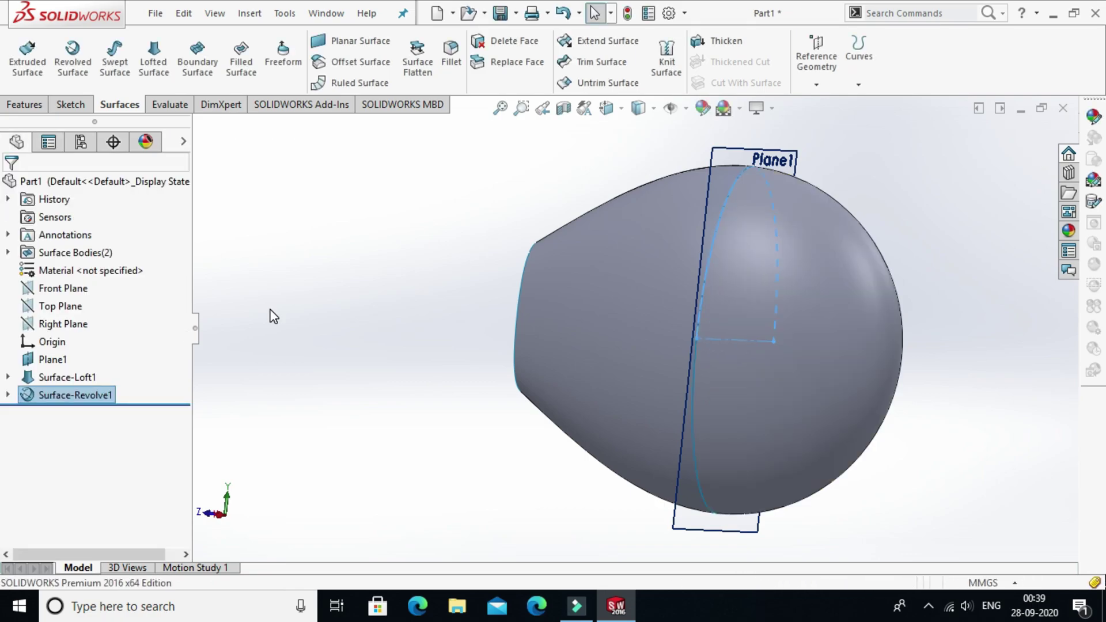
Step: Close the small oval opening of the loft with a planar surface bounded by its edge
middle_click_drag(271, 309, 338, 377)
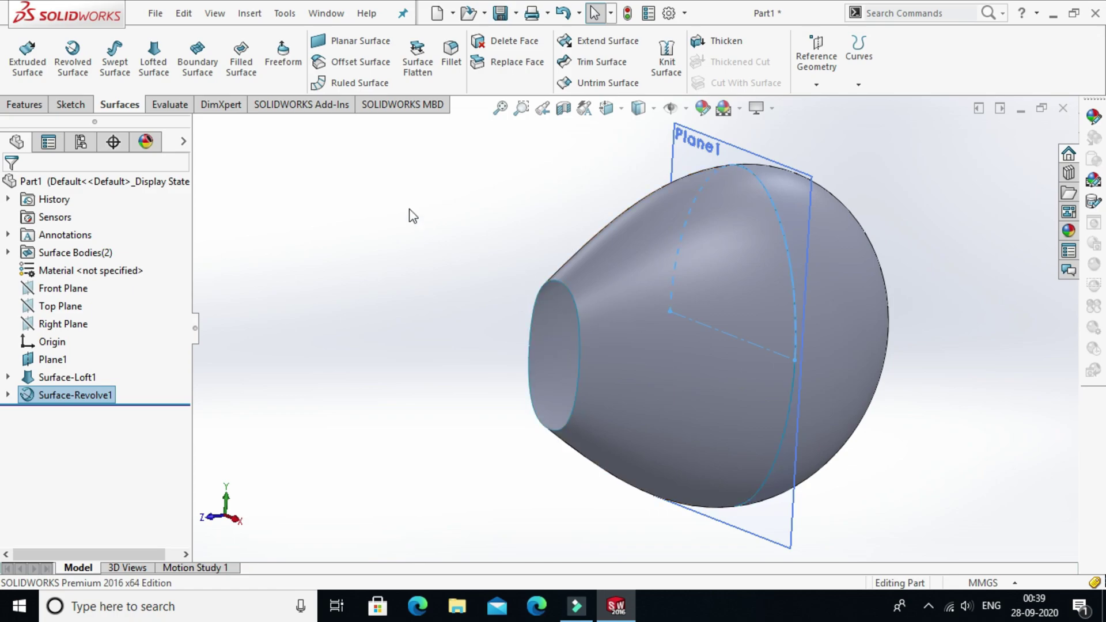
left_click(383, 39)
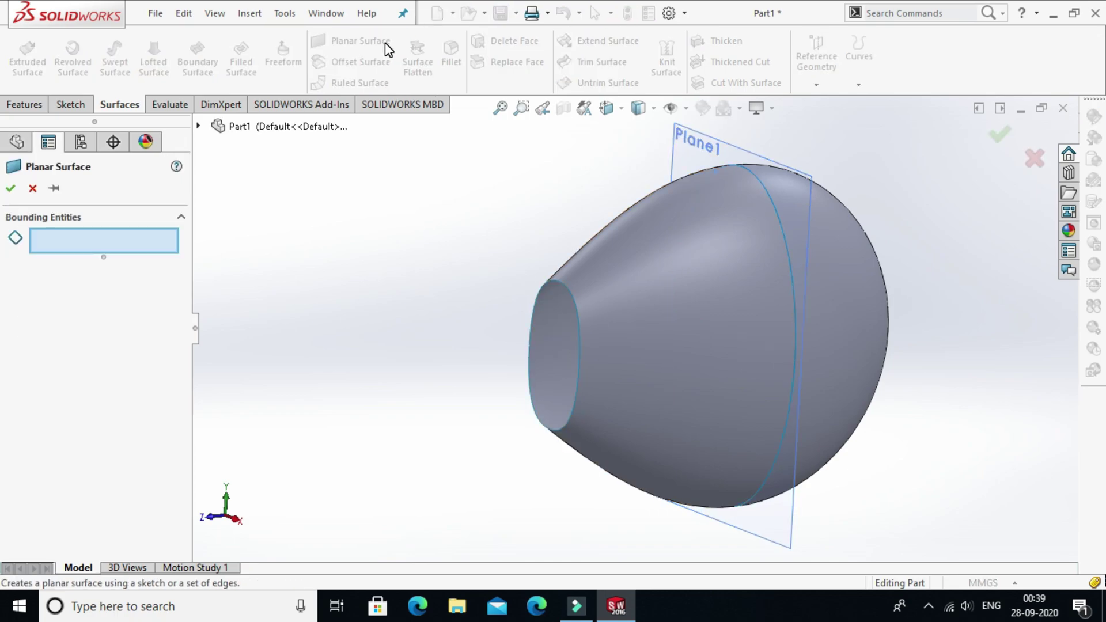
left_click(530, 337)
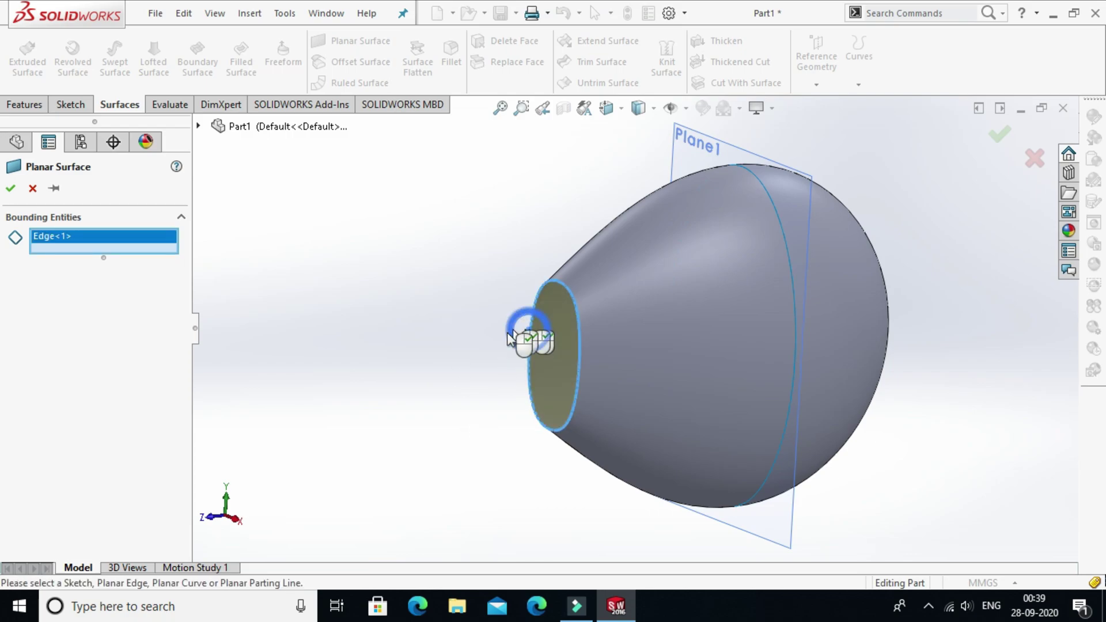
left_click(10, 189)
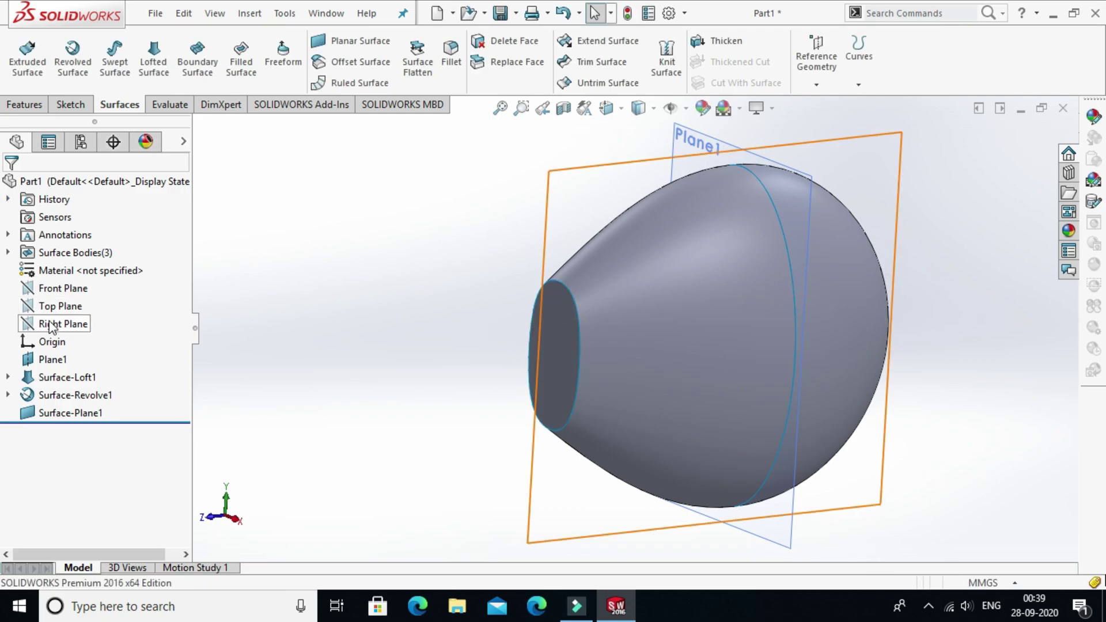
Step: In a new sketch on the Front Plane, viewed face-on, offset the oval cap's edge inward by 0.25 mm
left_click(57, 291)
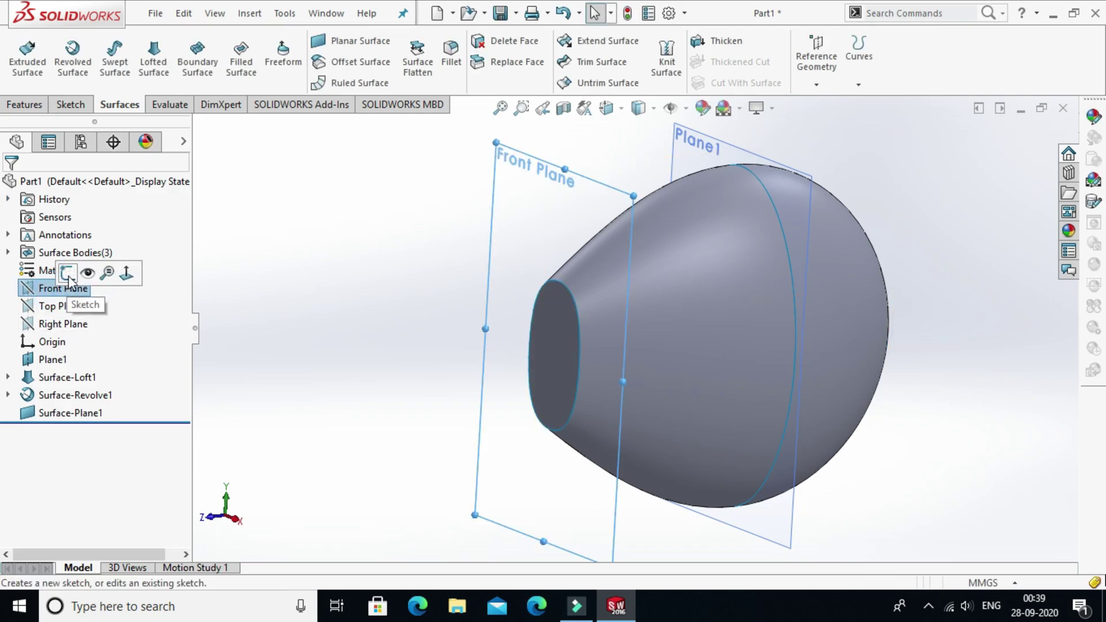
left_click(69, 271)
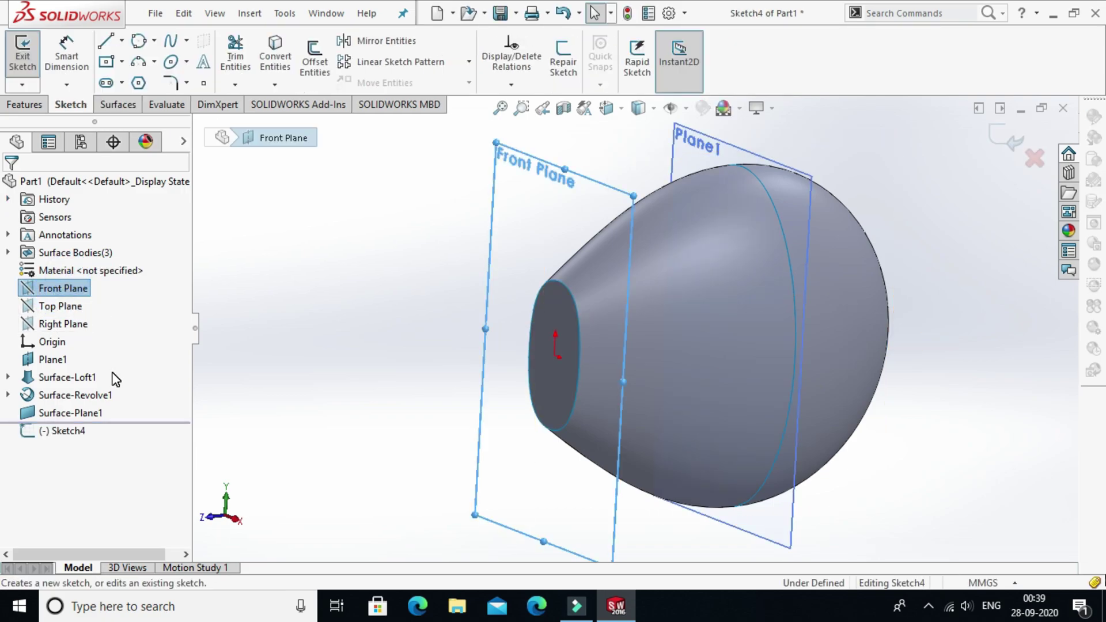
right_click(86, 432)
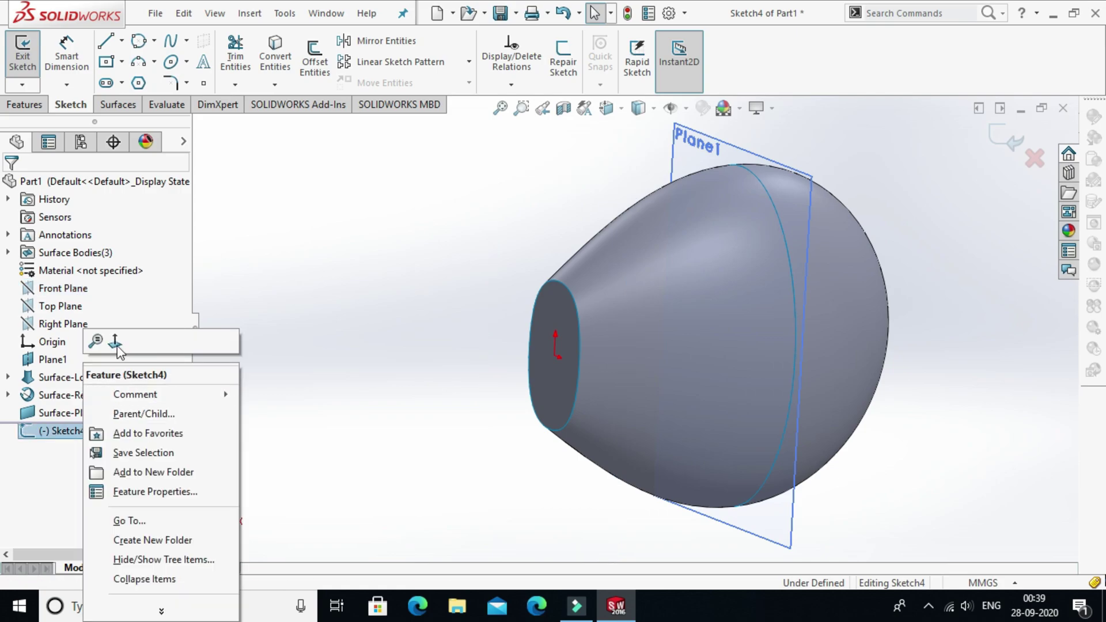
left_click(116, 342)
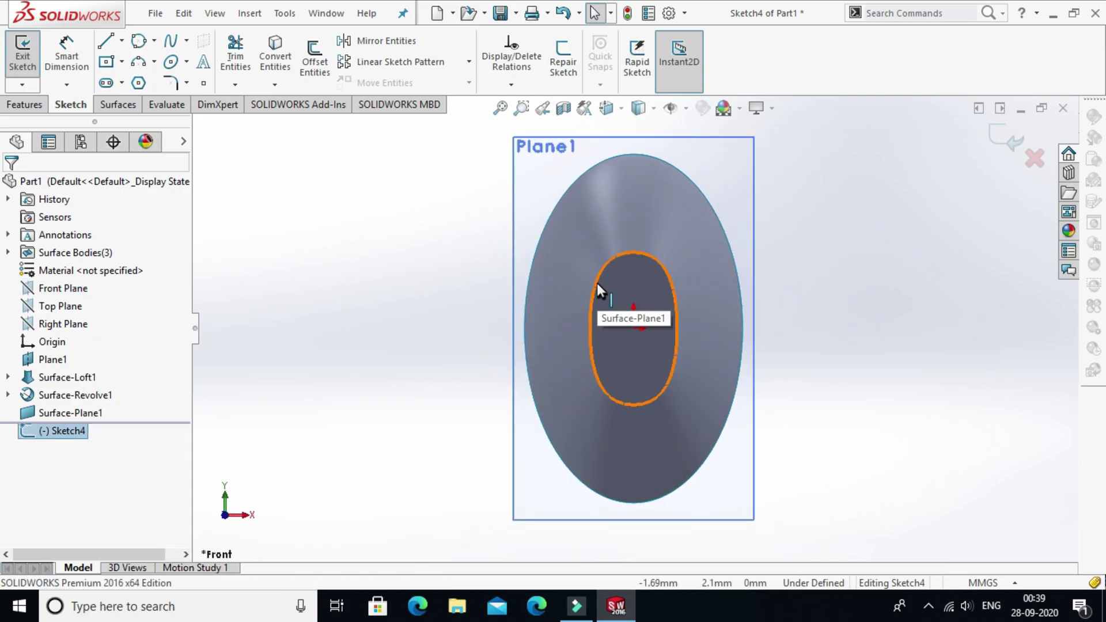
left_click(614, 254)
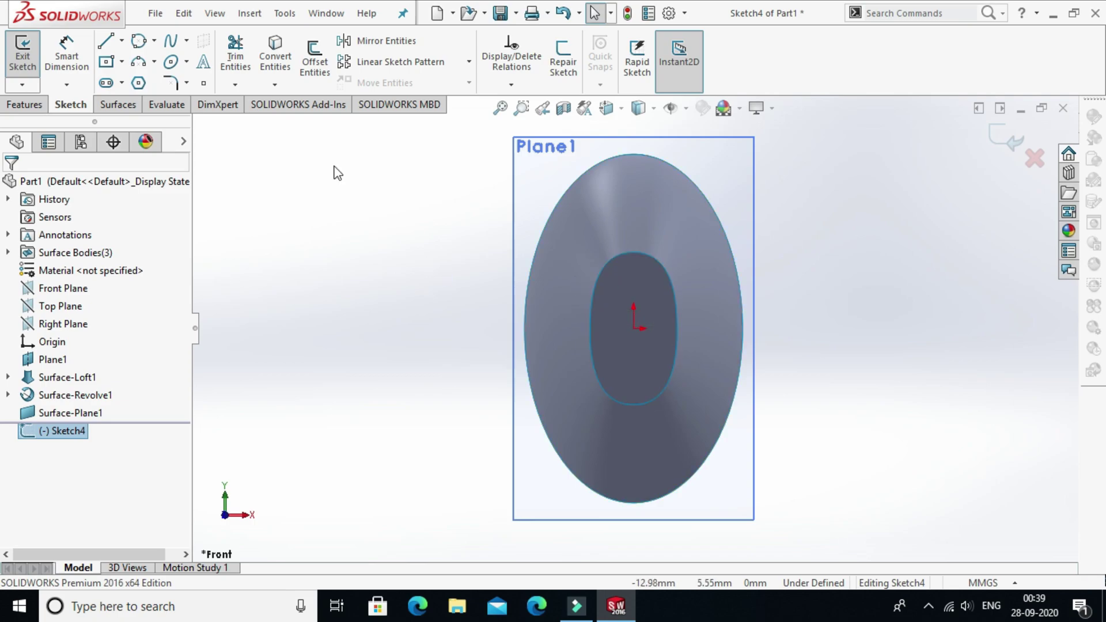
left_click(316, 64)
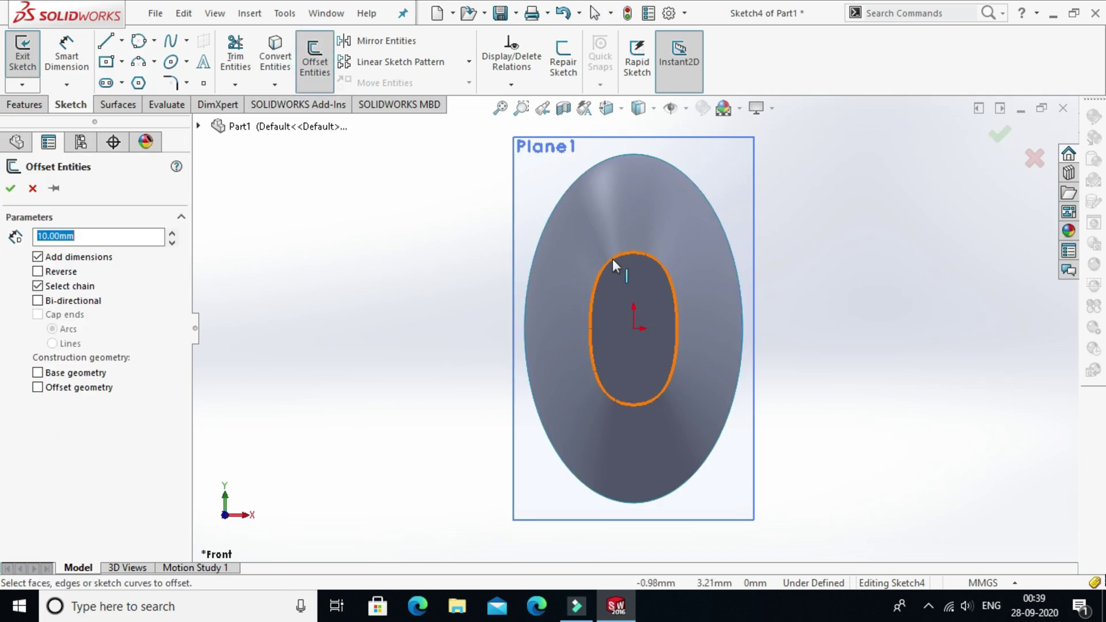
left_click(594, 375)
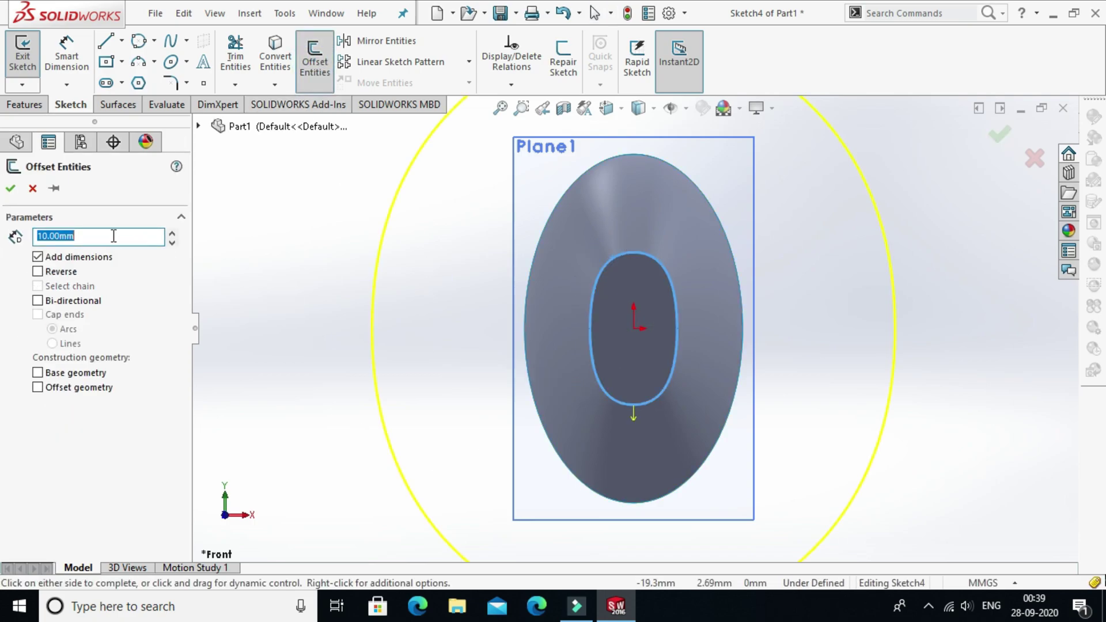
type("0.25")
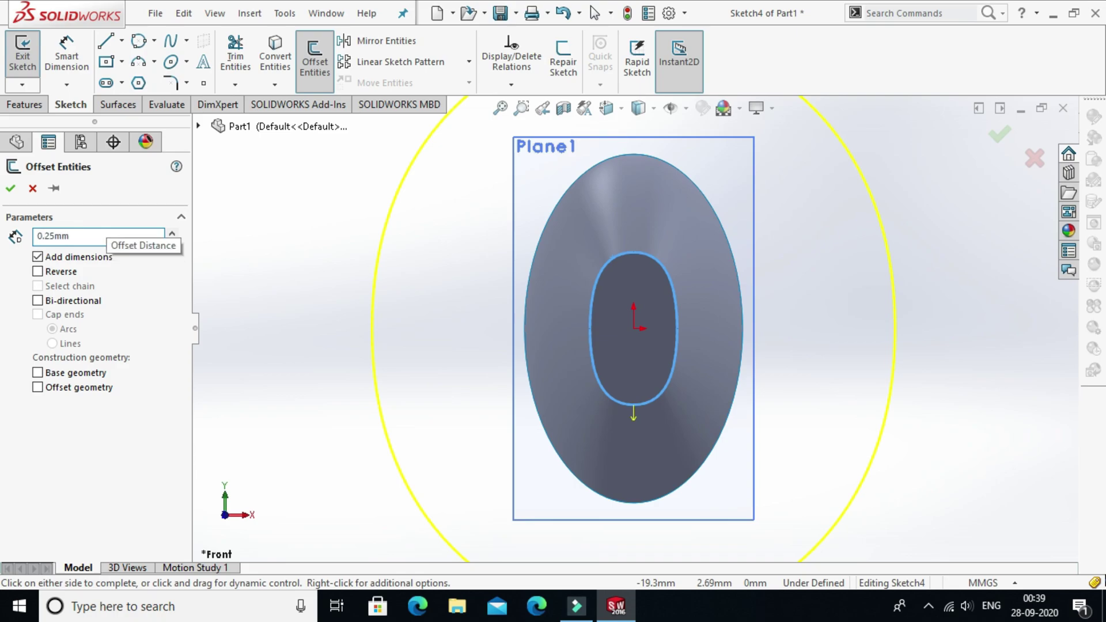
left_click(38, 272)
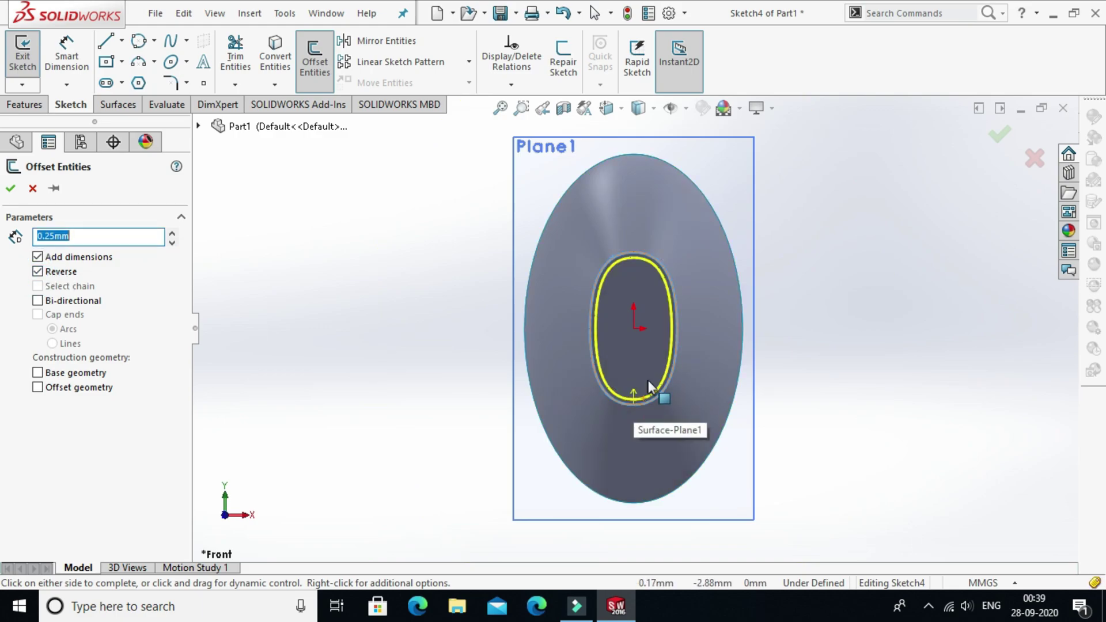
left_click(11, 189)
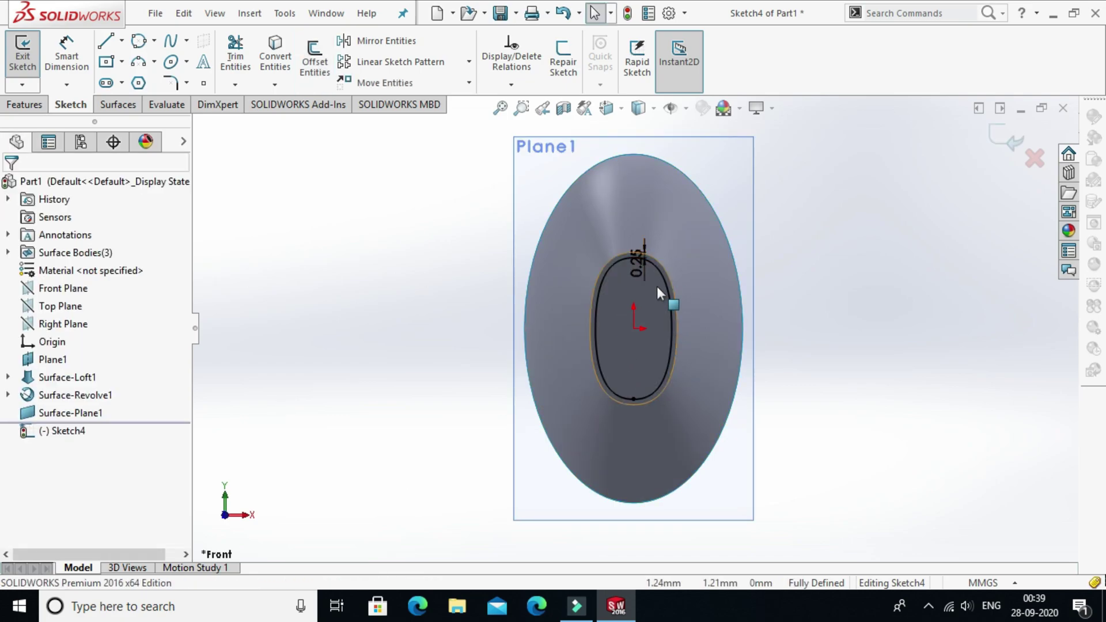
left_click(590, 382)
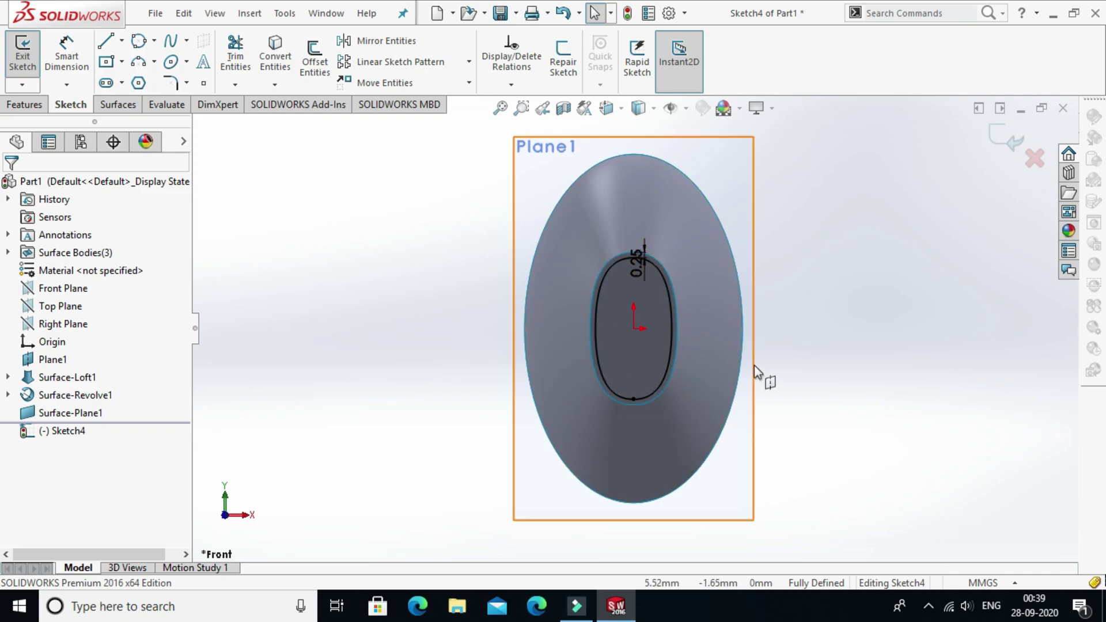
Step: Trim the planar cap surface with the offset oval sketch, removing the area inside it to leave a thin rim
left_click(112, 104)
left_click(602, 62)
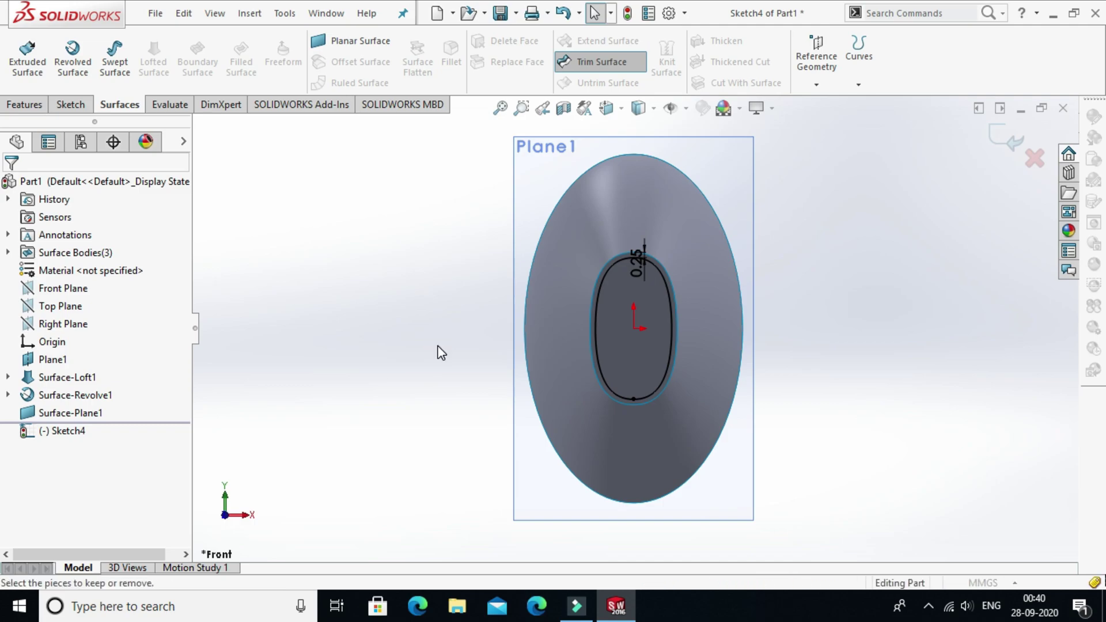
left_click(624, 304)
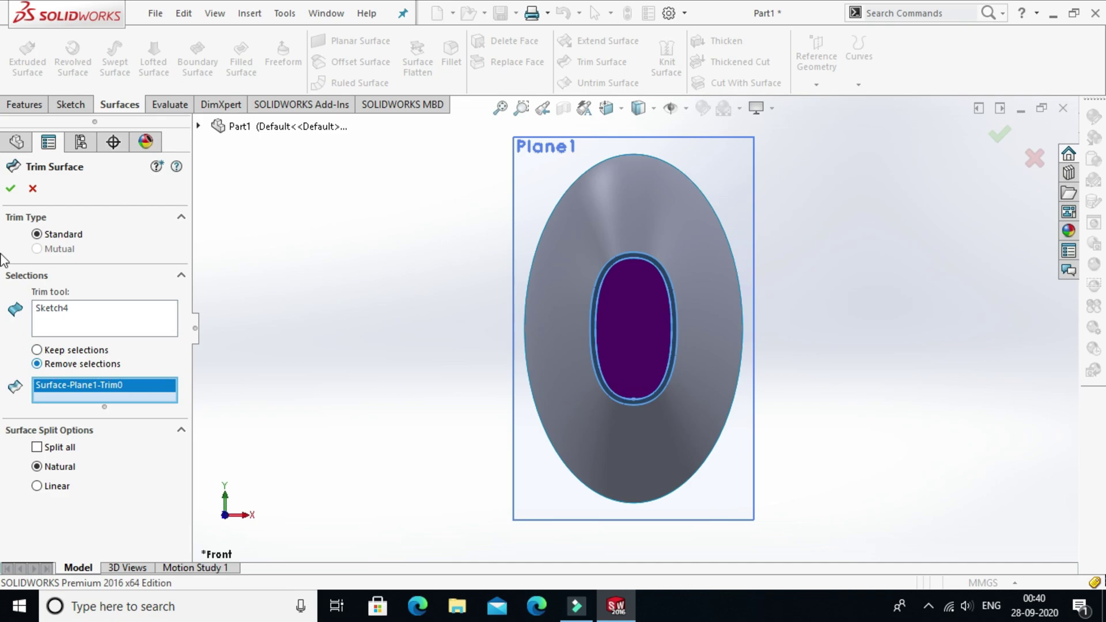
left_click(11, 191)
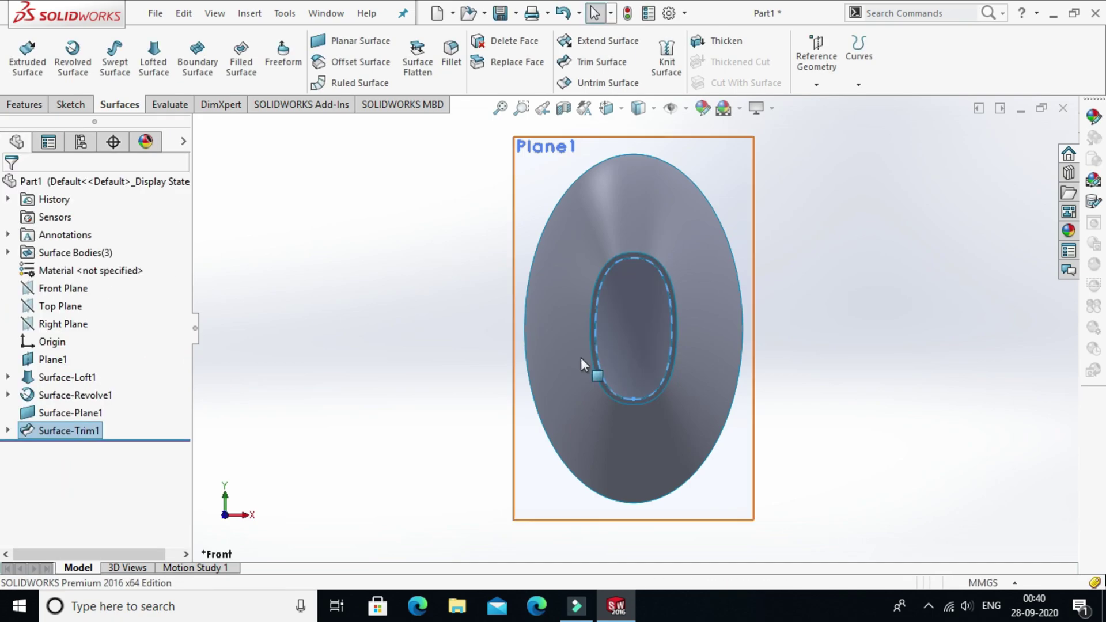
Step: Extrude the offset oval sketch as a blind surface 1 mm deep, reversing the direction so it goes into the bulb
middle_click_drag(600, 351, 541, 303)
left_click(544, 301)
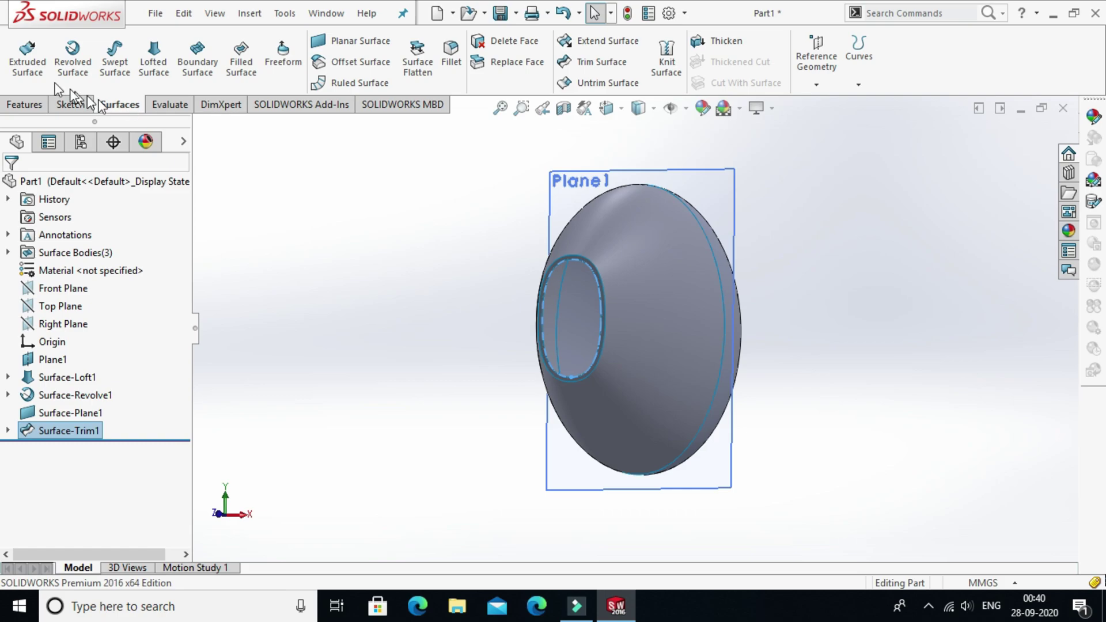
left_click(26, 62)
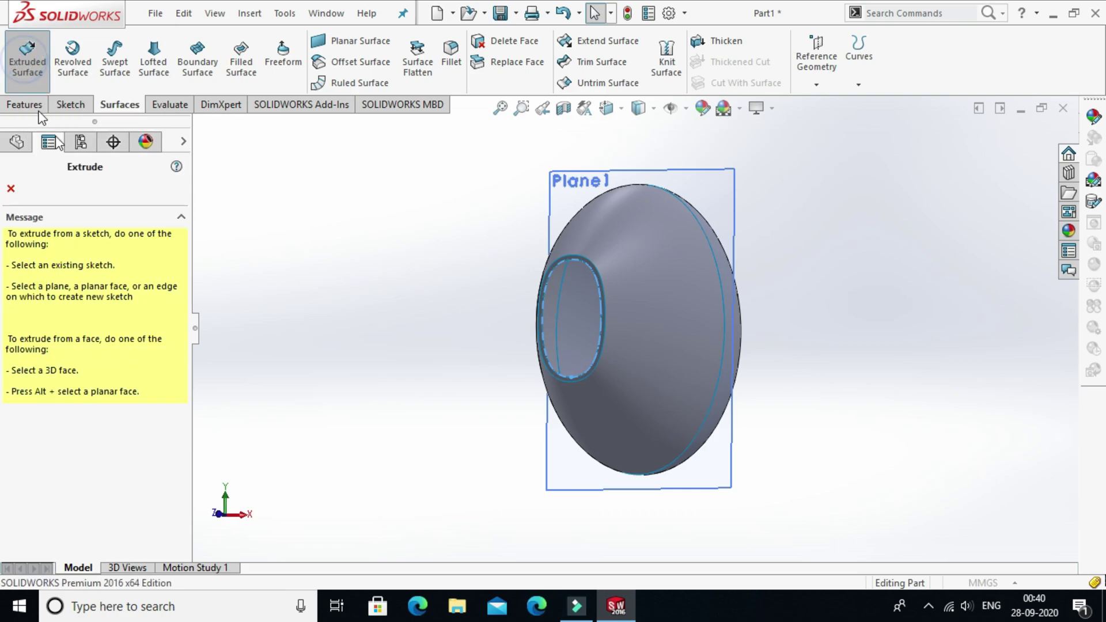
left_click(546, 306)
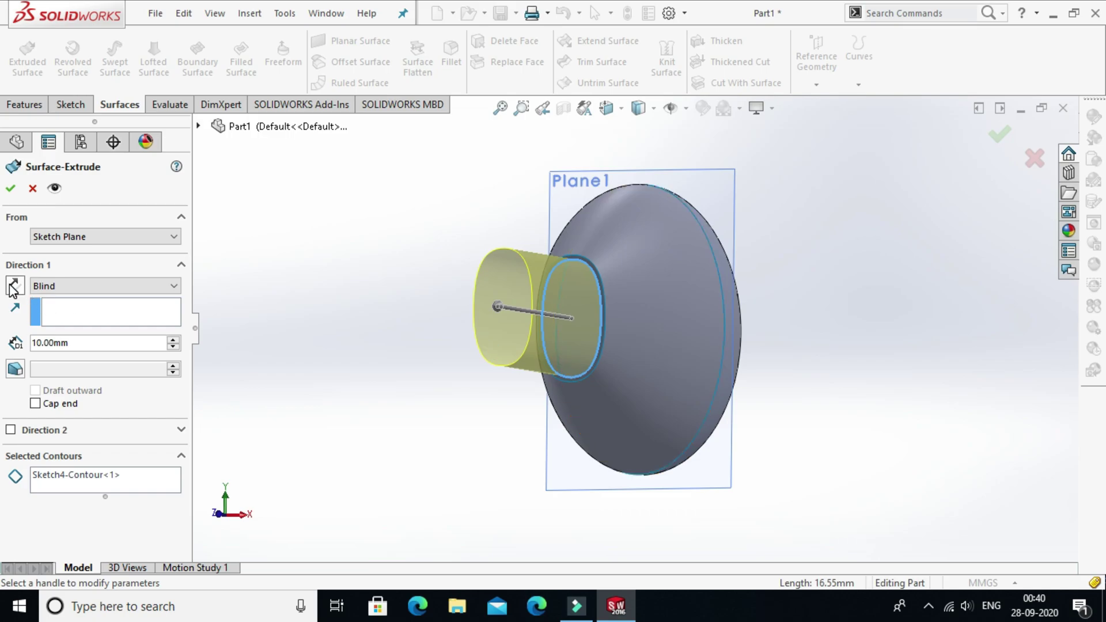
left_click(13, 285)
left_click_drag(76, 345, 22, 350)
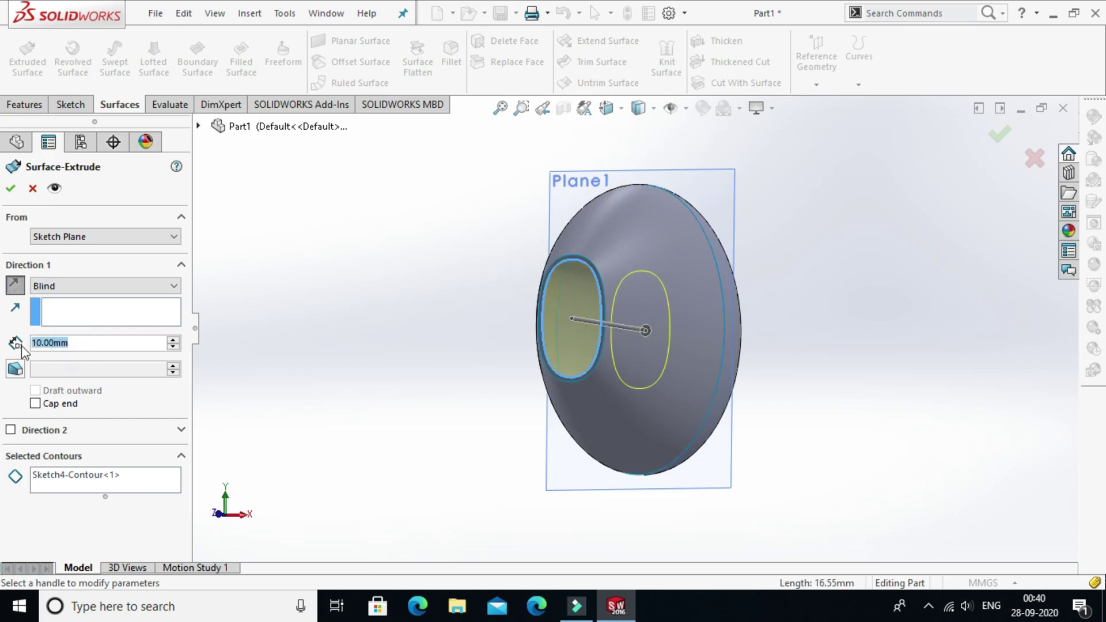
type("1")
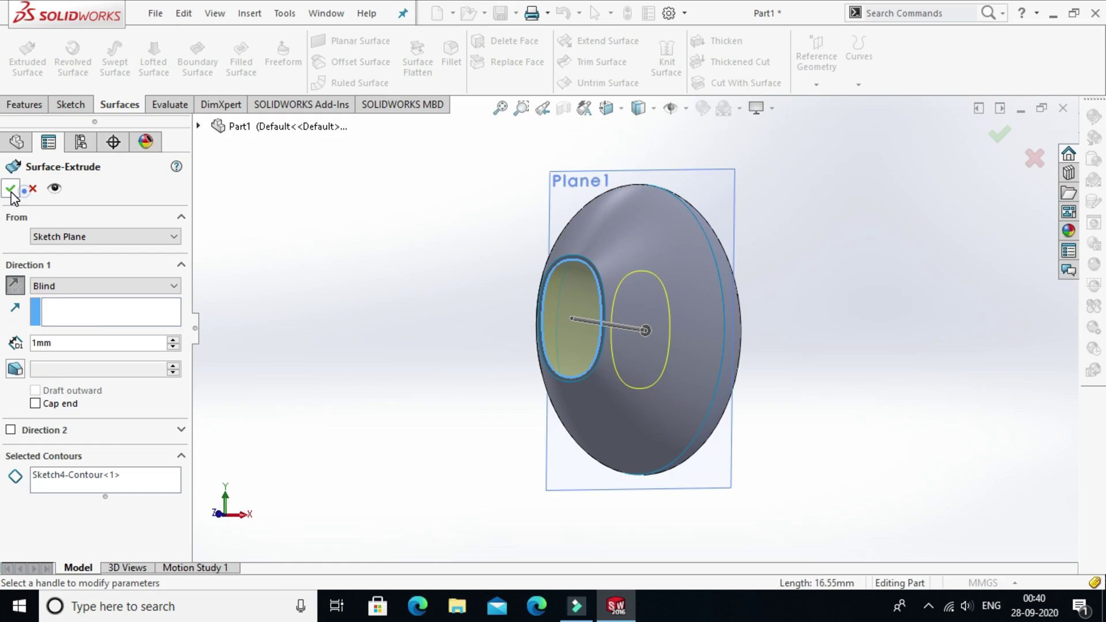
left_click(10, 188)
Step: Close the inner end of the extruded oval recess with a planar surface bounded by its inner edge
middle_click_drag(478, 369, 524, 319)
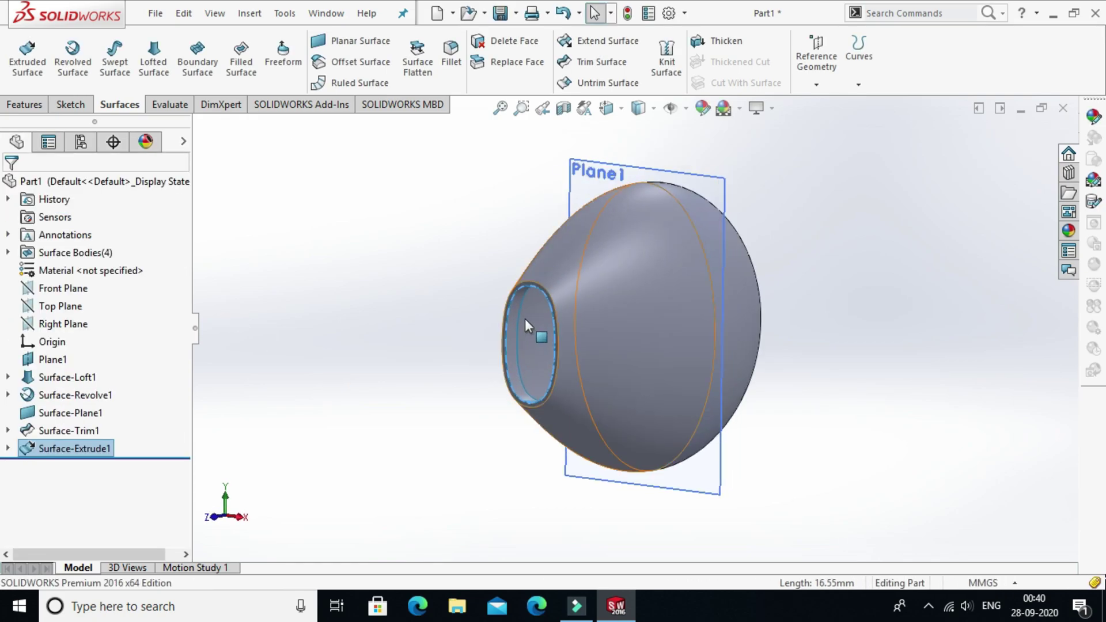
scroll(523, 317, "down", 4)
scroll(523, 318, "down", 2)
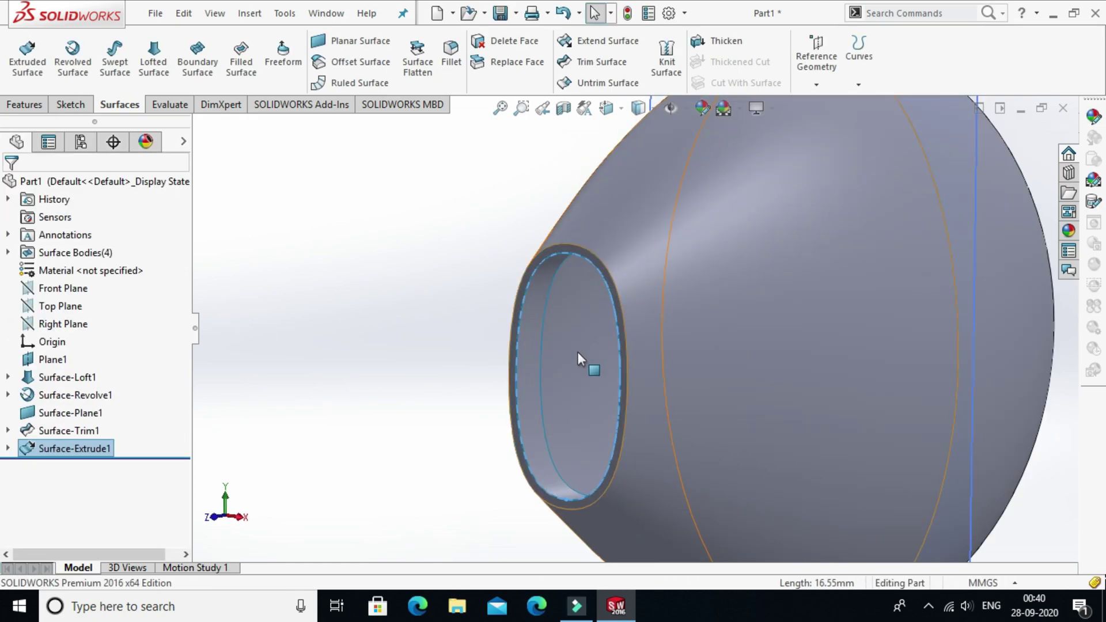
left_click(553, 288)
left_click(353, 40)
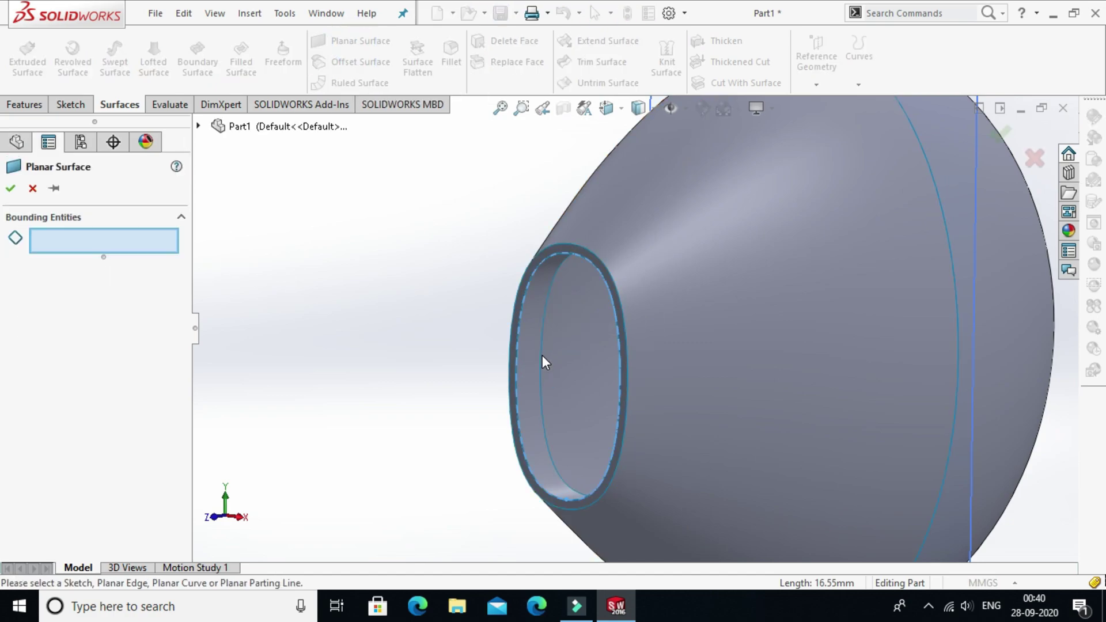
left_click(541, 337)
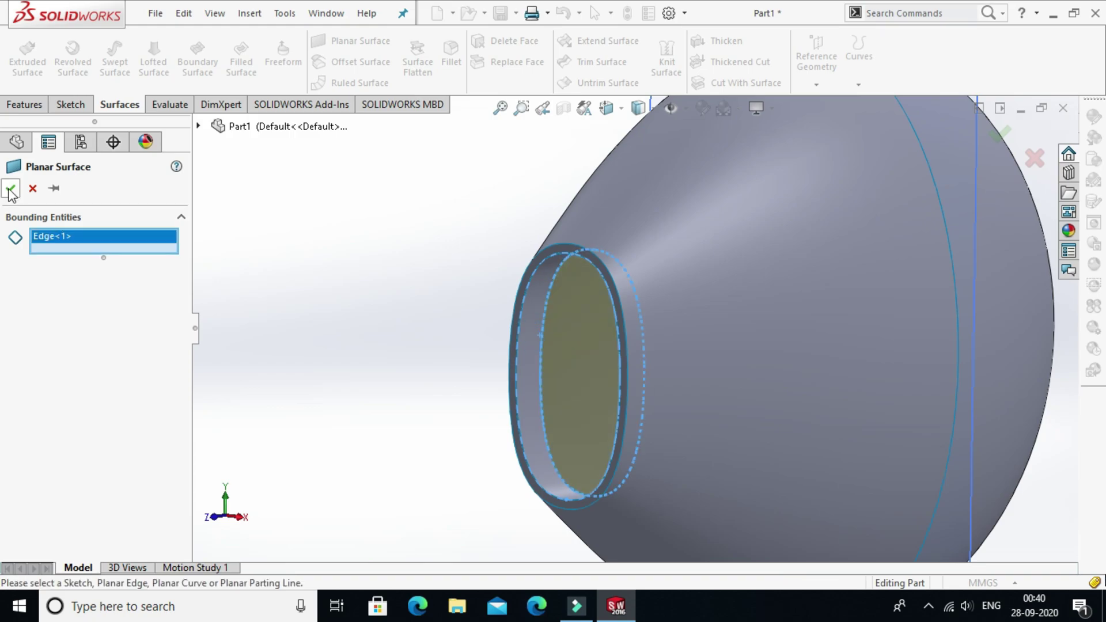
left_click(11, 189)
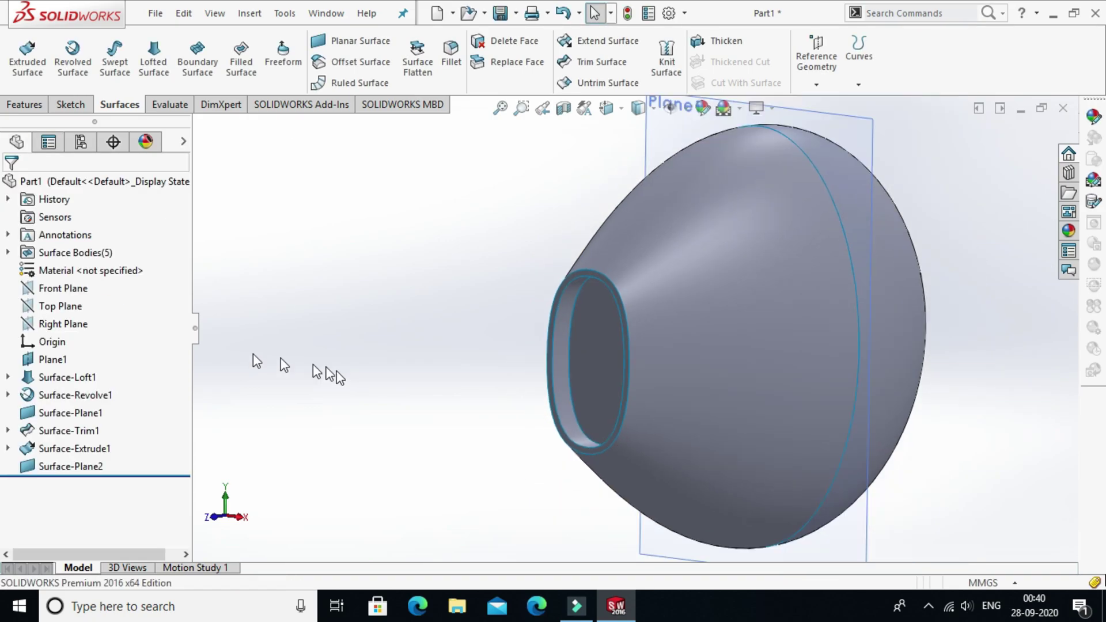
Step: In a new face-on Front Plane sketch, draw a horizontal centerline about 2.11 mm long from the origin to the large ellipse's right edge
left_click(26, 288)
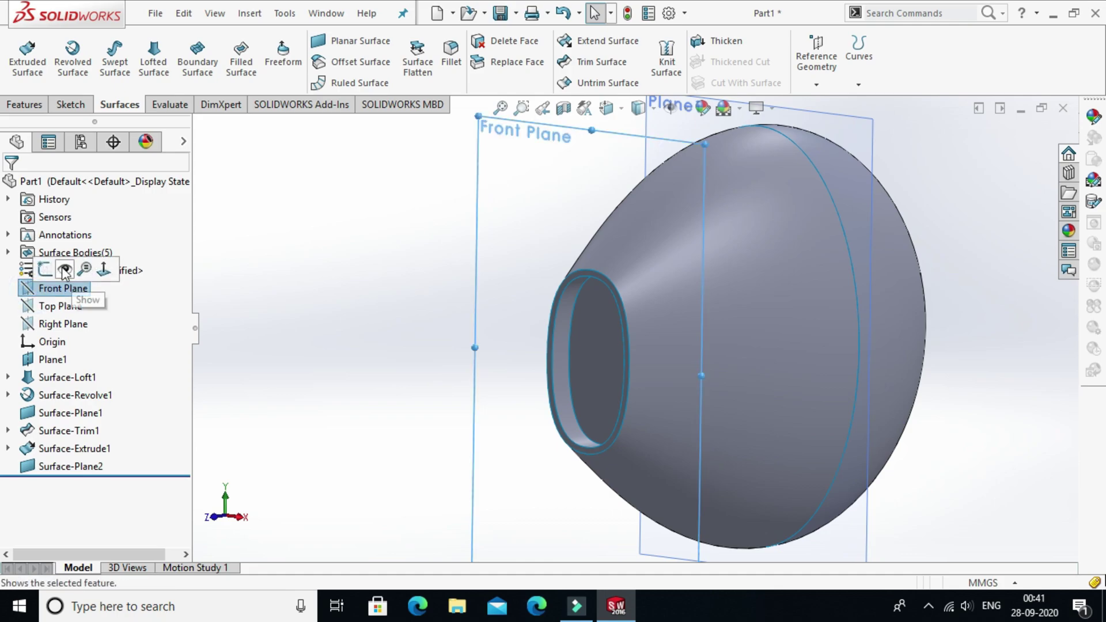
left_click(43, 271)
right_click(70, 483)
left_click(99, 341)
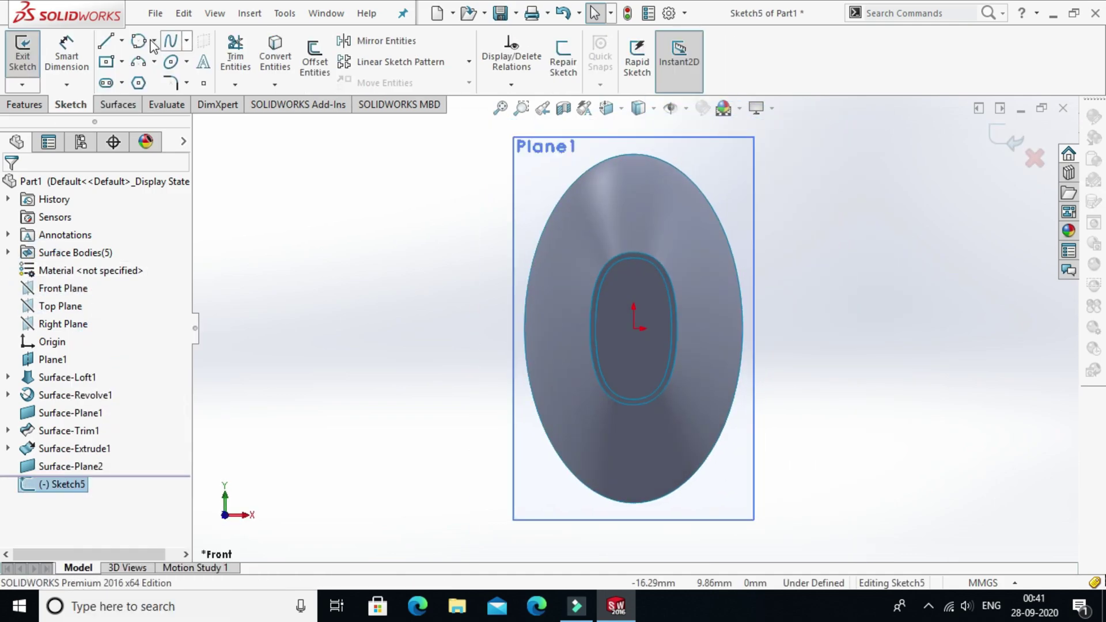
left_click(125, 42)
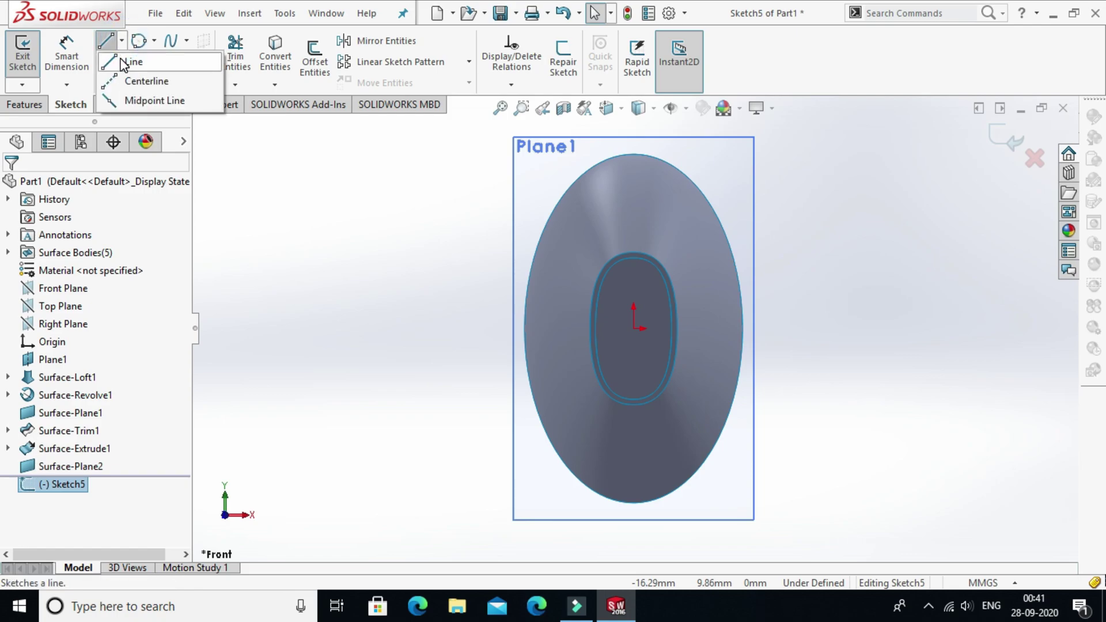
left_click(131, 87)
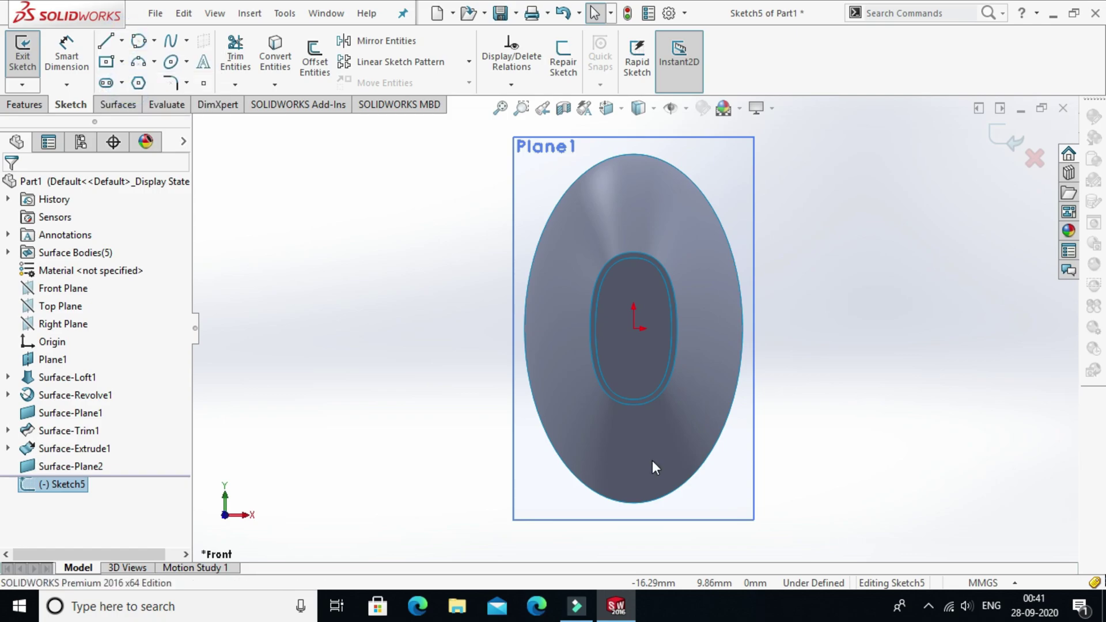
left_click(635, 331)
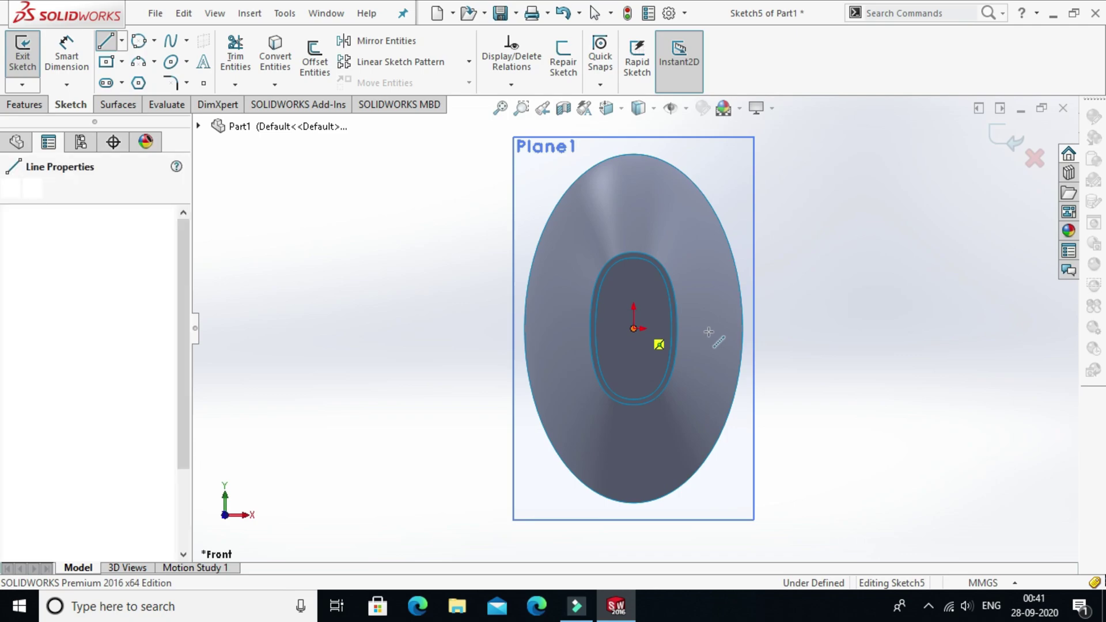
left_click(743, 329)
right_click(769, 288)
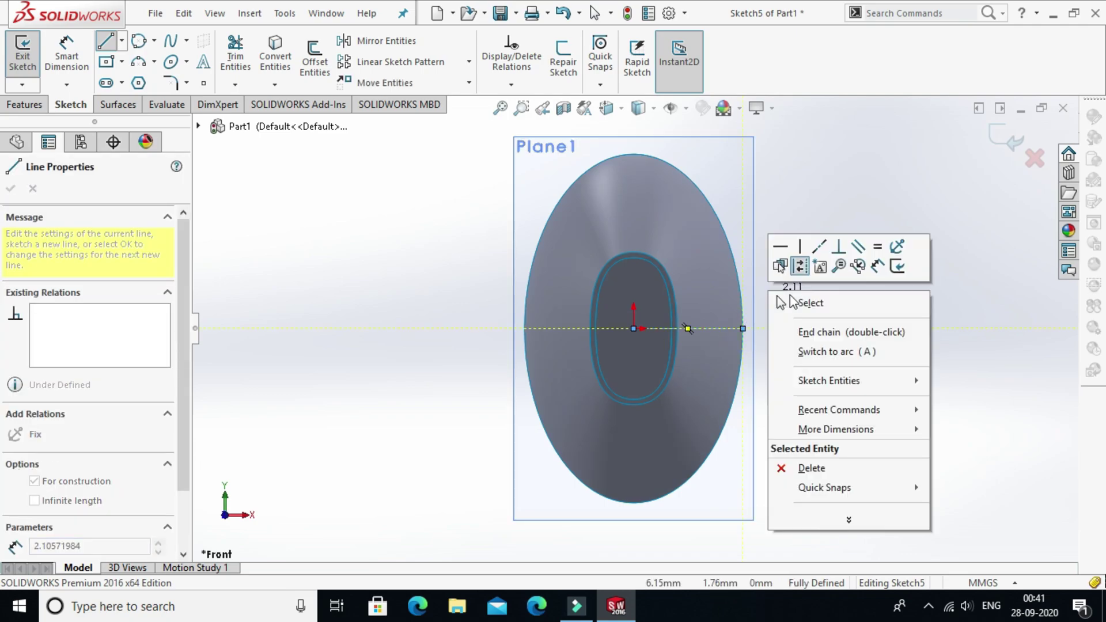
left_click(807, 328)
key("Escape")
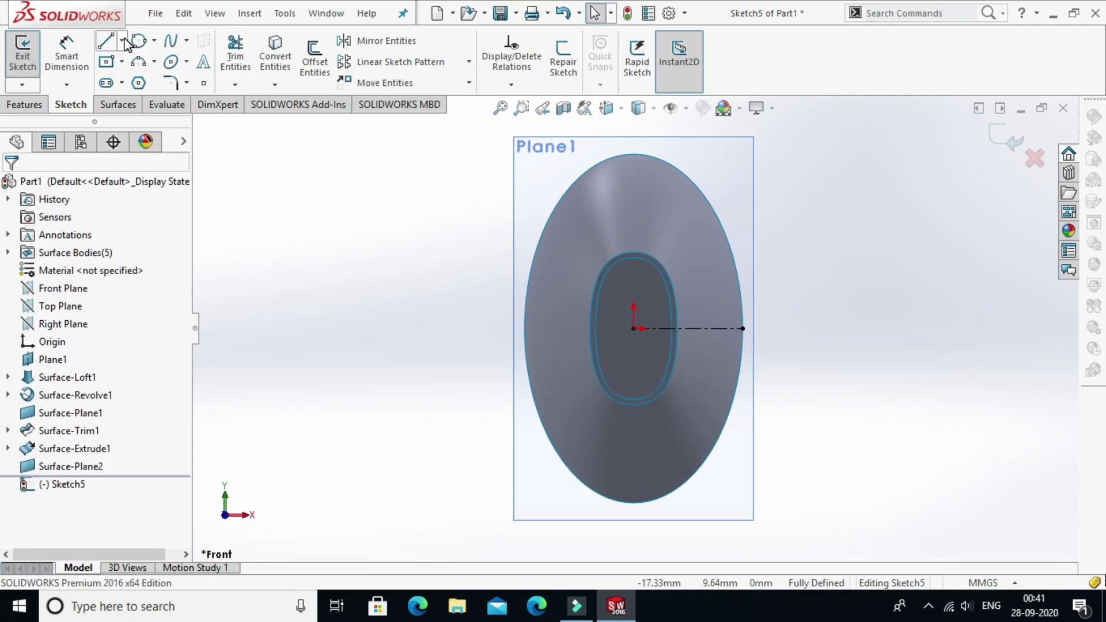
Step: Draw a vertical centerline from the origin upward, past the oval recess and ending short of the ellipse's top
left_click(122, 41)
left_click(121, 81)
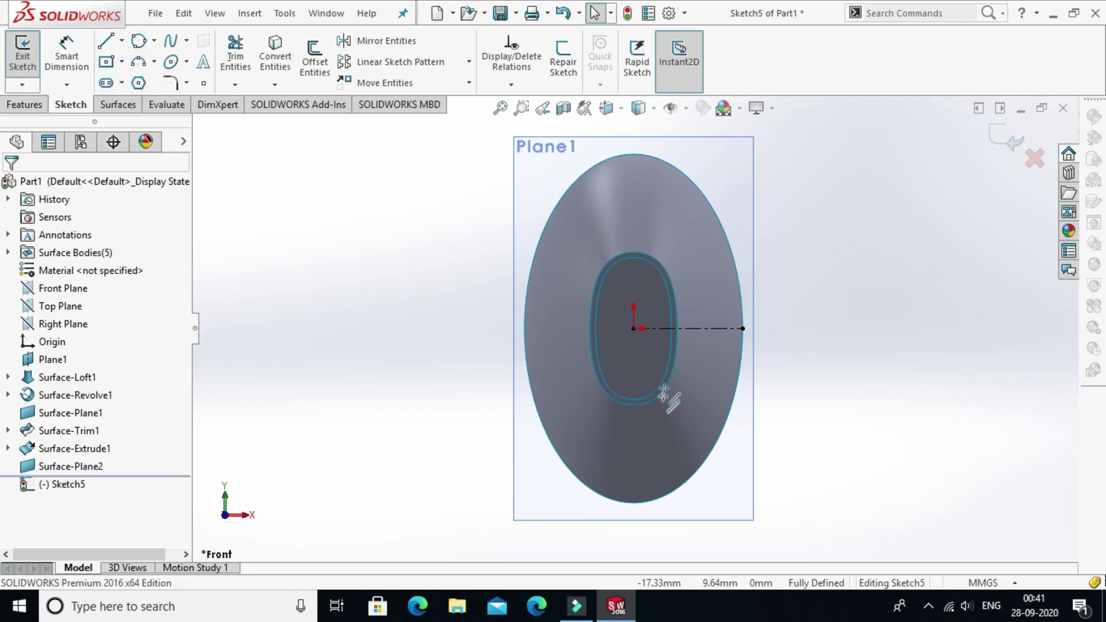
left_click(634, 328)
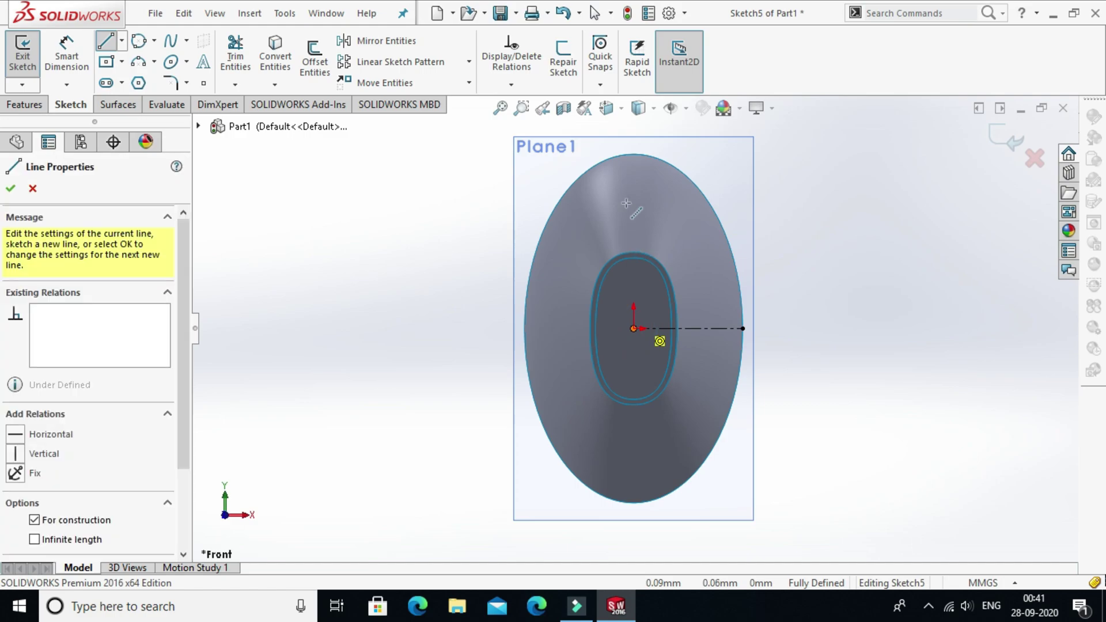
left_click(633, 186)
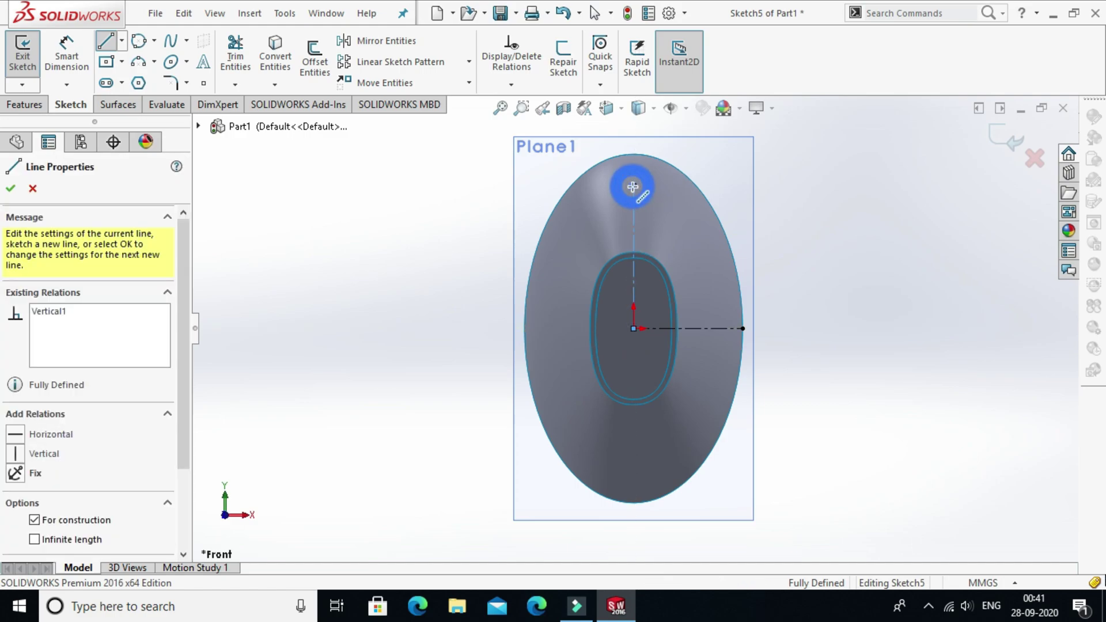
right_click(787, 230)
left_click(821, 229)
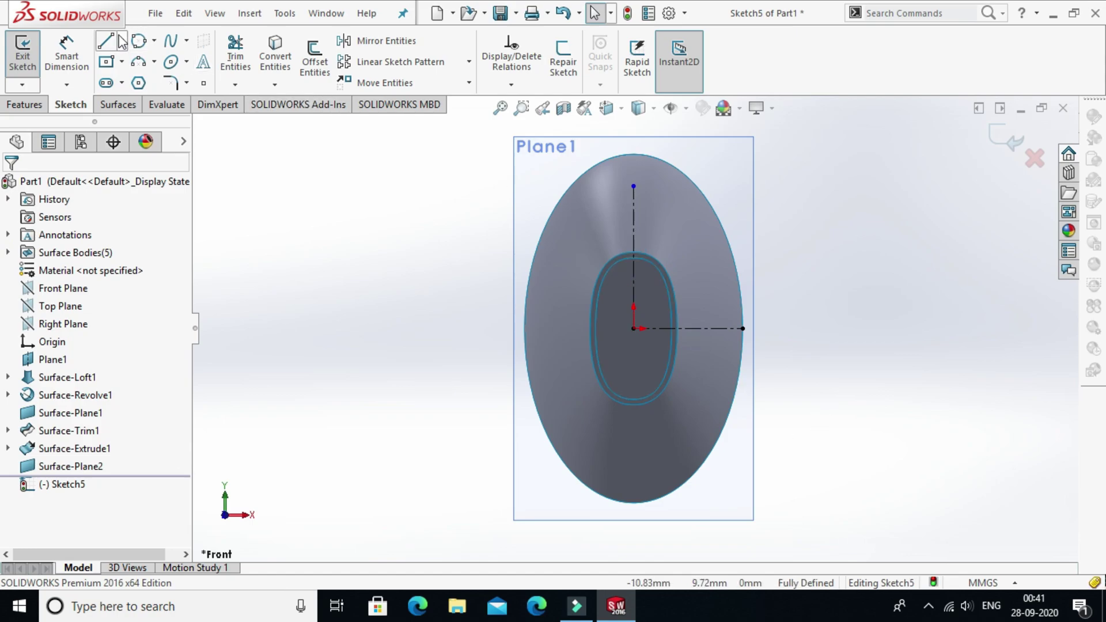
Step: Draw a circle about 3.38 mm in diameter centred on the upper end of the vertical centerline
left_click(154, 40)
left_click(149, 62)
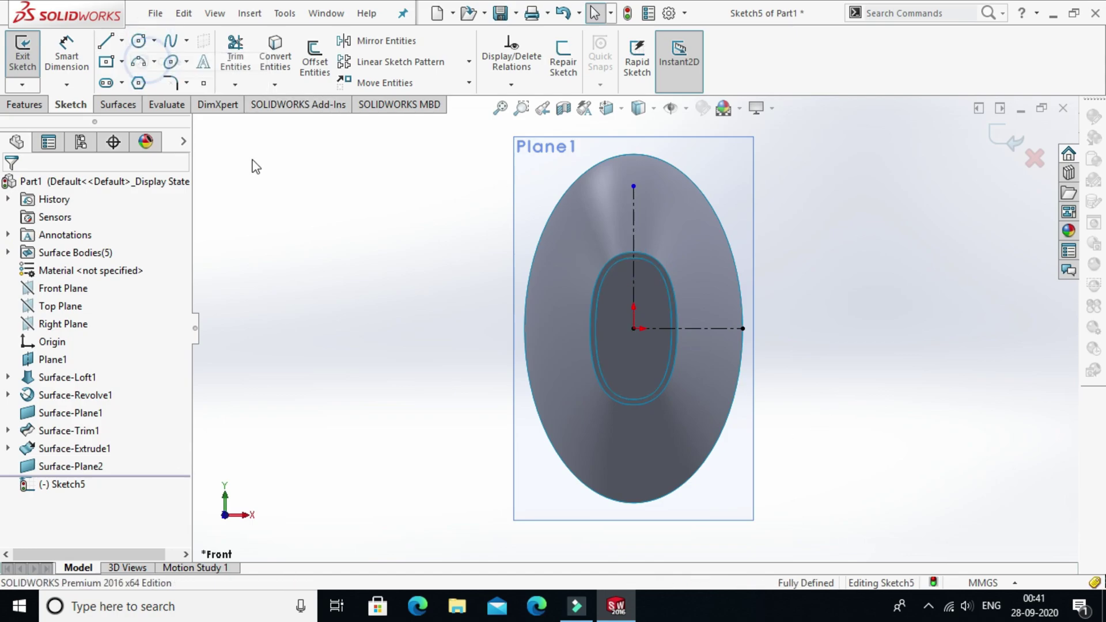
left_click(633, 186)
left_click(671, 184)
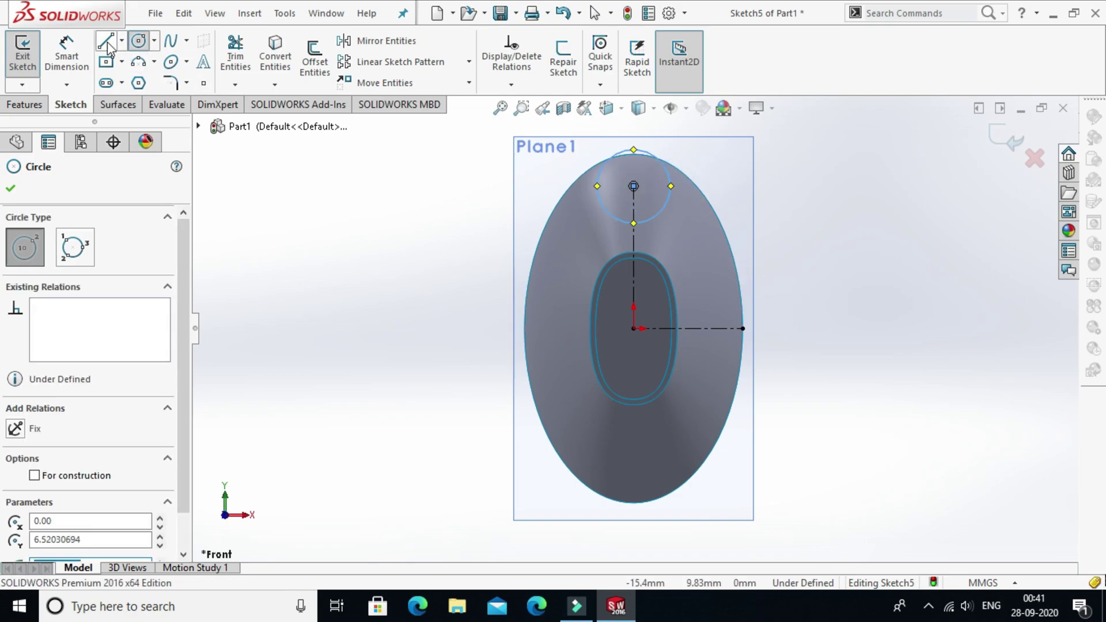
Step: Dimension the circle's diameter as 2.4 mm
left_click(77, 42)
left_click(669, 185)
left_click(806, 236)
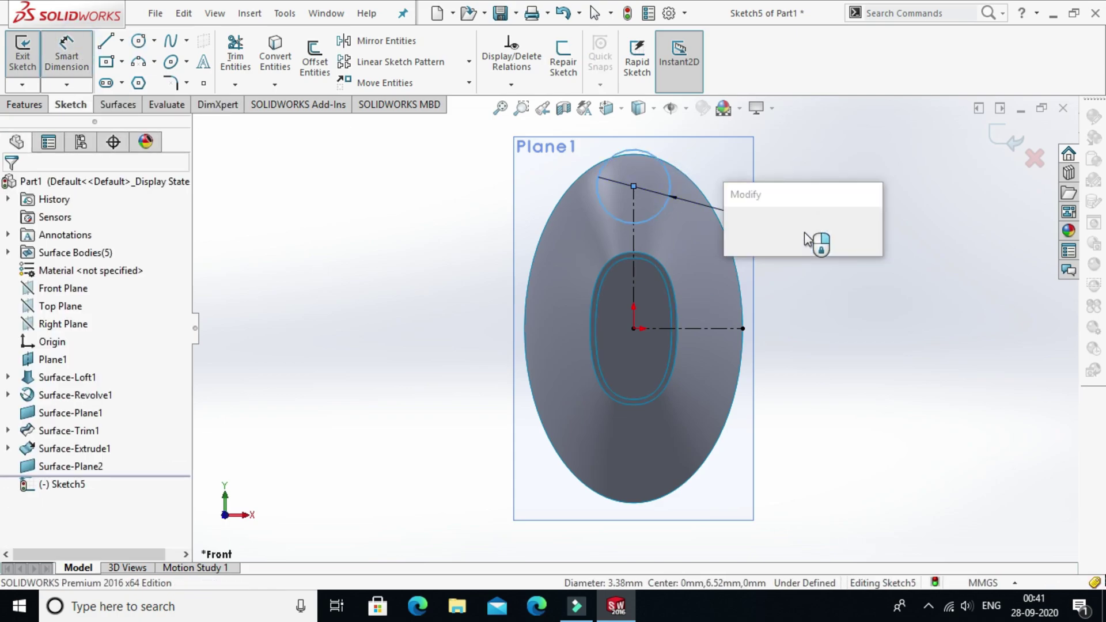
type("2.4m")
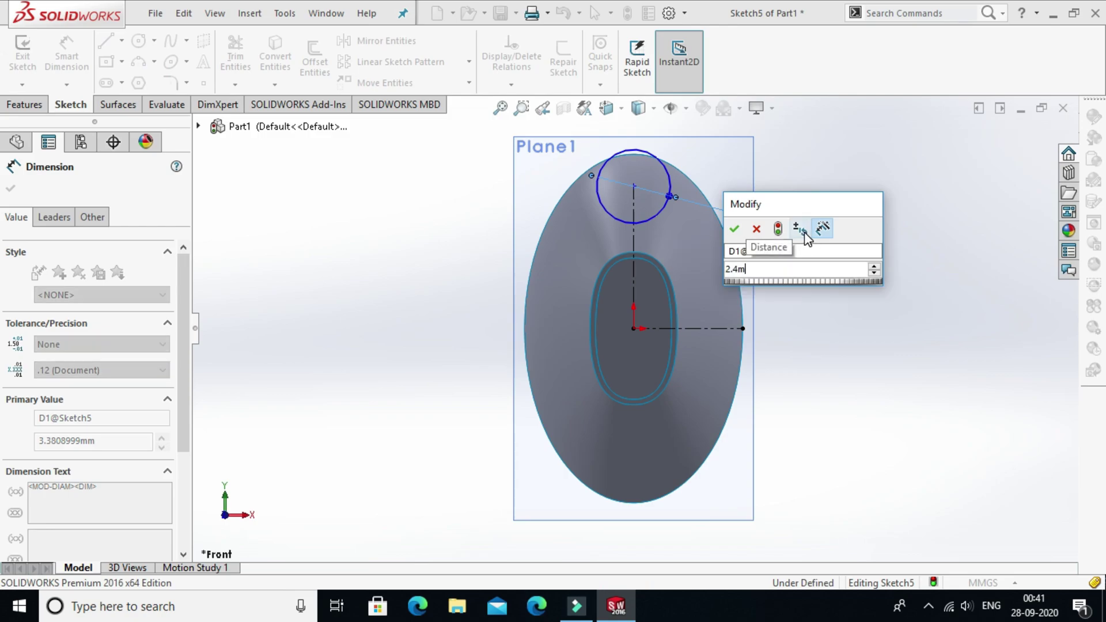
key("Return")
Step: Dimension the vertical distance from the origin to the circle's center as 1.5 mm
left_click(631, 328)
left_click(634, 185)
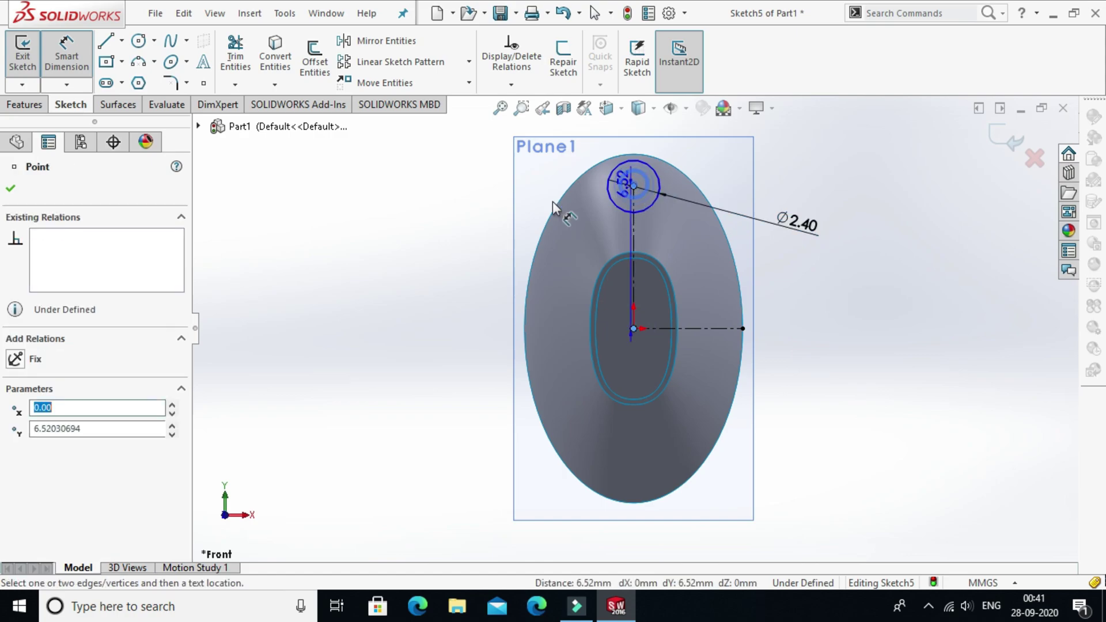
left_click(543, 265)
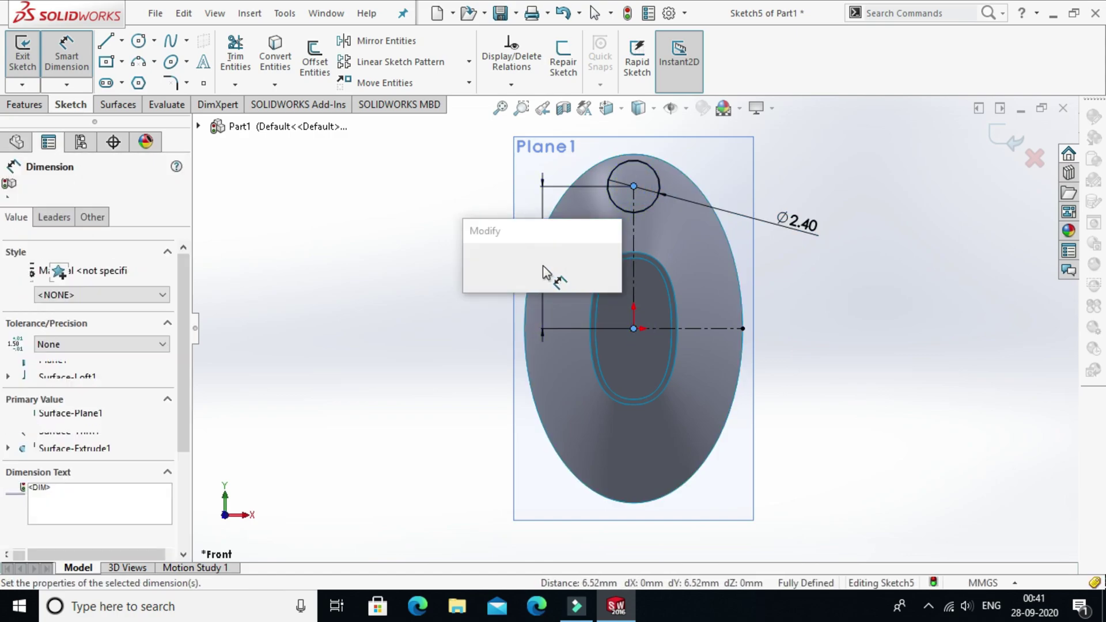
key("Return")
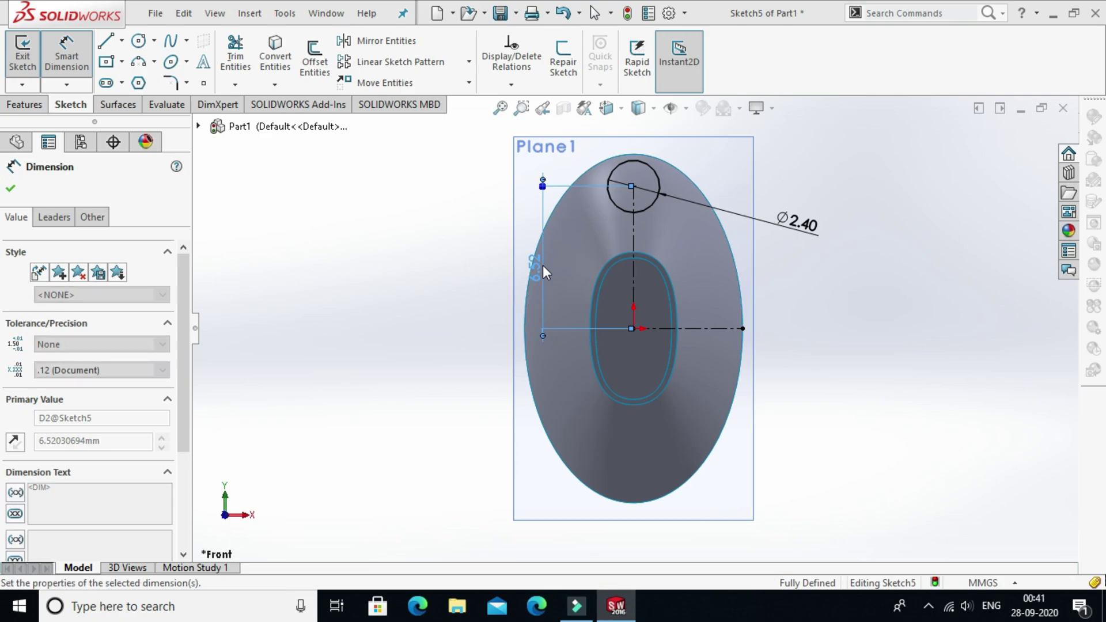
scroll(641, 300, "down", 3)
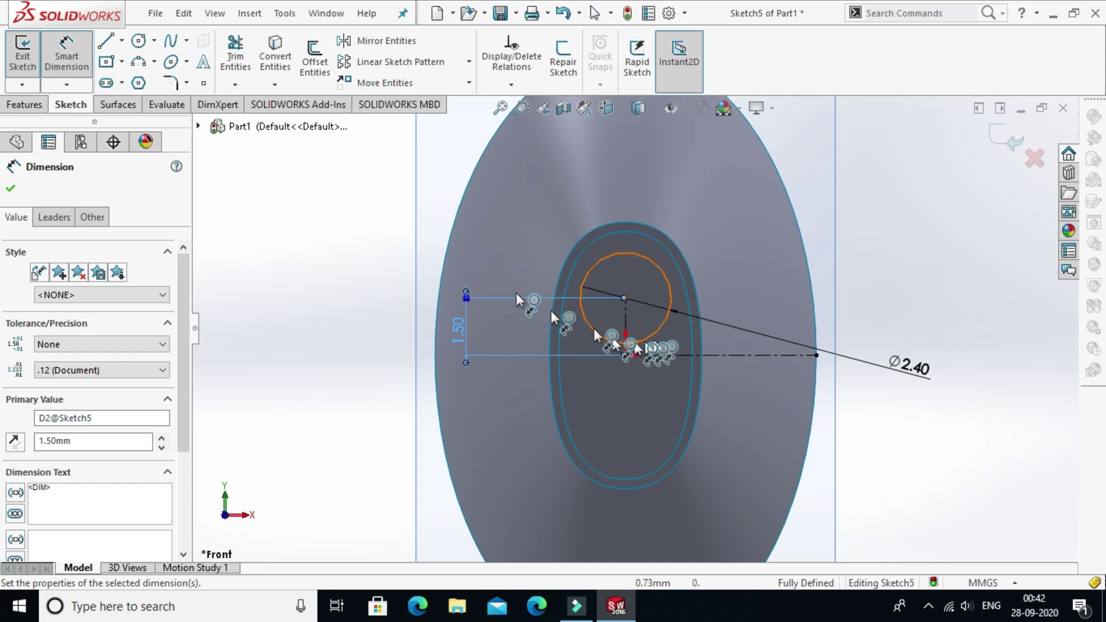
Step: Mirror the circle about the horizontal centerline, keeping the original
left_click(385, 39)
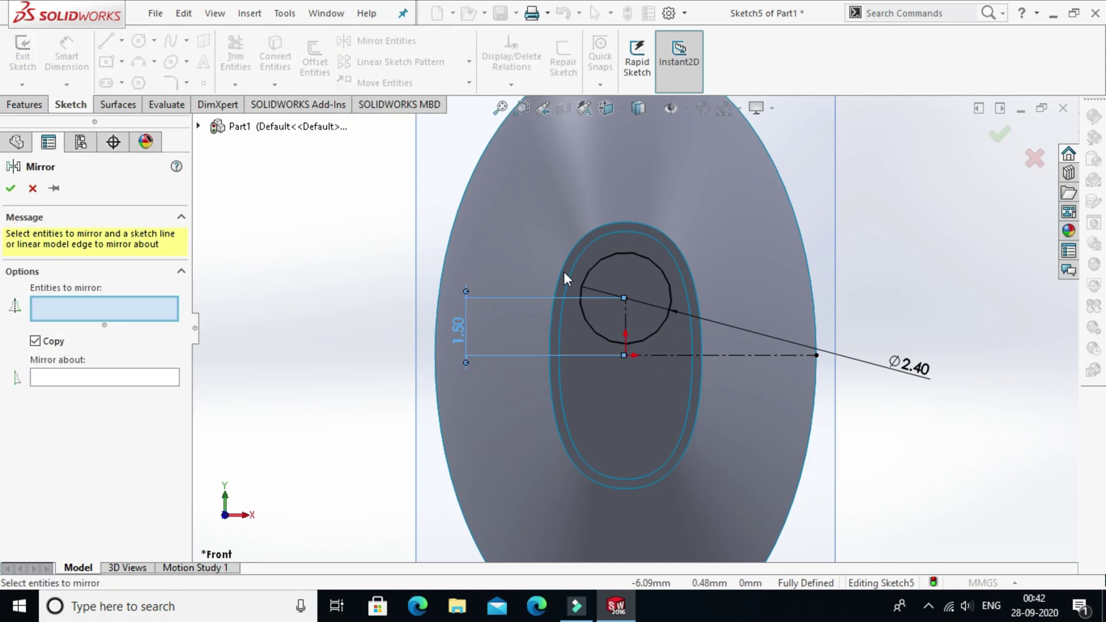
left_click(612, 264)
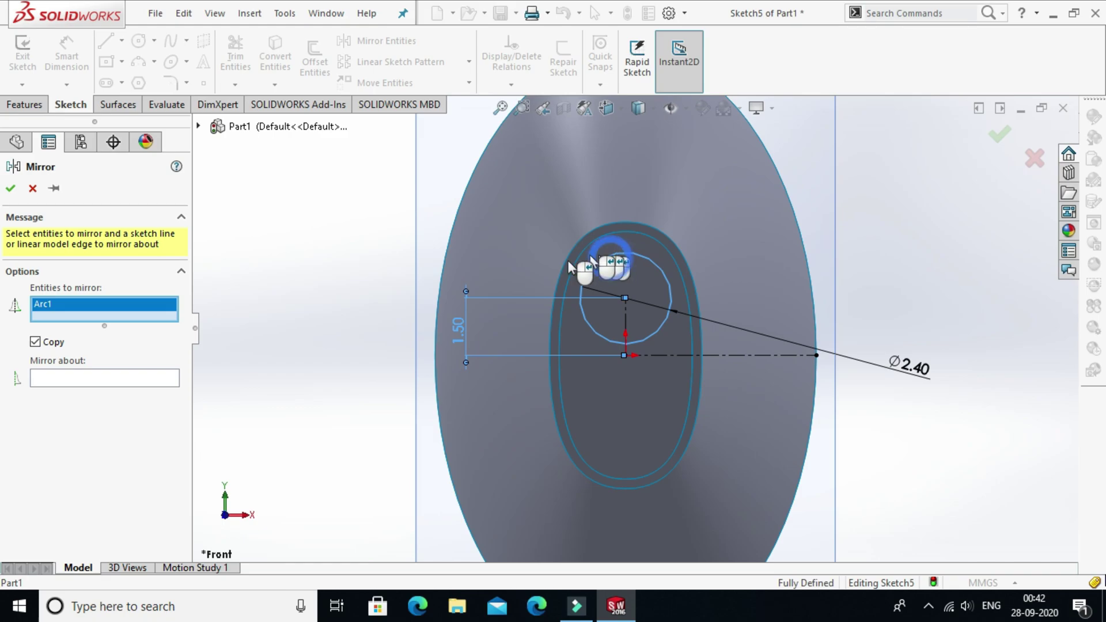
left_click(138, 378)
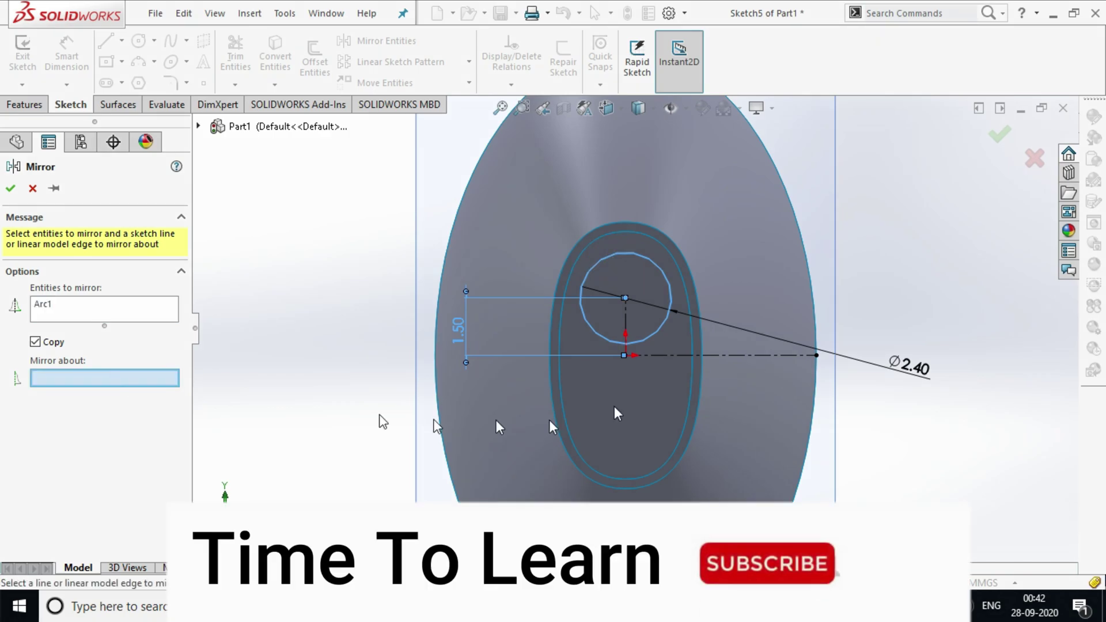
left_click(678, 354)
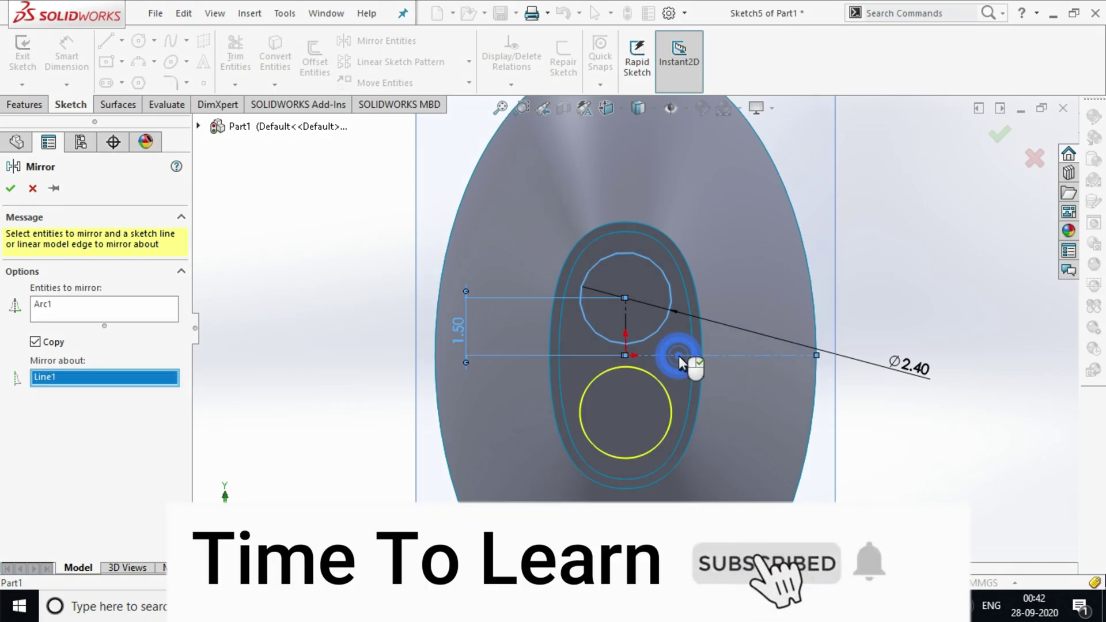
left_click(10, 188)
left_click(636, 298)
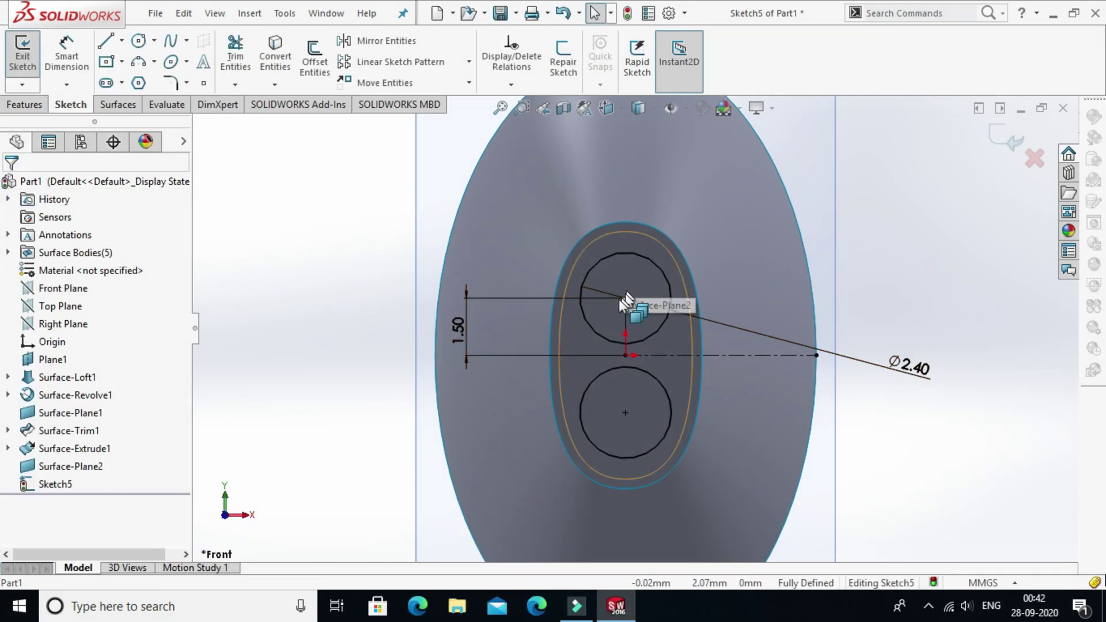
Step: Trim the recess's planar end surface with the two-circle sketch, removing the regions inside both circles
left_click(118, 104)
left_click(605, 66)
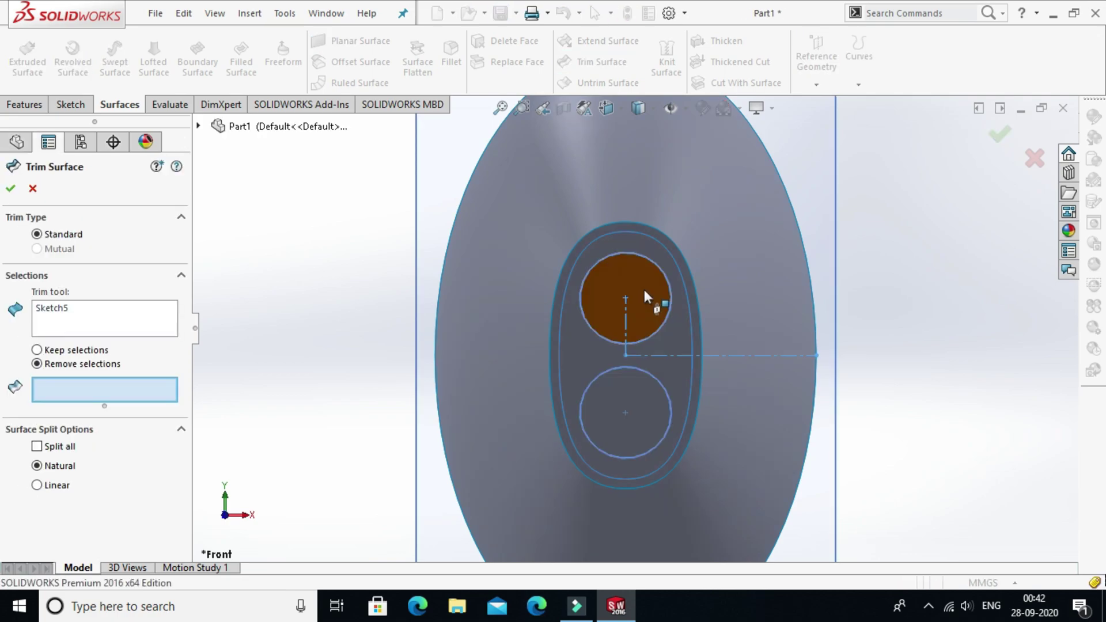
left_click(643, 288)
left_click(644, 413)
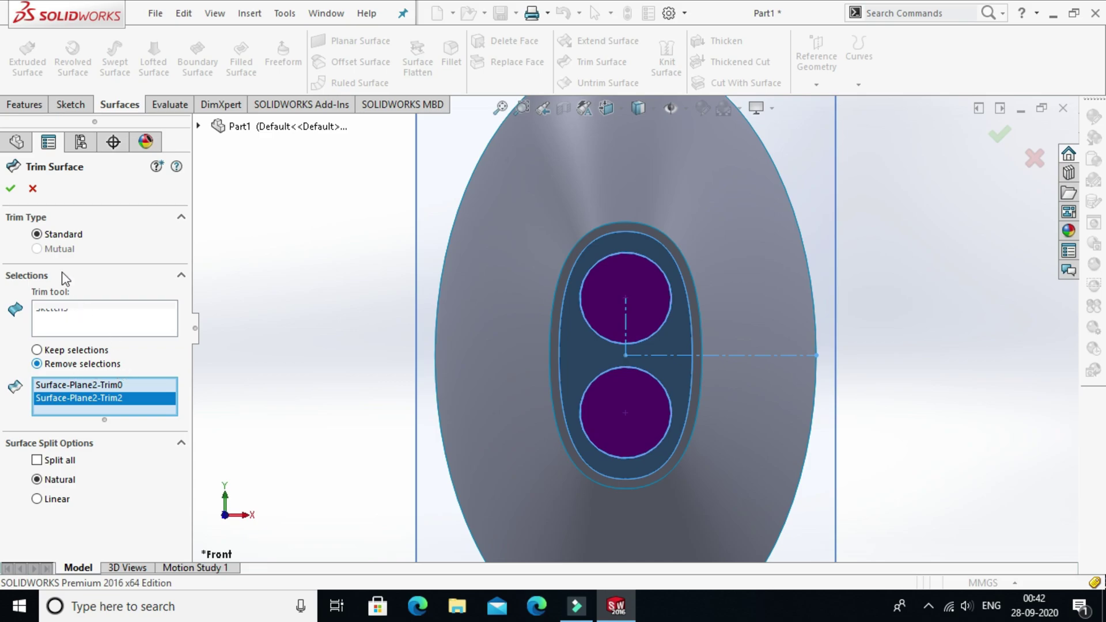
left_click(10, 190)
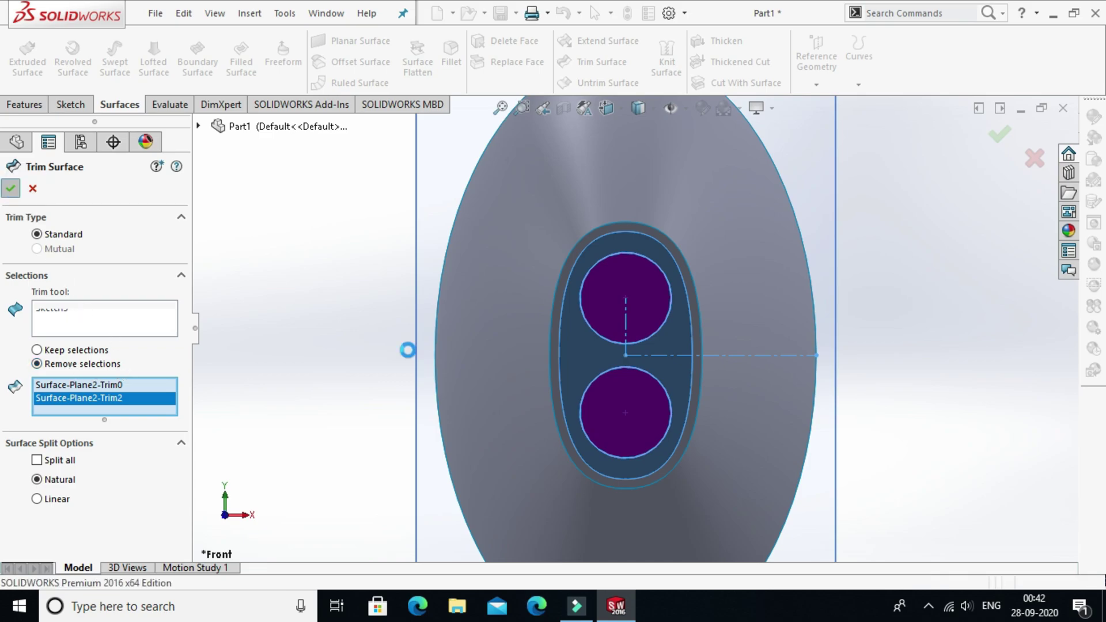
Step: Begin a Knit Surface, clear the preselected trimmed surface and select all five surface bodies, with Merge entities enabled
scroll(403, 337, "down", 3)
scroll(575, 309, "up", 5)
middle_click_drag(575, 309, 570, 351)
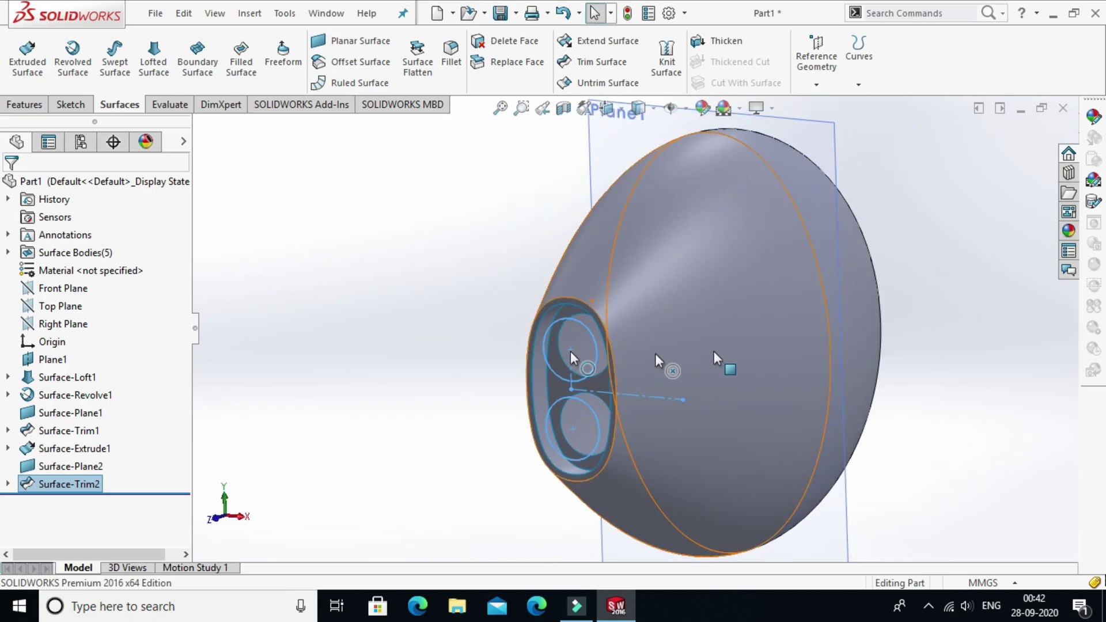
left_click(635, 328)
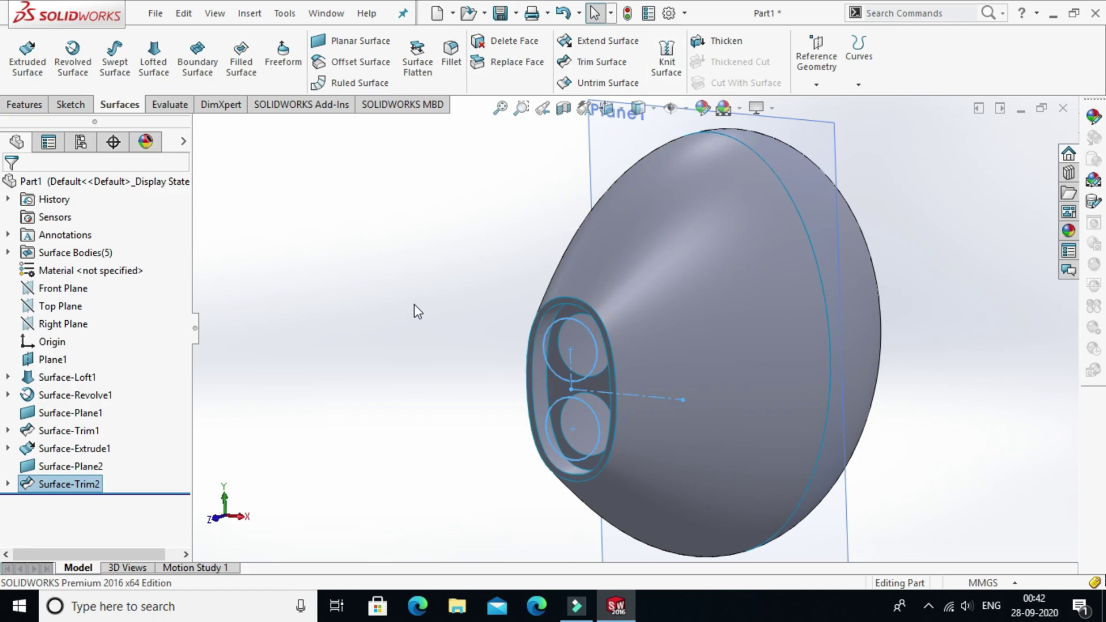
left_click(666, 62)
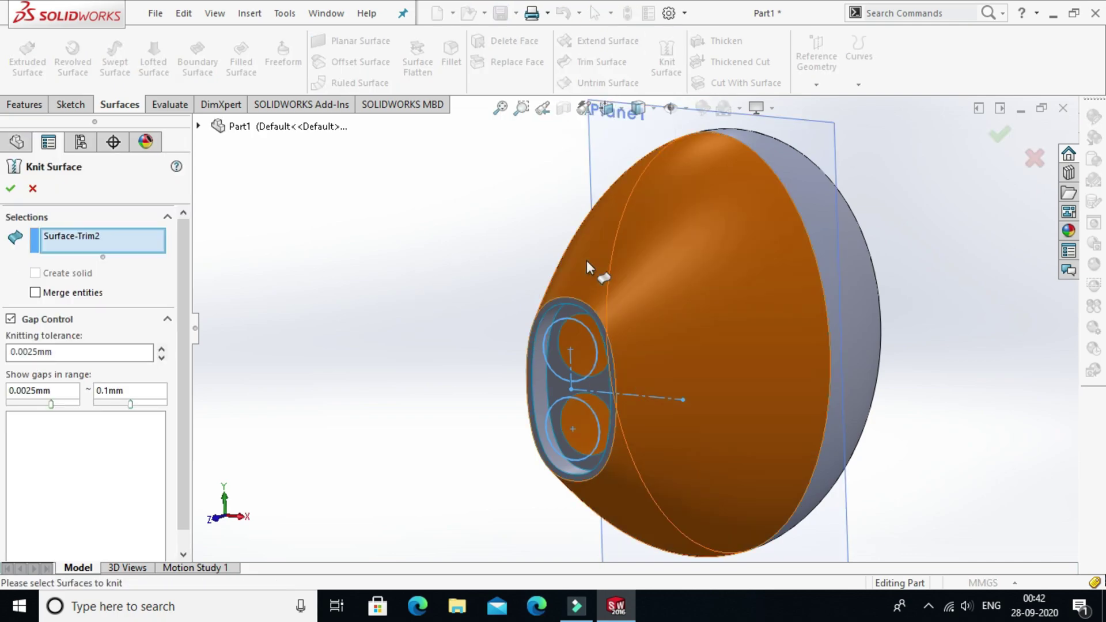
right_click(123, 241)
left_click(176, 244)
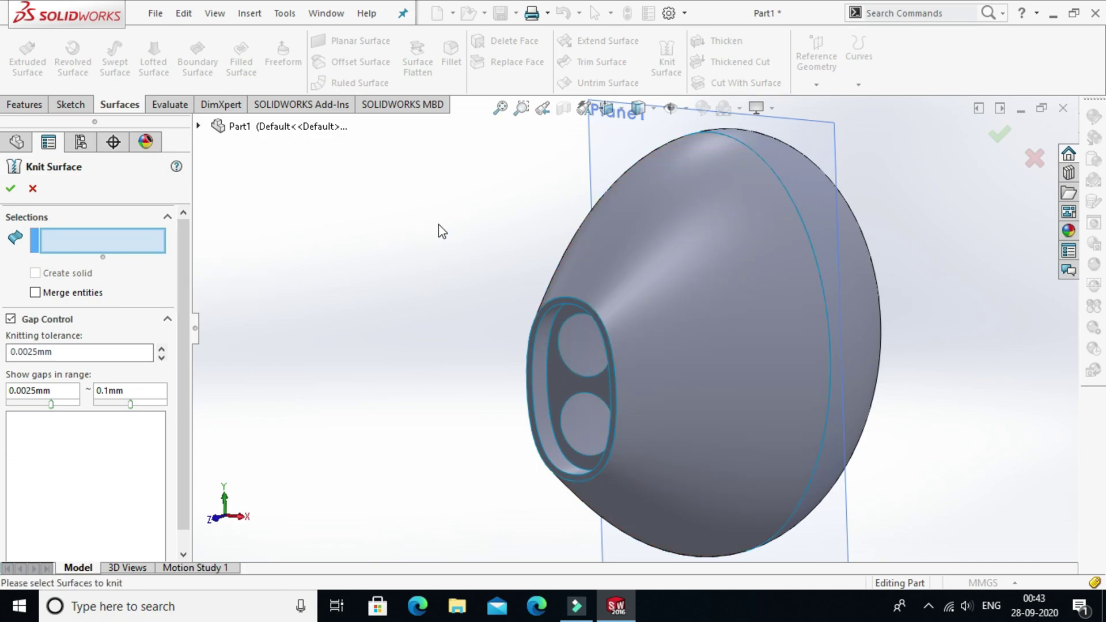
key("ctrl+a")
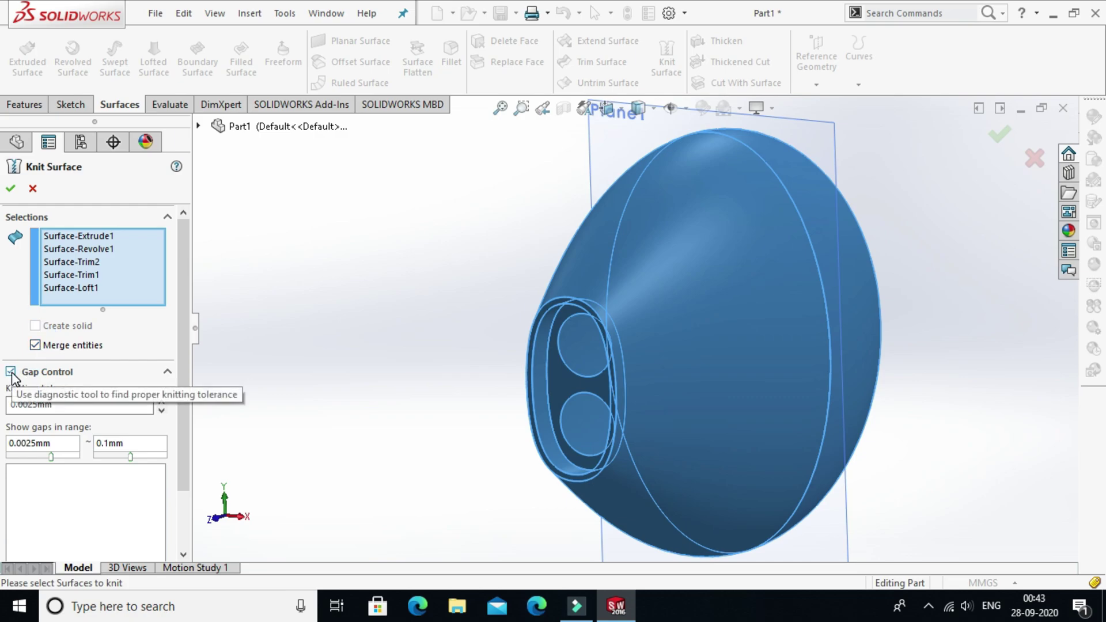
Step: Knit the surfaces with a 0.00737 mm knitting tolerance and a gap range of 0.0001 mm to 1 mm
left_click_drag(58, 402, 27, 407)
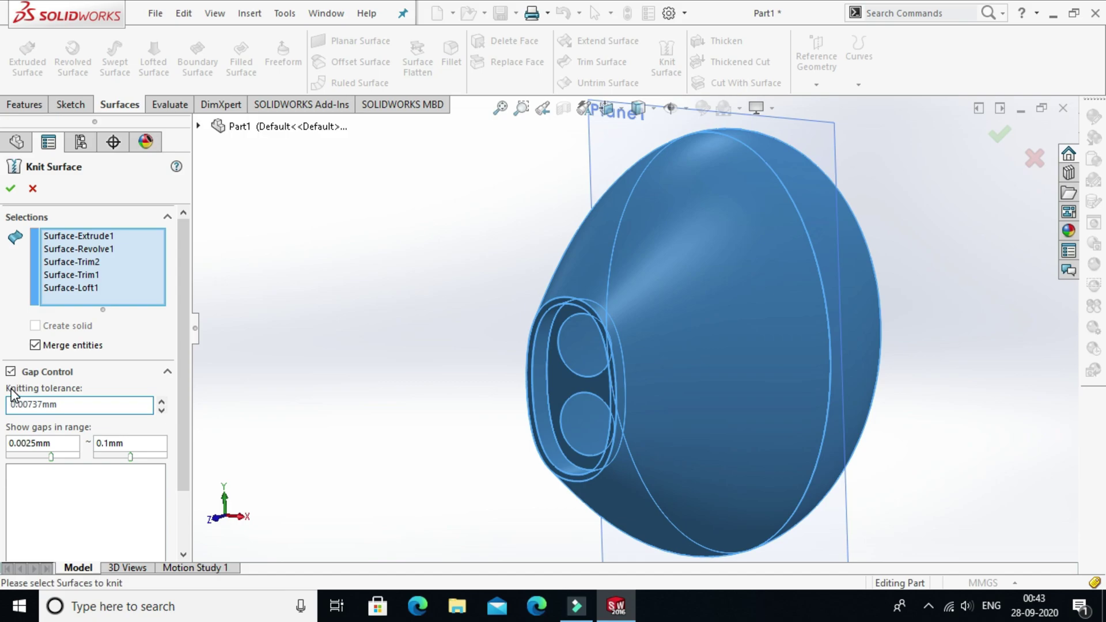
double_click(49, 444)
type("0100")
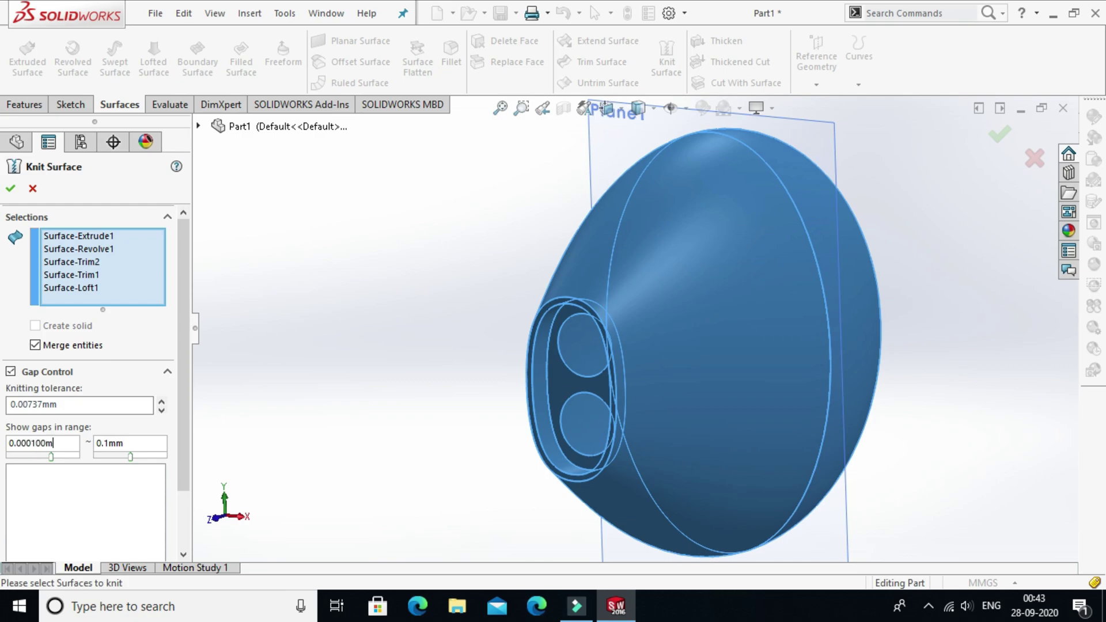
left_click(141, 443)
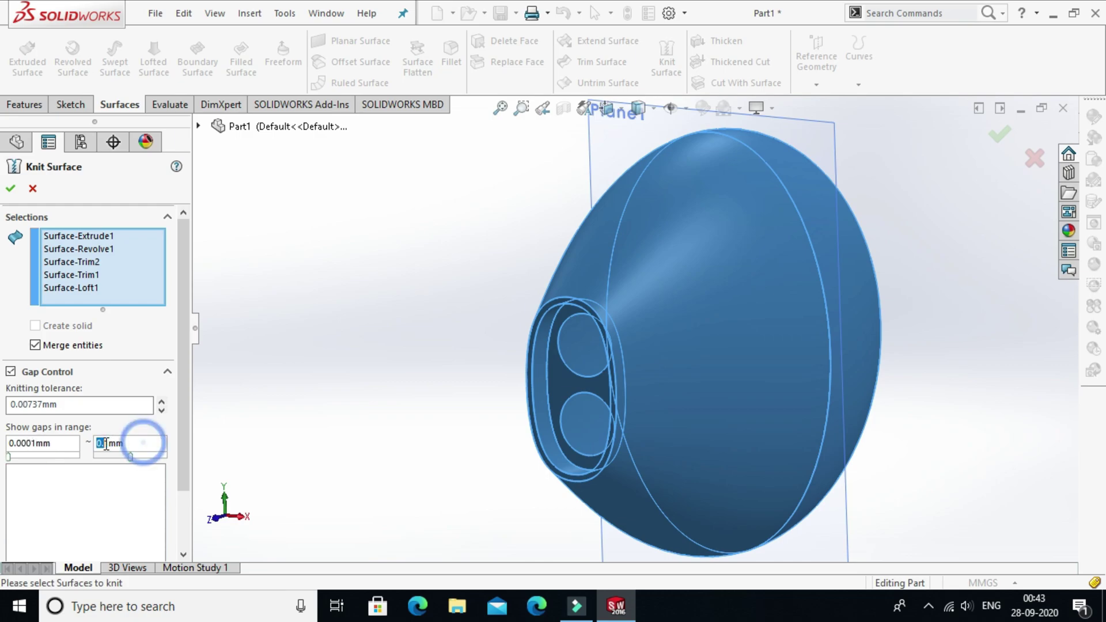
double_click(124, 444)
type("1")
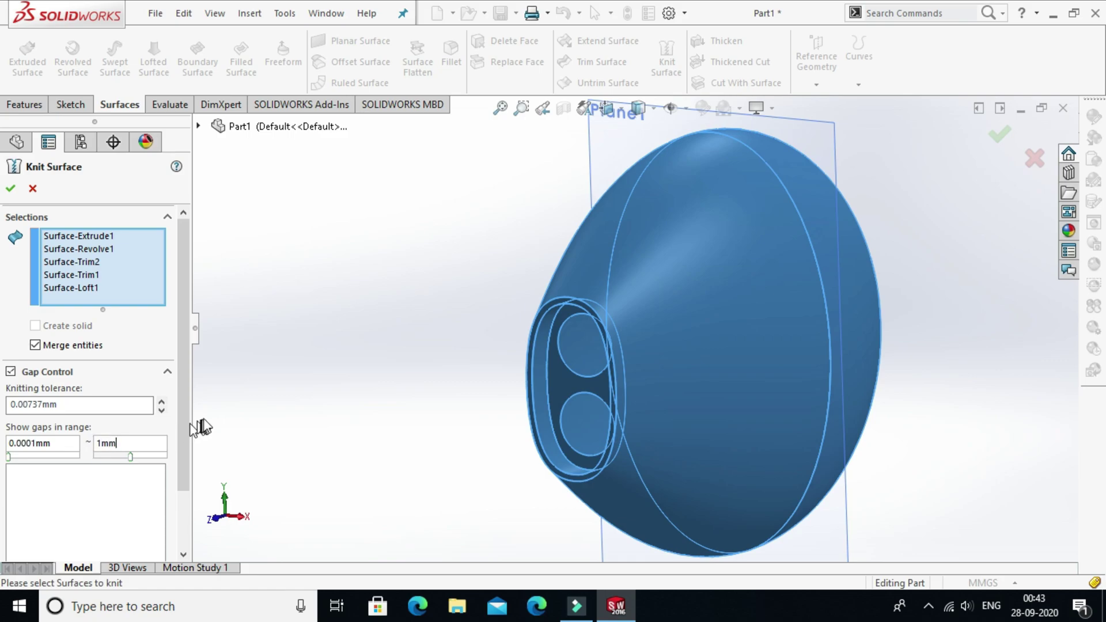
left_click(10, 189)
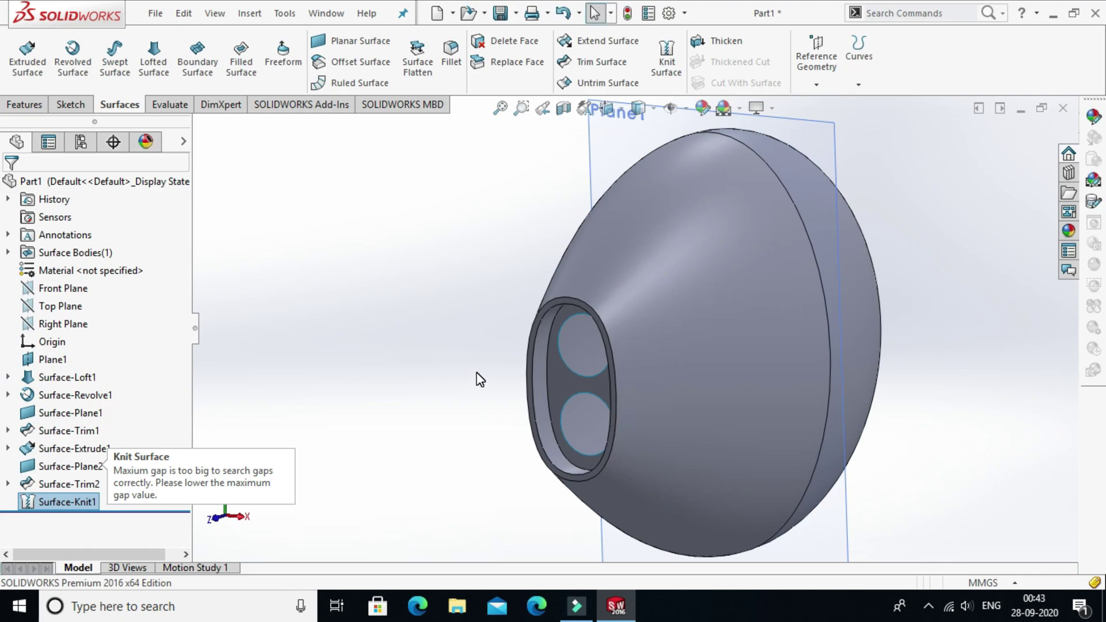
Step: Open a new sketch on the Top Plane in a face-on view and hide Plane1
left_click(75, 306)
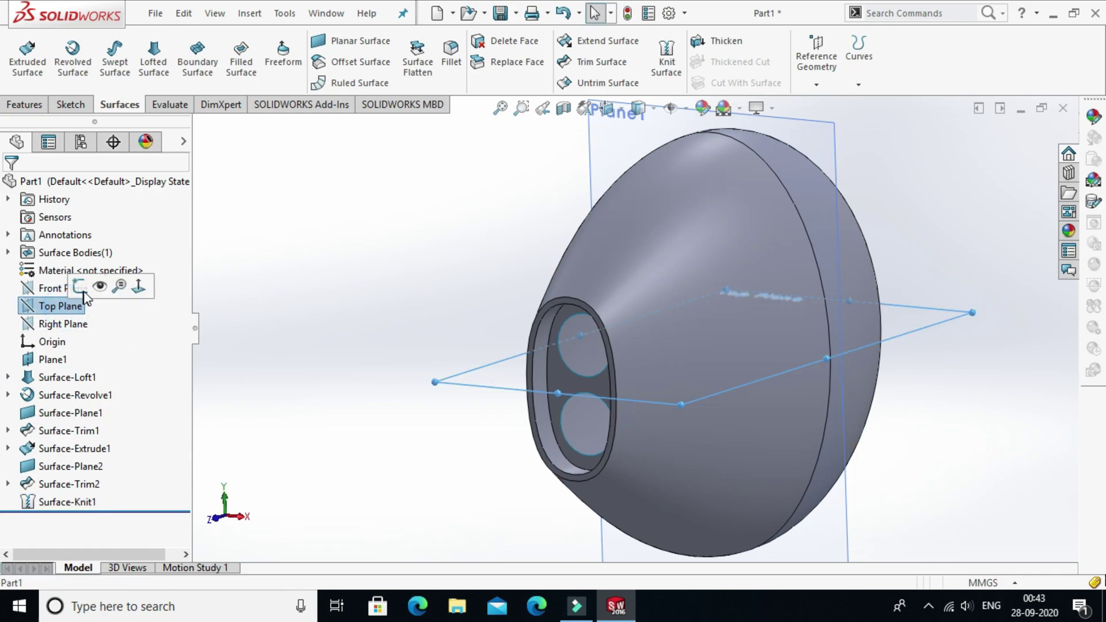
left_click(83, 289)
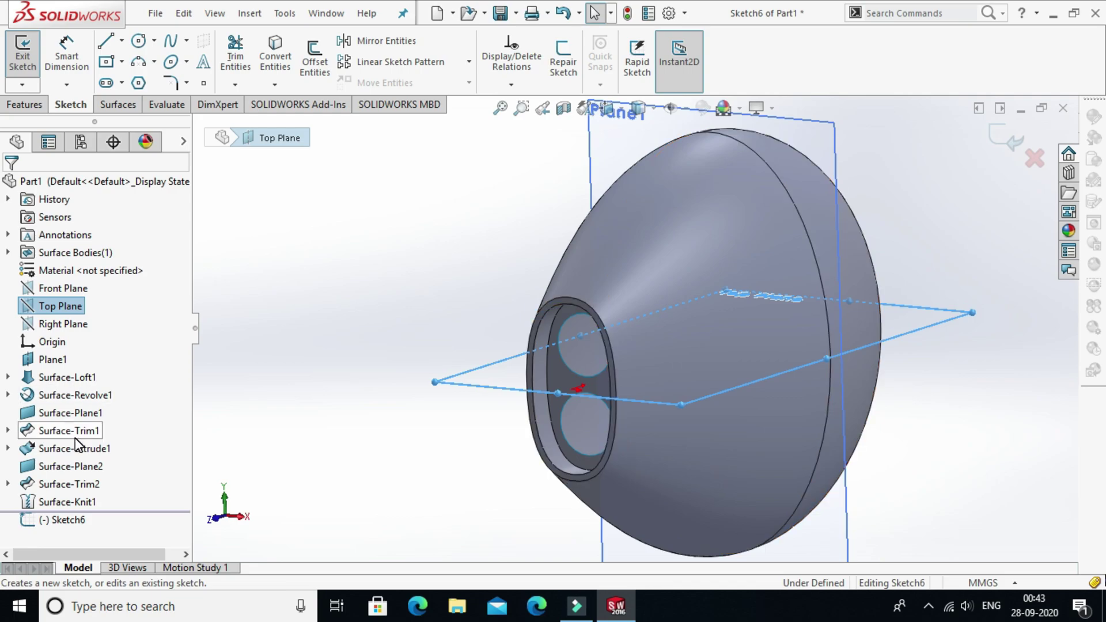
key("ctrl+8")
left_click(483, 366)
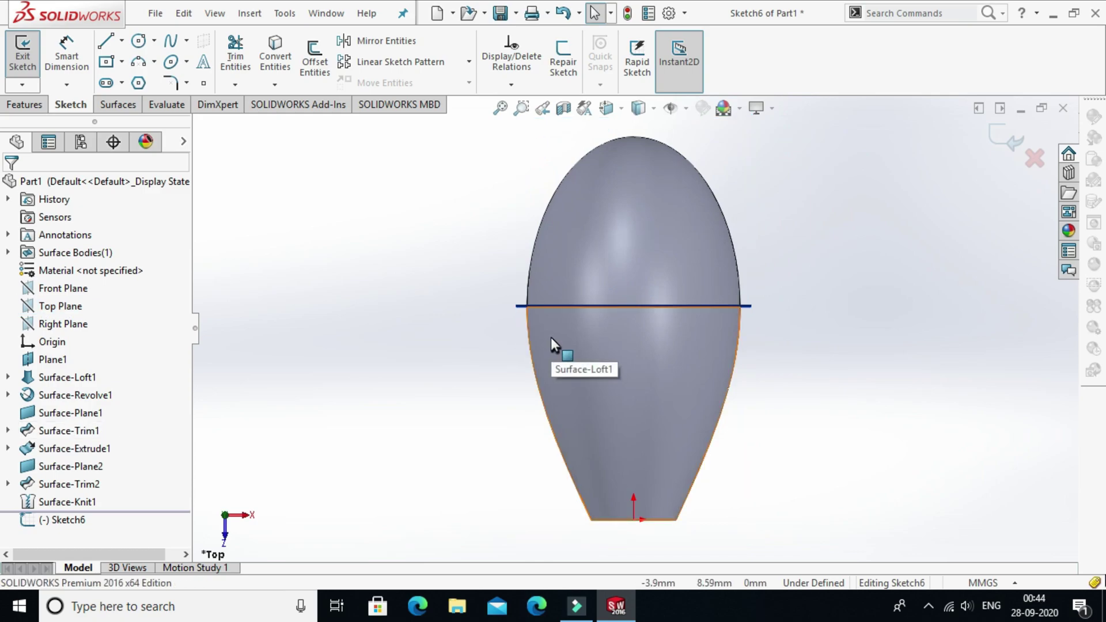
left_click(53, 361)
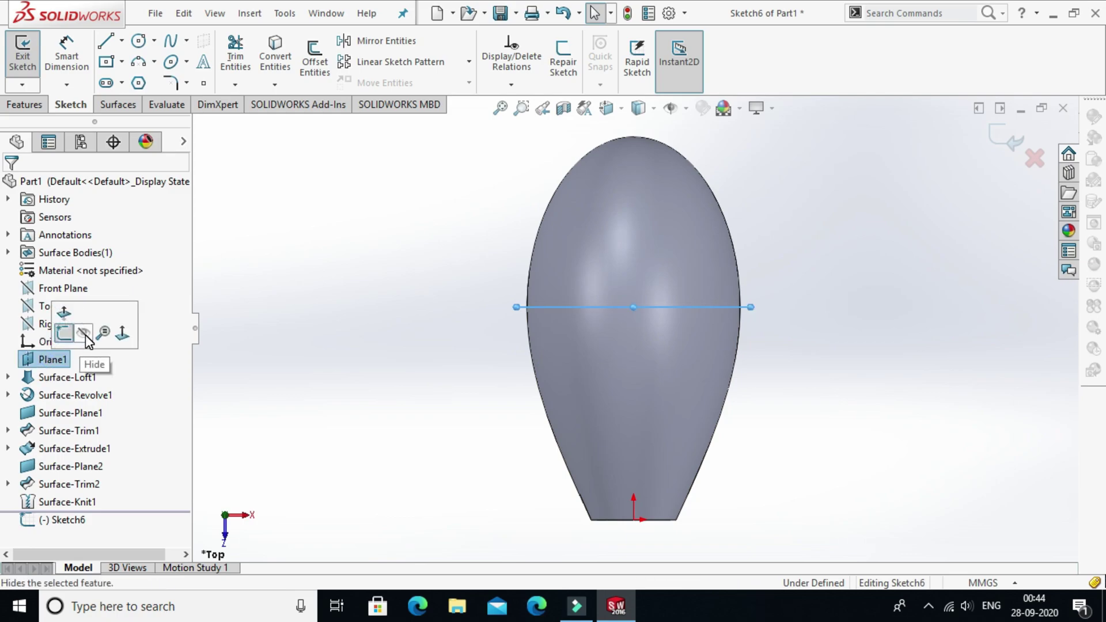
left_click(85, 334)
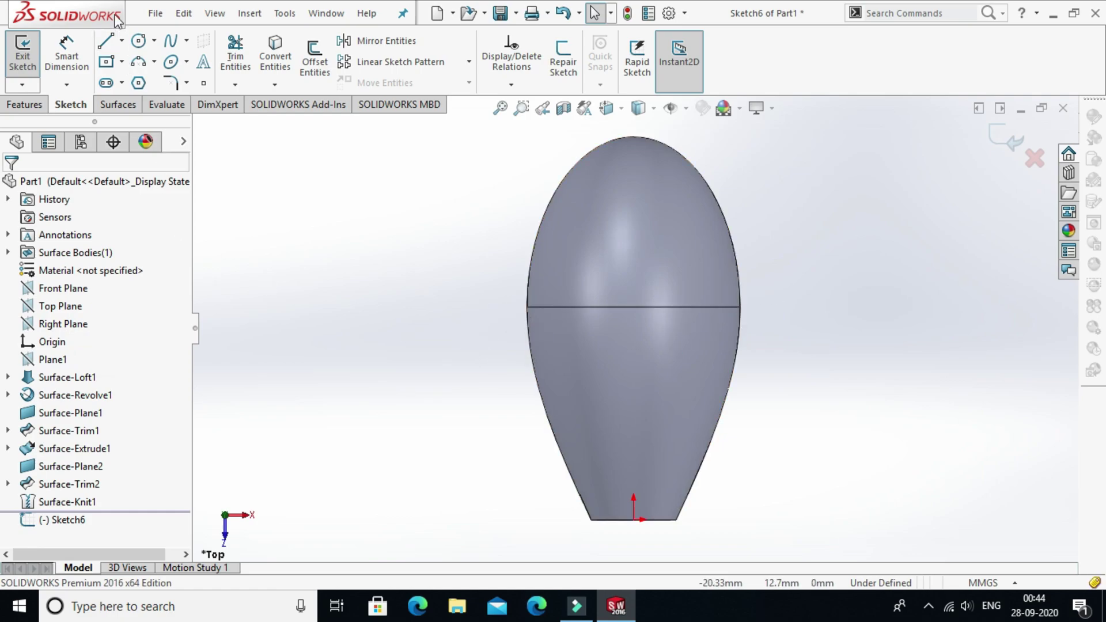
Step: Draw a vertical line from the midpoint of the bulb's horizontal seam edge up past the tip of the rounded end
left_click(104, 41)
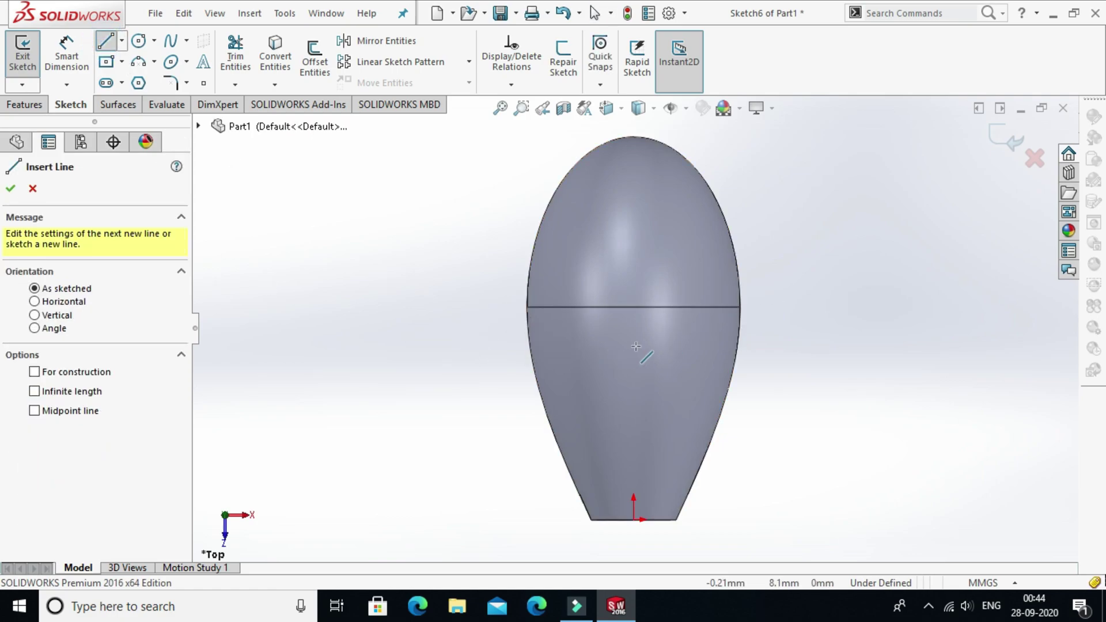
left_click(633, 308)
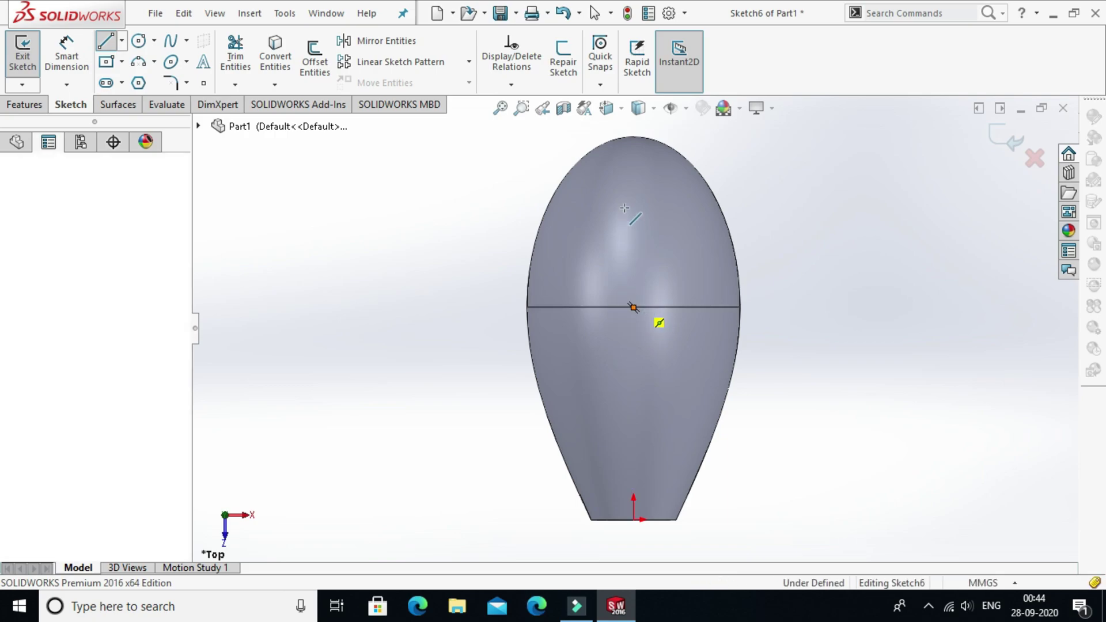
key("f")
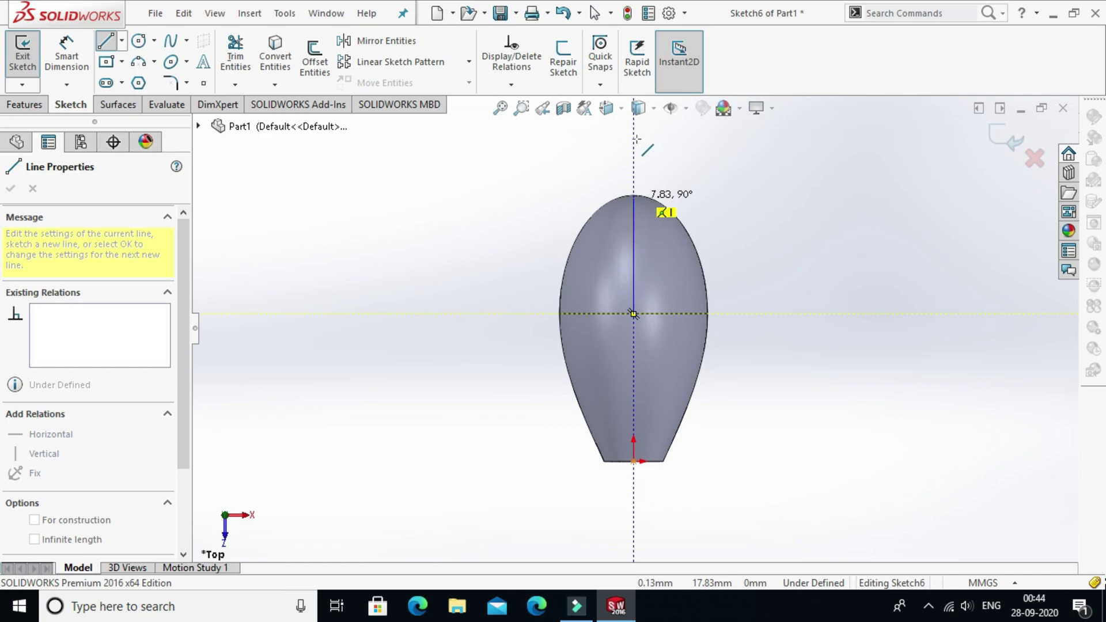
left_click(633, 142)
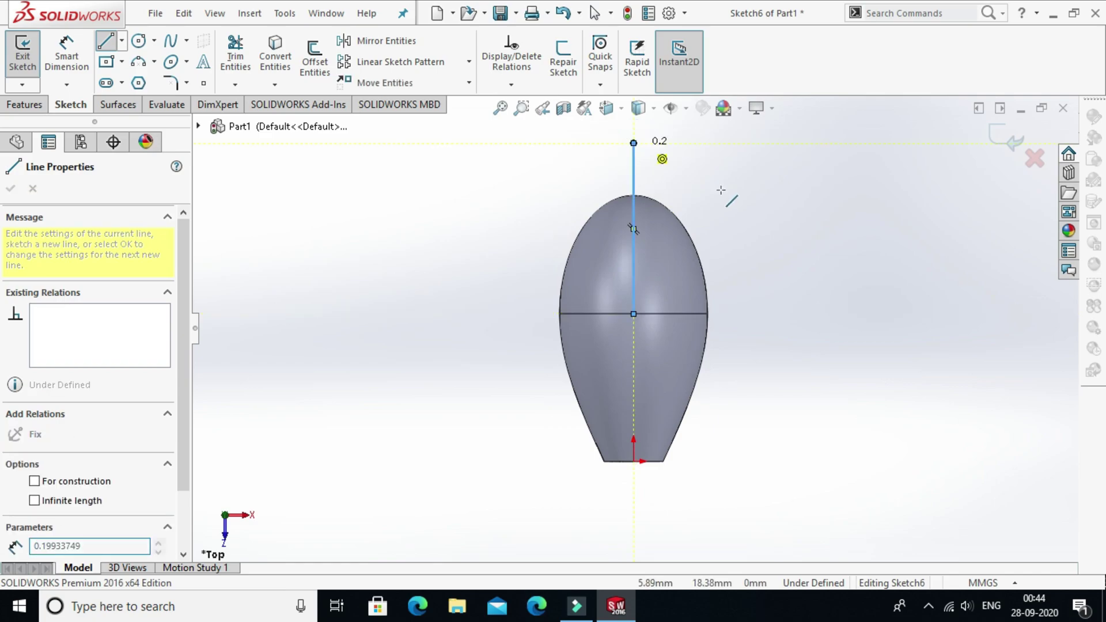
Step: Draw a tangent arc from the vertical line's lower endpoint, ending about 10.8 mm below and 4.6 mm to the right
right_click(736, 198)
left_click(737, 198)
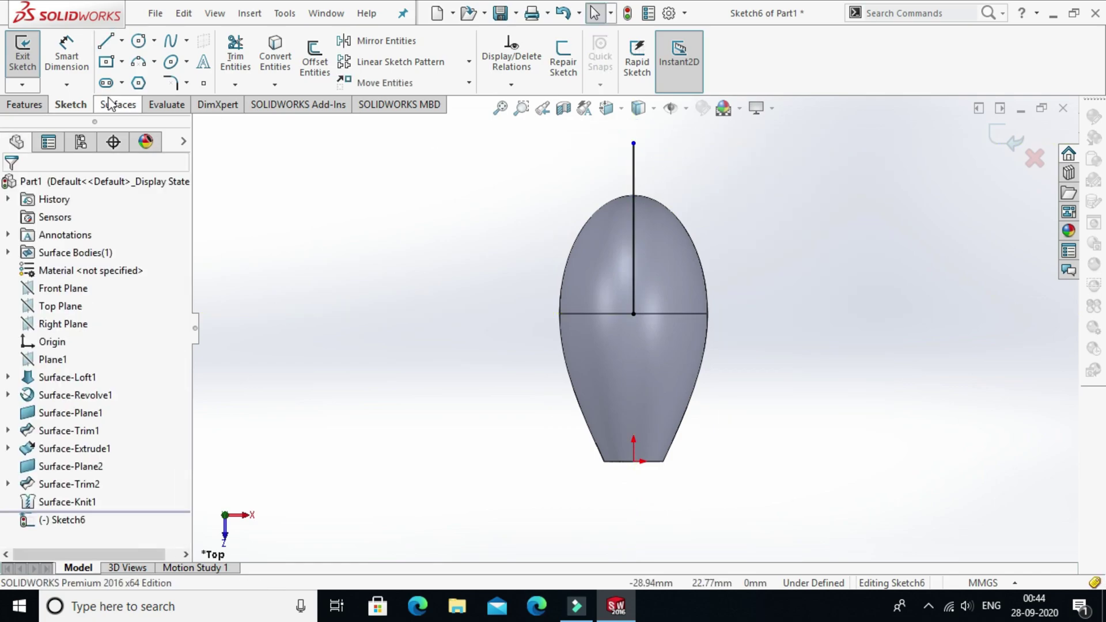
left_click(154, 61)
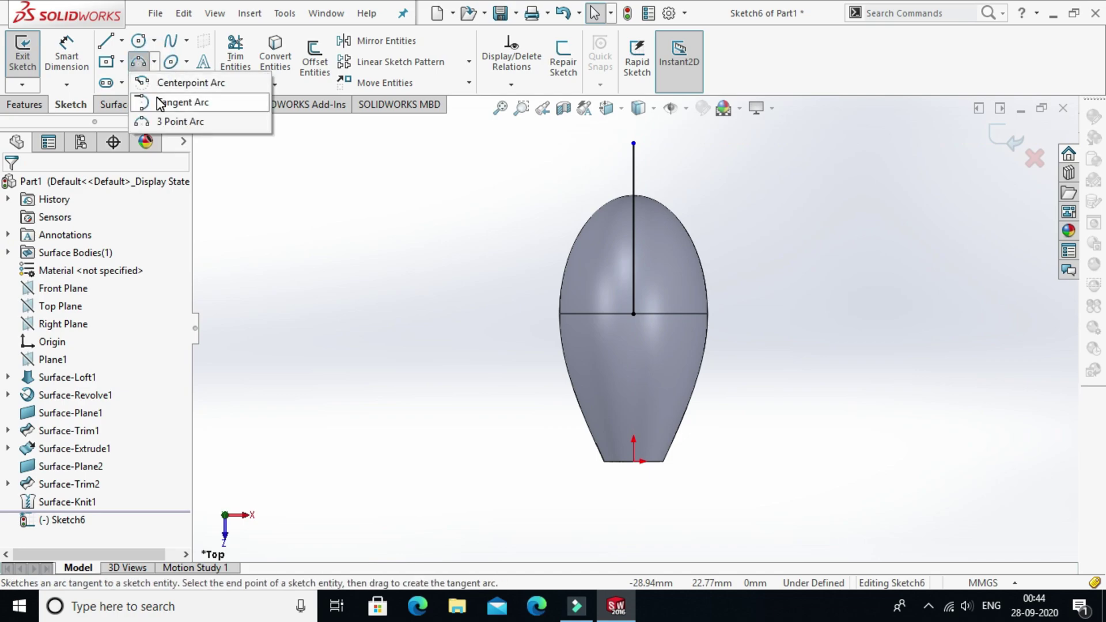
left_click(160, 103)
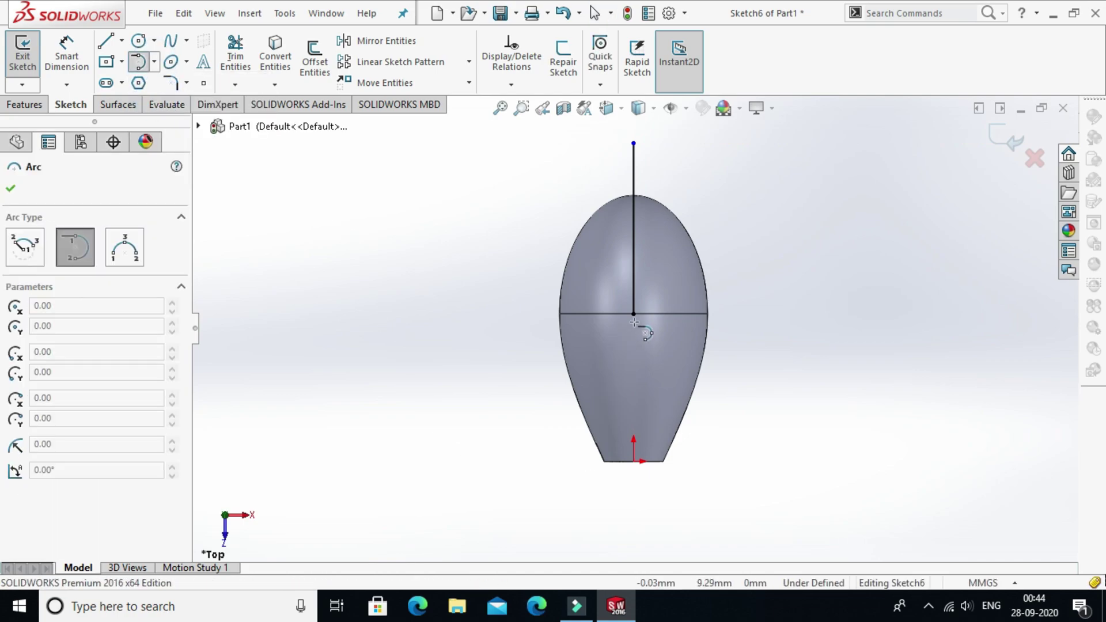
left_click(634, 316)
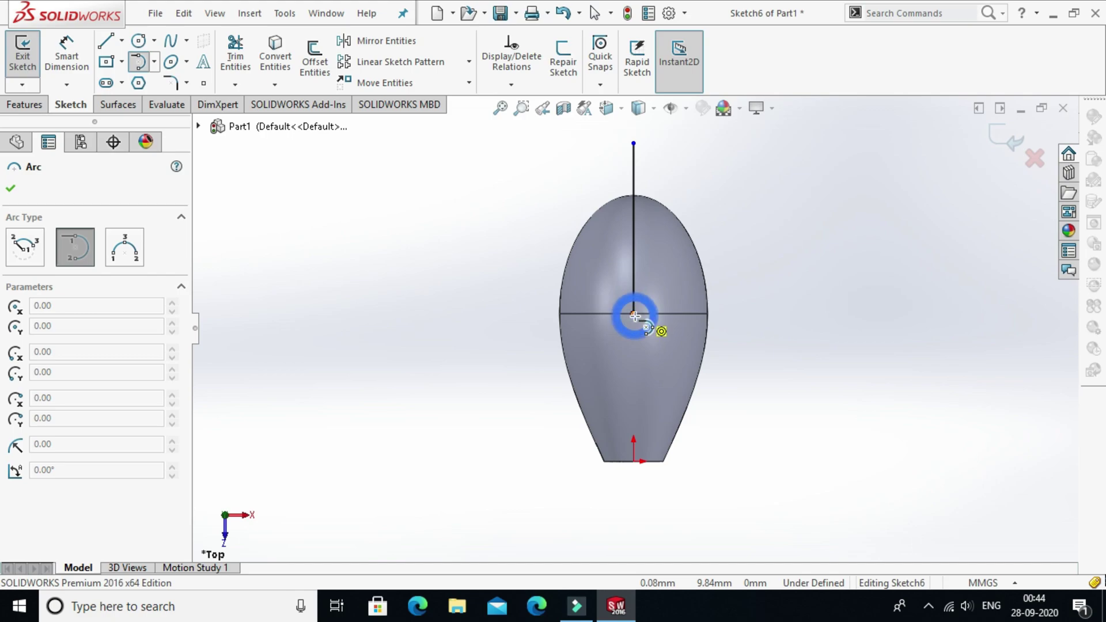
left_click(702, 473)
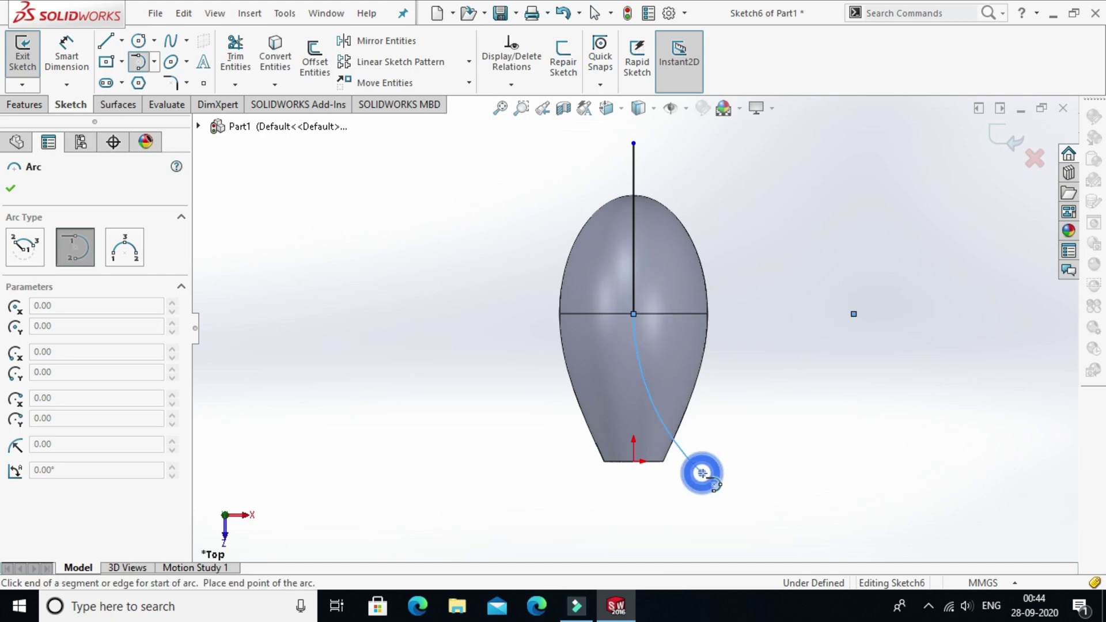
right_click(739, 409)
left_click(778, 425)
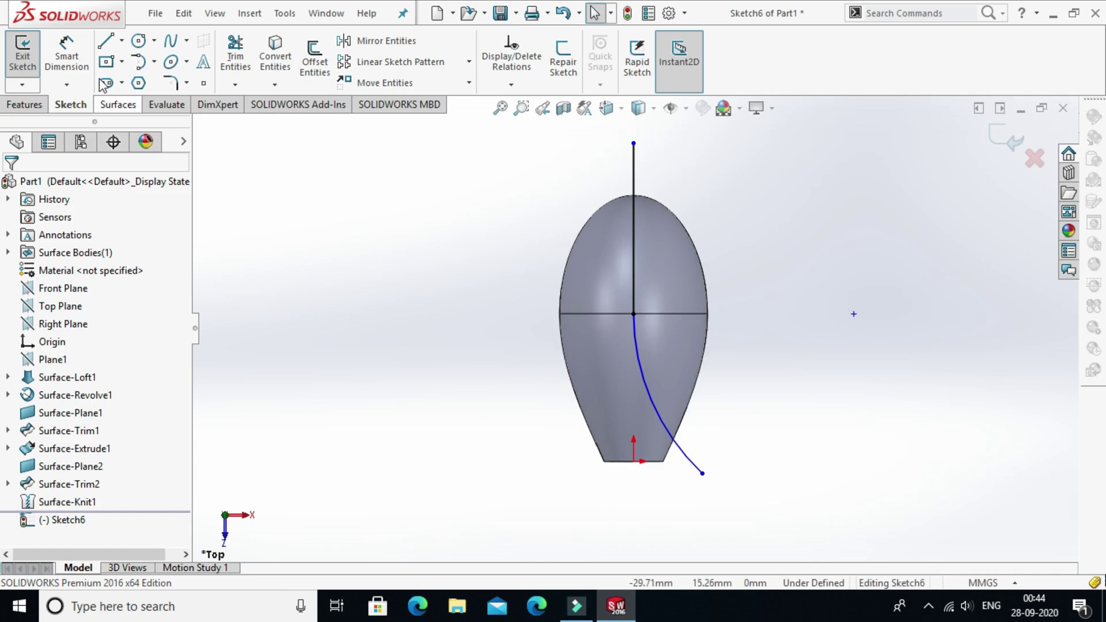
Step: Dimension the vertical line's length as 10 mm
left_click(66, 55)
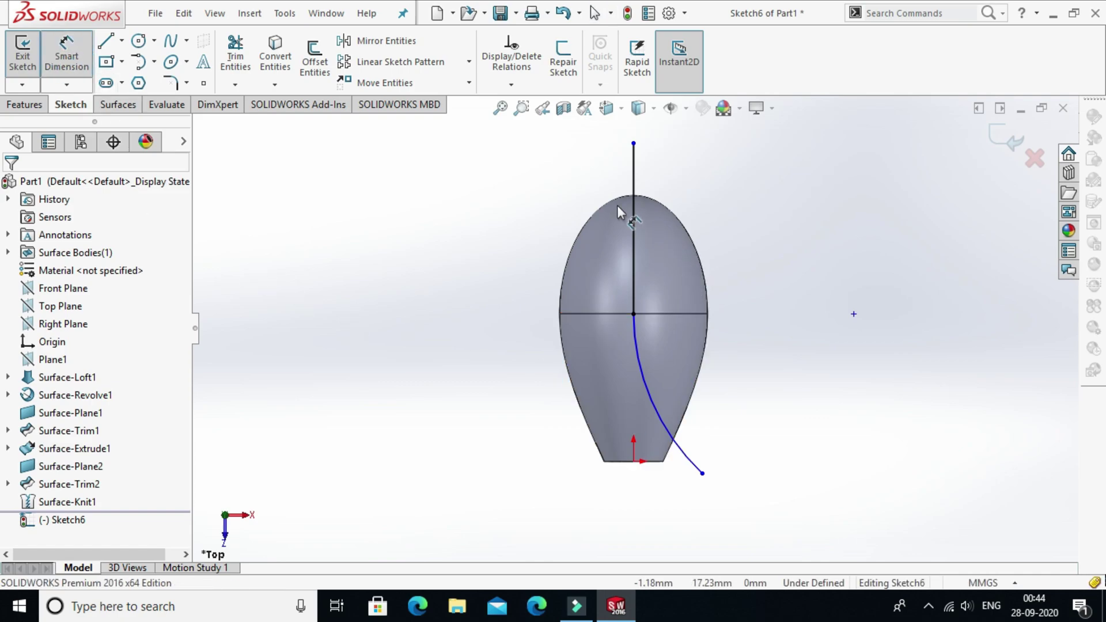
left_click(631, 200)
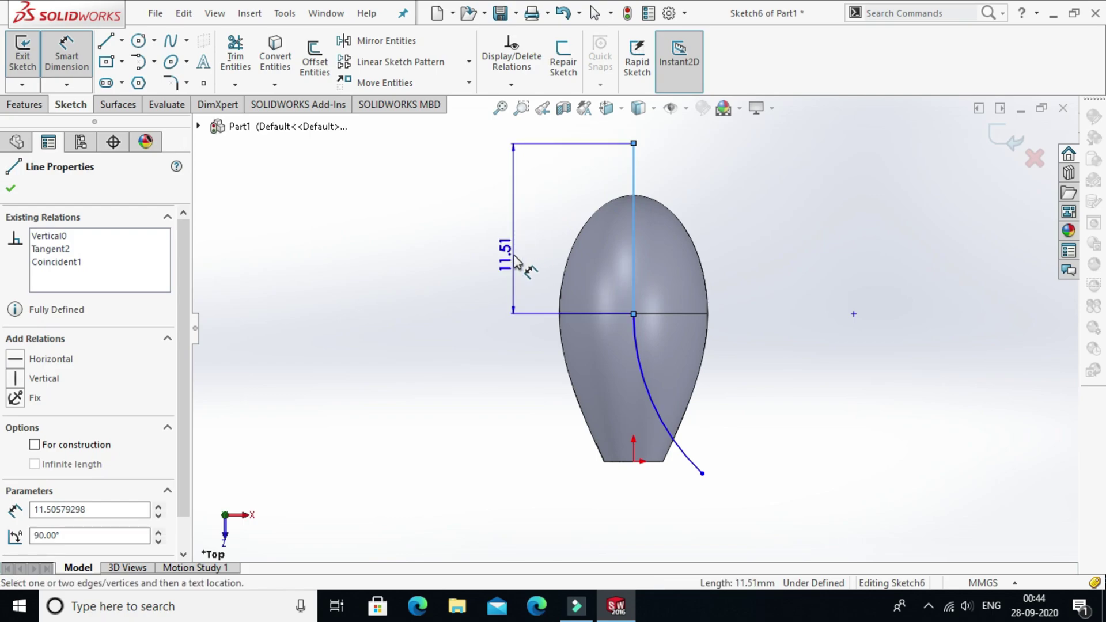
left_click(513, 257)
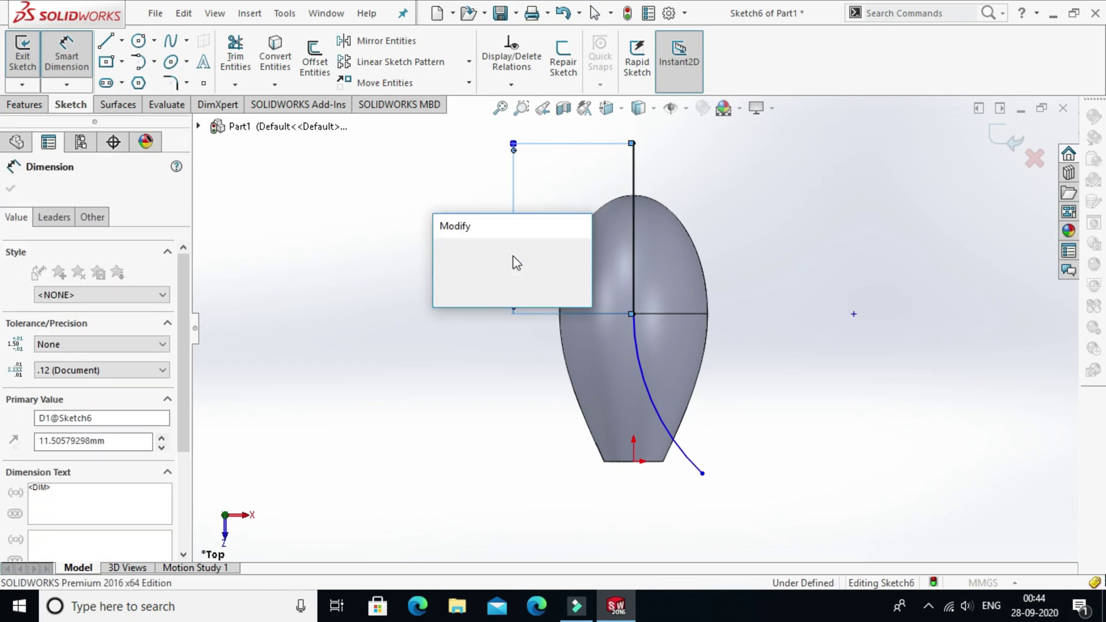
type("10mm")
key("Return")
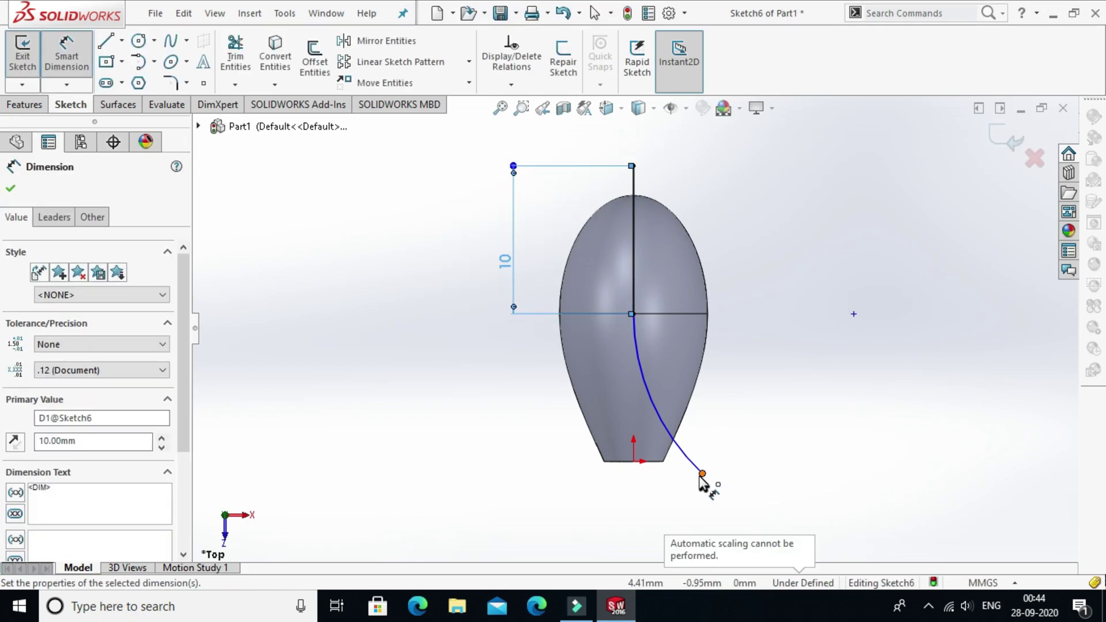
Step: Dimension the arc with a vertical distance of 10 mm between its endpoints and a radius of 15 mm
left_click(633, 314)
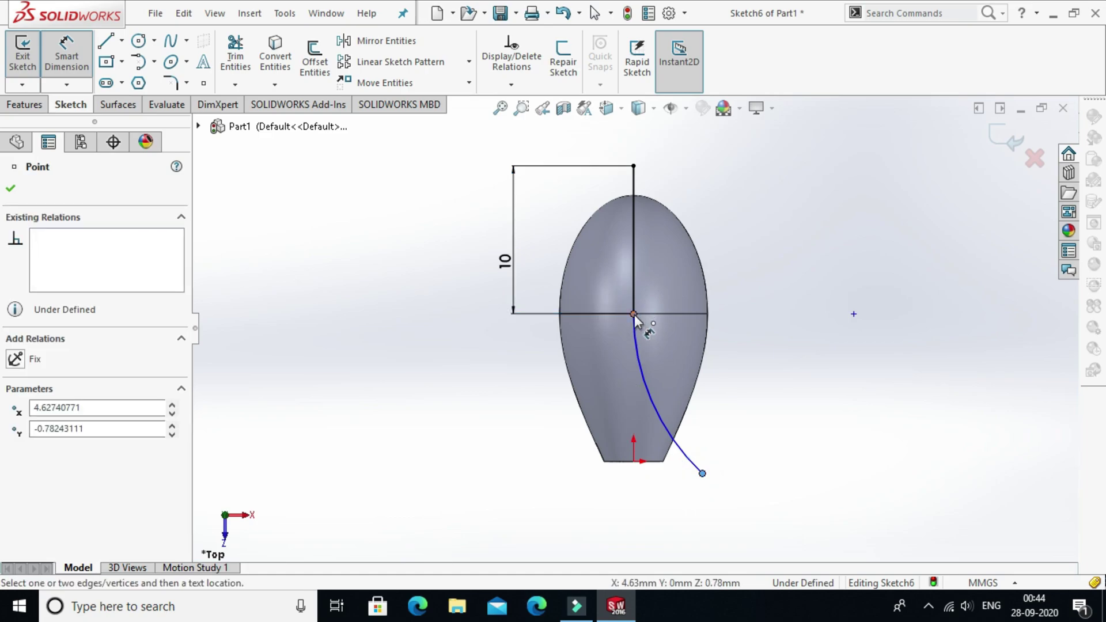
left_click(567, 379)
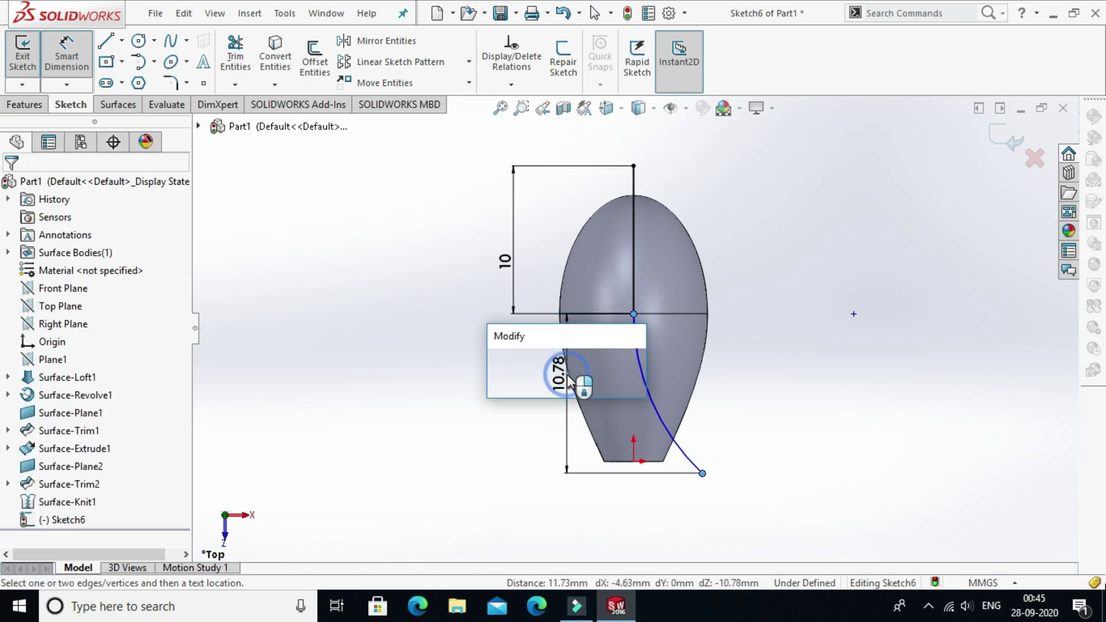
type("10mm")
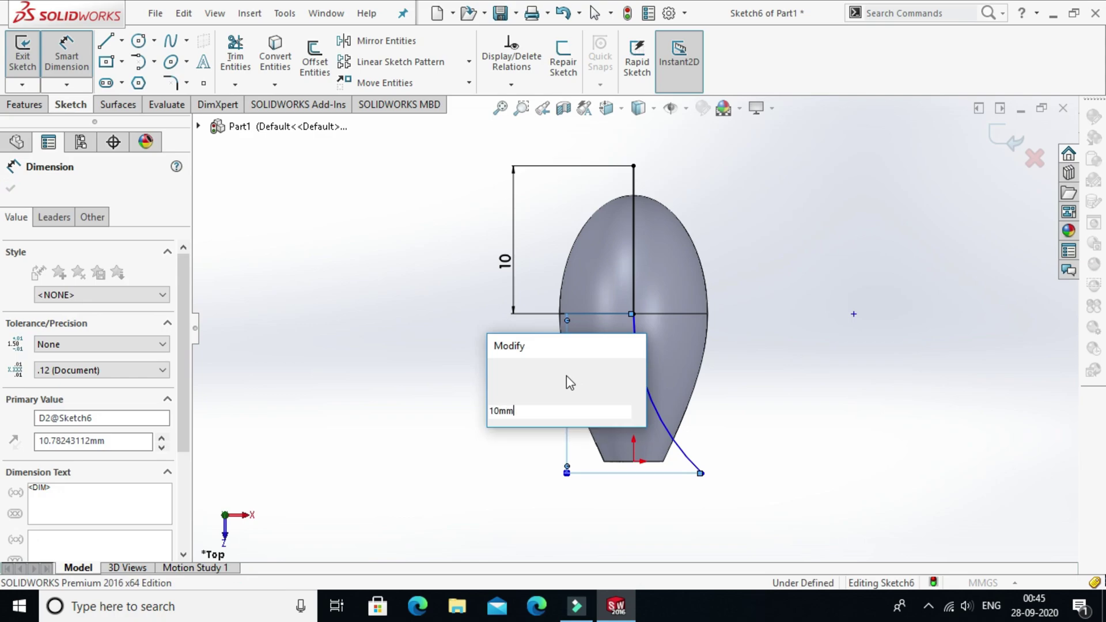
key("Return")
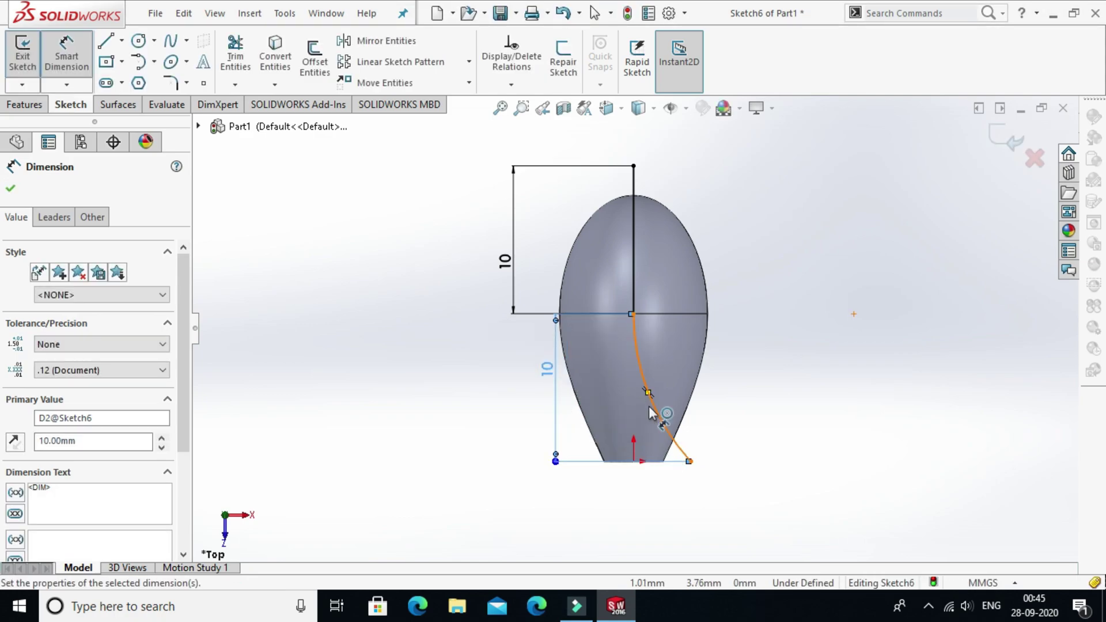
left_click(668, 433)
left_click(750, 385)
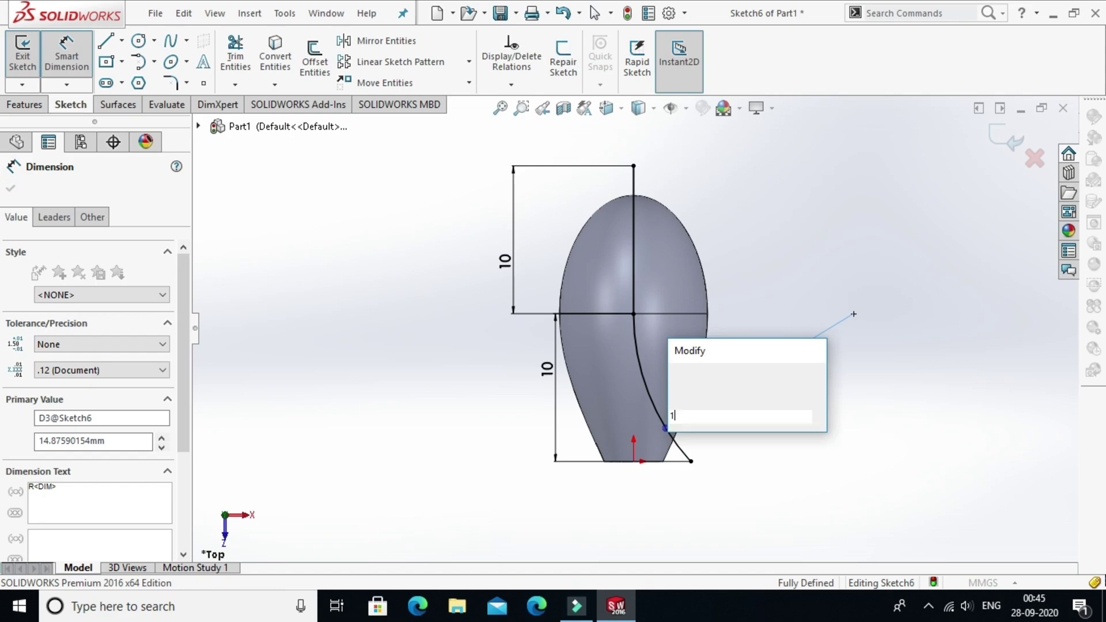
type("15")
key("Return")
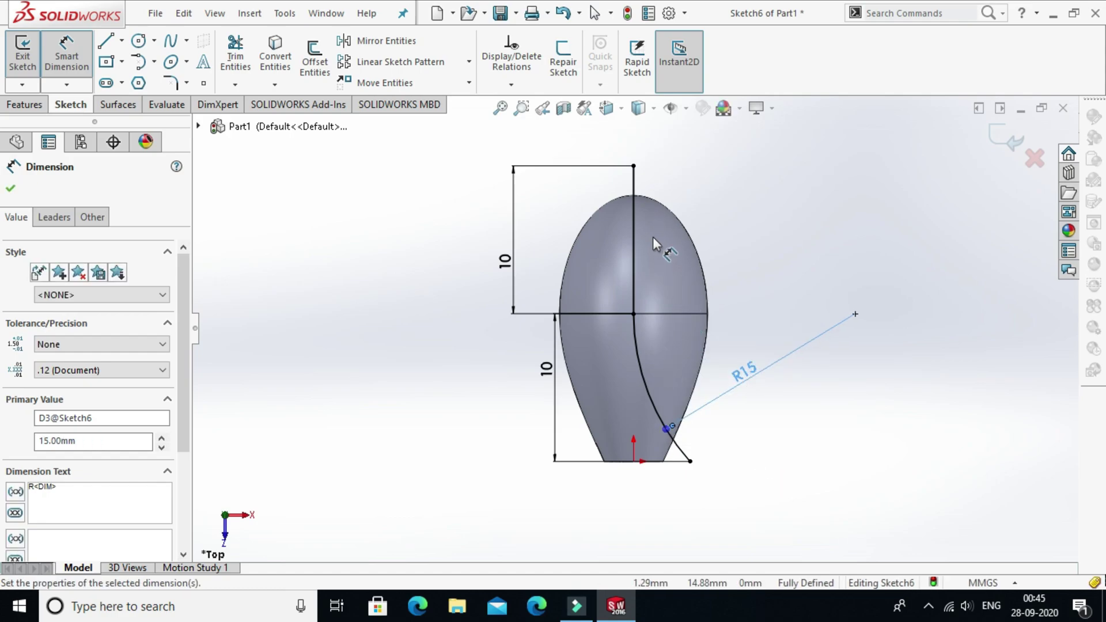
Step: Trim the knitted surface with the line-and-arc sketch as a standard trim, removing the portion to the right of the profile
left_click(121, 104)
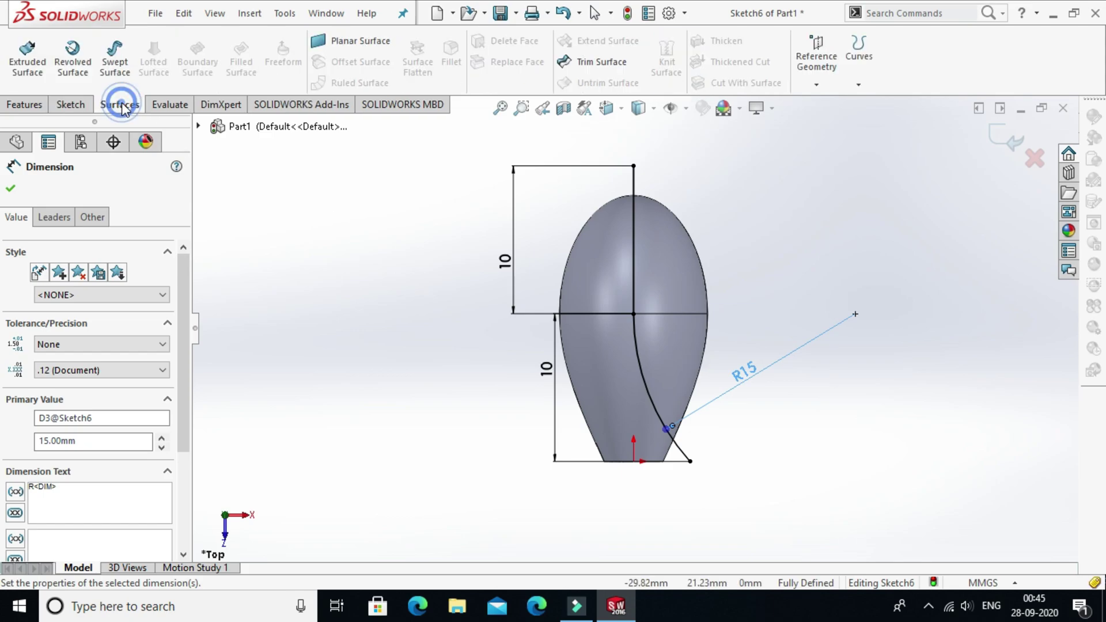
left_click(602, 62)
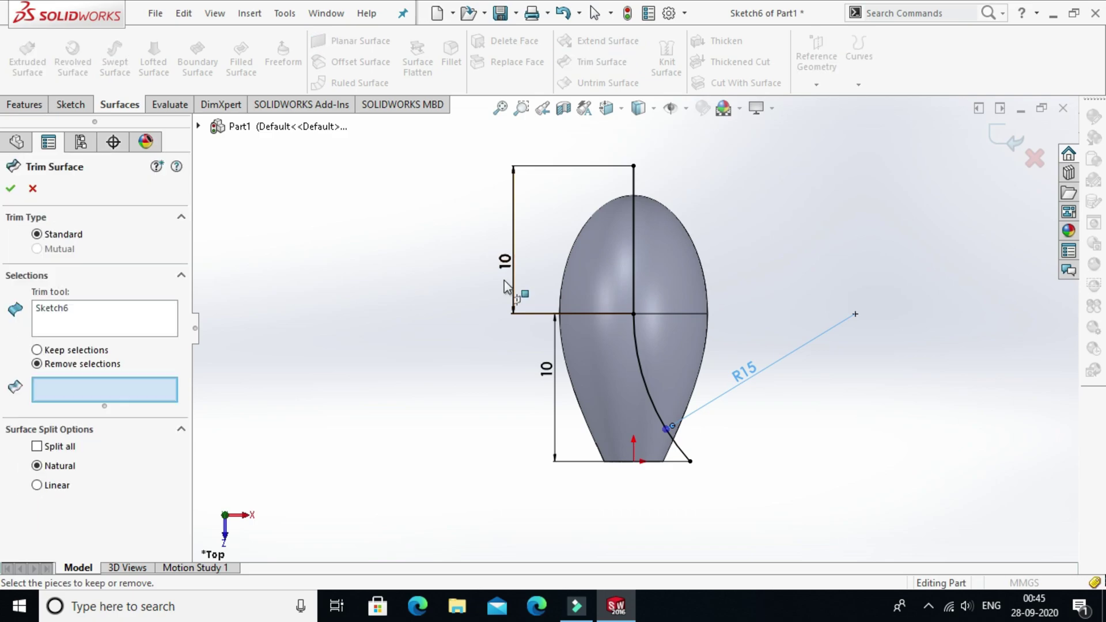
left_click(666, 271)
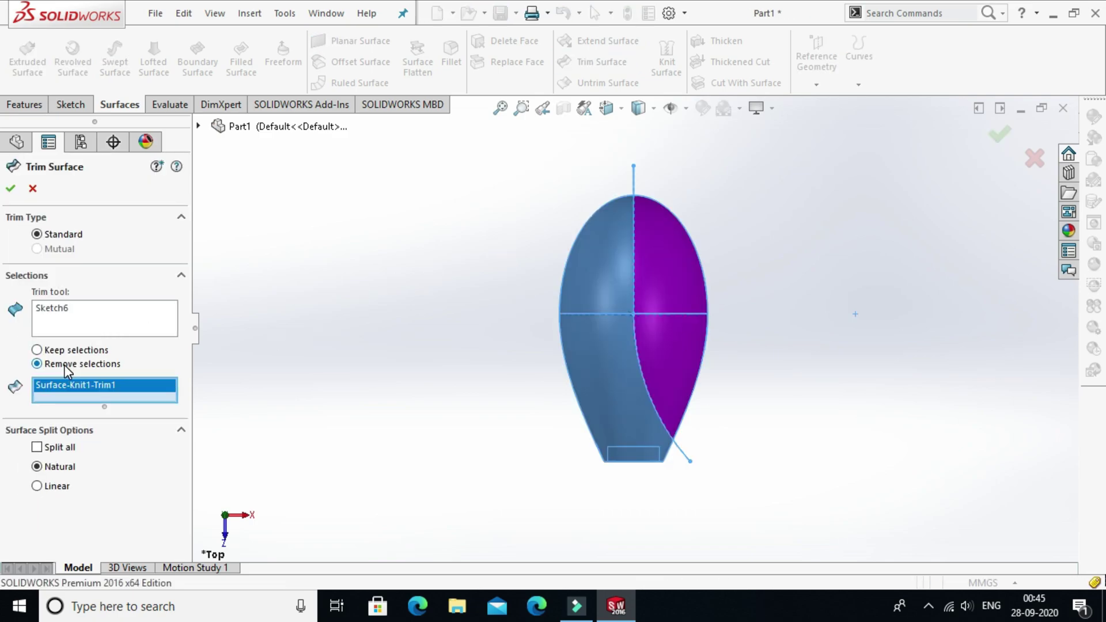
left_click(14, 191)
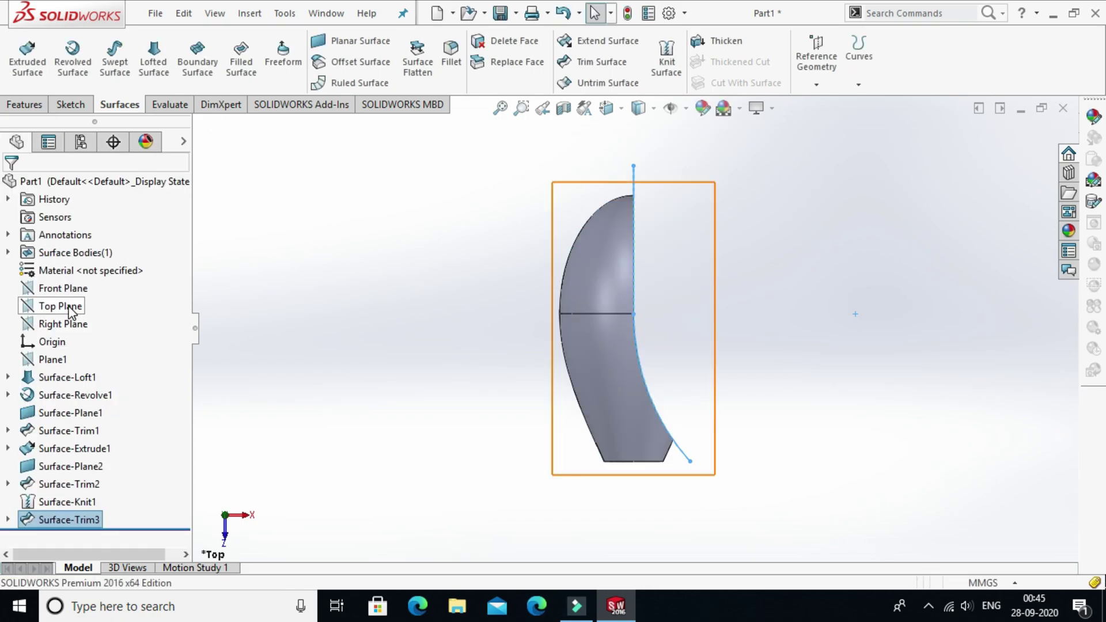
Step: Start a new sketch on the Top Plane and draw a circle about 5.4 mm in diameter beside the straight trimmed edge
left_click(70, 311)
left_click(80, 286)
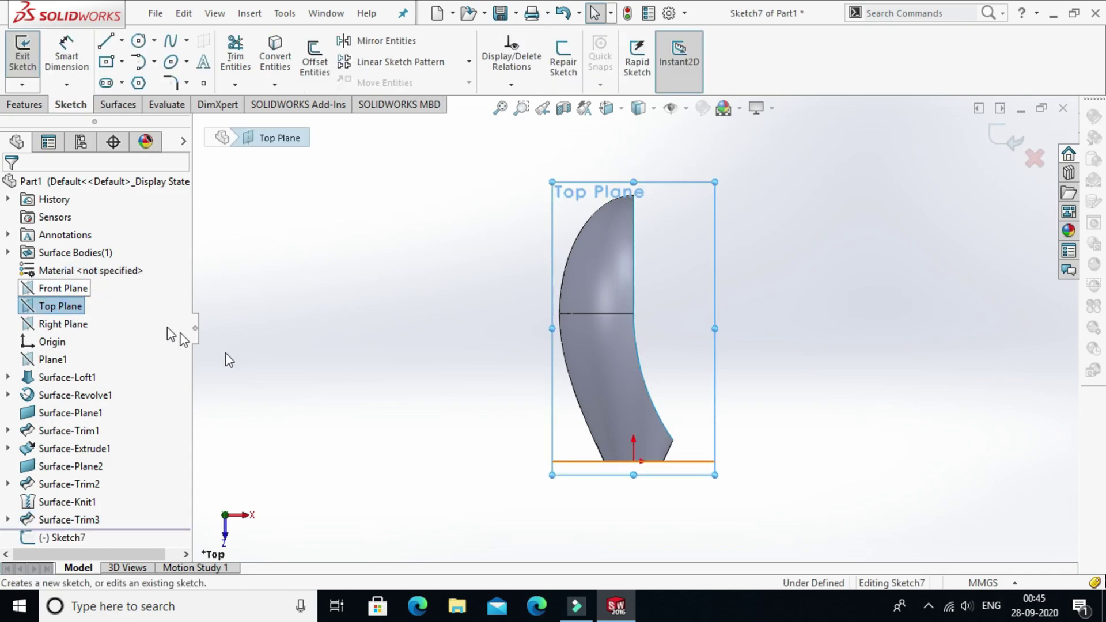
left_click(137, 42)
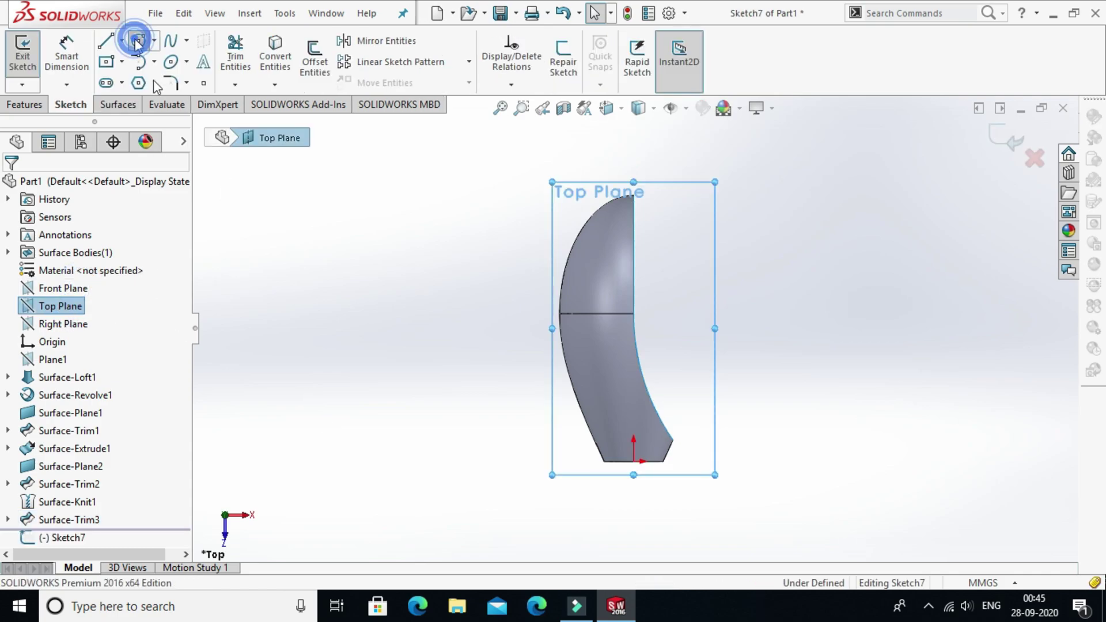
left_click(694, 246)
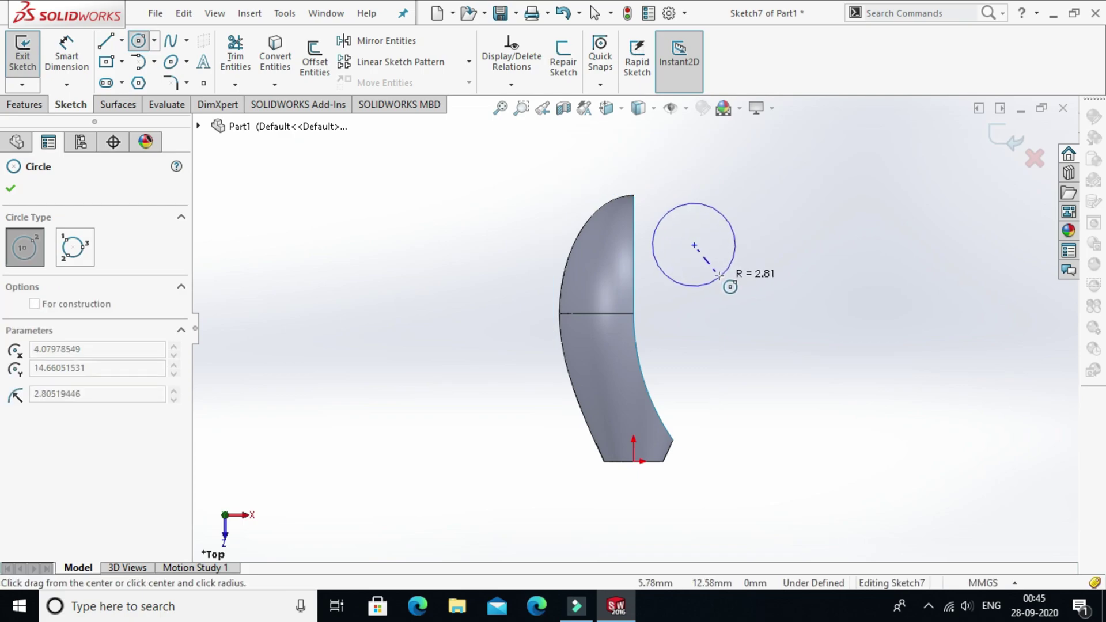
left_click(720, 278)
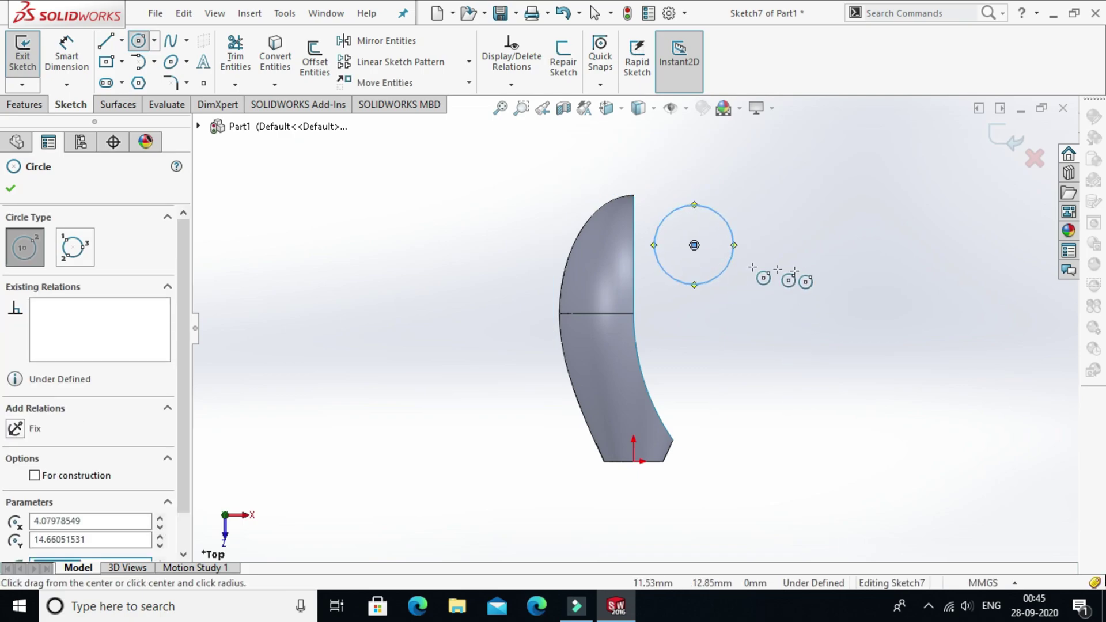
Step: Dimension the circle's diameter as 6 mm
key("d")
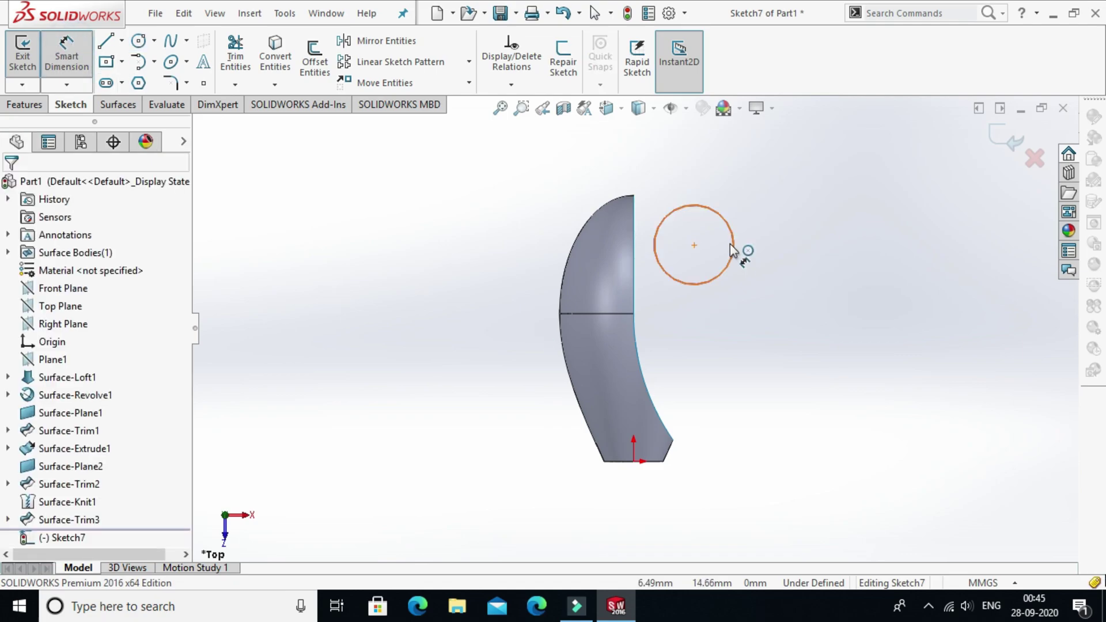
left_click(734, 245)
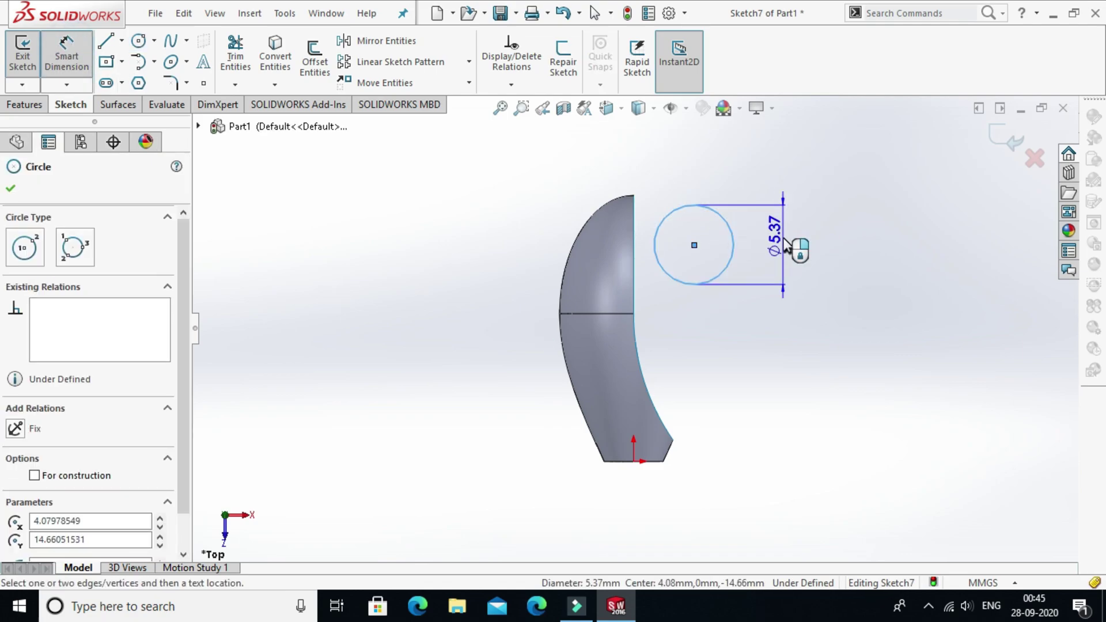
left_click(785, 244)
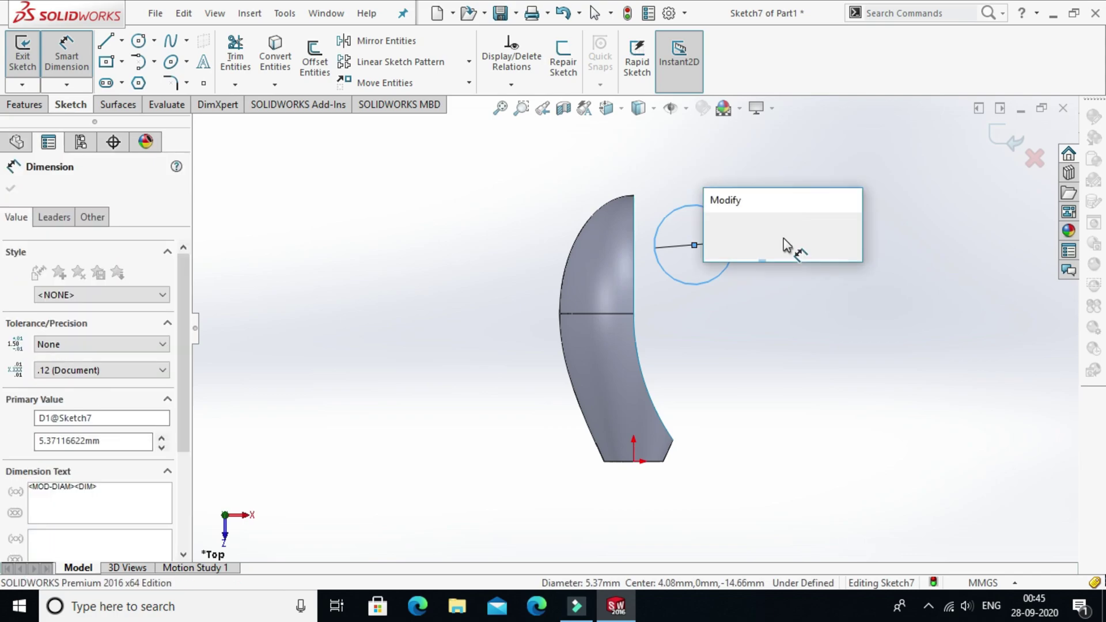
type("6")
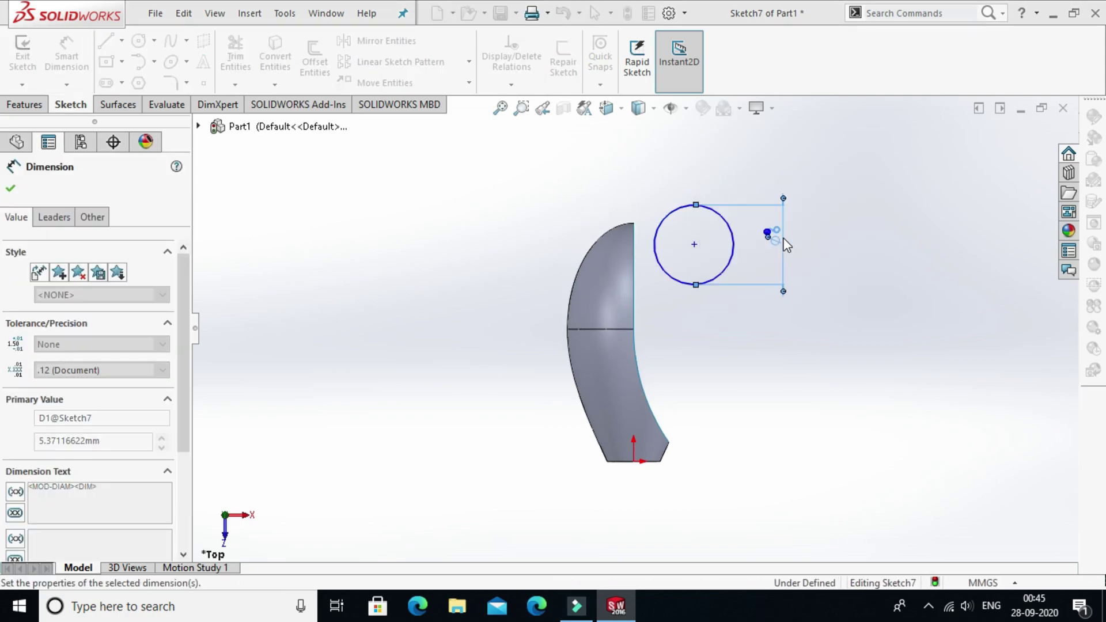
key("Return")
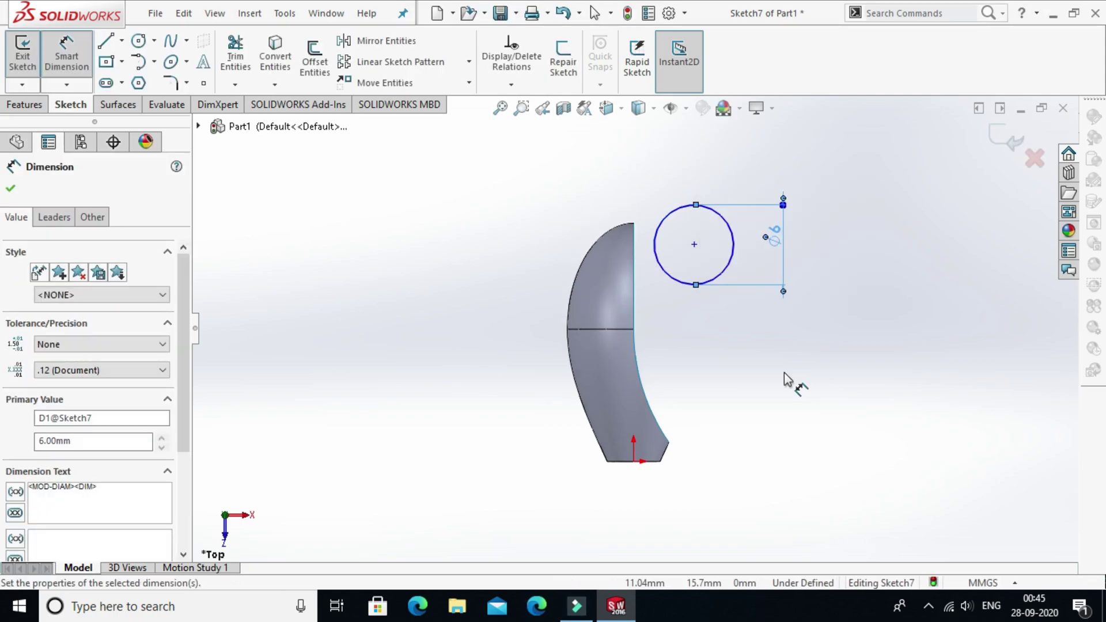
Step: Dimension the horizontal distance from the origin to the circle's center as 11 mm
left_click(634, 463)
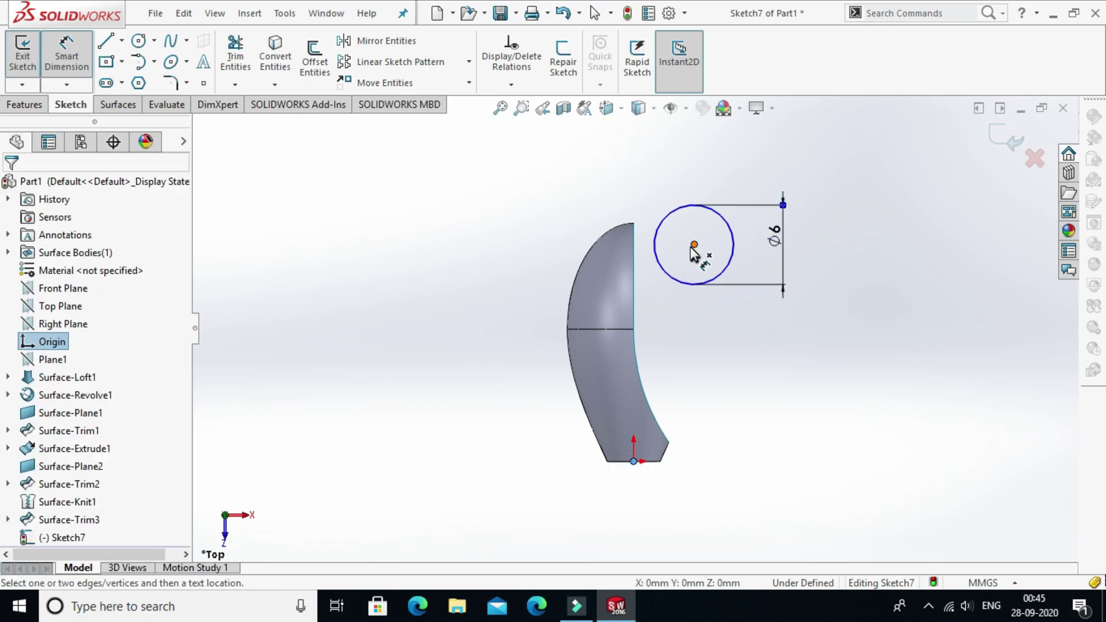
left_click(694, 245)
left_click(662, 482)
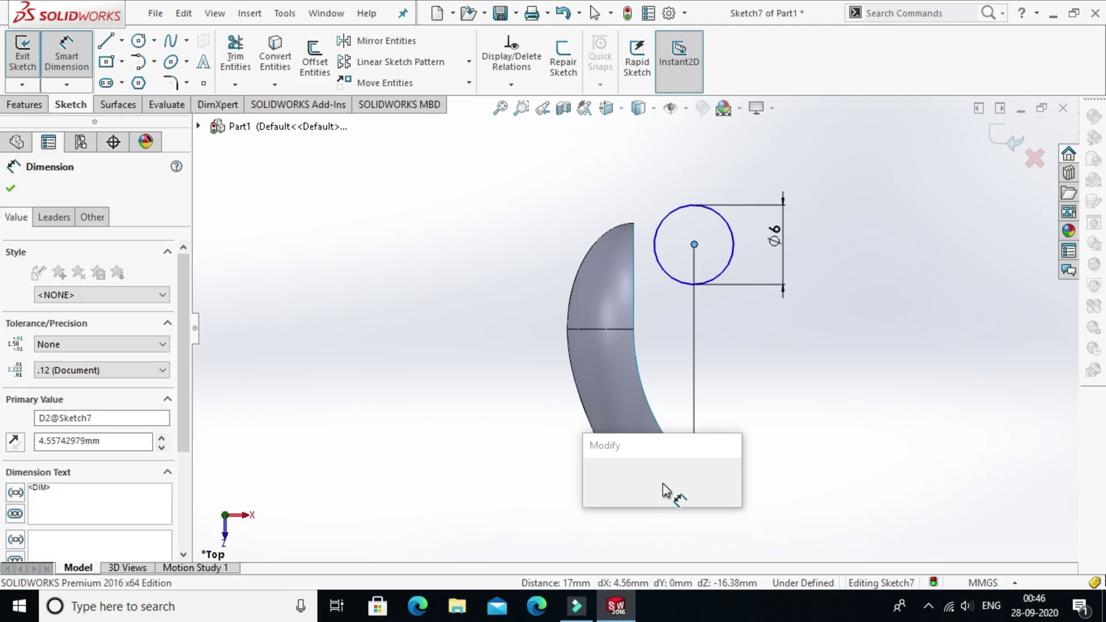
key("Return")
type("11")
key("Return")
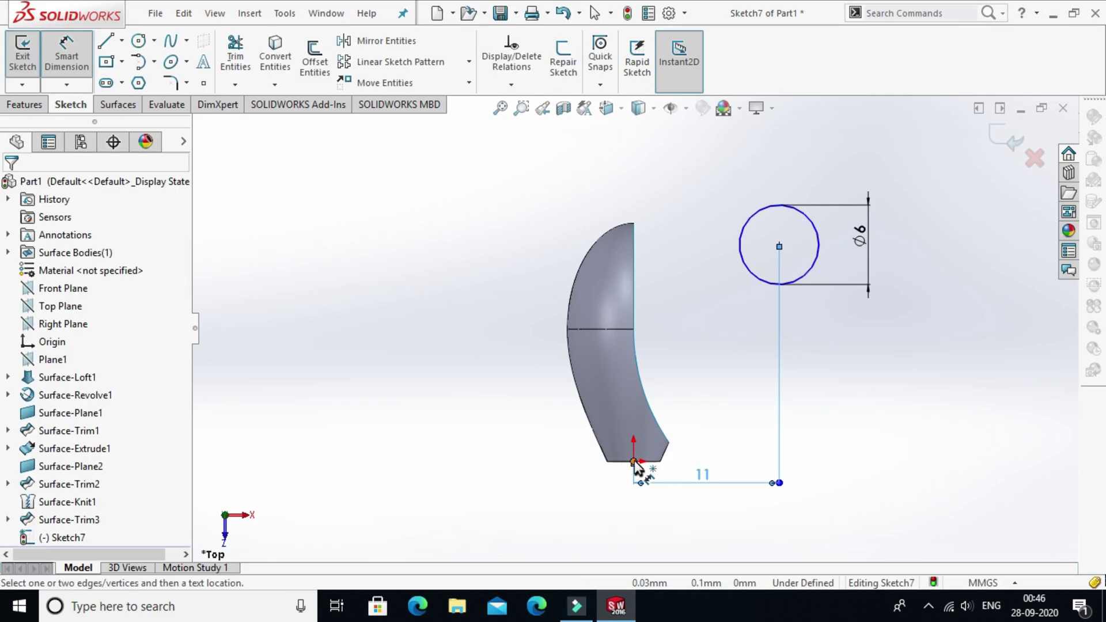
Step: Dimension the vertical distance from the origin to the circle's center as 12 mm
left_click(779, 244)
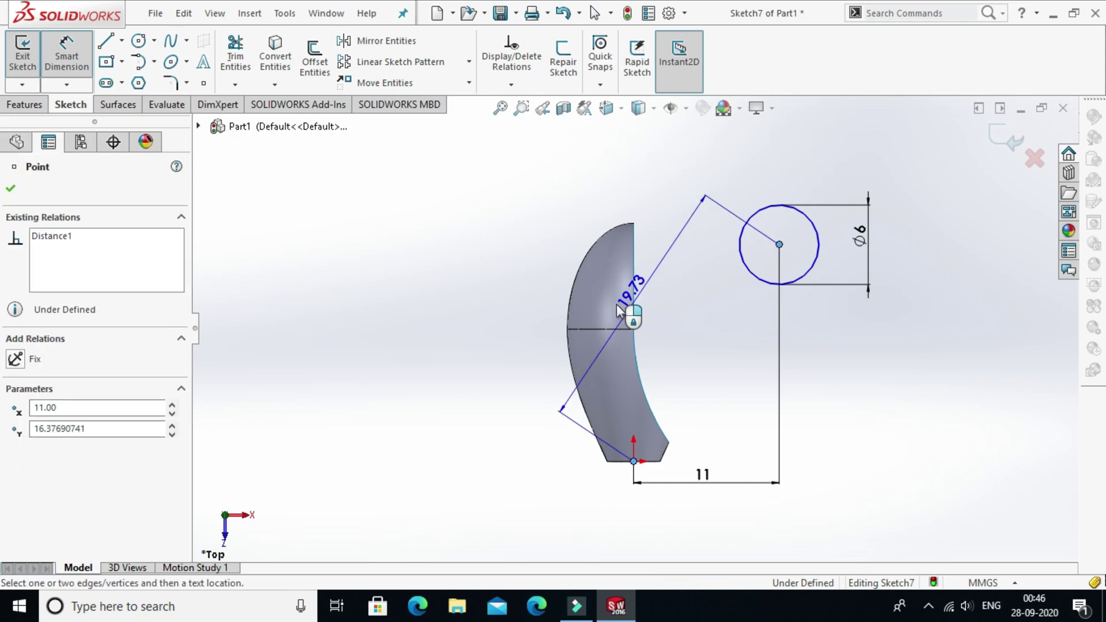
left_click(557, 374)
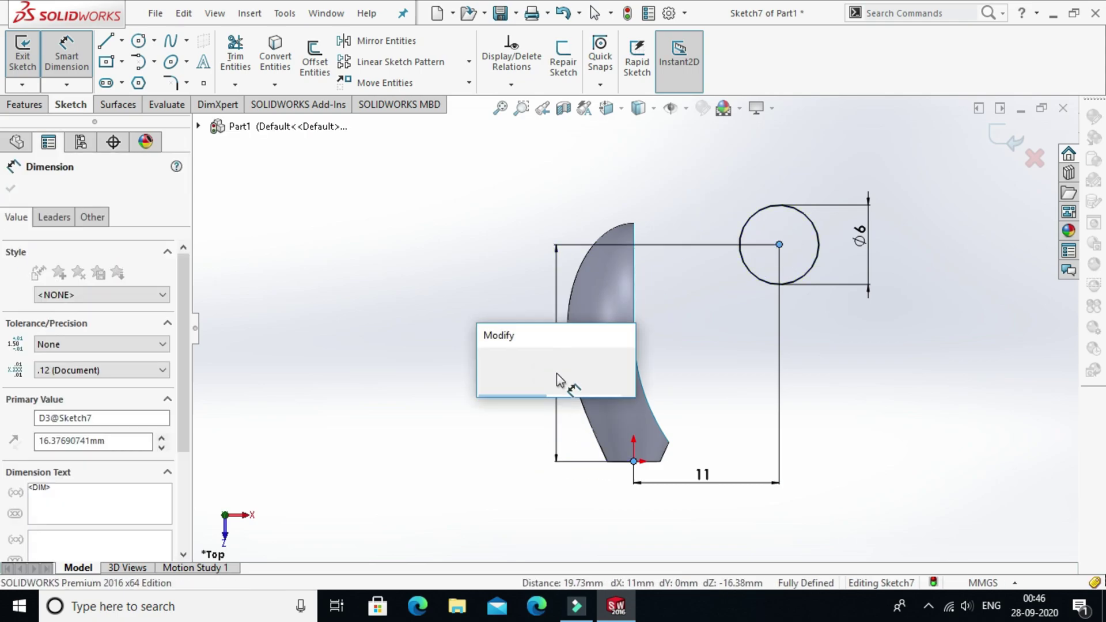
key("Return")
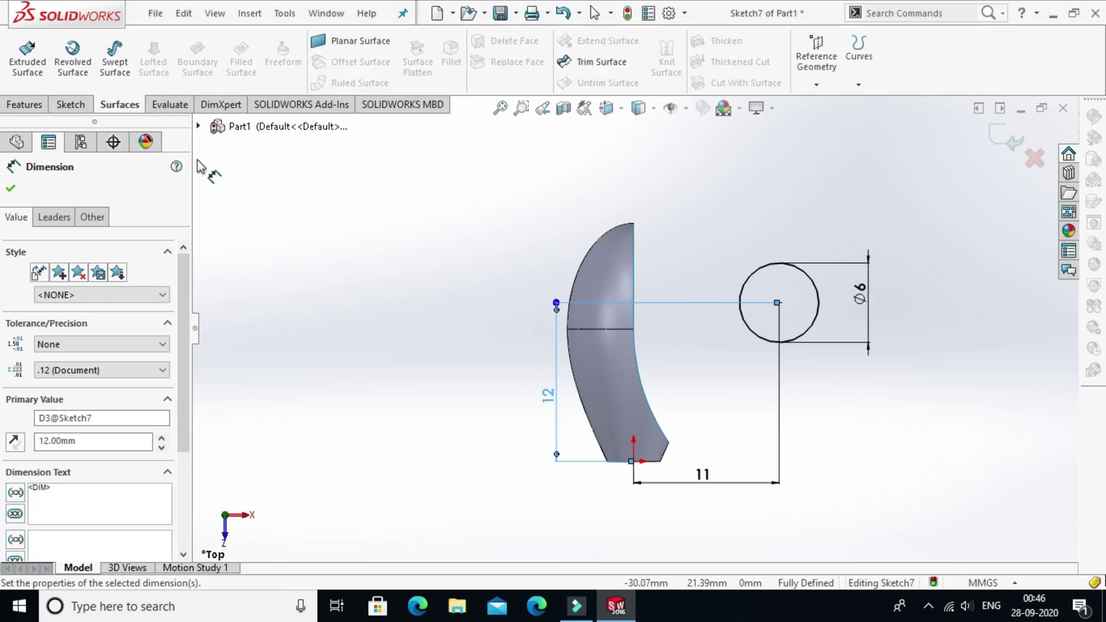
Step: Start an extruded surface from the circle sketch with a 5 mm start offset, reversed to below the sketch plane
left_click(40, 76)
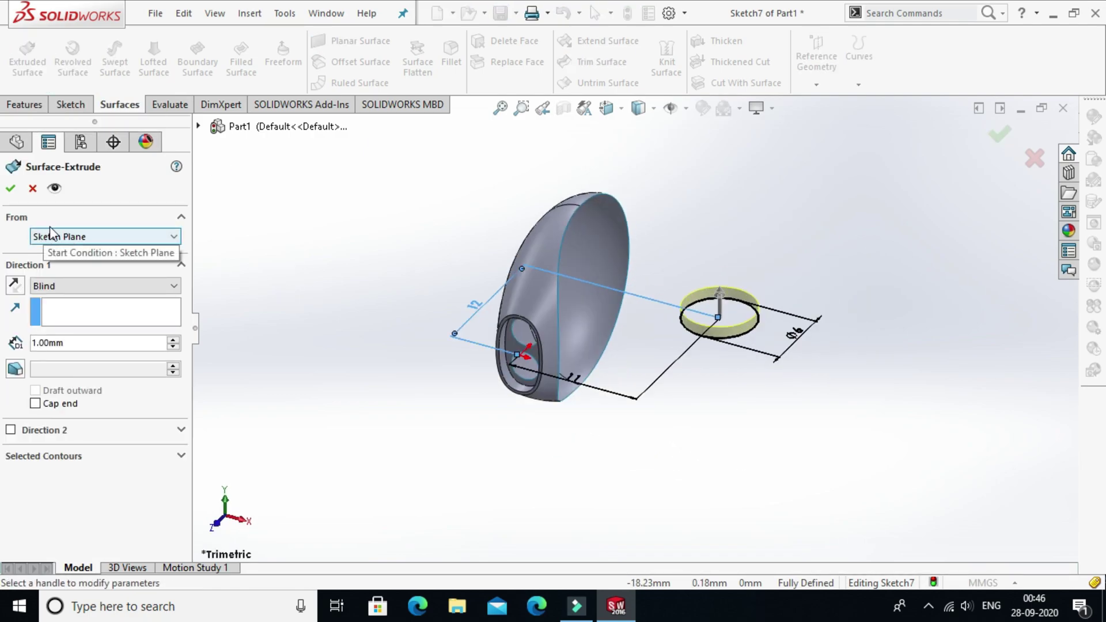
left_click(82, 237)
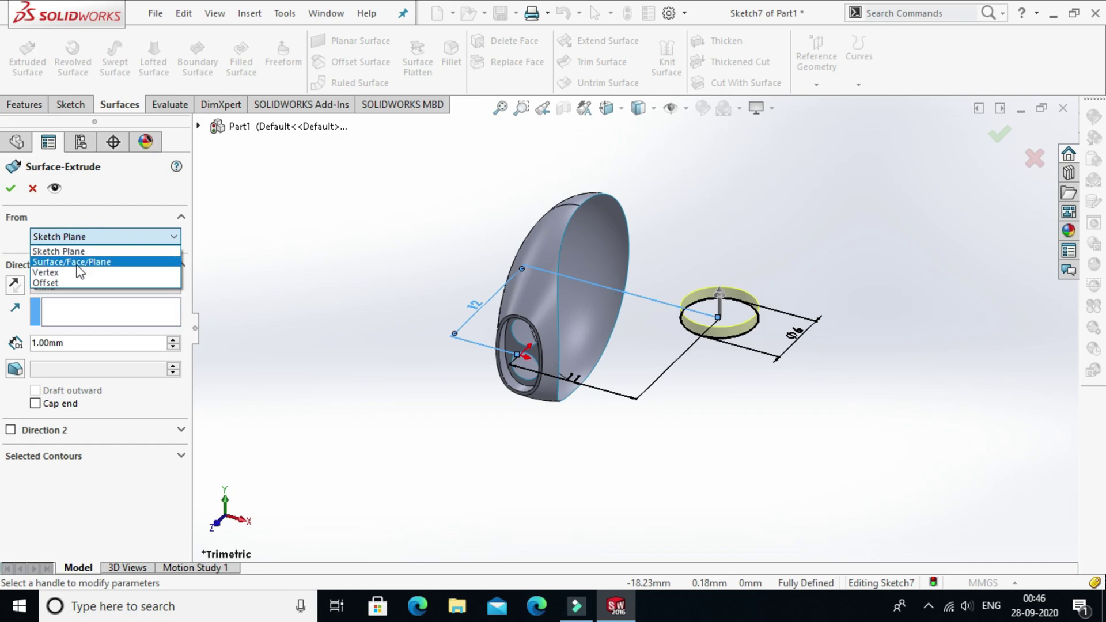
left_click(71, 282)
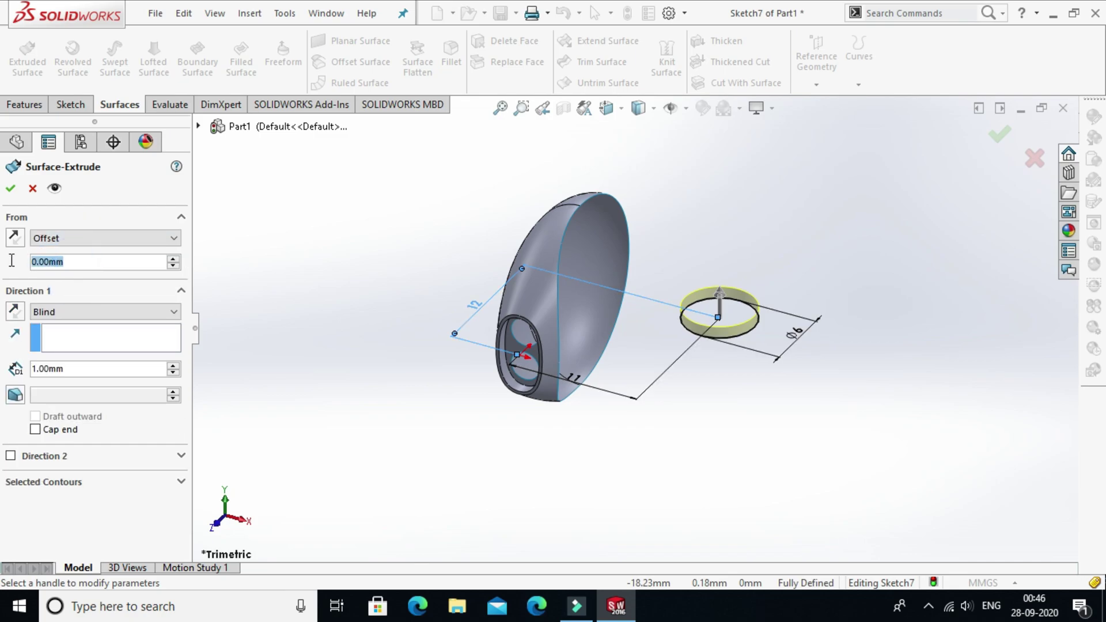
type("5")
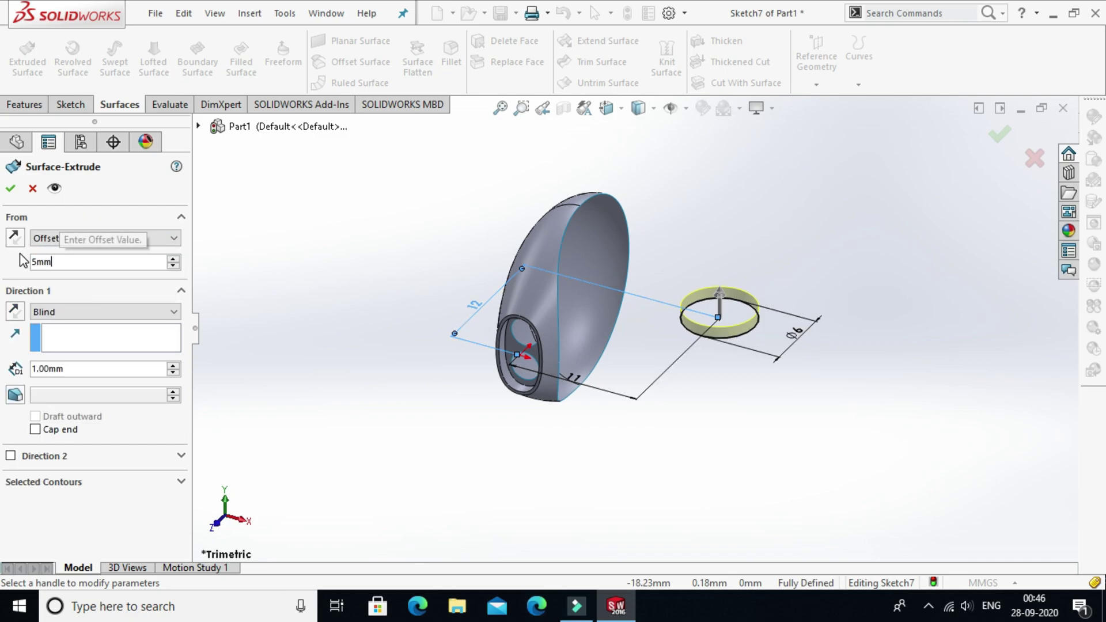
key("Return")
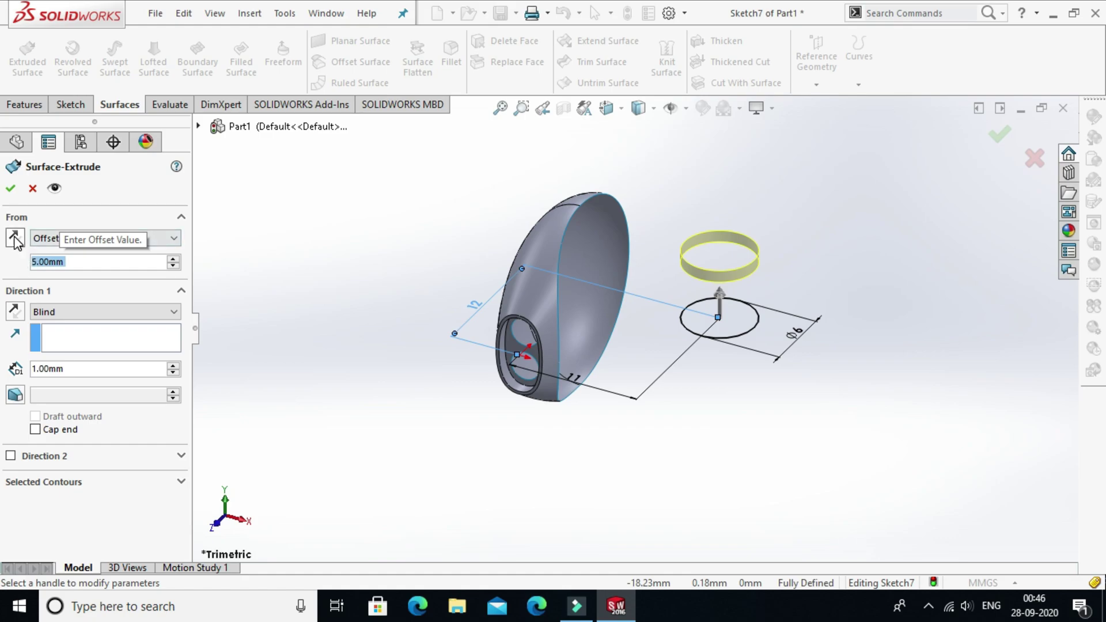
left_click(15, 240)
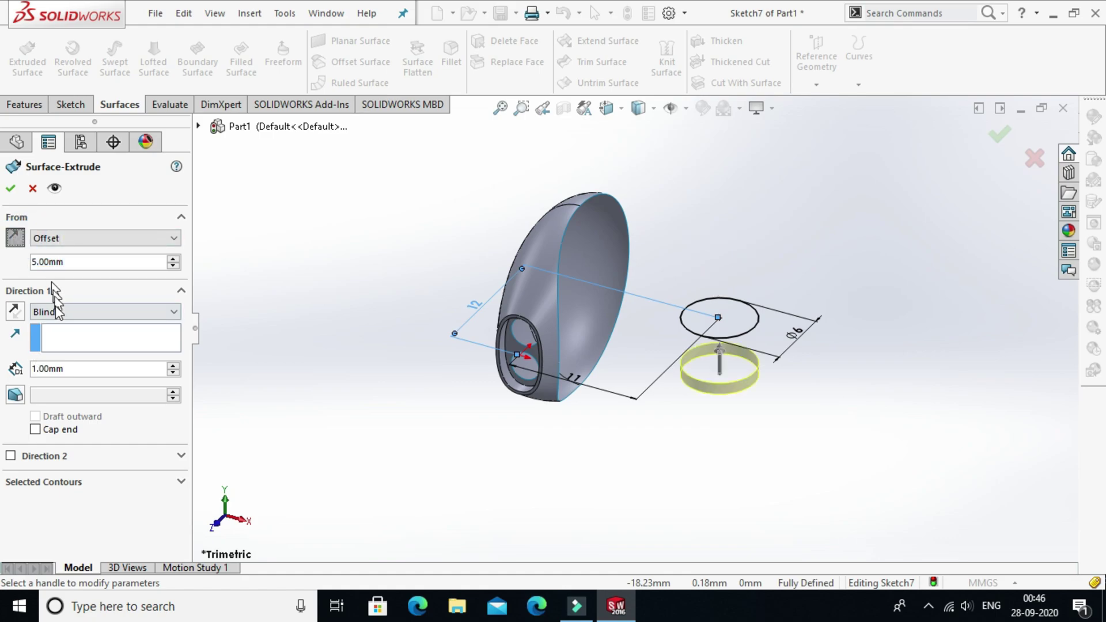
Step: Extrude the circle surface to a blind depth of 28 mm in the reversed, downward direction with a capped end
left_click_drag(38, 368, 31, 369)
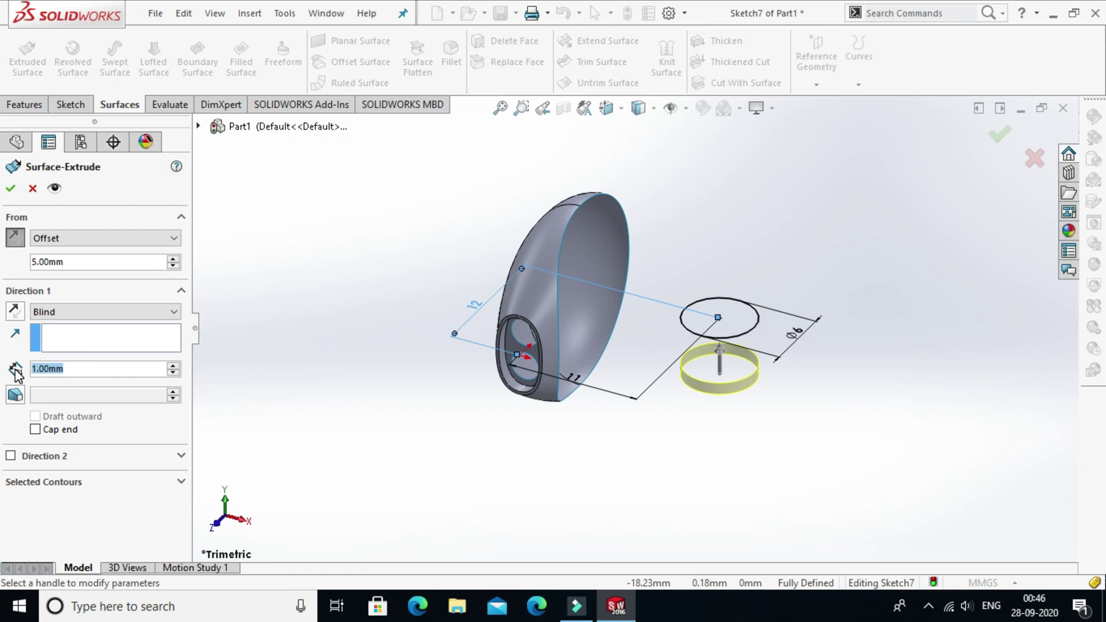
type("28mm")
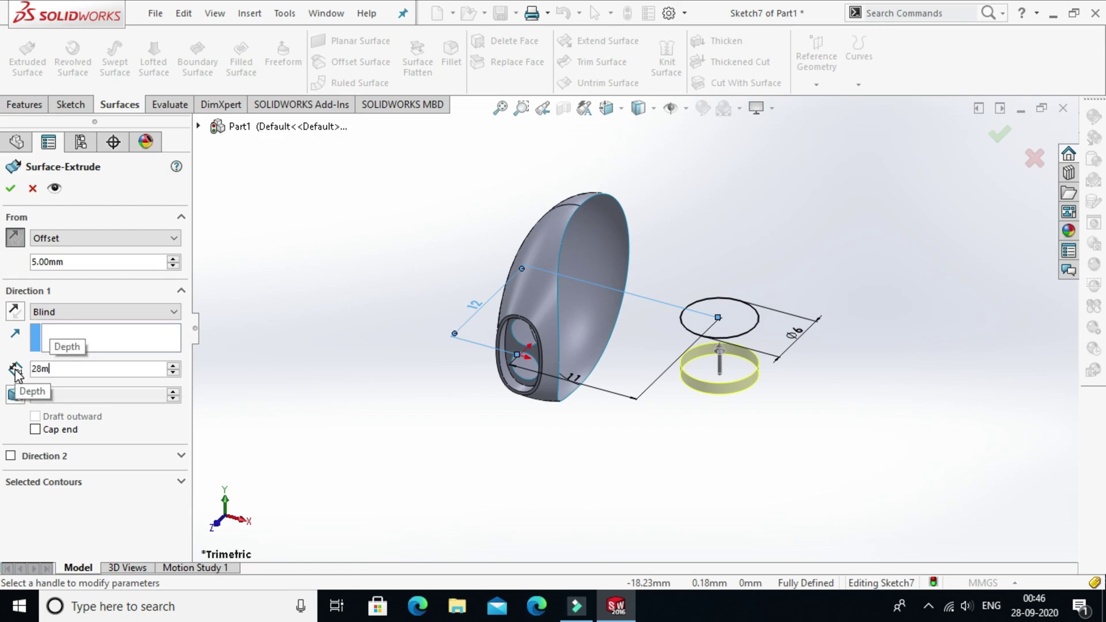
key("Return")
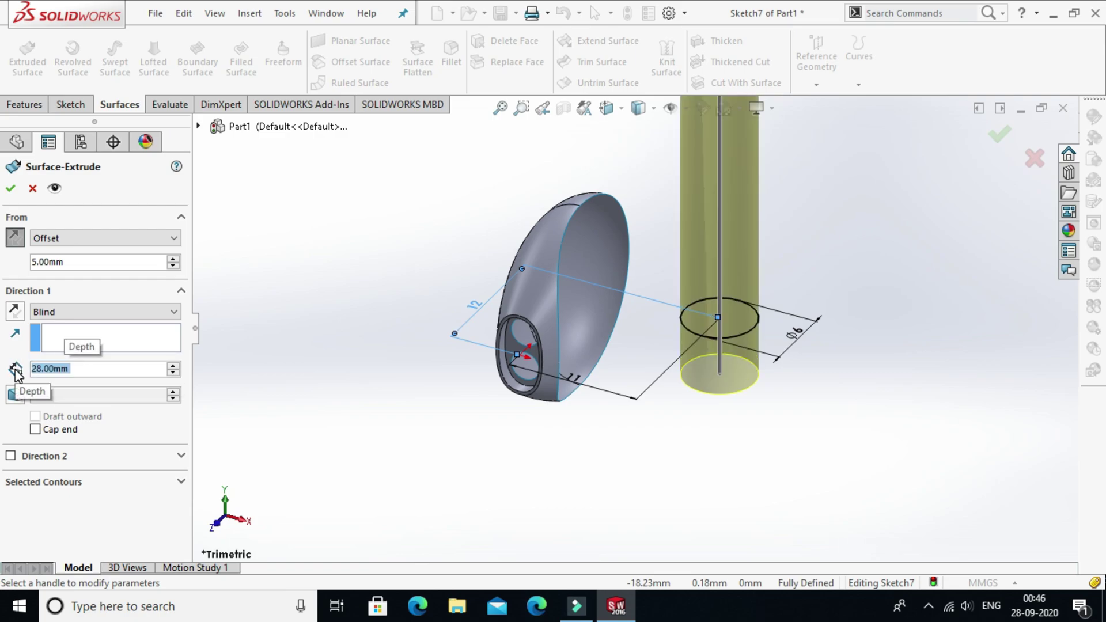
left_click(14, 311)
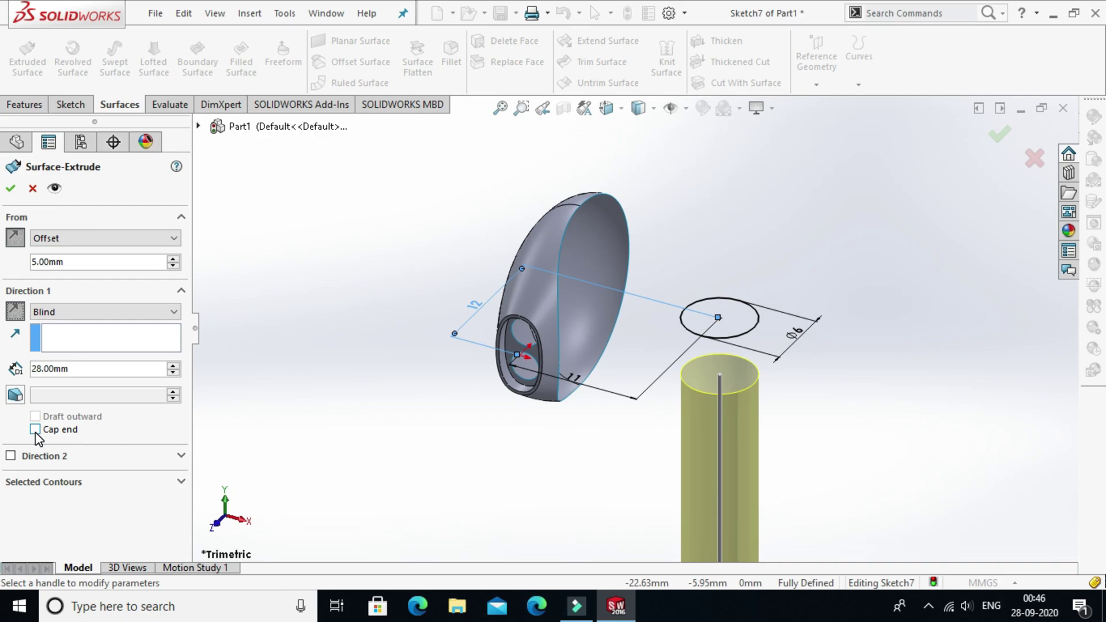
left_click(36, 430)
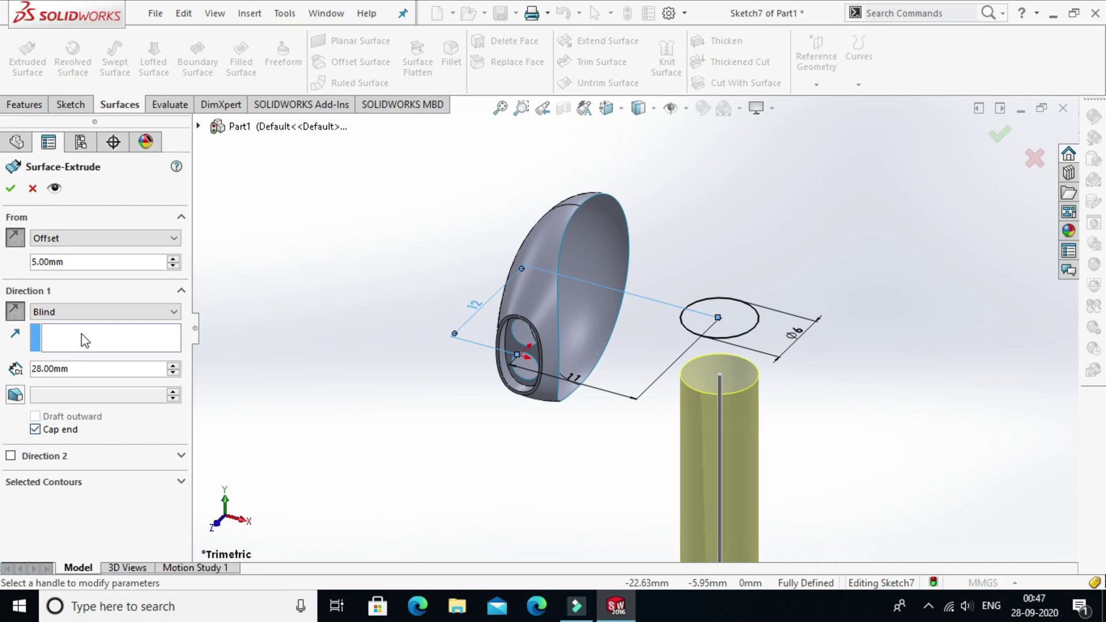
left_click(9, 189)
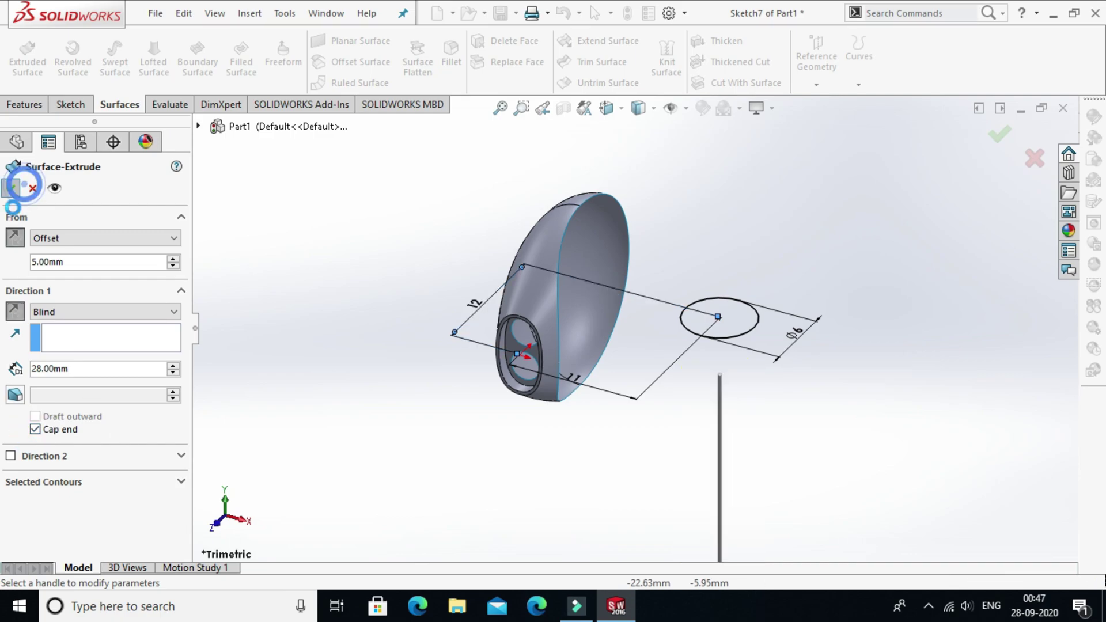
Step: Start a new sketch on the Top Plane and draw a horizontal line across the full diameter of the cylinder's circular outline
left_click(50, 309)
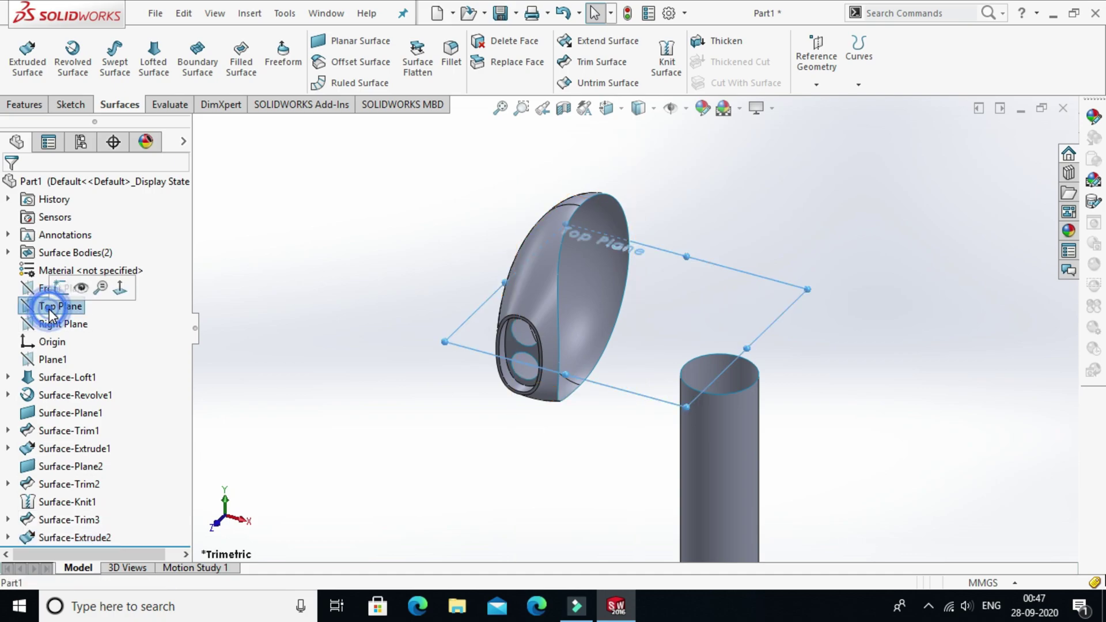
left_click(59, 288)
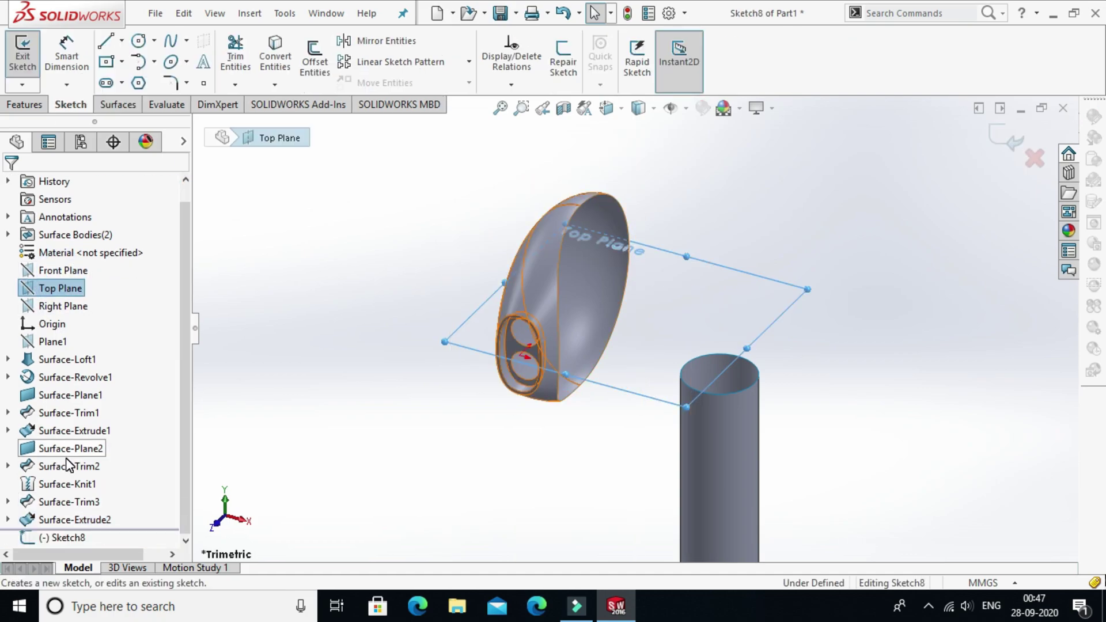
left_click(68, 539)
right_click(68, 539)
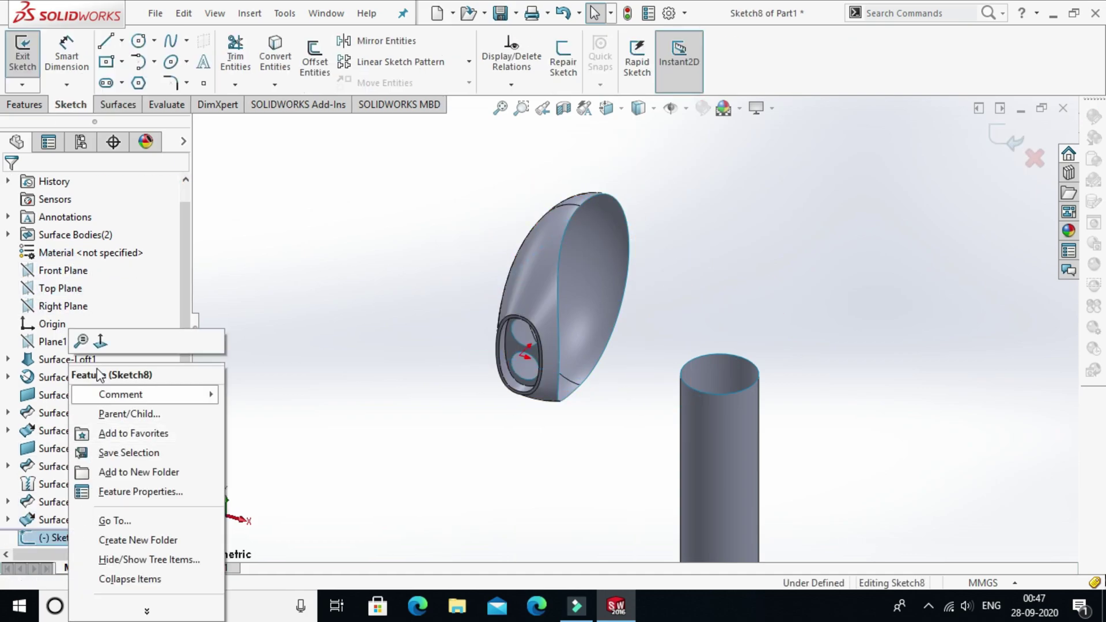
left_click(91, 344)
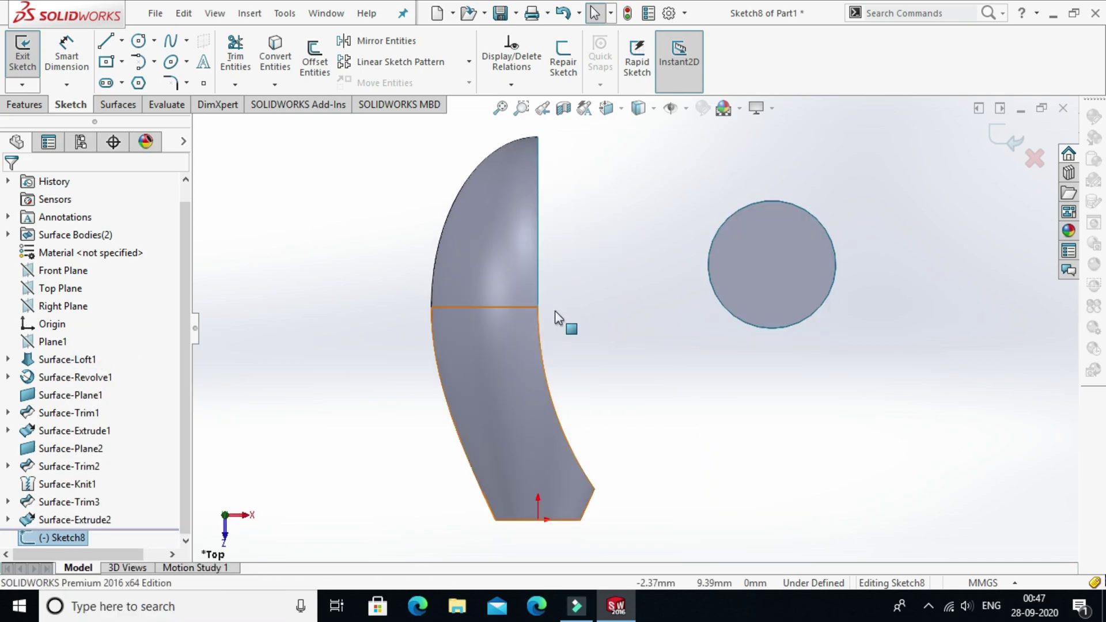
left_click(121, 41)
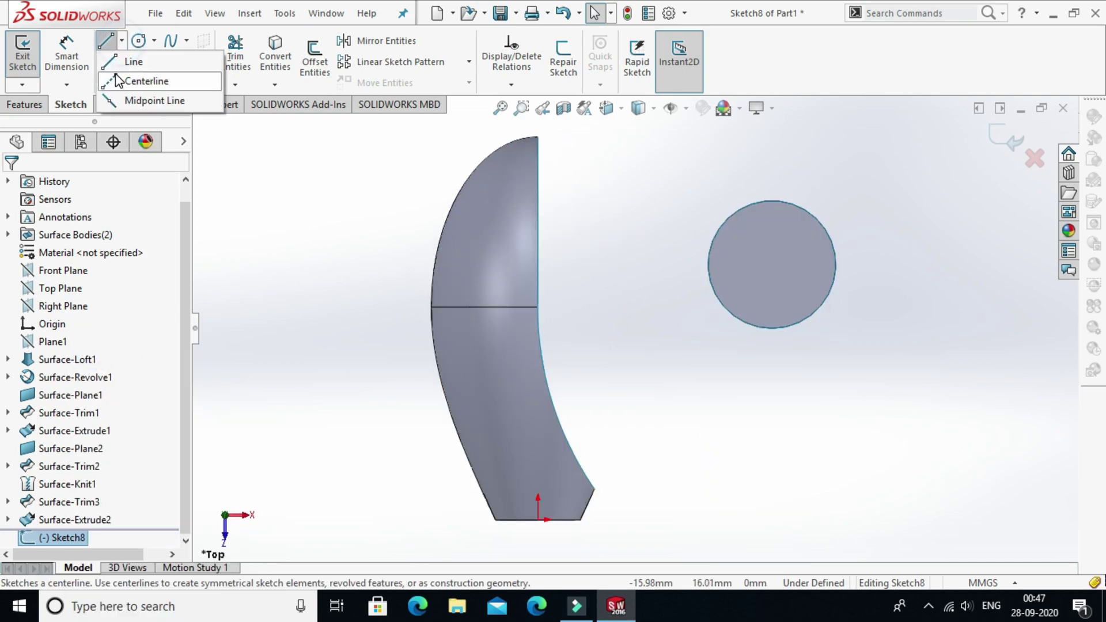
left_click(124, 61)
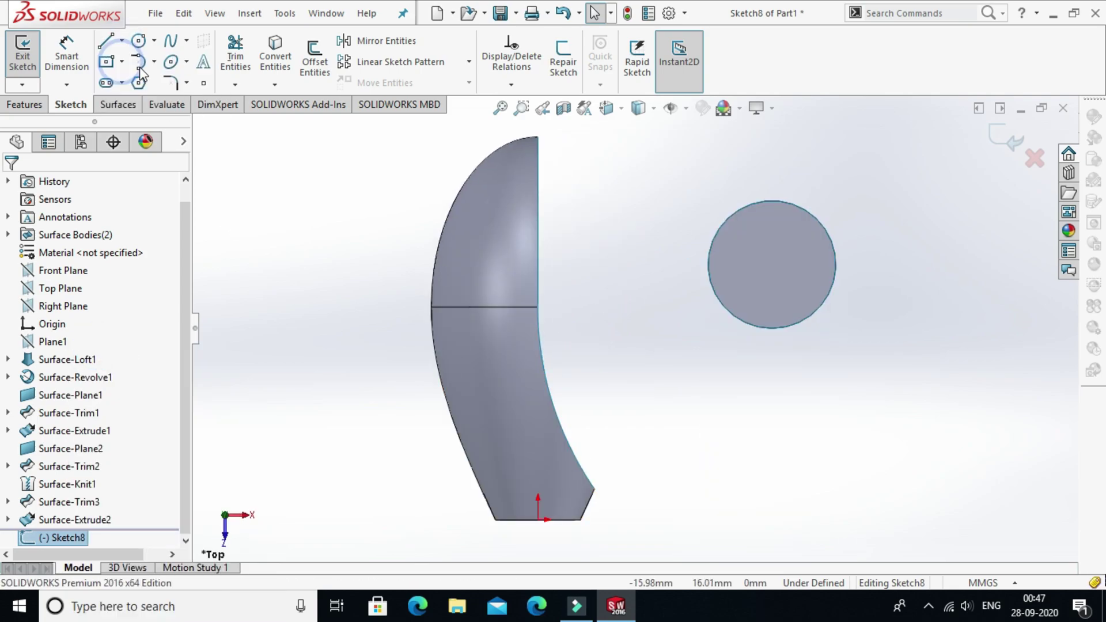
left_click(709, 265)
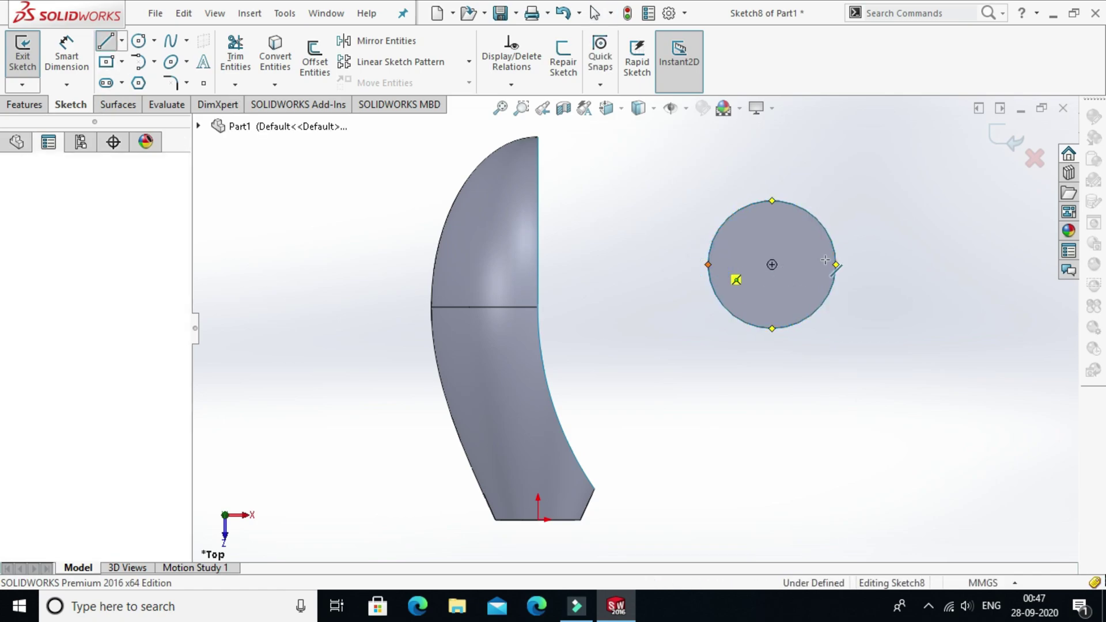
left_click(836, 265)
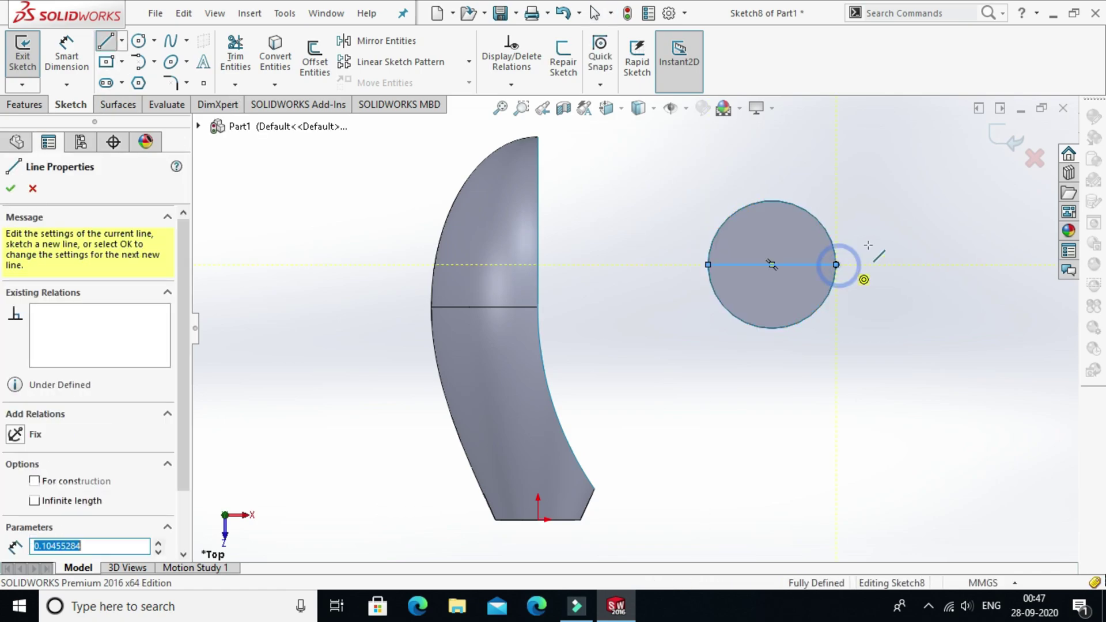
right_click(832, 189)
left_click(863, 211)
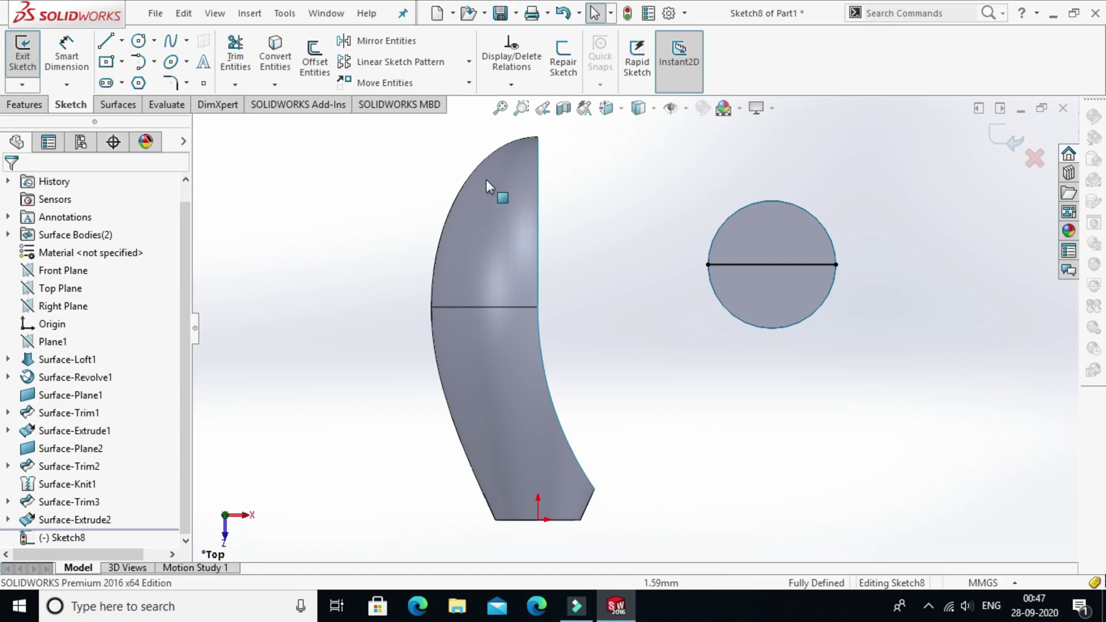
Step: Split the cylinder's side face with a projection Split Line using the current line sketch
left_click(109, 104)
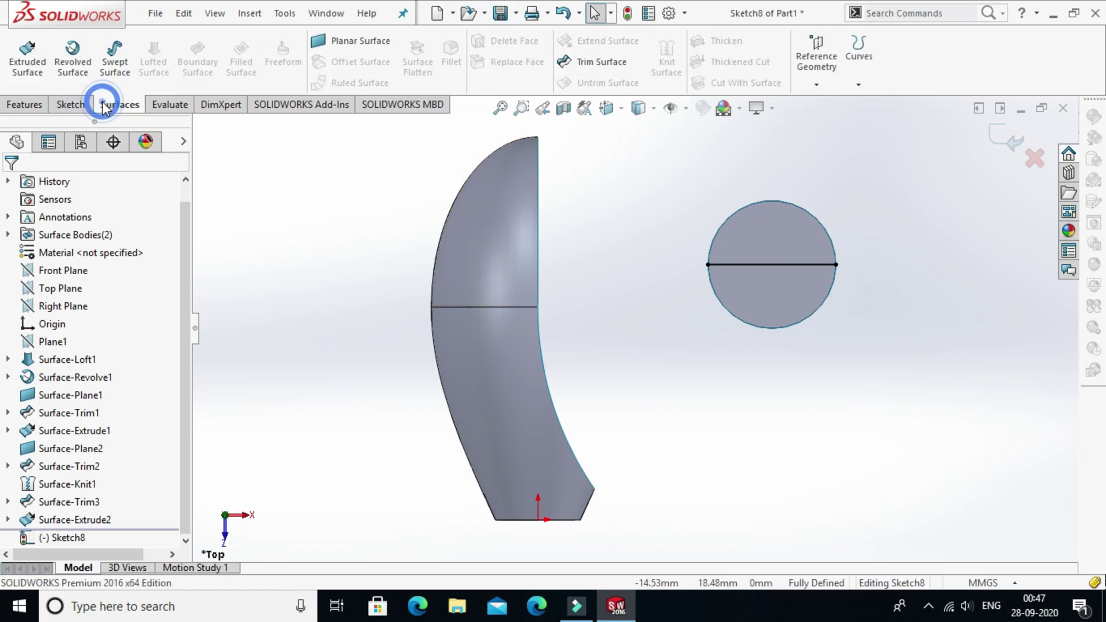
left_click(858, 87)
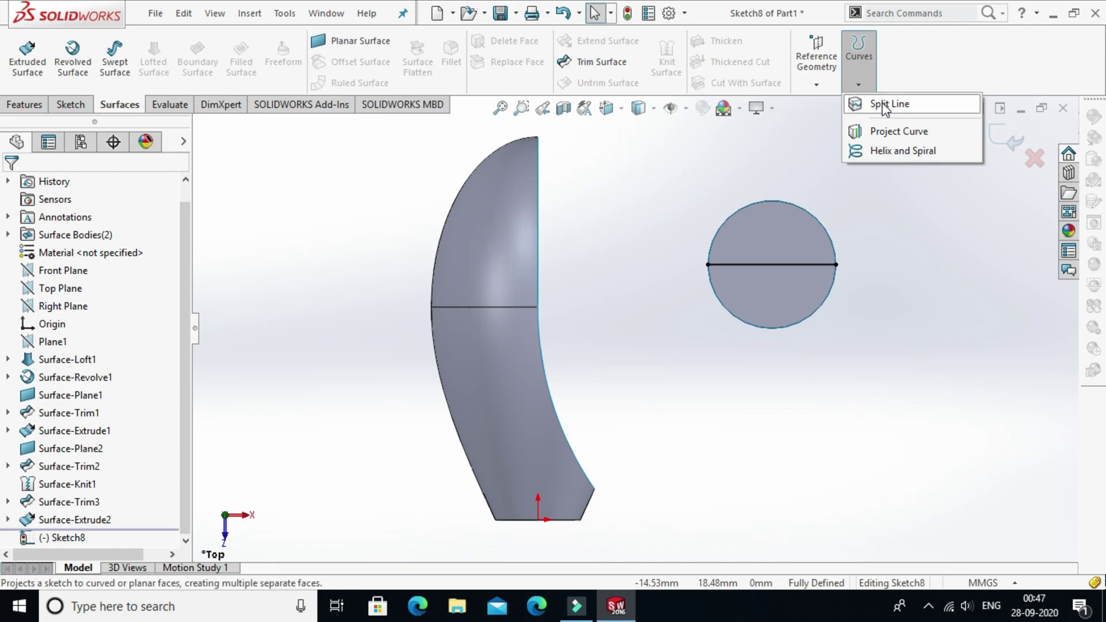
left_click(886, 105)
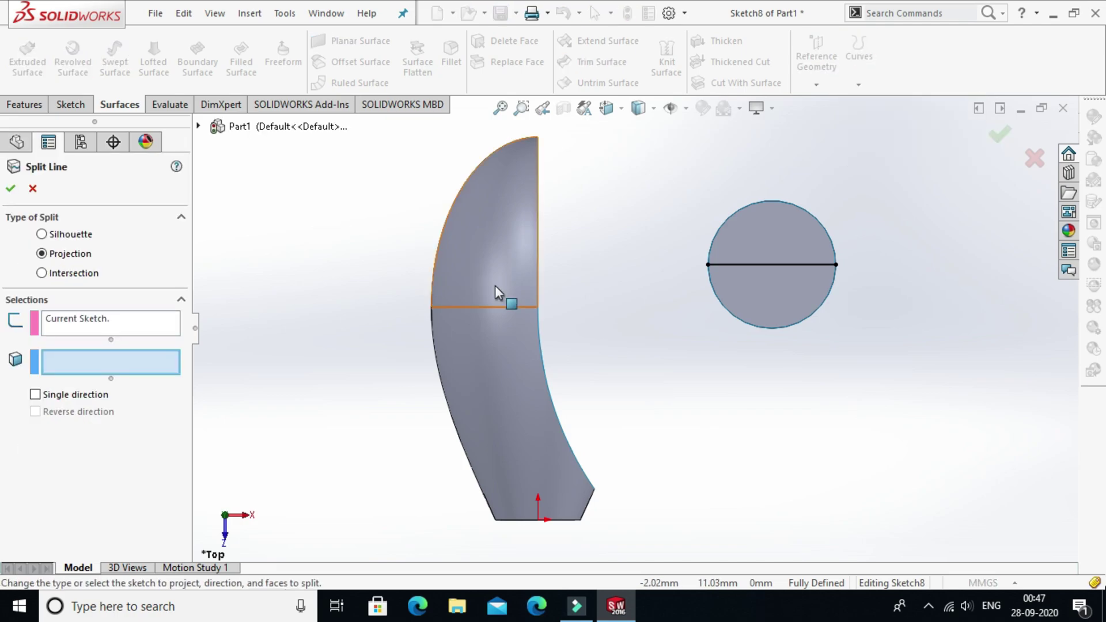
key("ctrl+7")
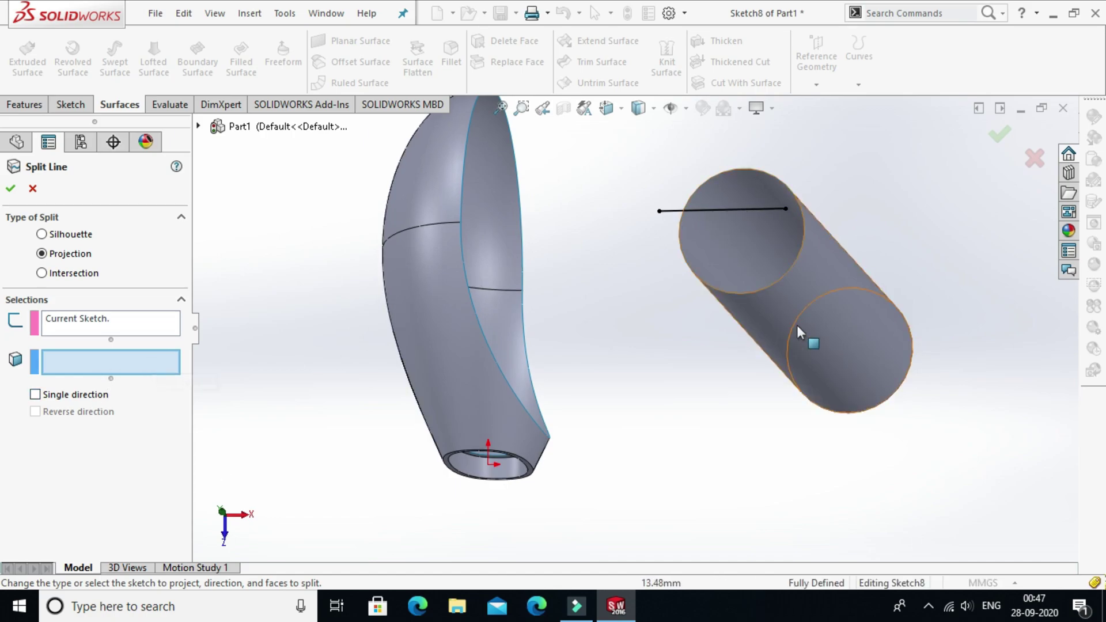
left_click(797, 325)
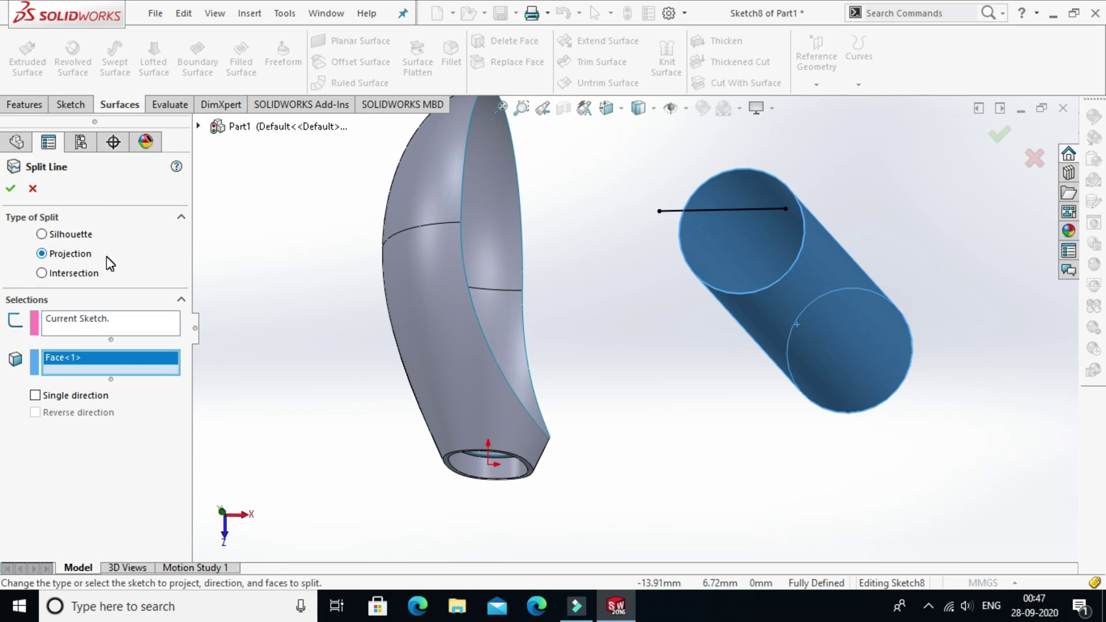
left_click(11, 191)
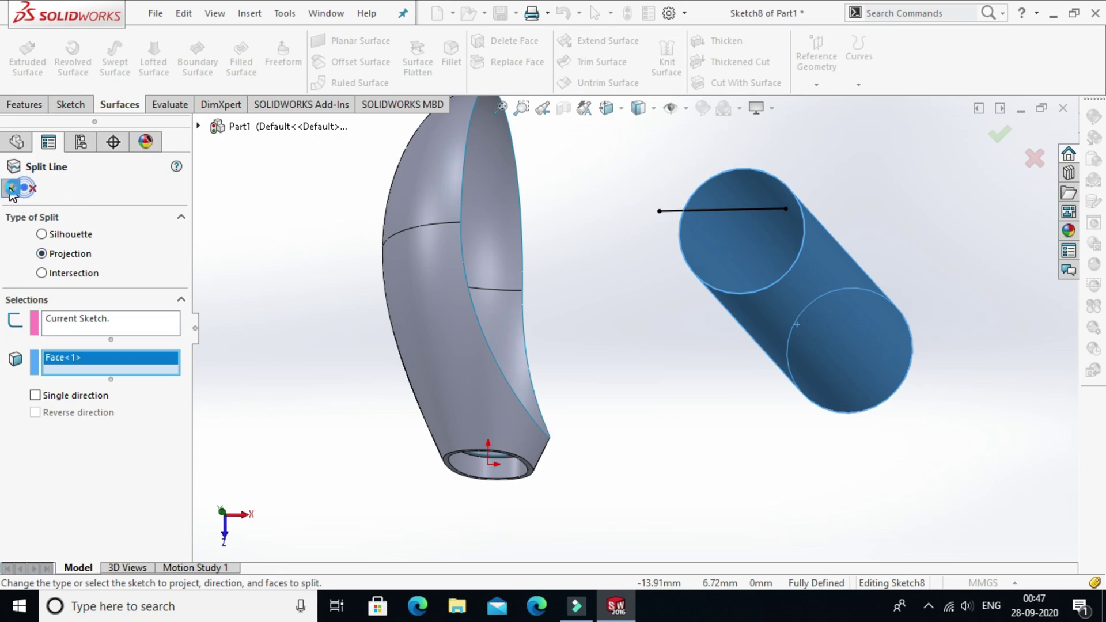
Step: Start a lofted surface and pick the closed loop of the bulb body's open trimmed edge as the first profile
middle_click_drag(283, 378, 242, 359)
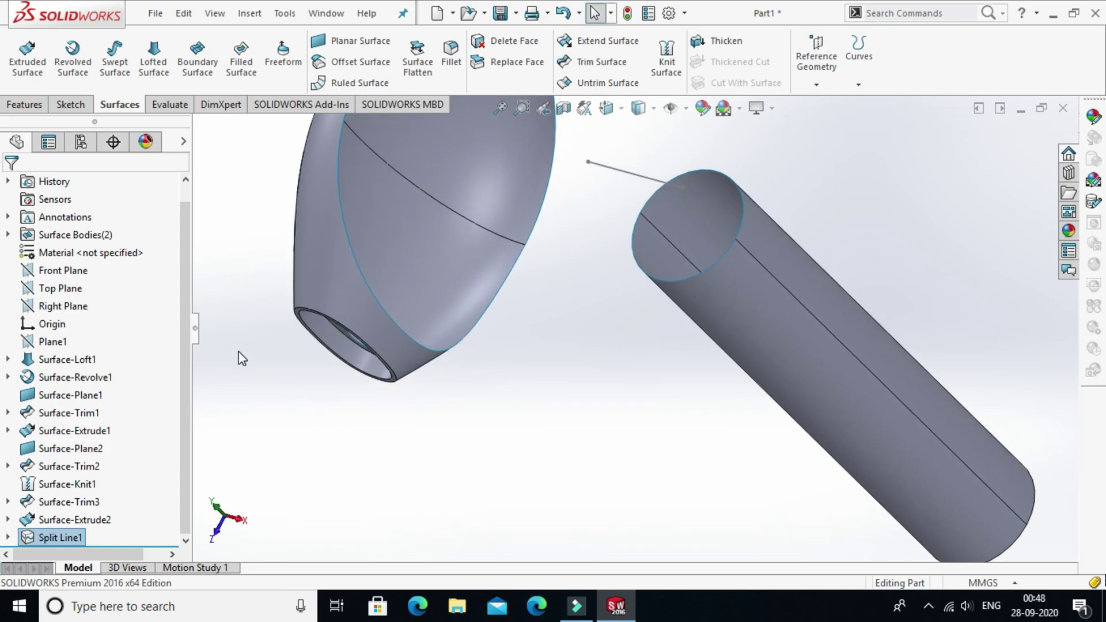
key("f")
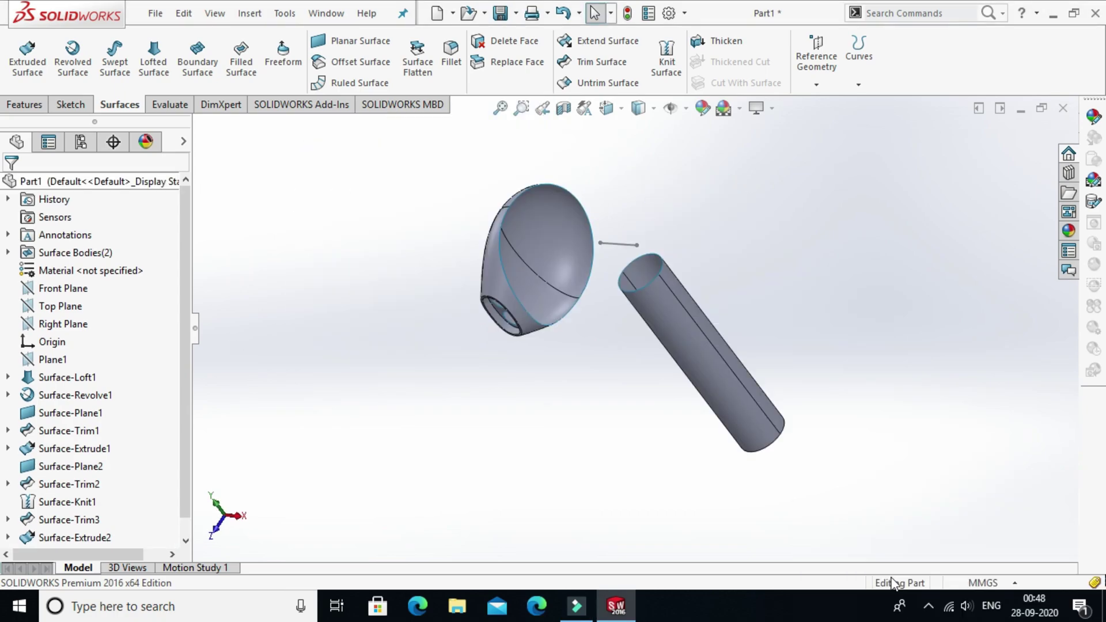
middle_click_drag(644, 328, 649, 337)
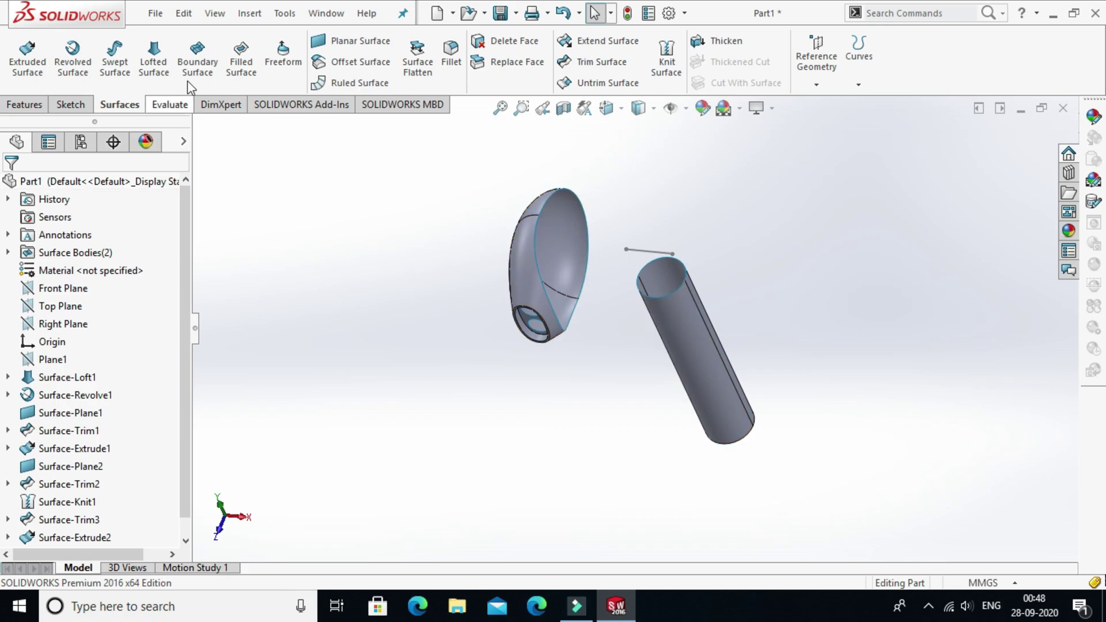
left_click(156, 60)
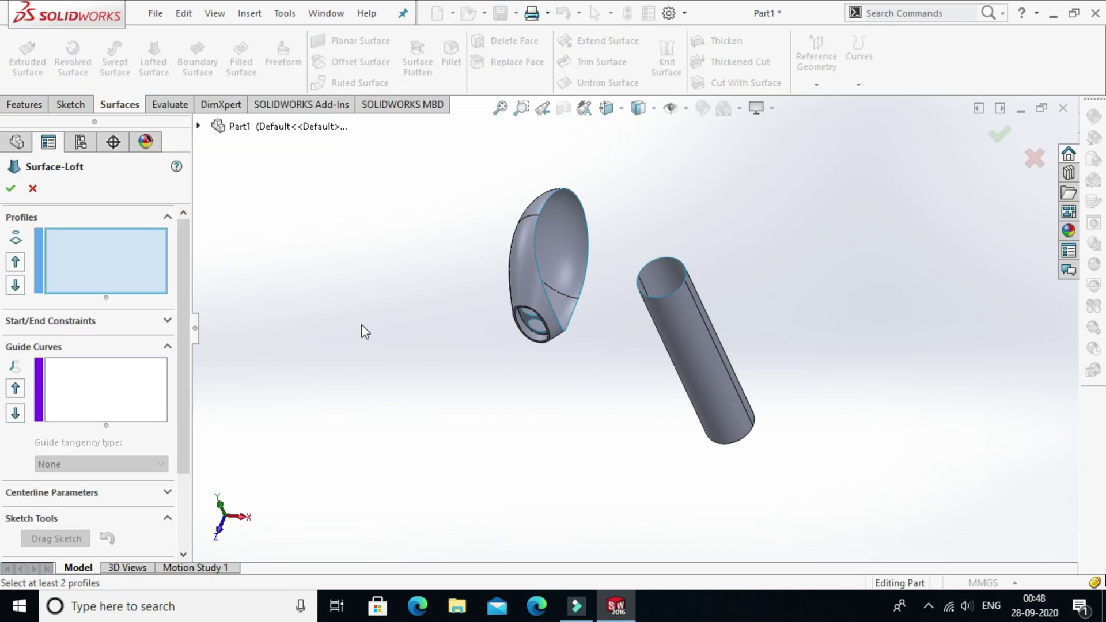
right_click(129, 255)
left_click(200, 286)
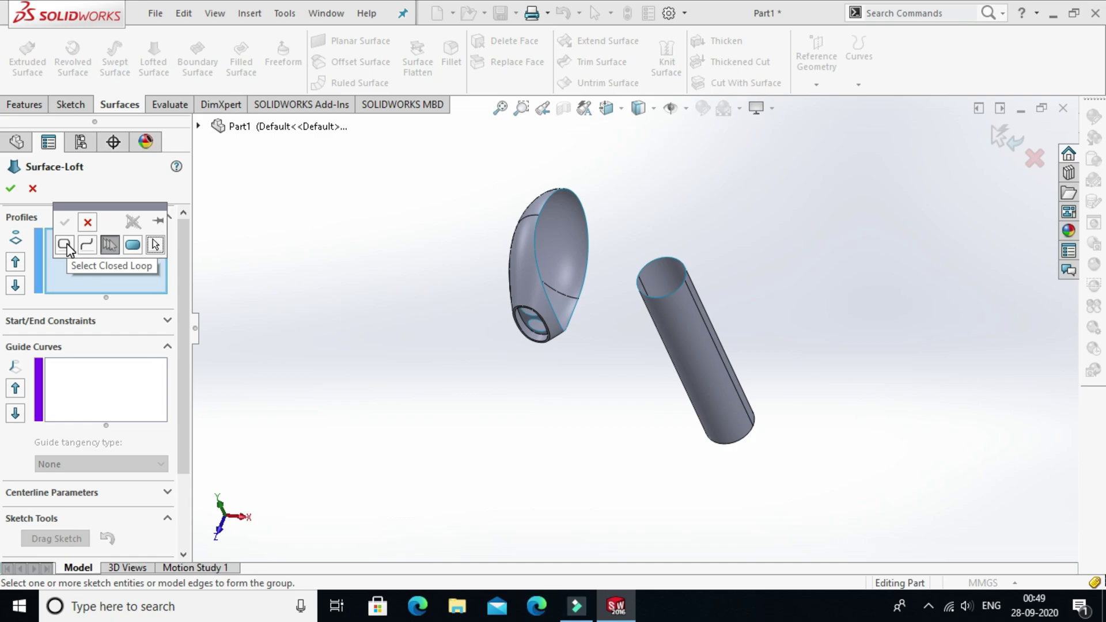
left_click(65, 245)
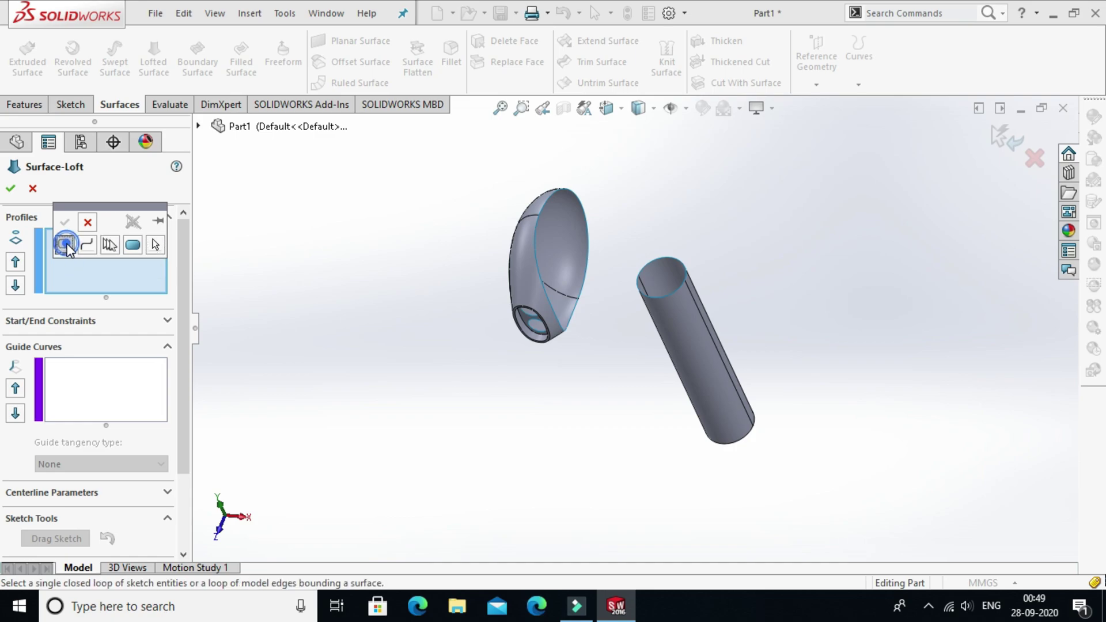
left_click(538, 267)
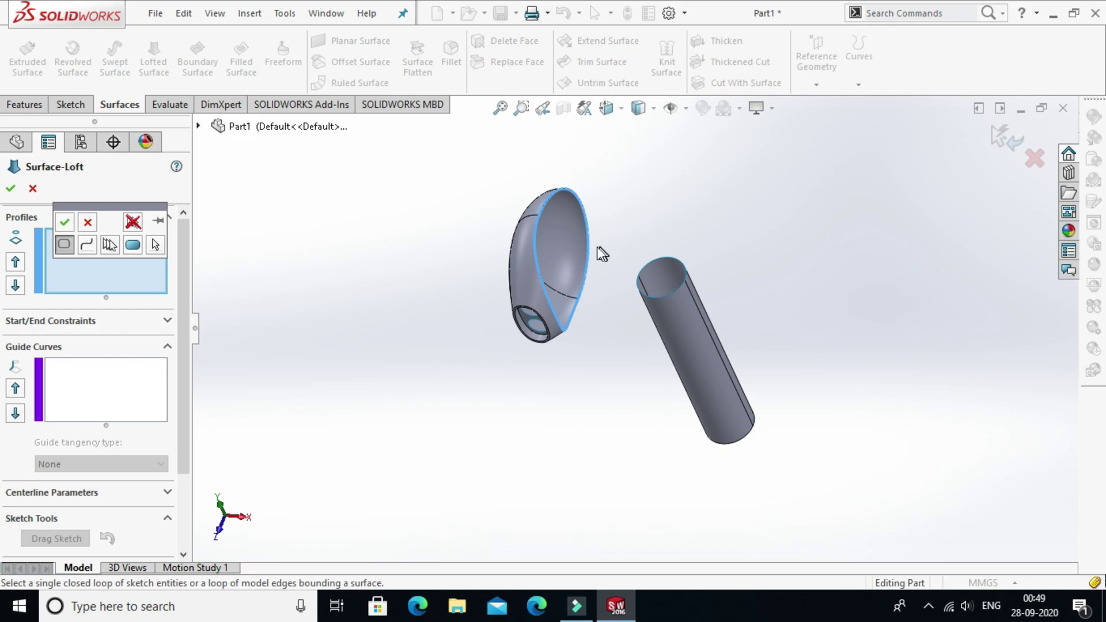
left_click(64, 221)
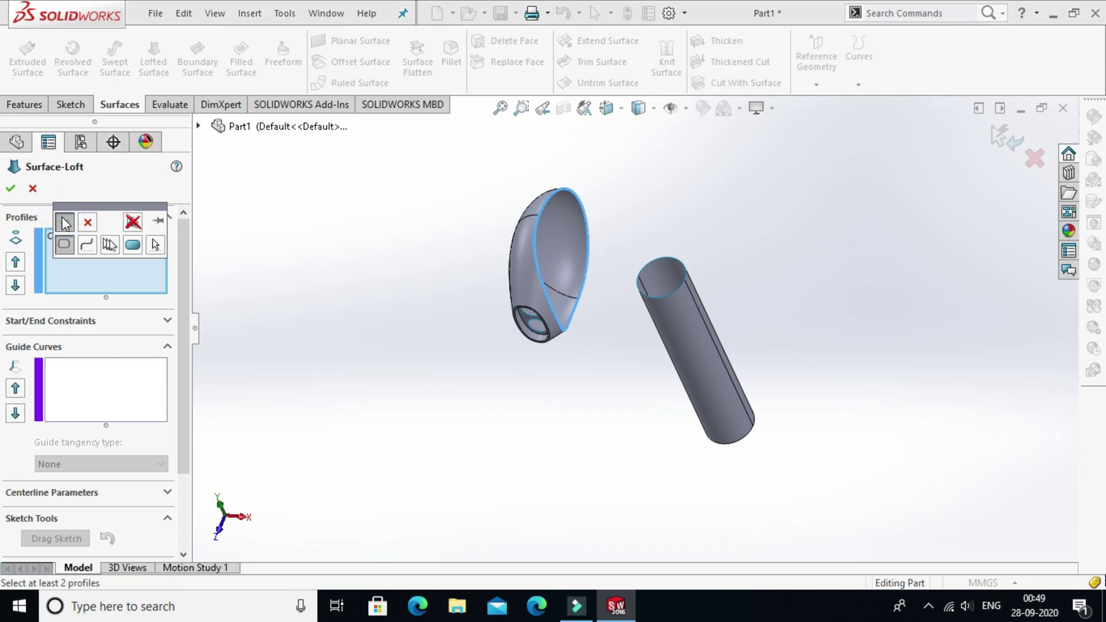
Step: Add the closed loop of the cylinder's upper open edge as the second loft profile
right_click(104, 268)
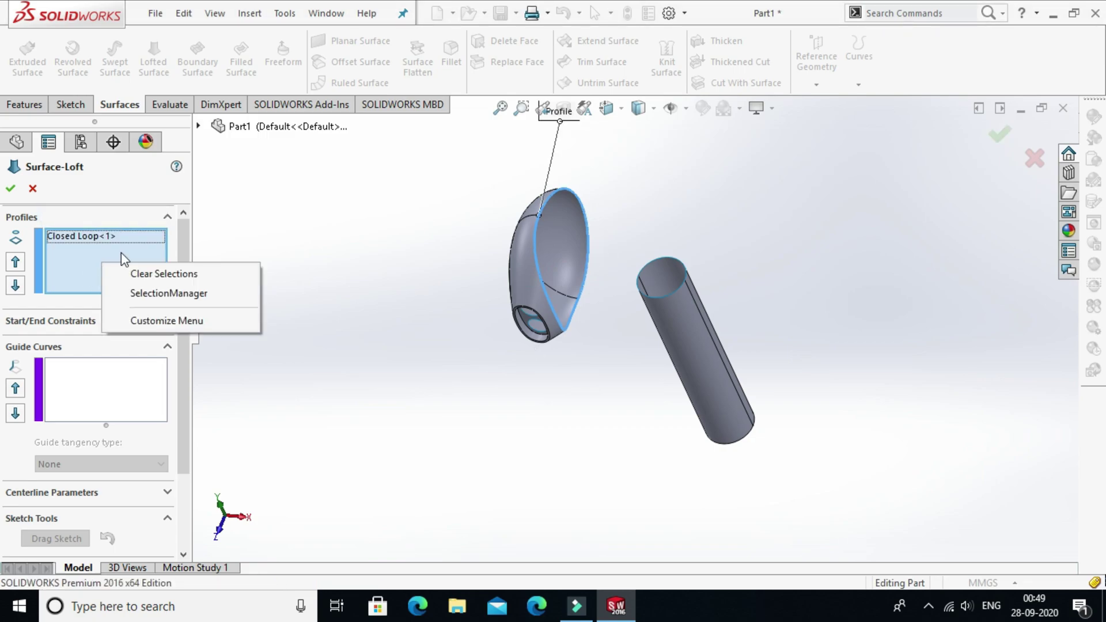
left_click(173, 294)
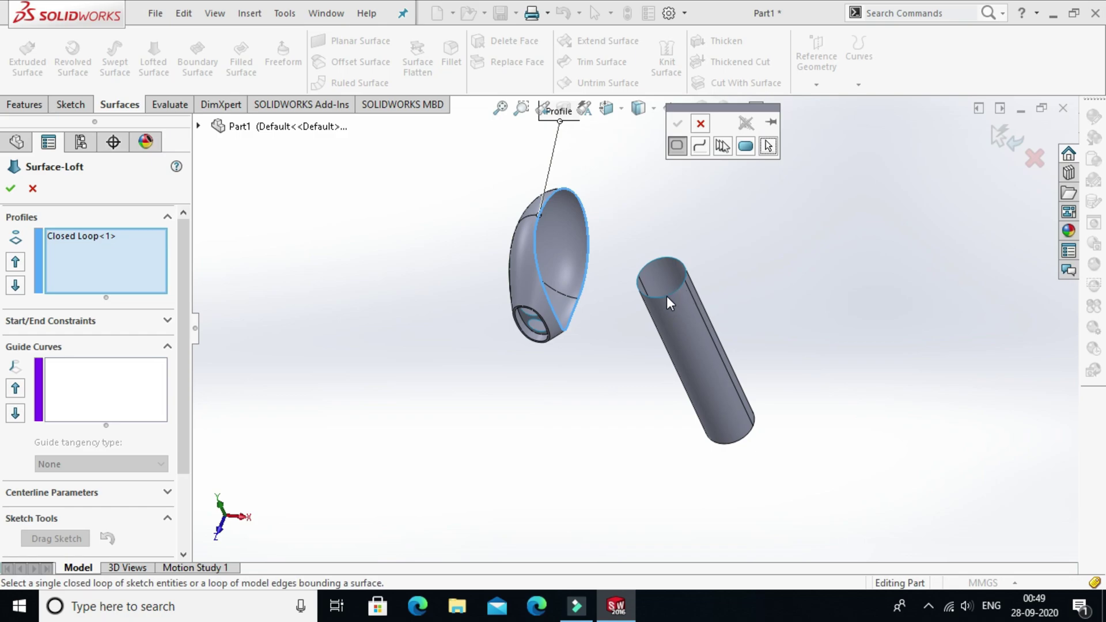
scroll(662, 295, "down", 4)
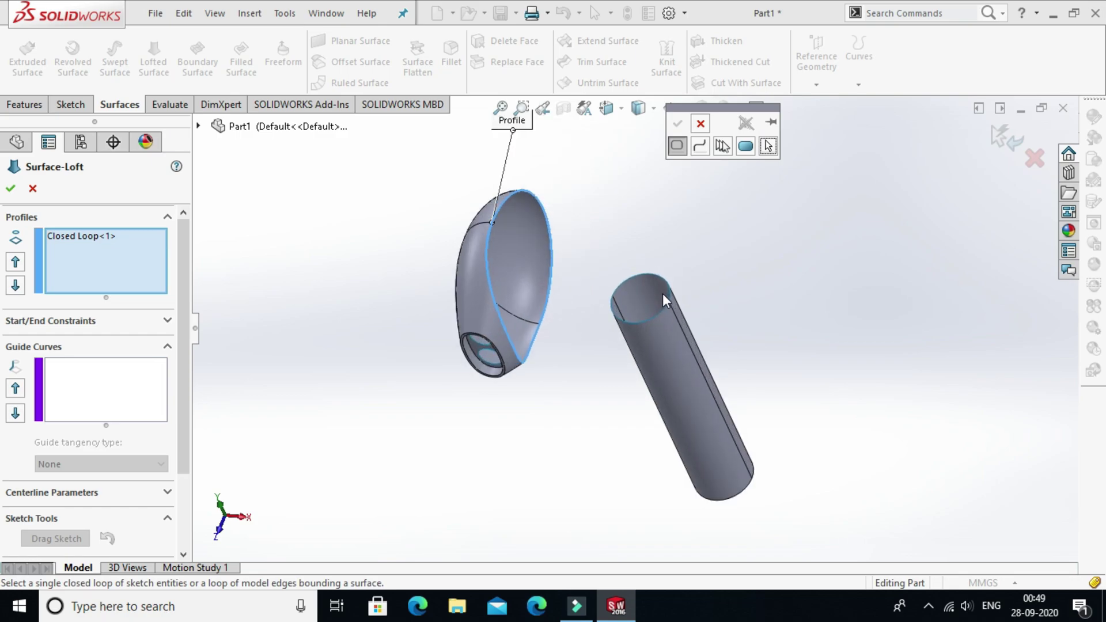
left_click(623, 361)
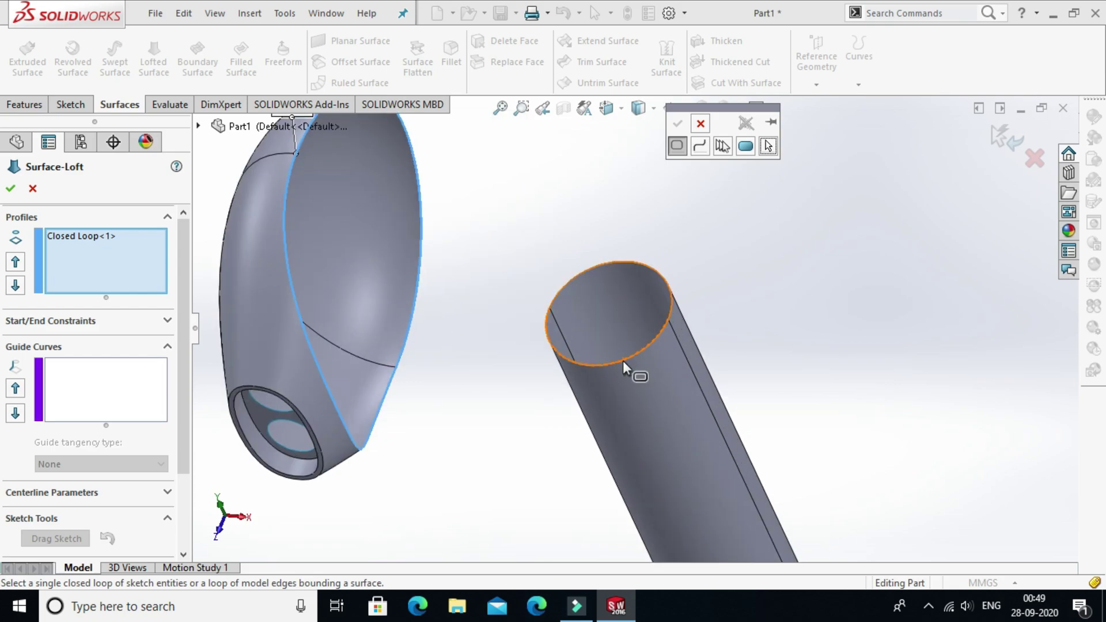
left_click(676, 124)
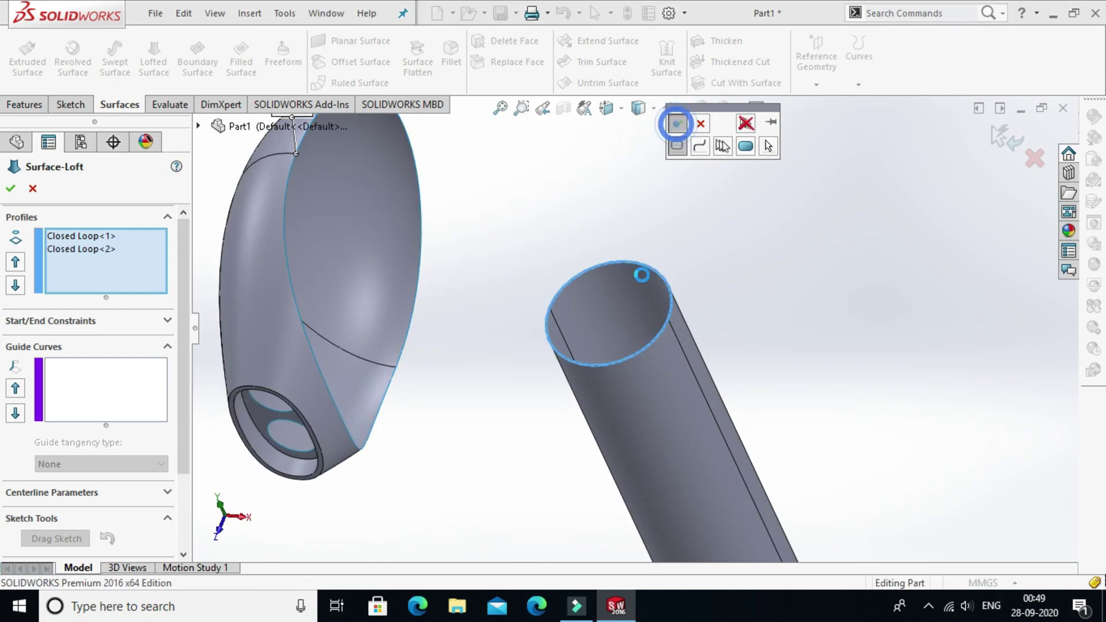
key("f")
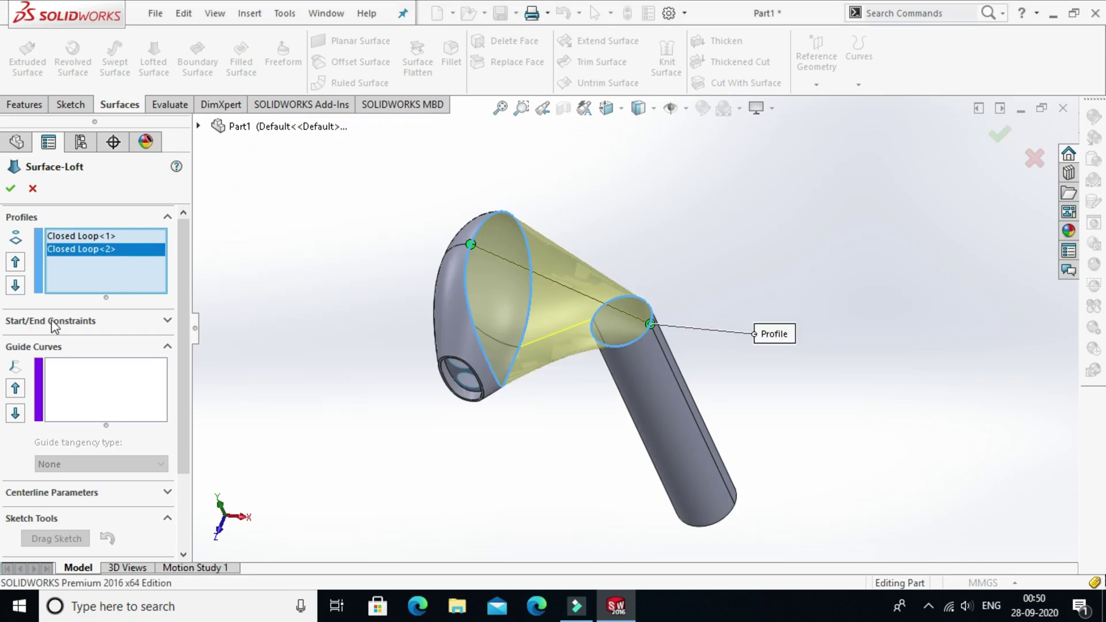
Step: Set the loft's start and end constraints to Tangency To Face and create the surface
left_click(166, 321)
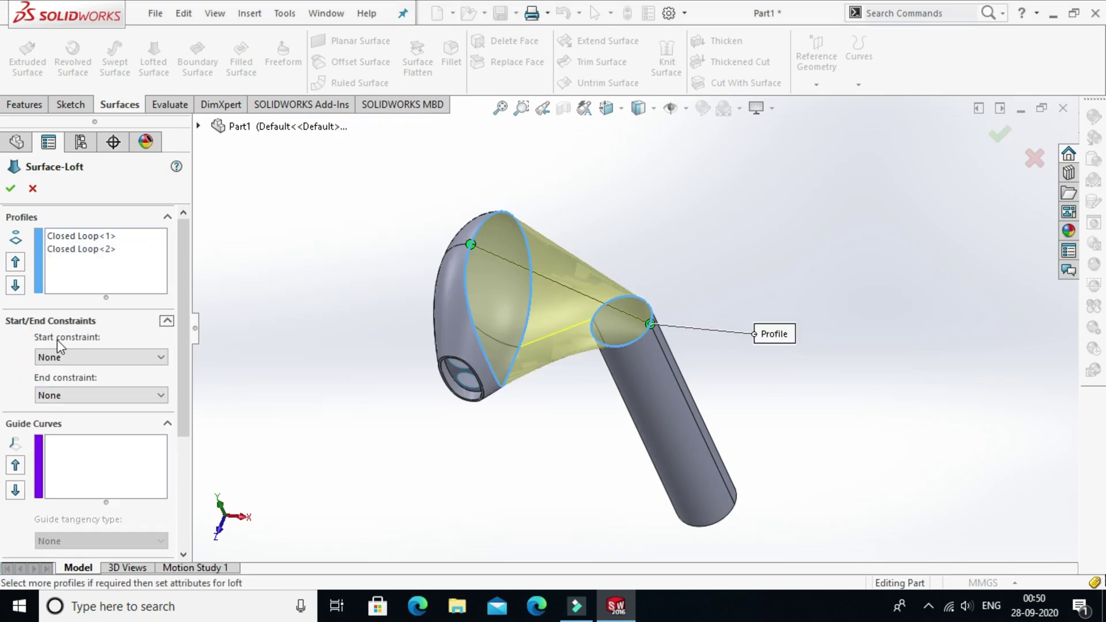
left_click(95, 359)
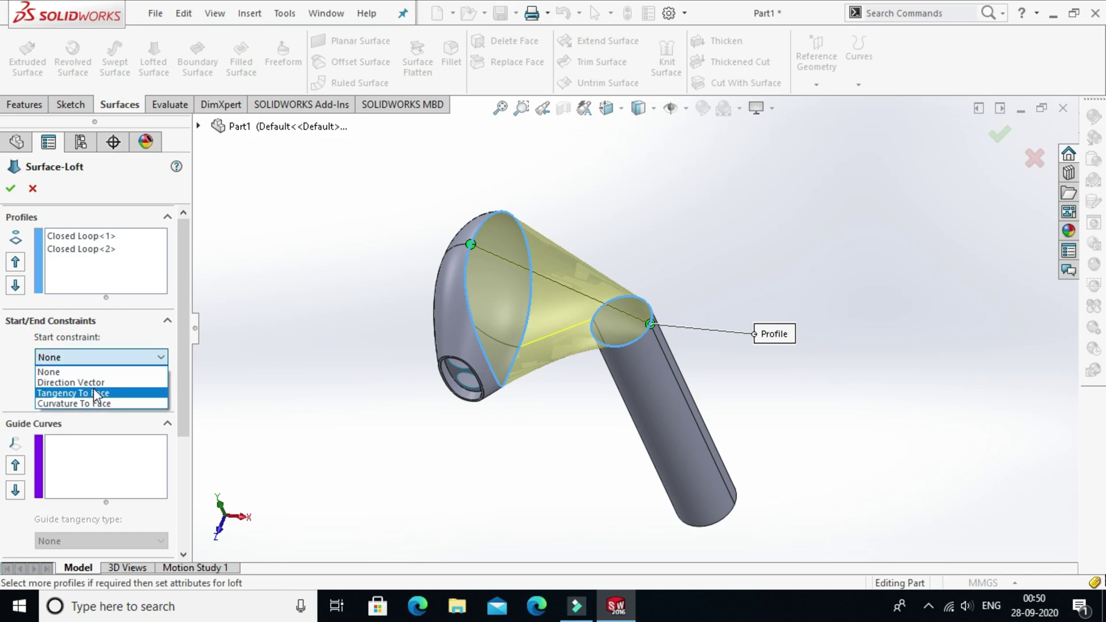
left_click(85, 392)
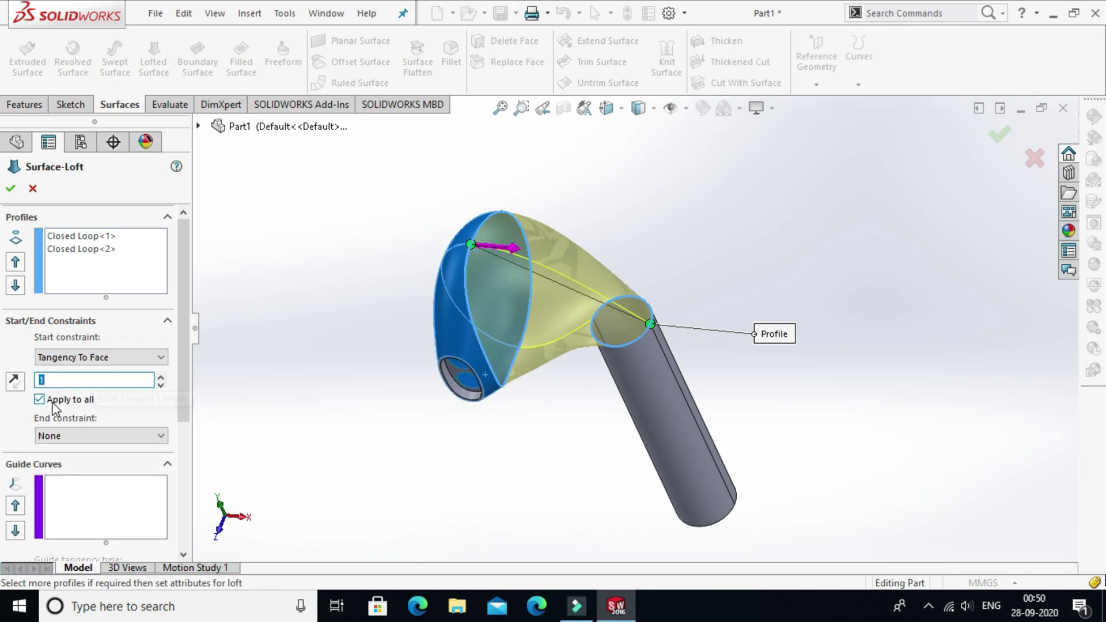
left_click(58, 431)
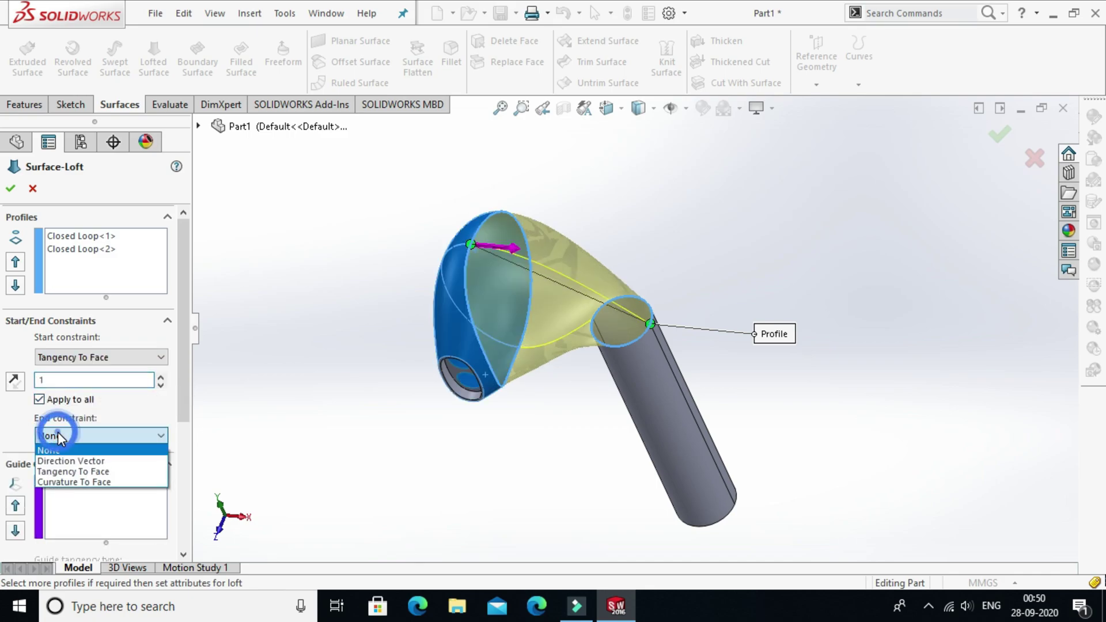
left_click(74, 473)
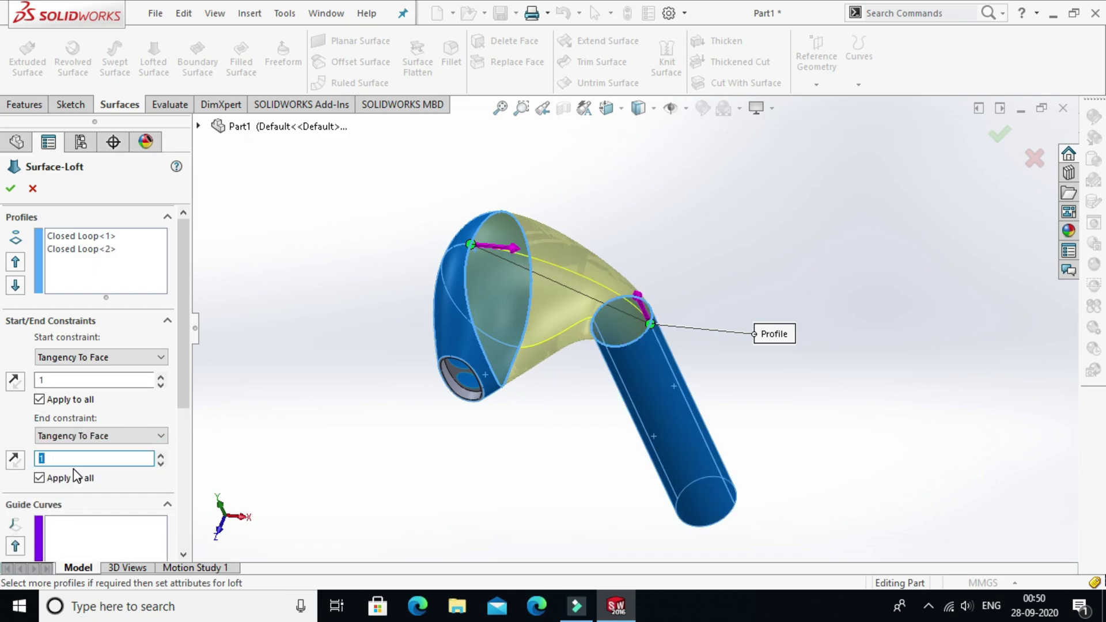
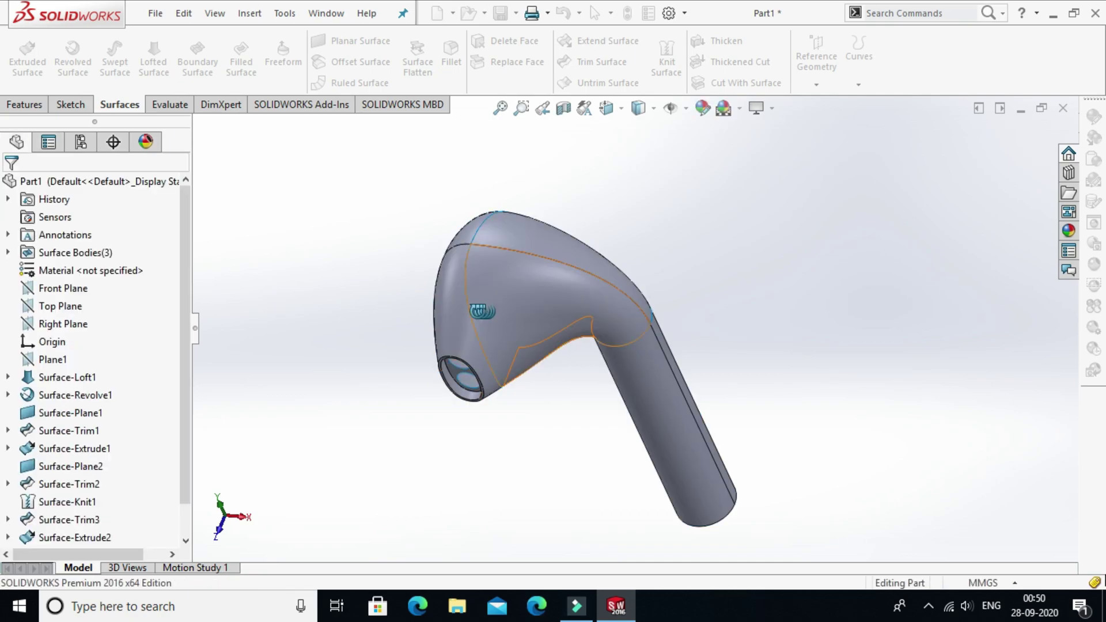
Step: Start a Knit Surface feature and select the new lofted surface, the split cylinder and the trimmed bulb body
middle_click_drag(506, 344, 469, 319)
scroll(469, 317, "down", 3)
scroll(472, 314, "up", 2)
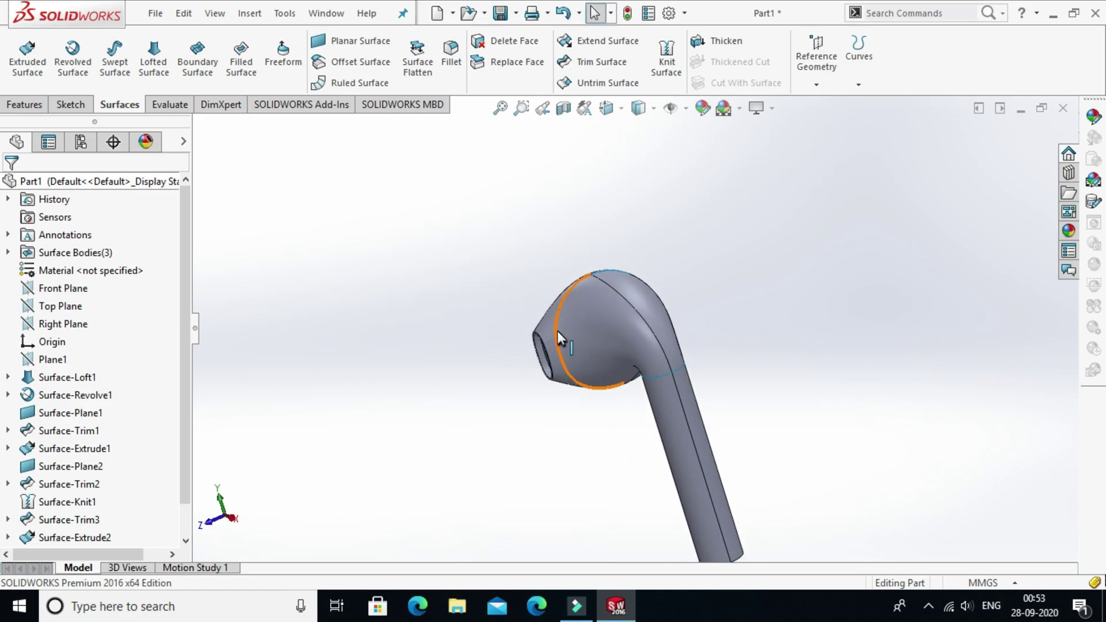
left_click(666, 60)
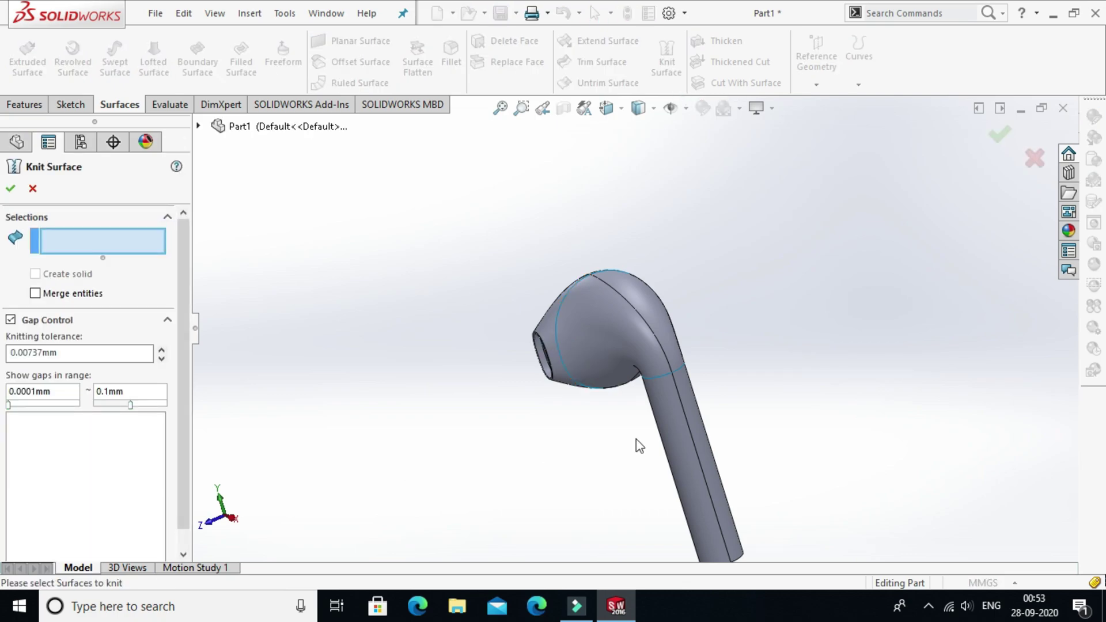
left_click(612, 323)
left_click(679, 452)
left_click(548, 324)
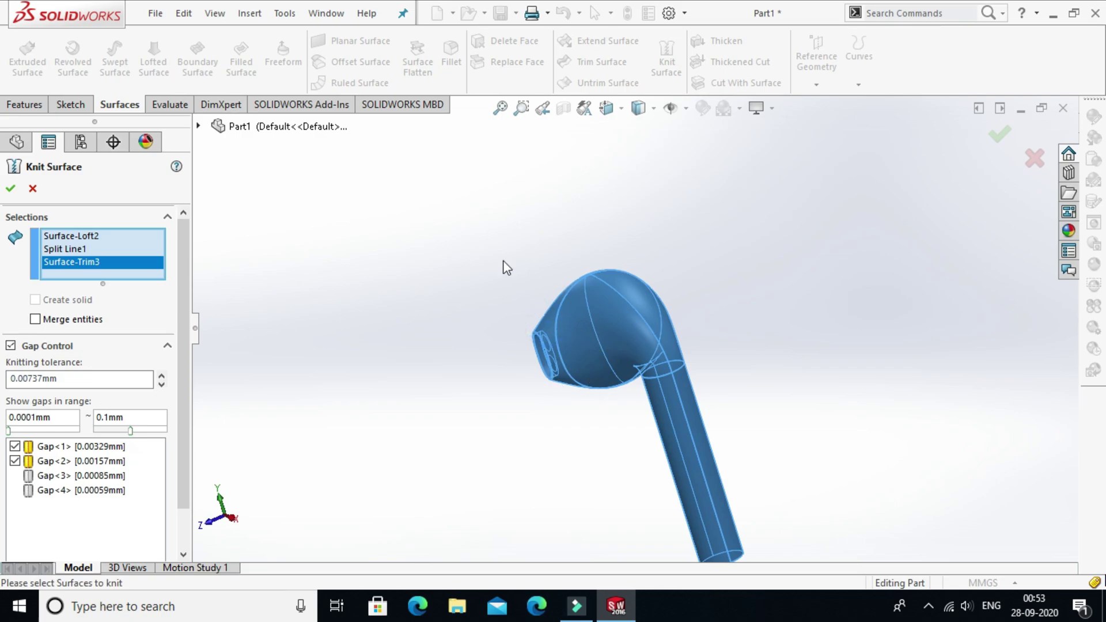
Step: Enable Merge entities, set the knitting tolerance to 0.00443 mm and complete the knit
left_click(41, 319)
left_click_drag(57, 380, 30, 381)
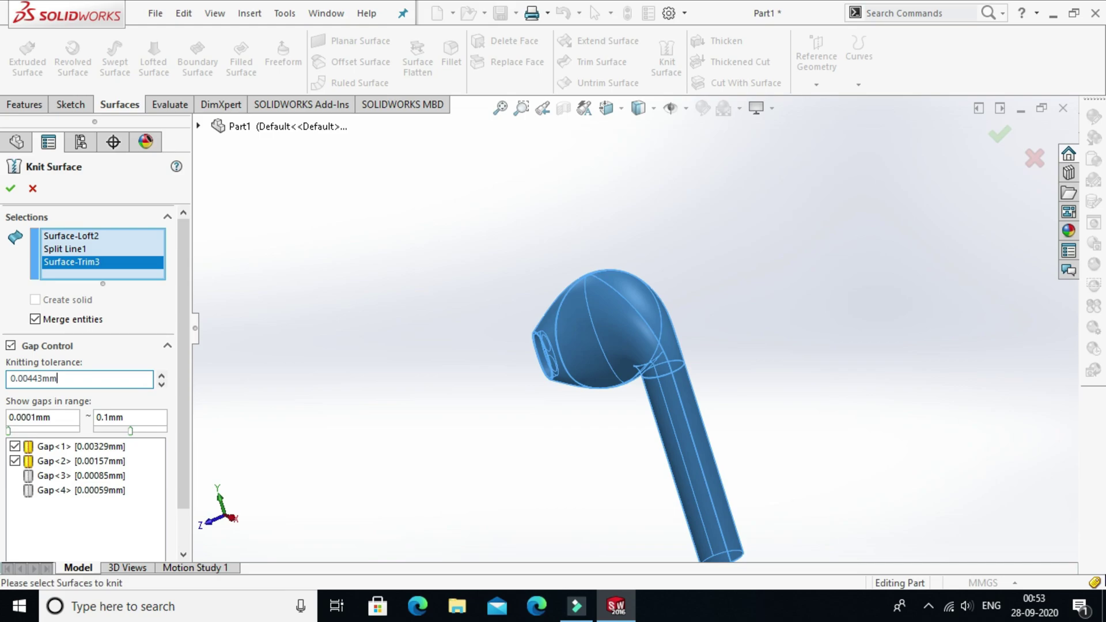
left_click_drag(46, 417, 36, 421)
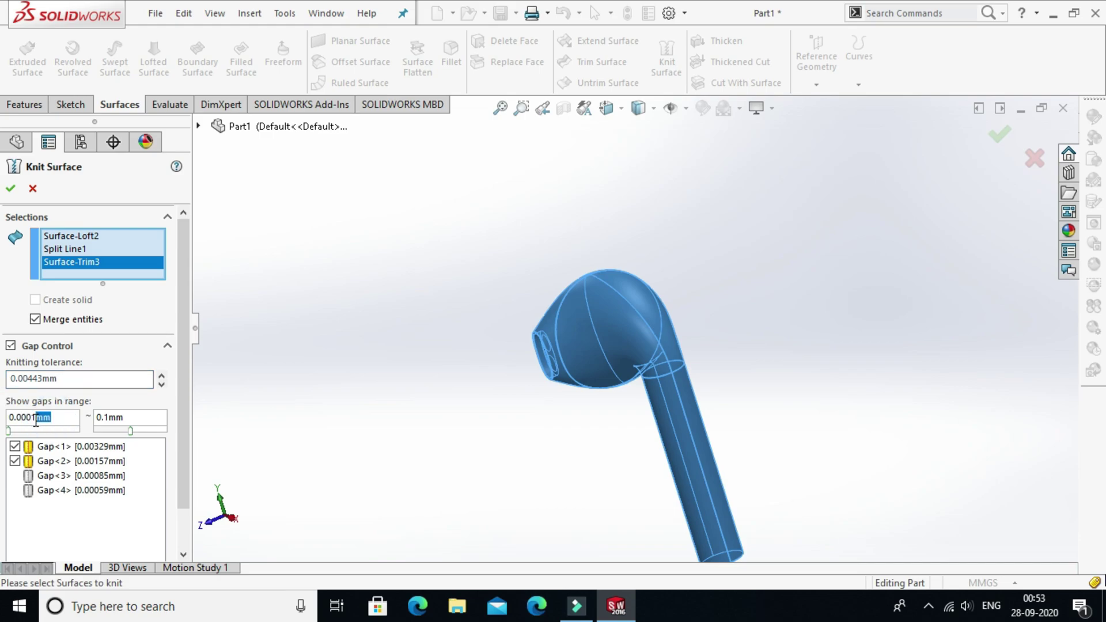
left_click_drag(123, 421, 96, 430)
left_click(11, 190)
Step: Start a sketch on the Right Plane and draw a vertical line from just above the stem's upper edge to above the bulb
scroll(580, 306, "down", 5)
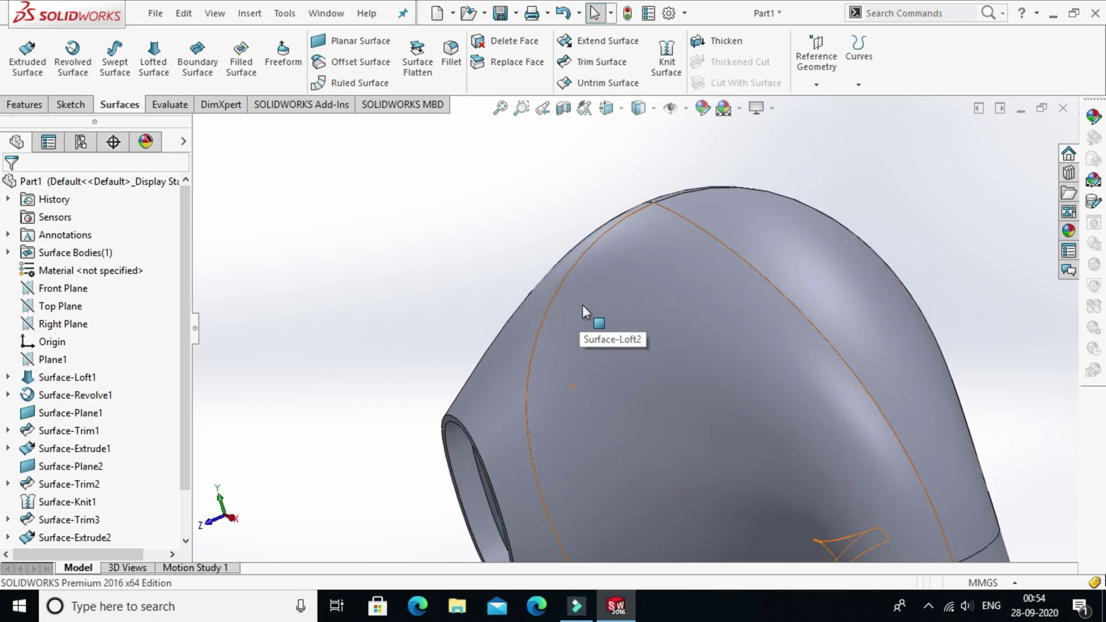
scroll(589, 307, "up", 5)
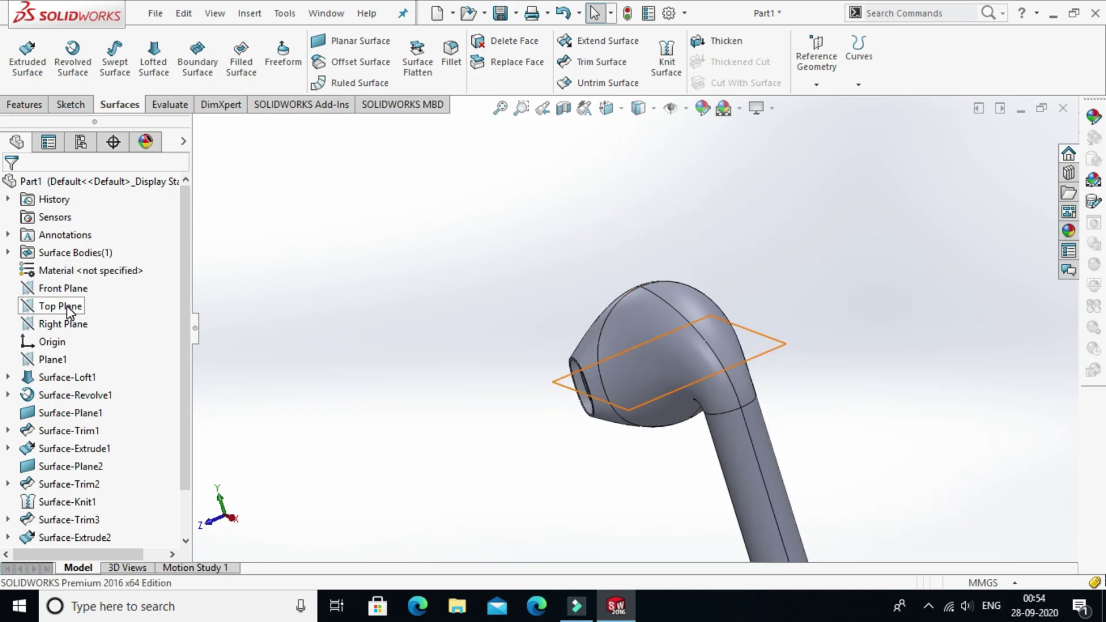
left_click(62, 324)
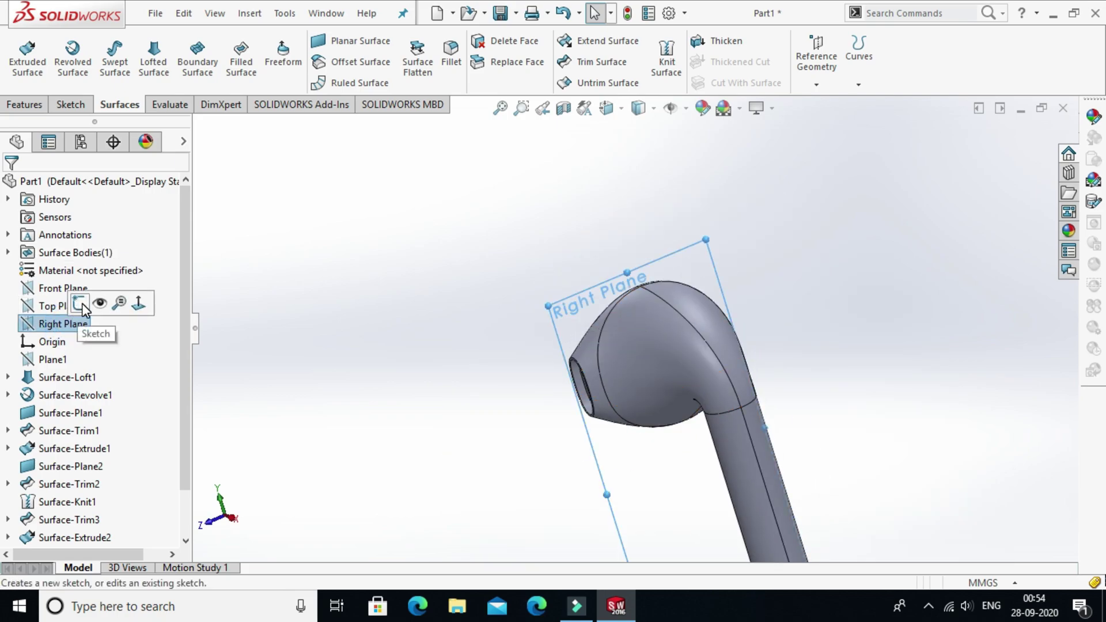
left_click(80, 303)
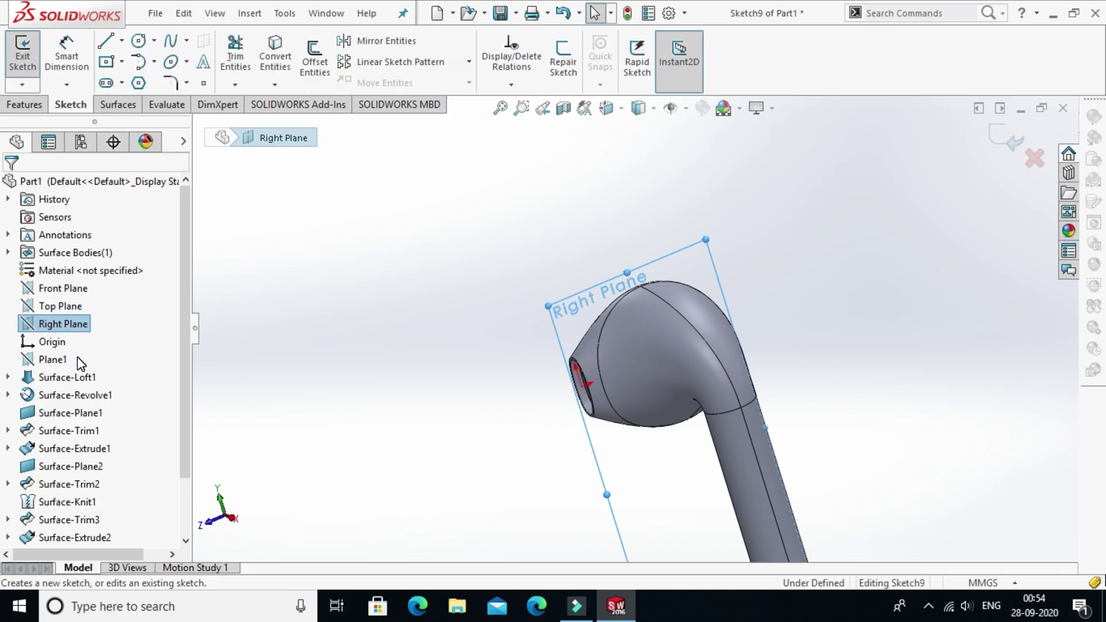
key("ctrl+8")
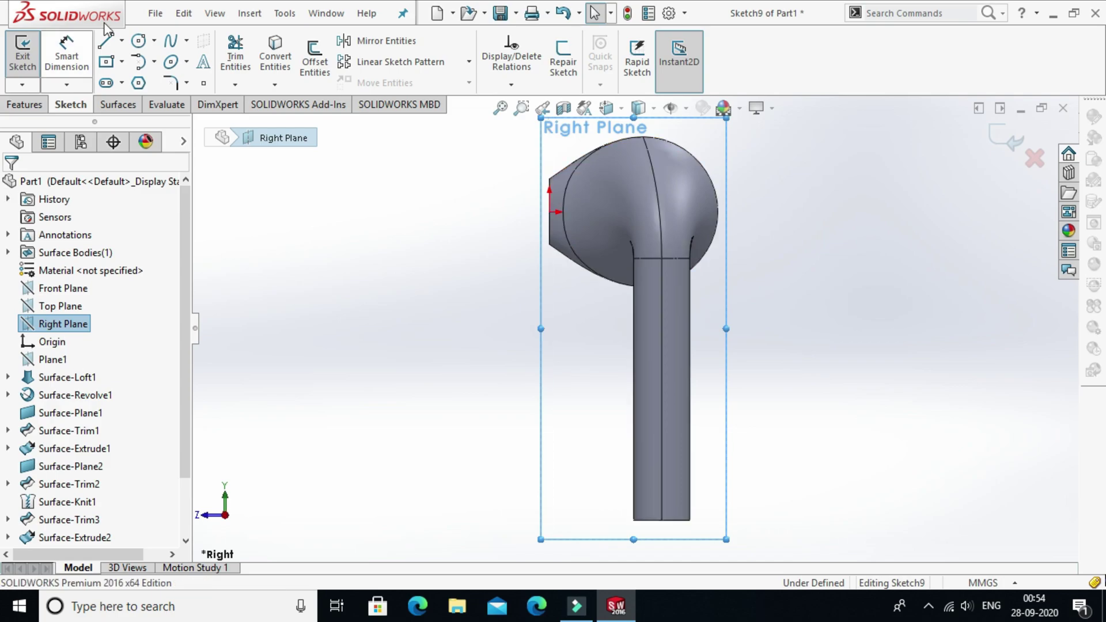
left_click(106, 43)
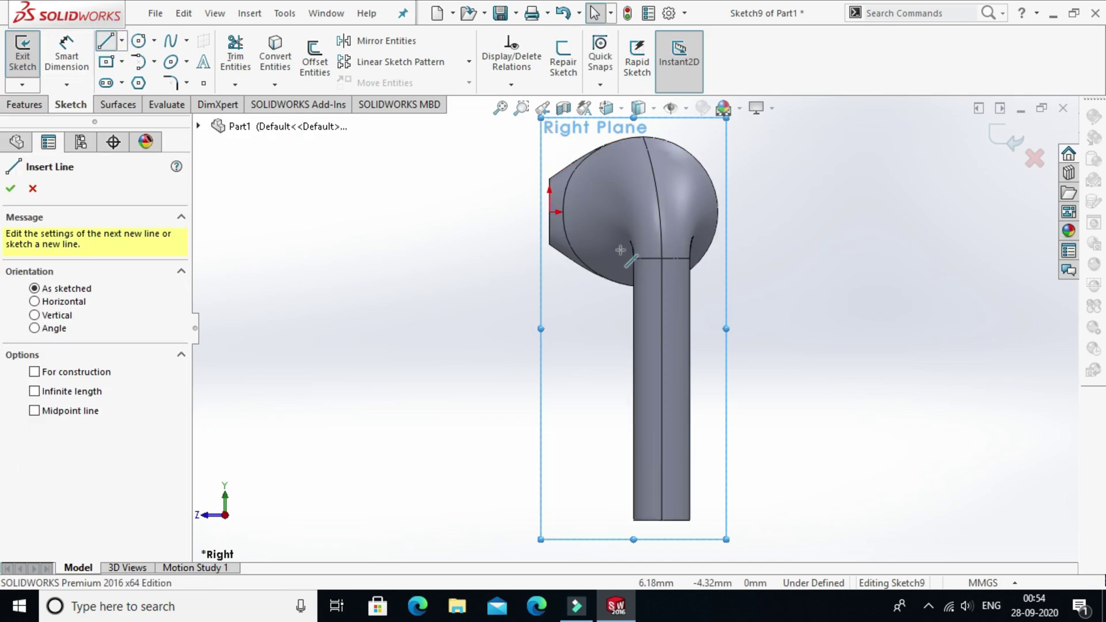
left_click(667, 223)
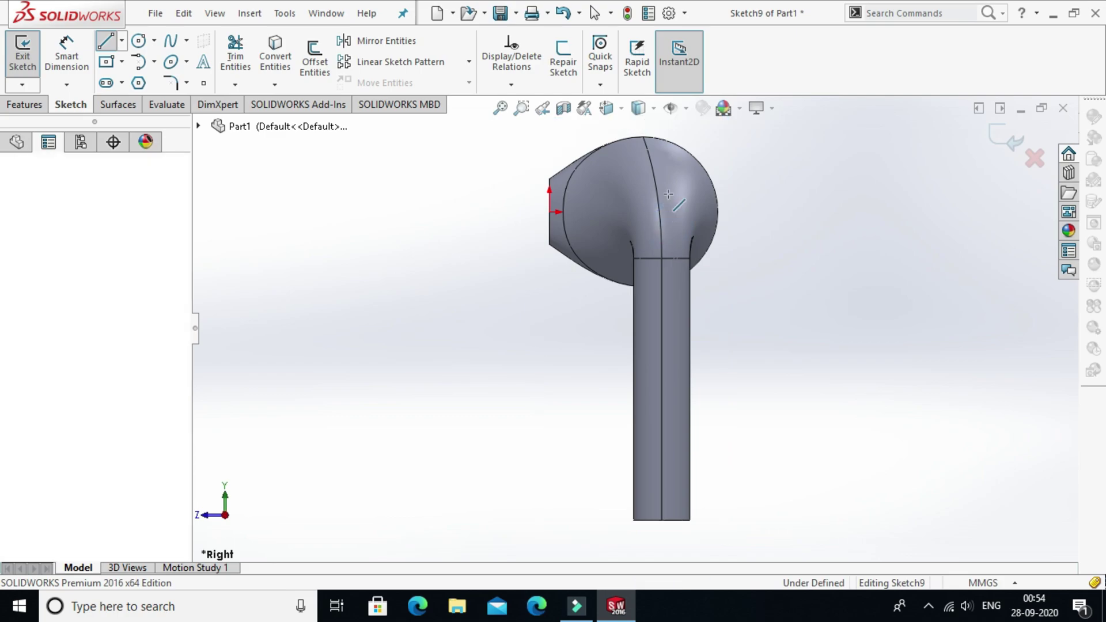
key("z")
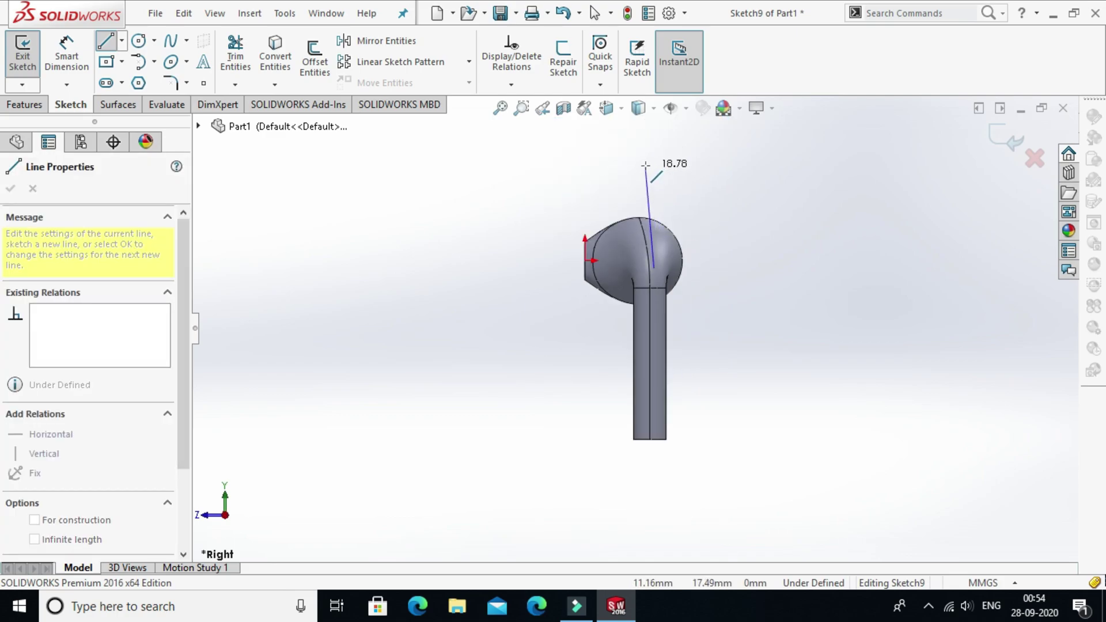
left_click(653, 157)
right_click(689, 123)
left_click(727, 154)
Step: Draw a slanted line about 20 mm long from the vertical line's lower endpoint, running downward below the bulb's small opening
left_click(106, 41)
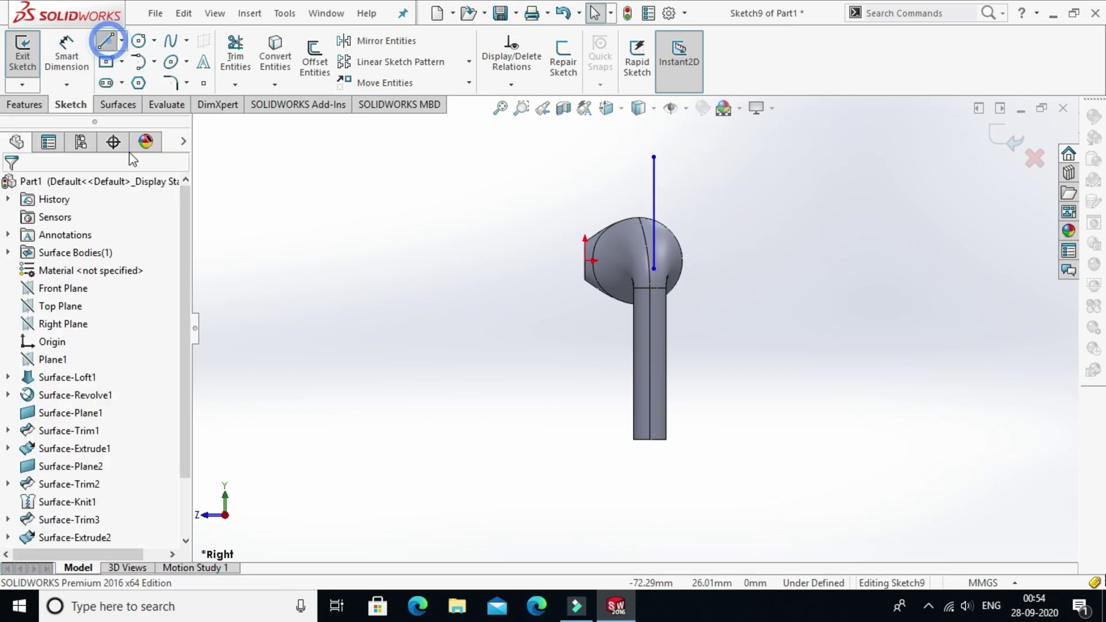
left_click(653, 268)
left_click(563, 332)
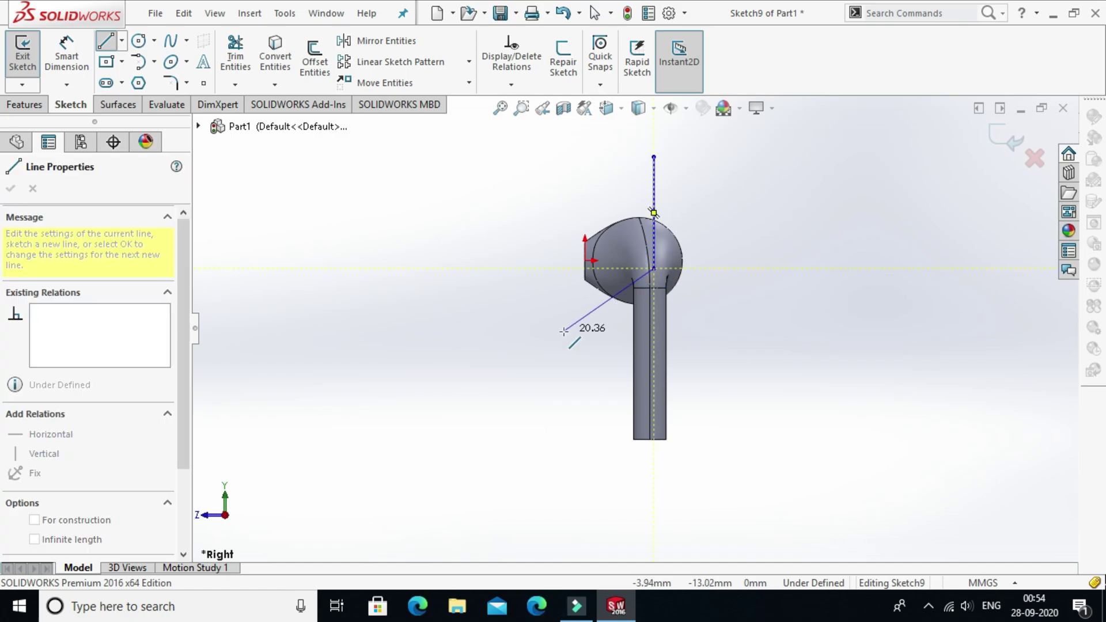
Step: Sketch an angled line about 20 mm long from the vertical line's lower endpoint down toward the ear-tip side
left_click(563, 332)
right_click(727, 320)
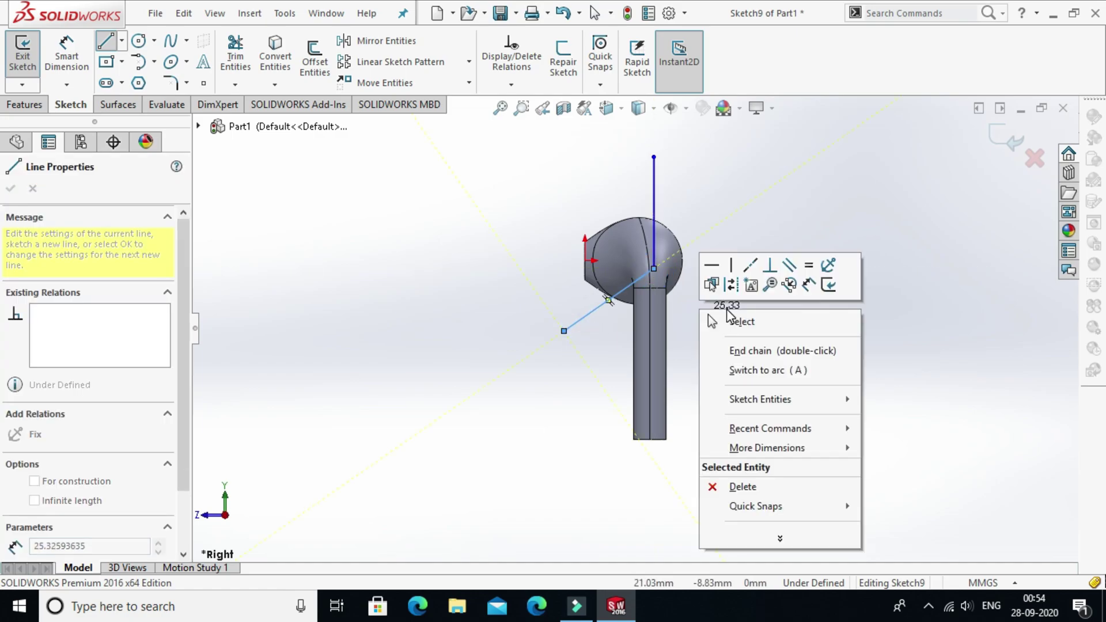
left_click(740, 322)
Step: Add a vertical relation between the two sketch lines' shared endpoint and the vertex at the top of the stem's centre edge
scroll(656, 268, "down", 5)
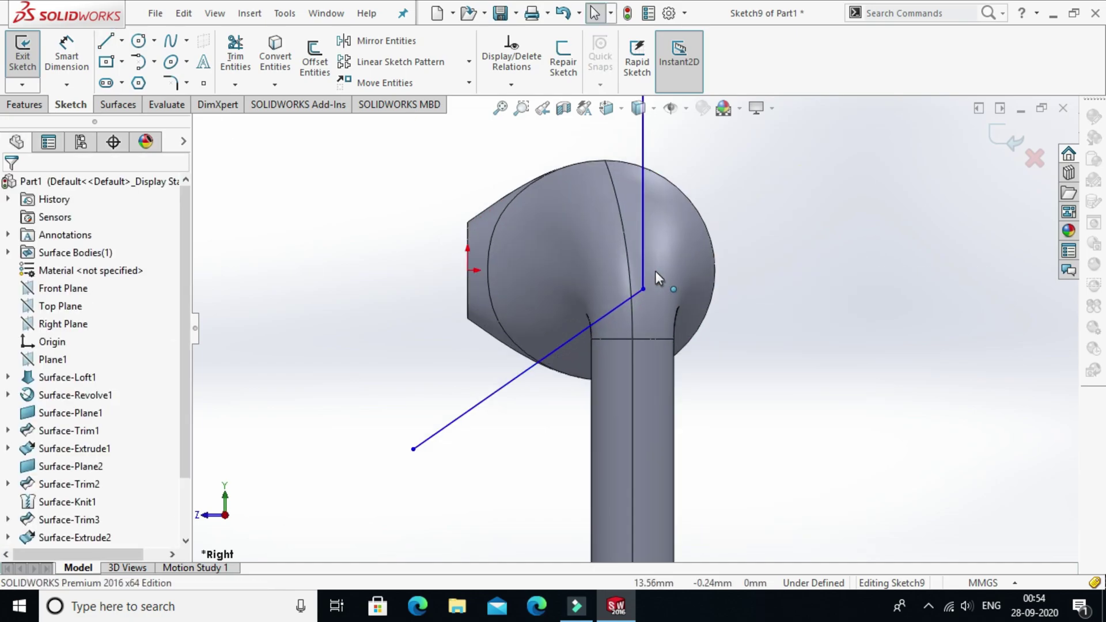
left_click(634, 304)
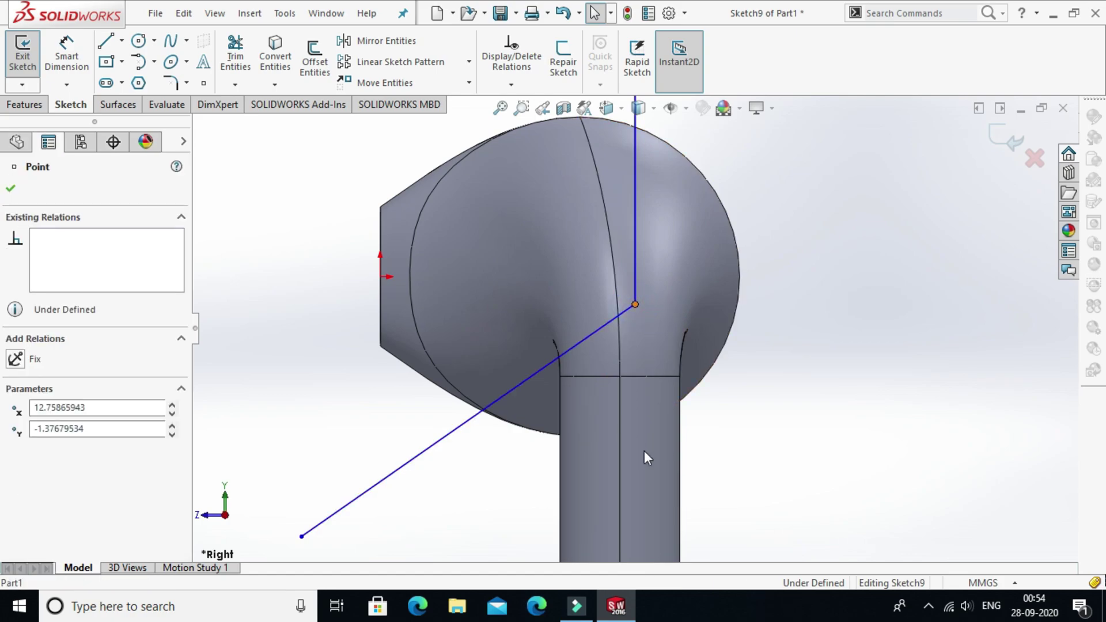
left_click(620, 377, "ctrl")
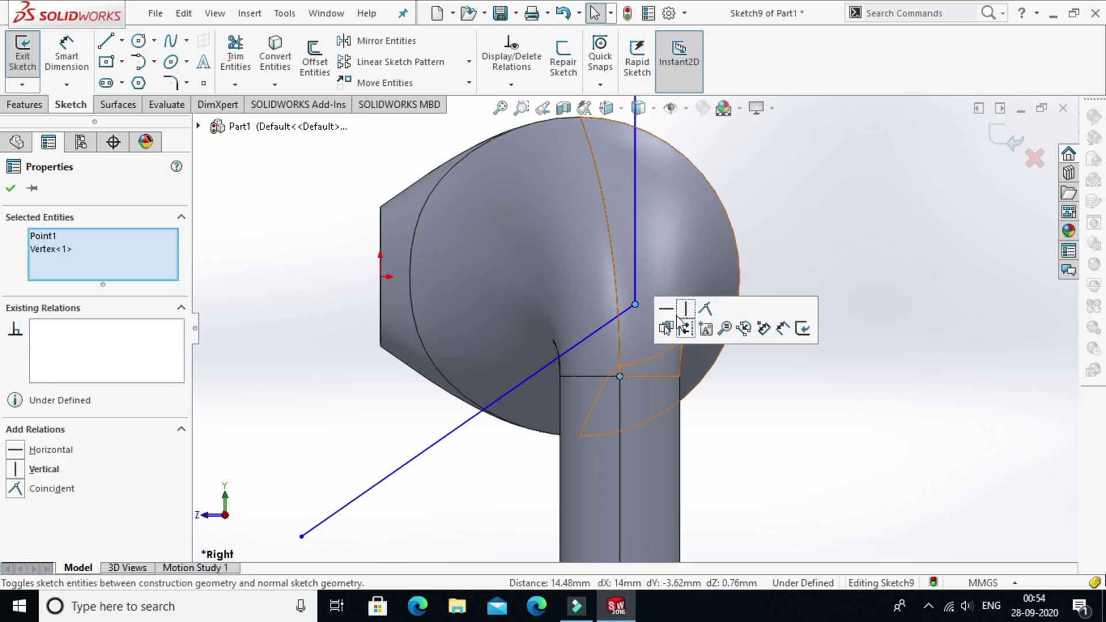
left_click(687, 311)
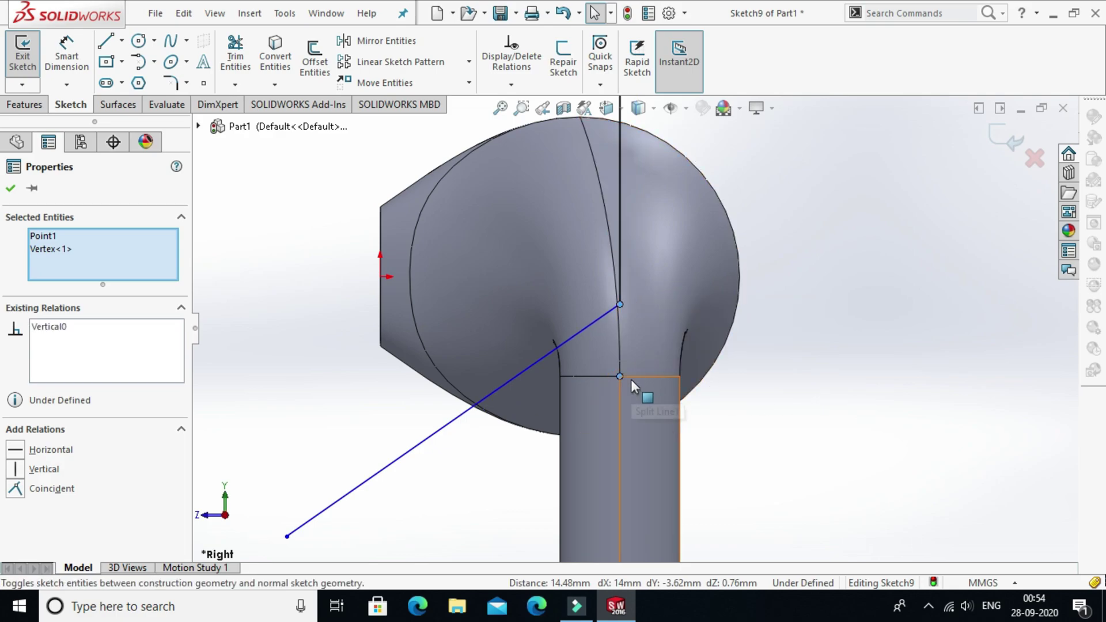
Step: Dimension the vertical distance between the lines' shared endpoint and the stem vertex as 2 mm
left_click(66, 57)
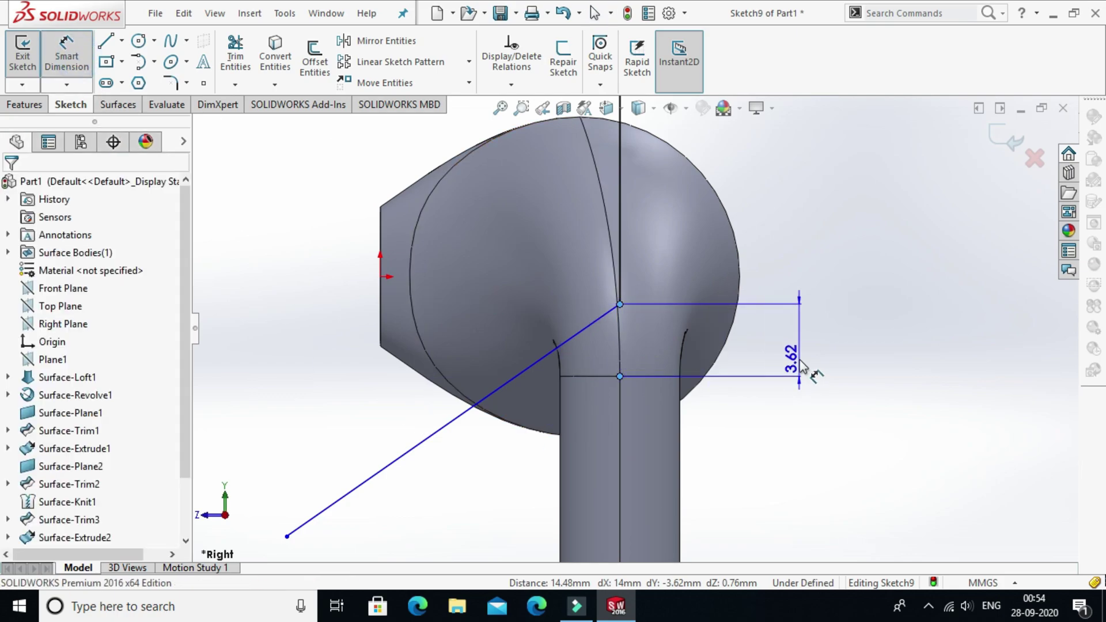
left_click(802, 366)
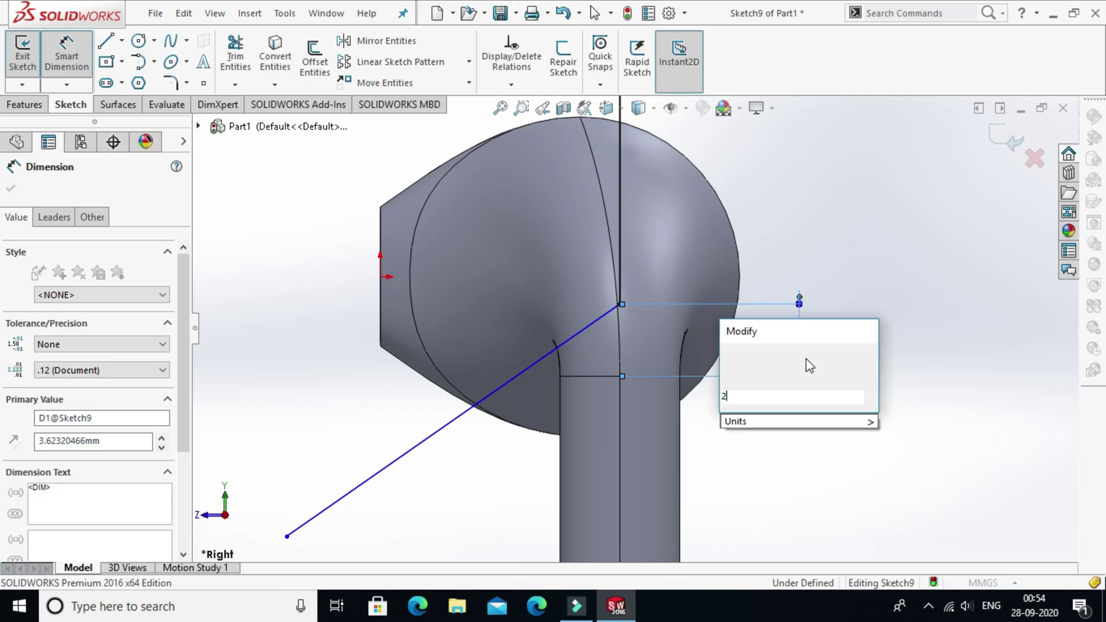
key("Return")
type("2")
key("Return")
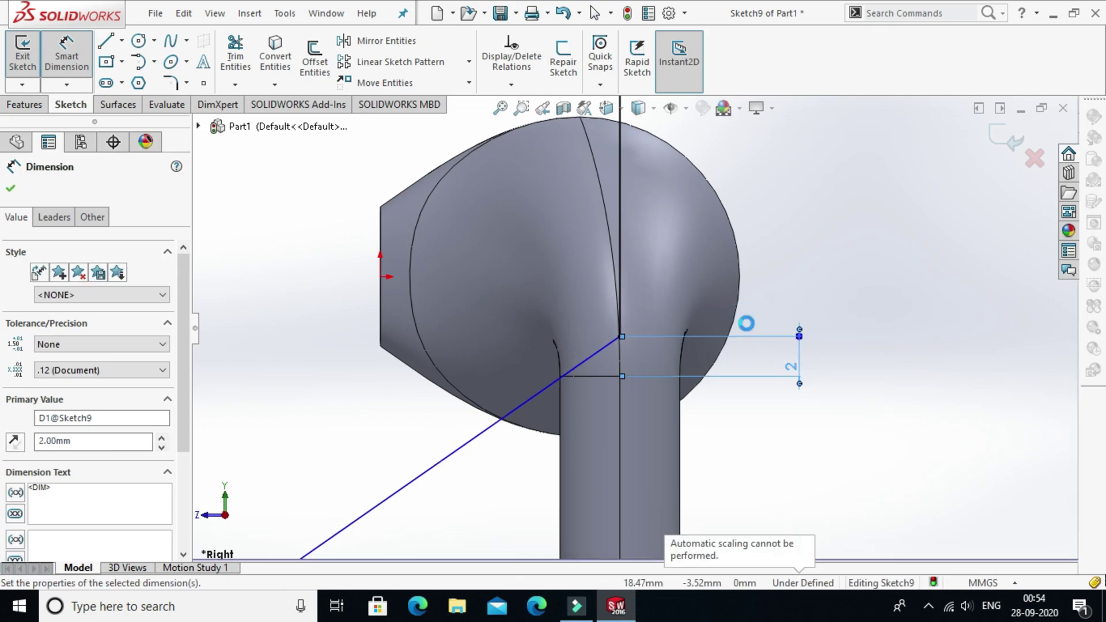
Step: Dimension the vertical sketch line's length as 12 mm
scroll(748, 325, "up", 2)
left_click(626, 276)
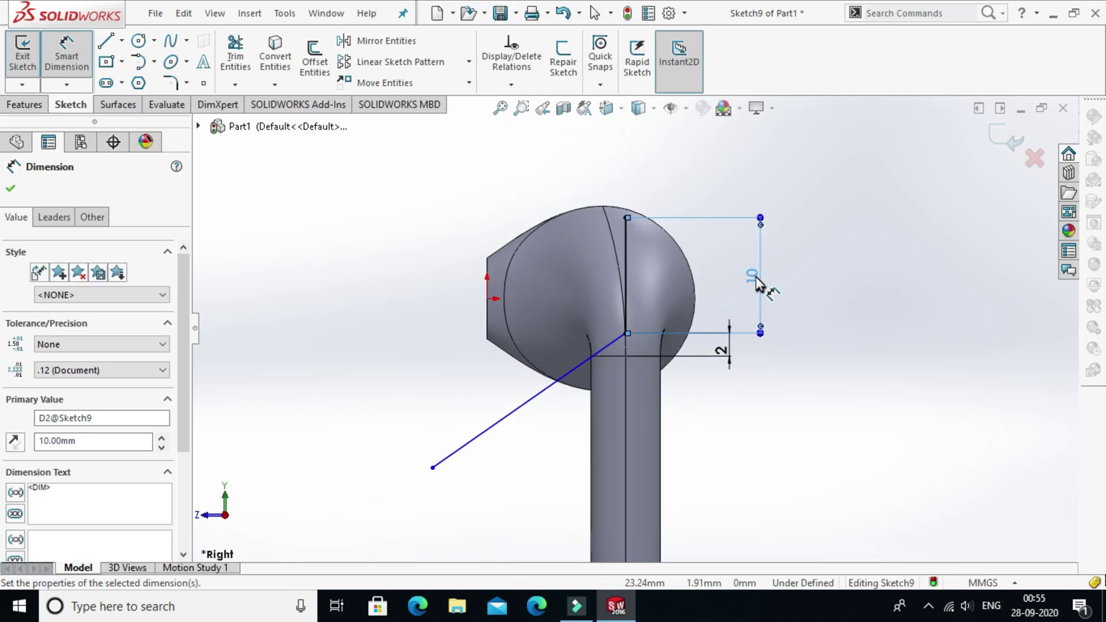
left_click(755, 281)
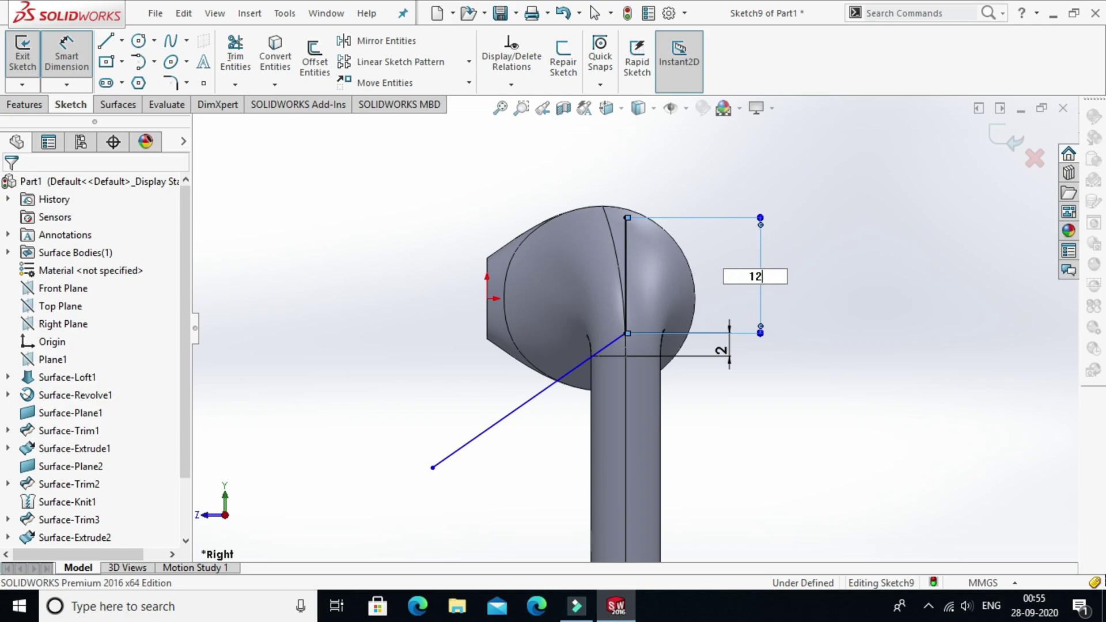
key("Return")
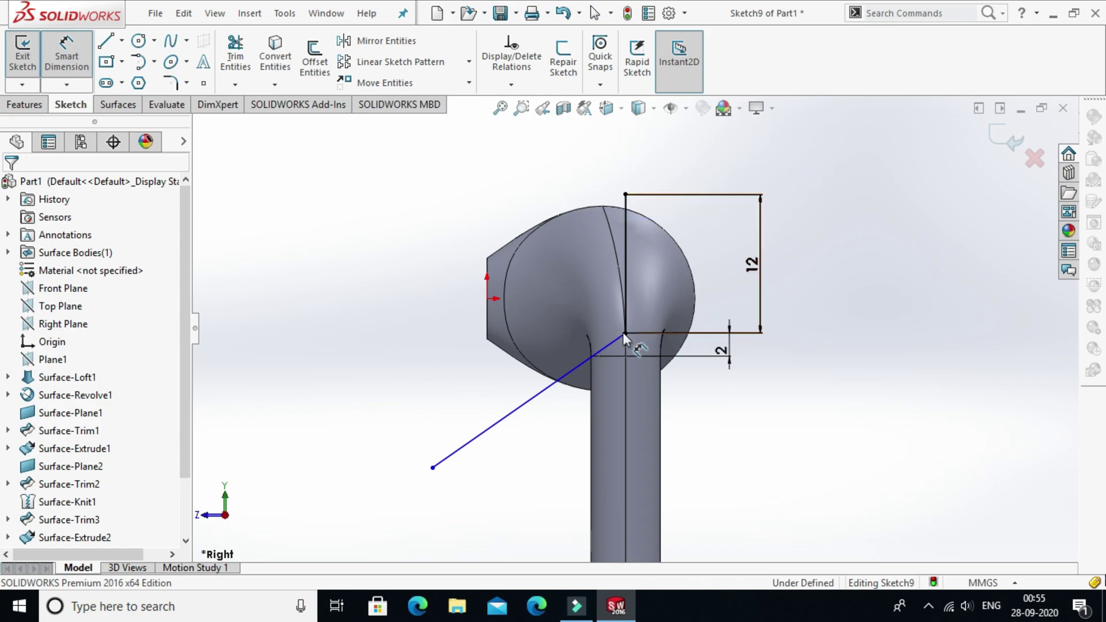
Step: Dimension the horizontal distance between the two endpoints of the angled line as 12 mm
left_click(625, 333)
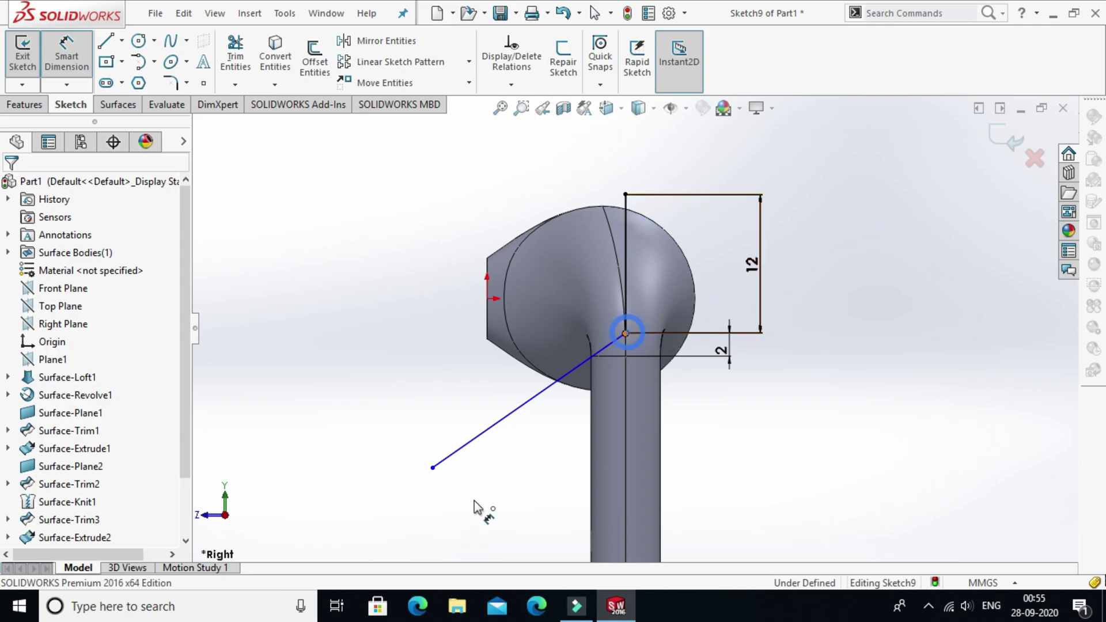
left_click(433, 467)
right_click(531, 482)
left_click(533, 484)
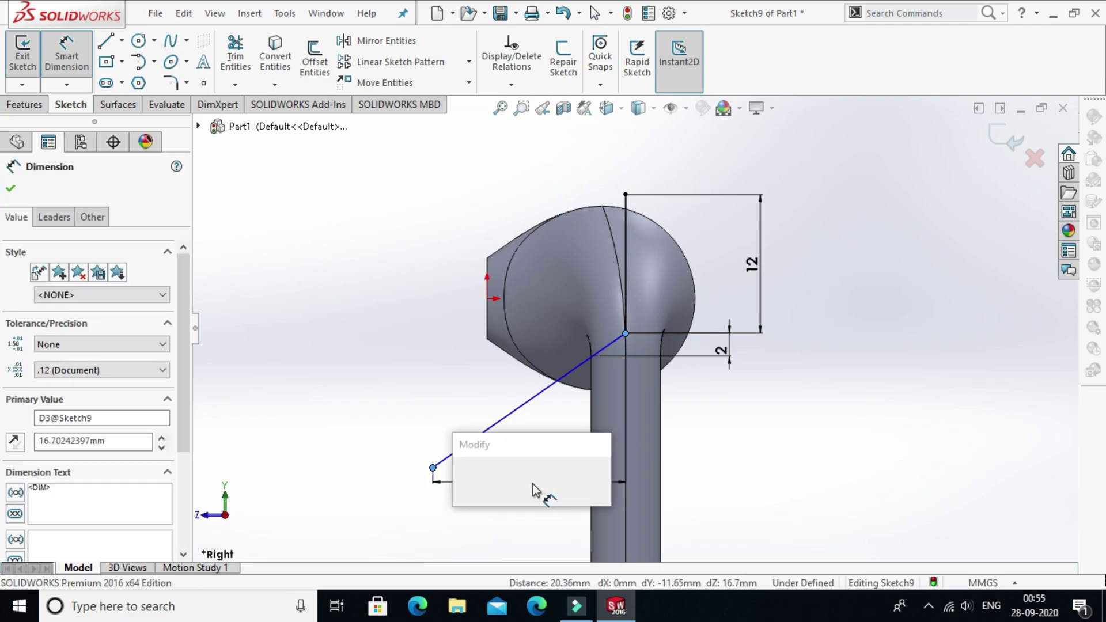
type("12mm")
key("Return")
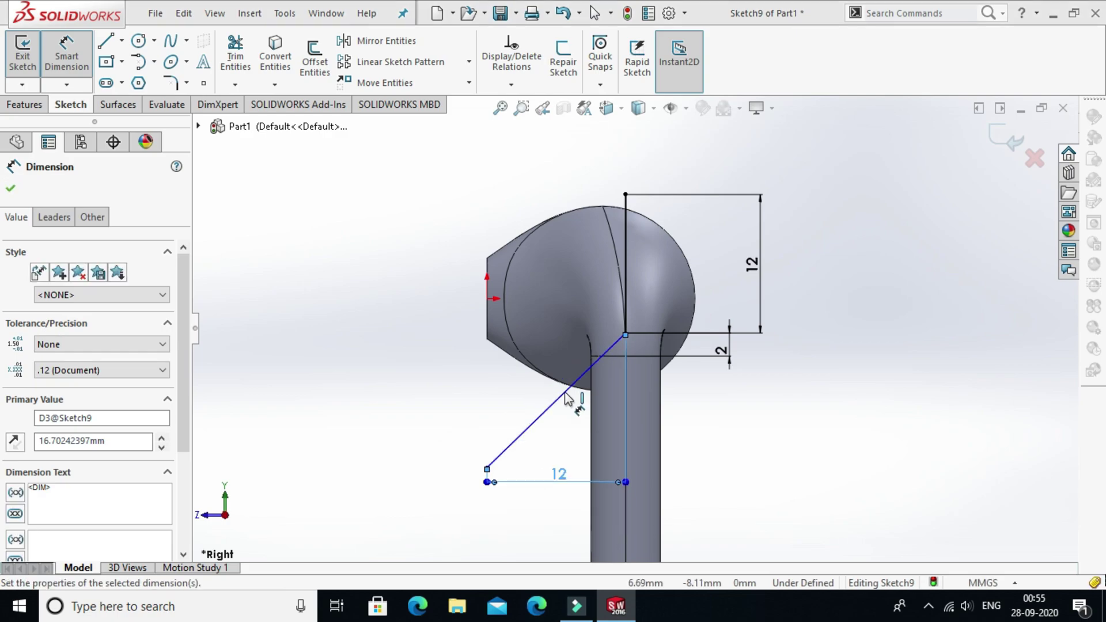
Step: Dimension the angle between the angled line and the vertical line as 100°
left_click(560, 397)
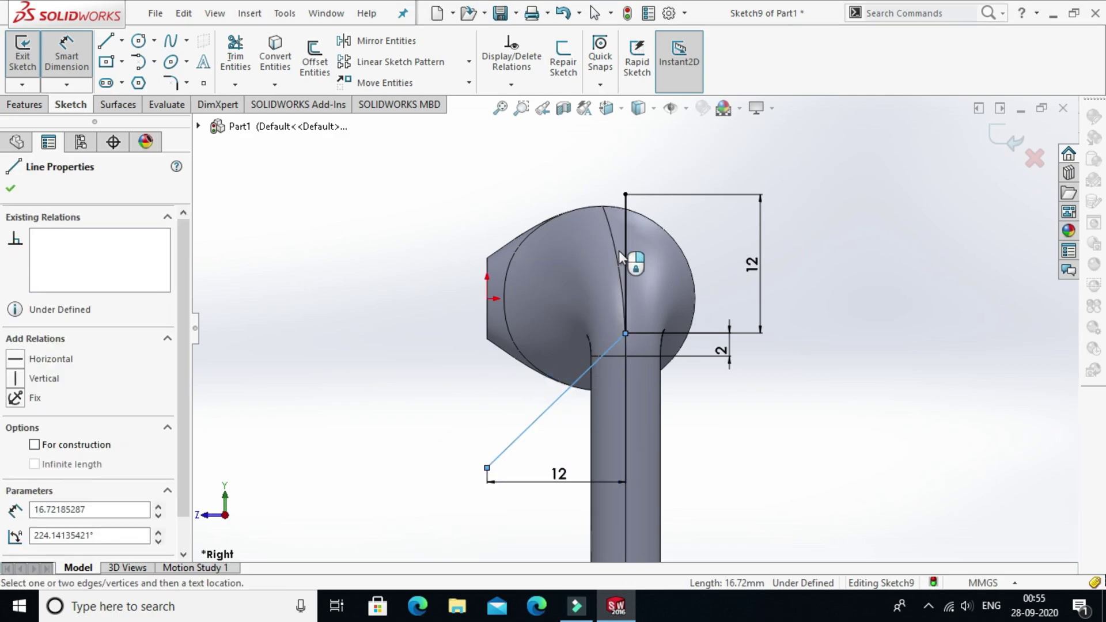
left_click(625, 237)
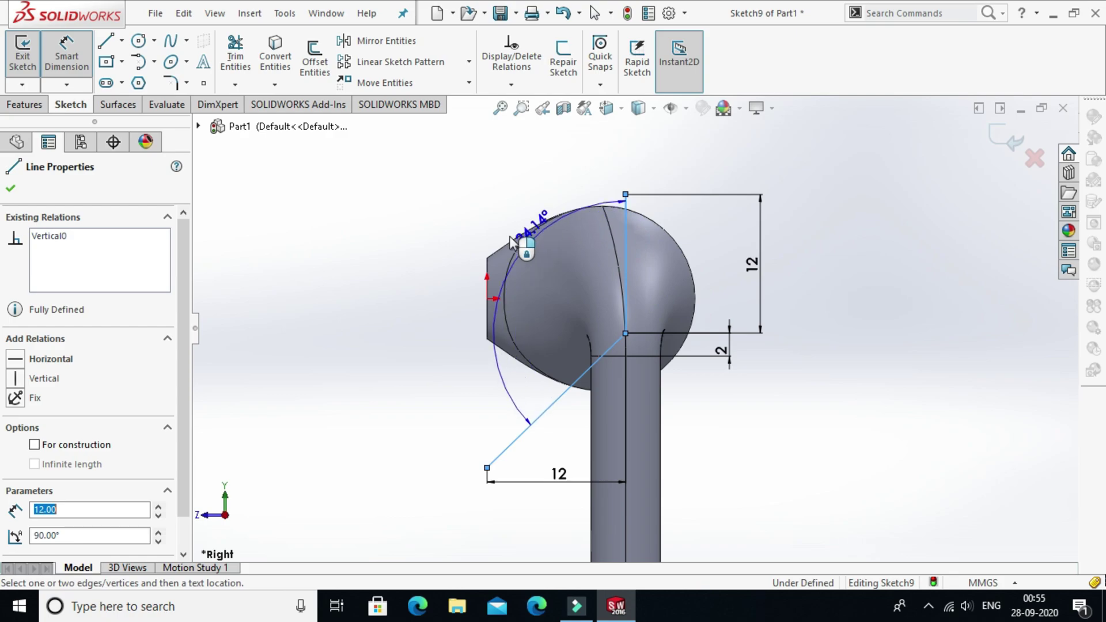
left_click(461, 222)
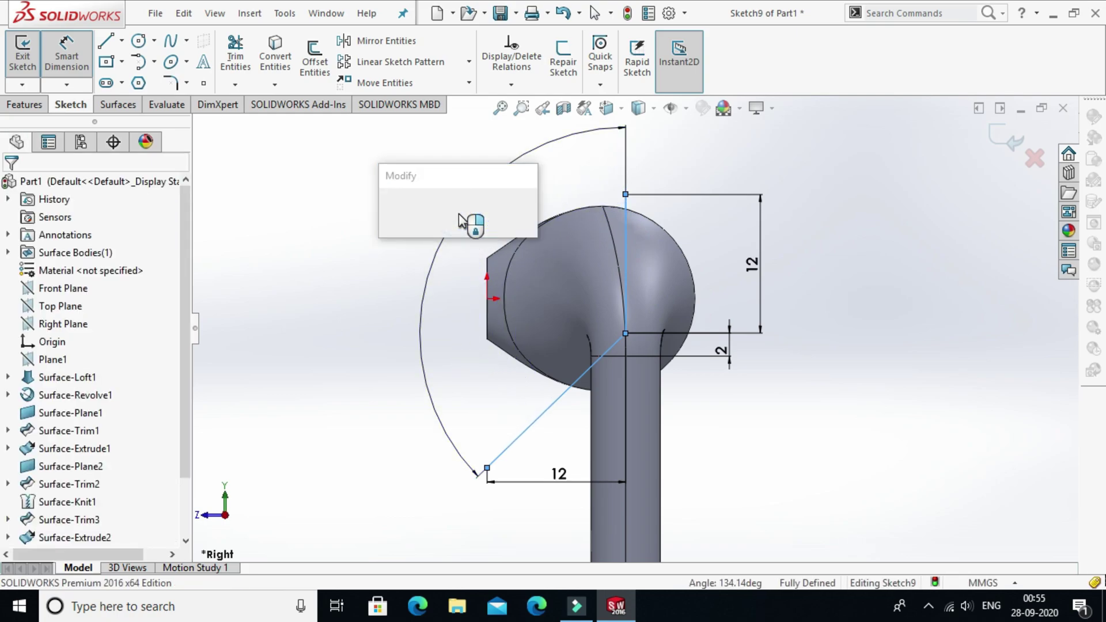
type("100")
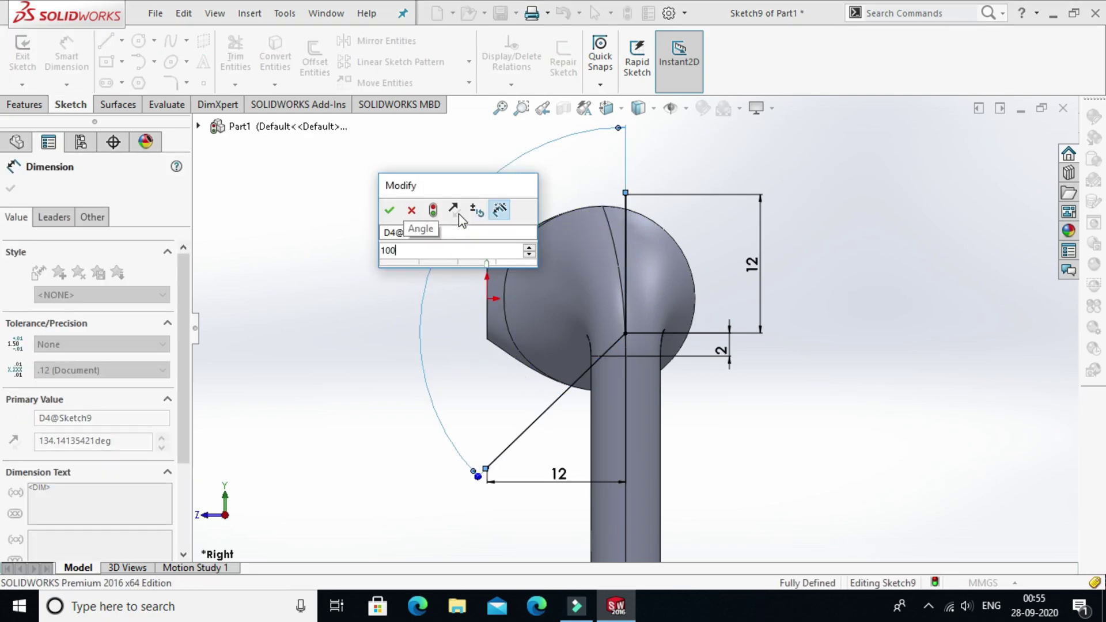
key("Return")
Step: Create a projection Split Line from the current sketch on the two large faces of the earbud head
left_click(117, 106)
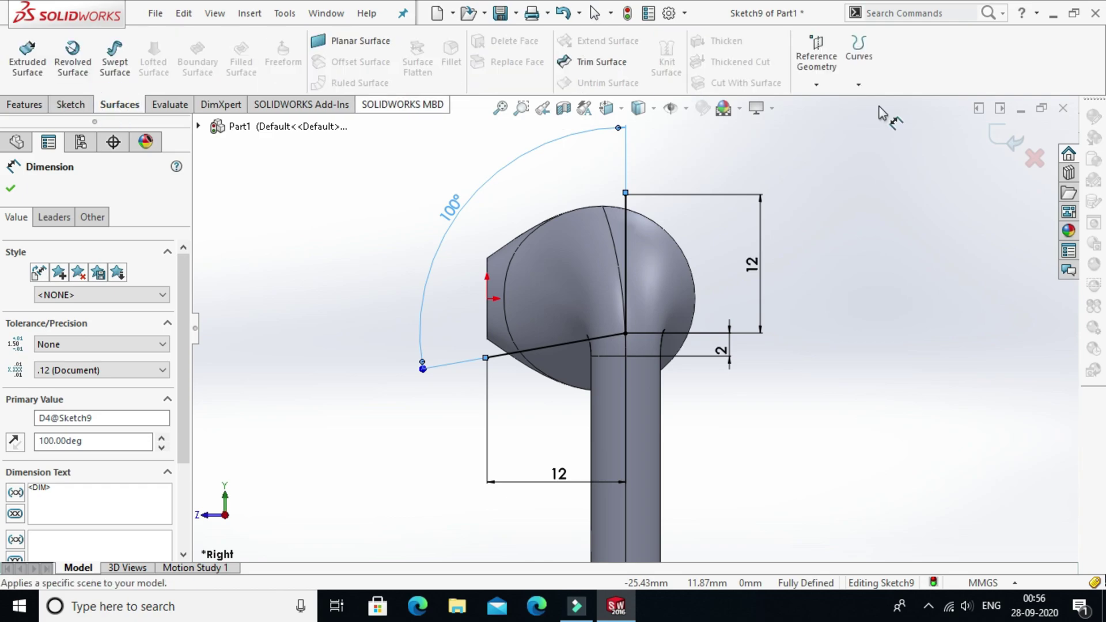
left_click(860, 86)
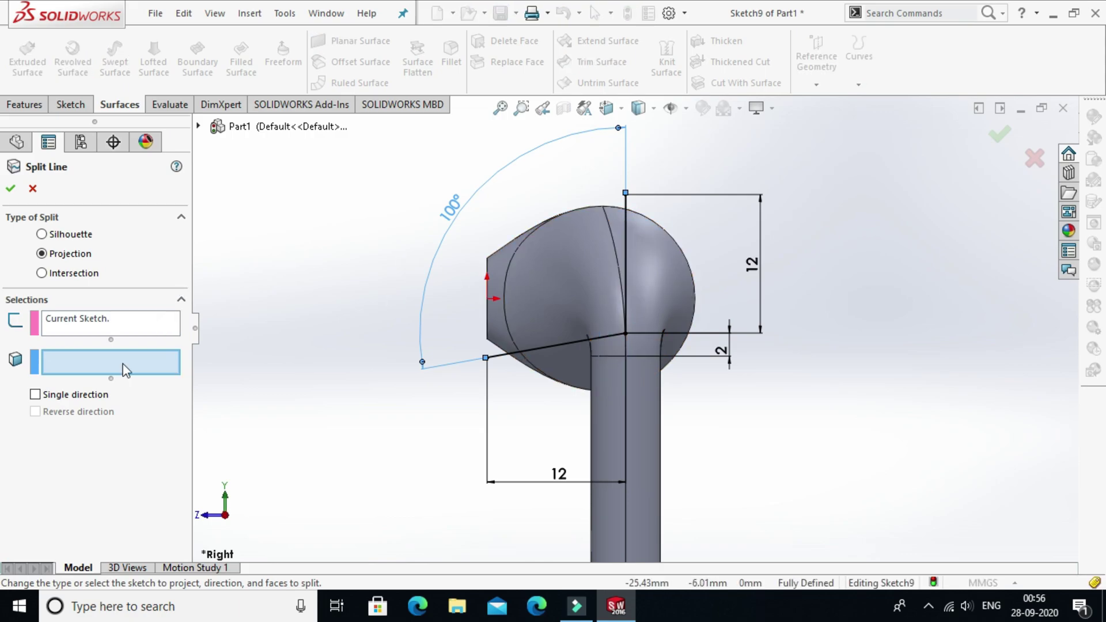
left_click(565, 287)
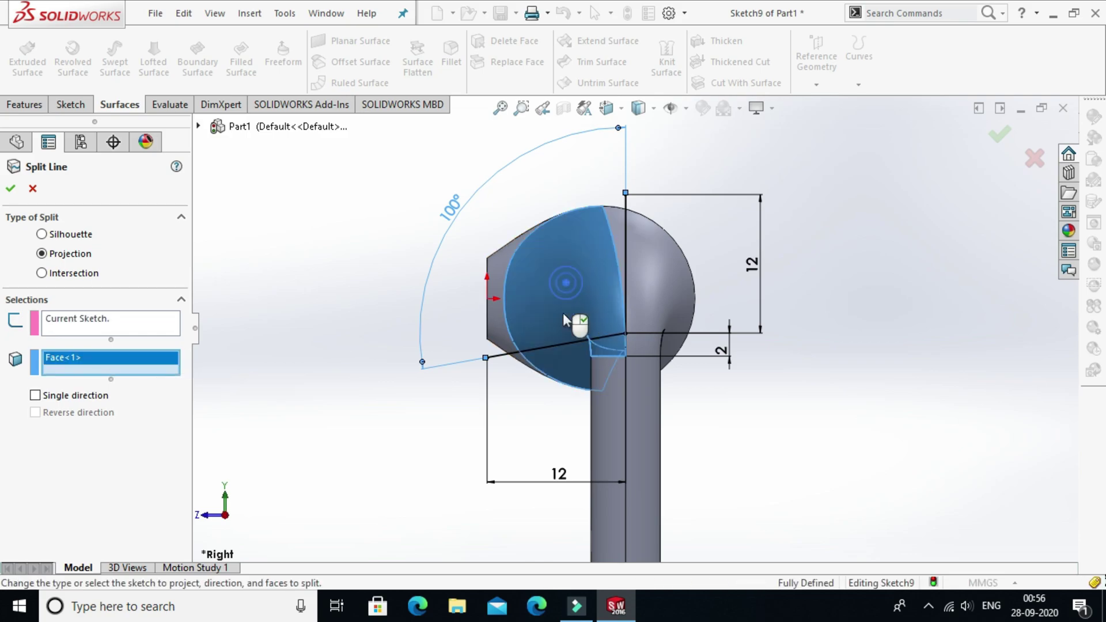
left_click(664, 274)
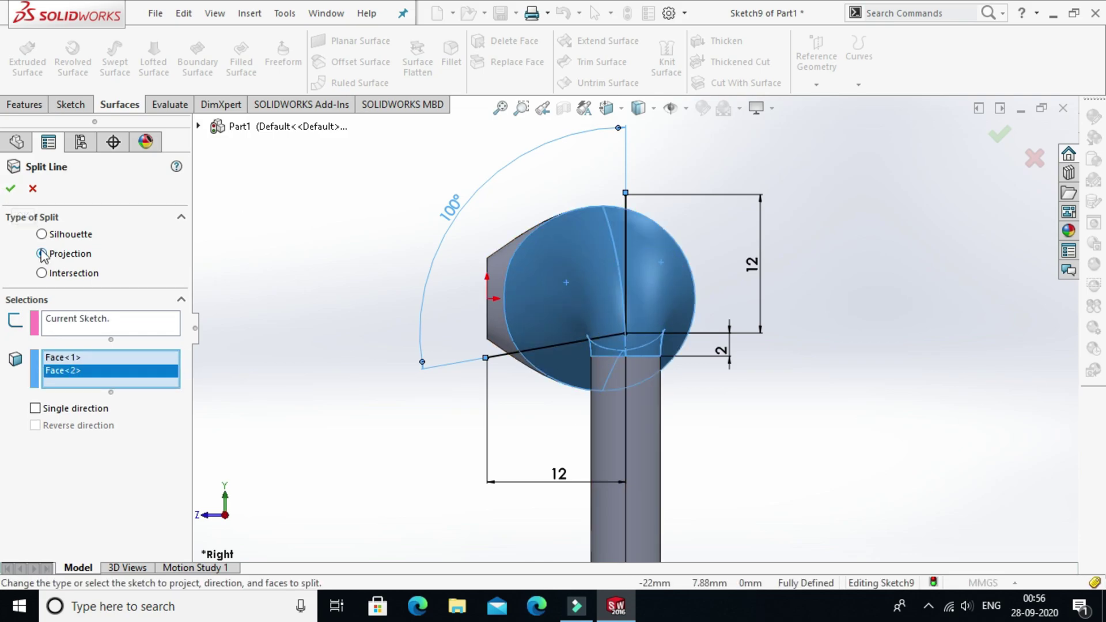
left_click(12, 192)
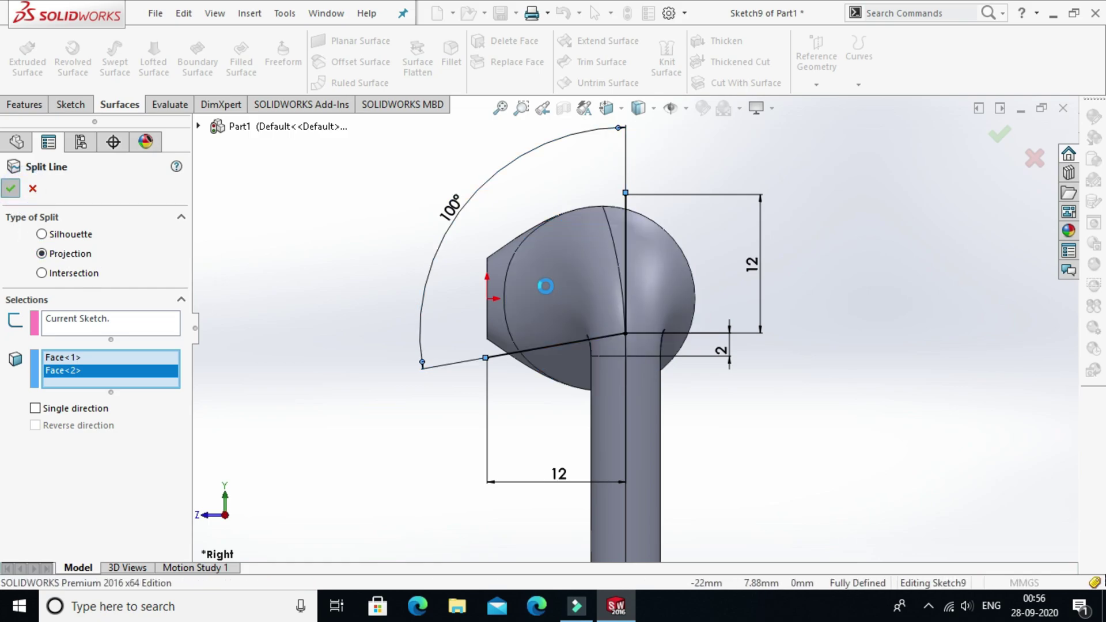
left_click(568, 263)
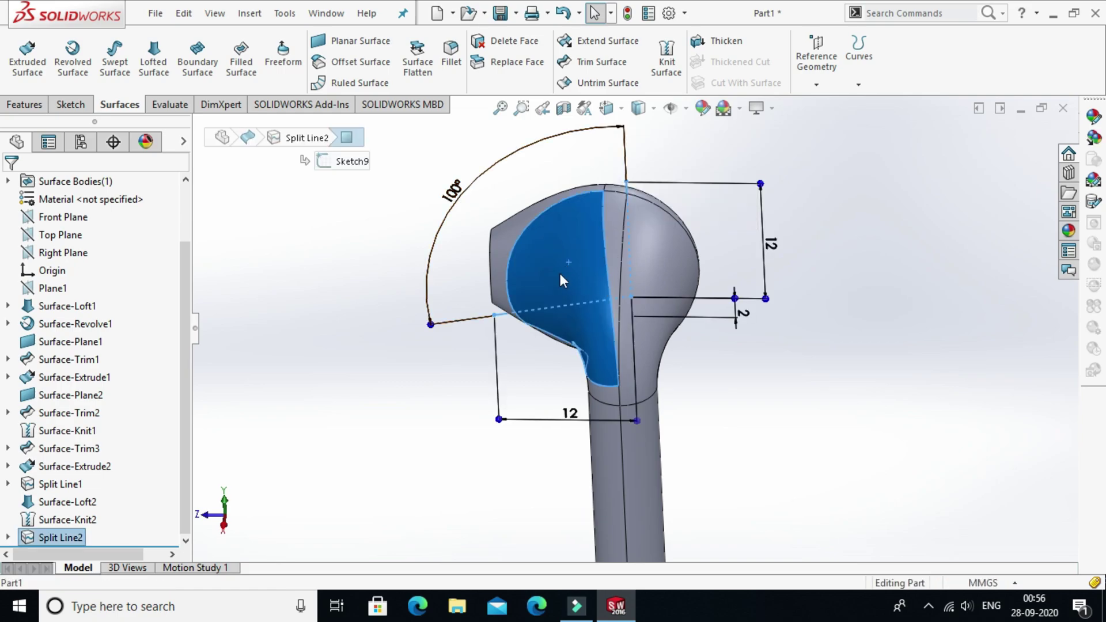
left_click(613, 219)
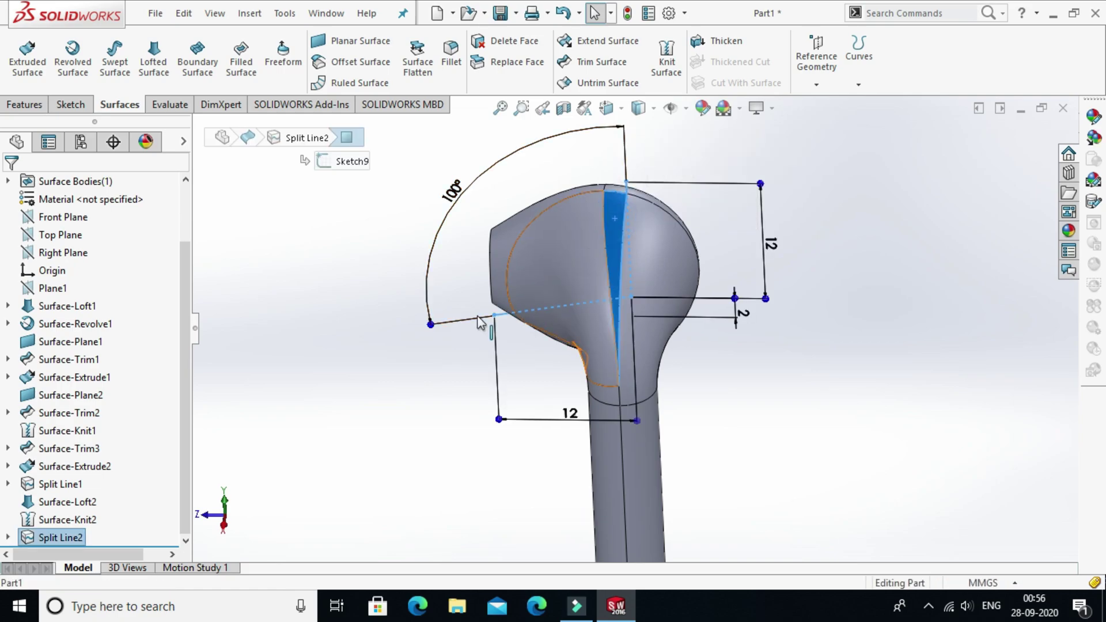
left_click(318, 253)
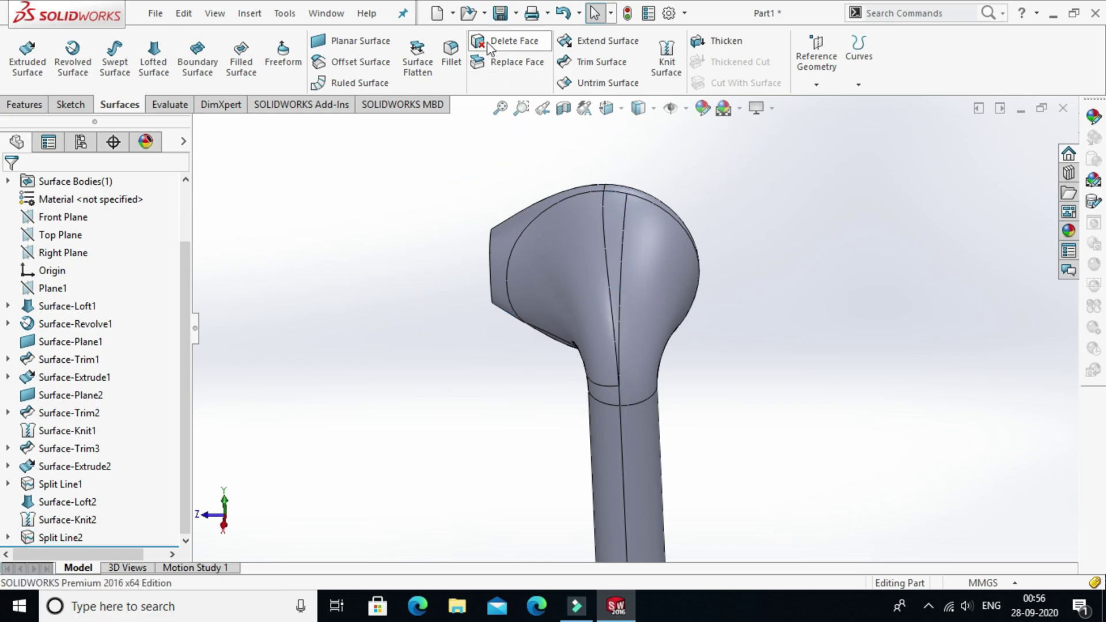
Step: Delete the large face on the ear-tip side of the head and the adjacent narrow split face, using the Delete option
left_click(517, 41)
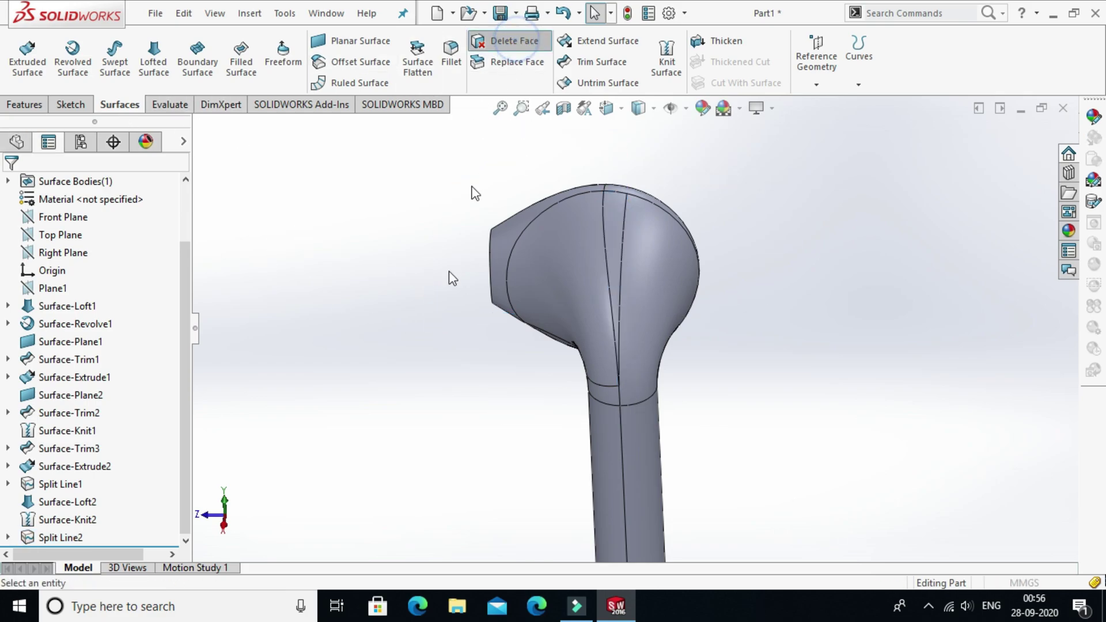
left_click(569, 264)
left_click(612, 248)
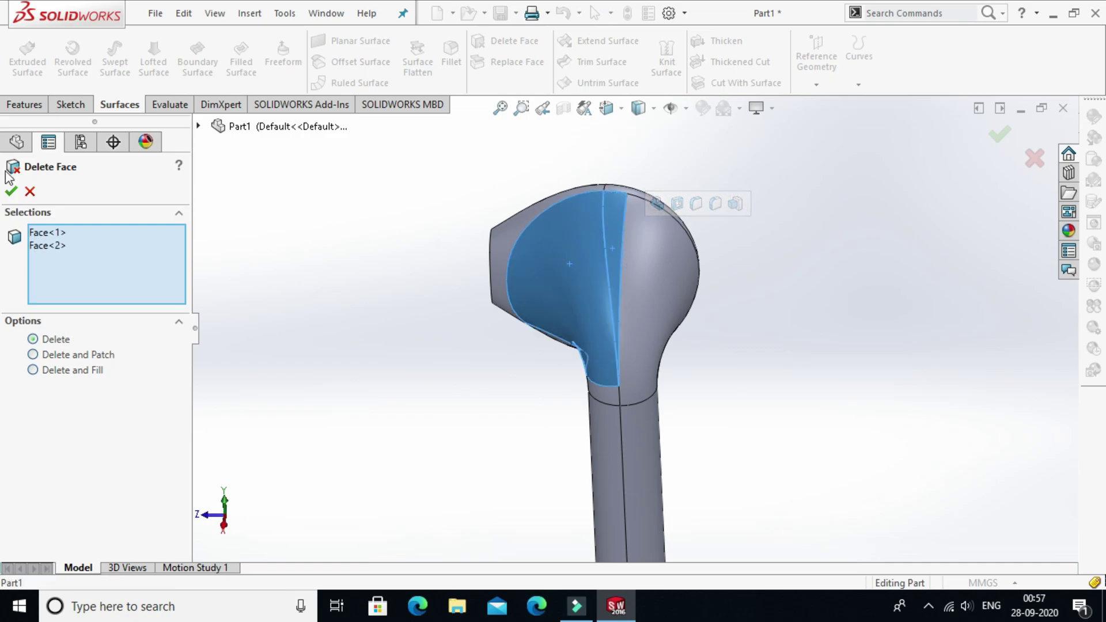
left_click(11, 191)
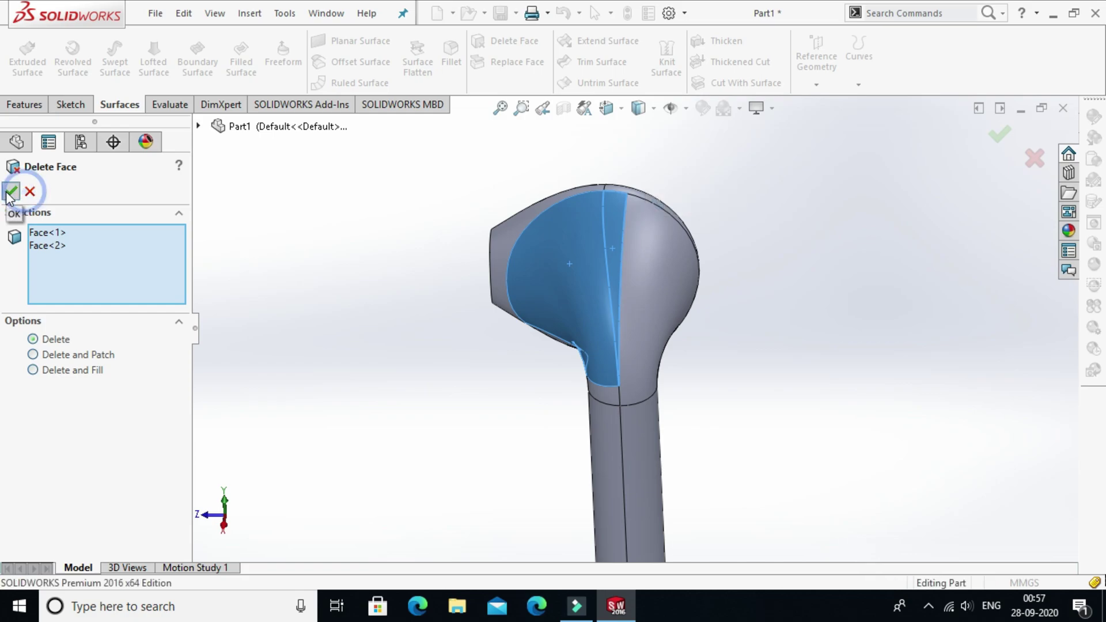
Step: Start a Filled Surface and pick the open loop of edges around the hole in the earbud head as the patch boundary
middle_click_drag(382, 294, 413, 301)
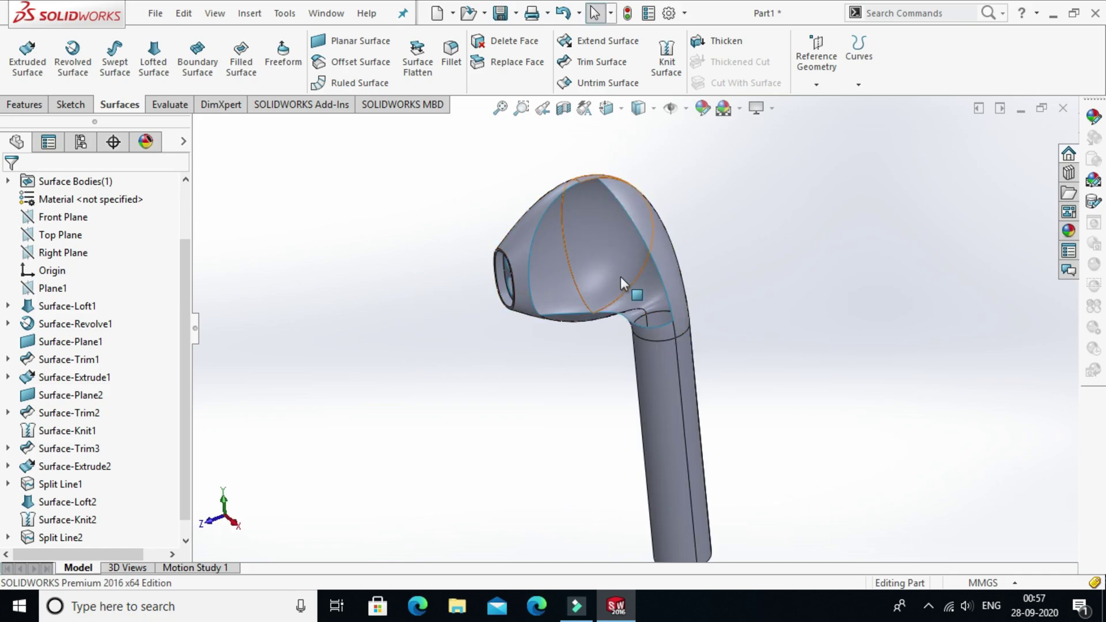
left_click(240, 66)
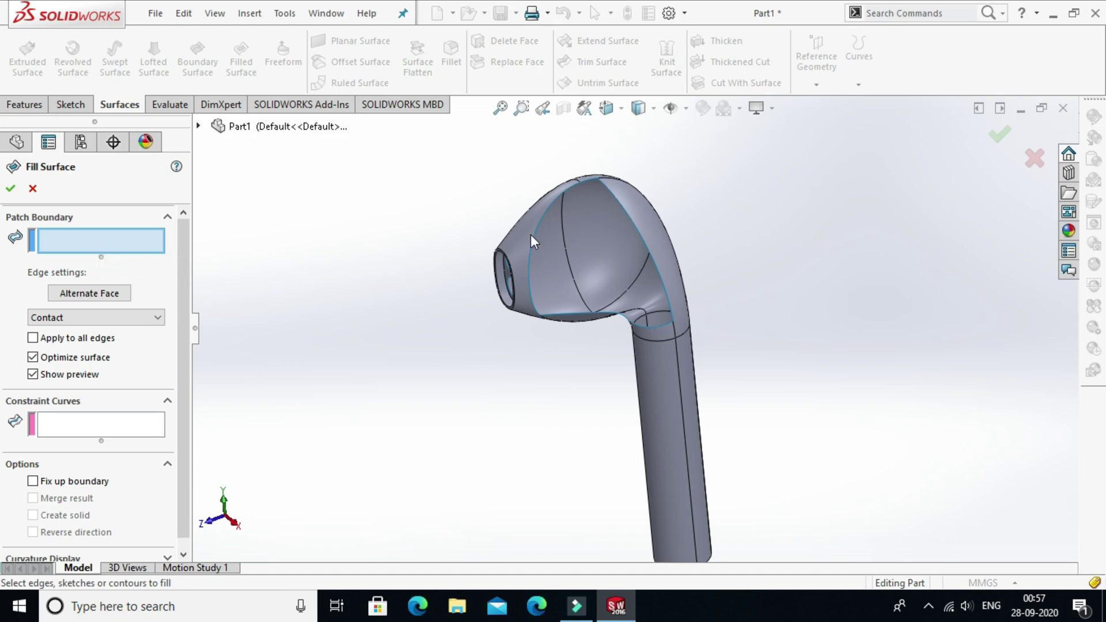
scroll(541, 219, "down", 4)
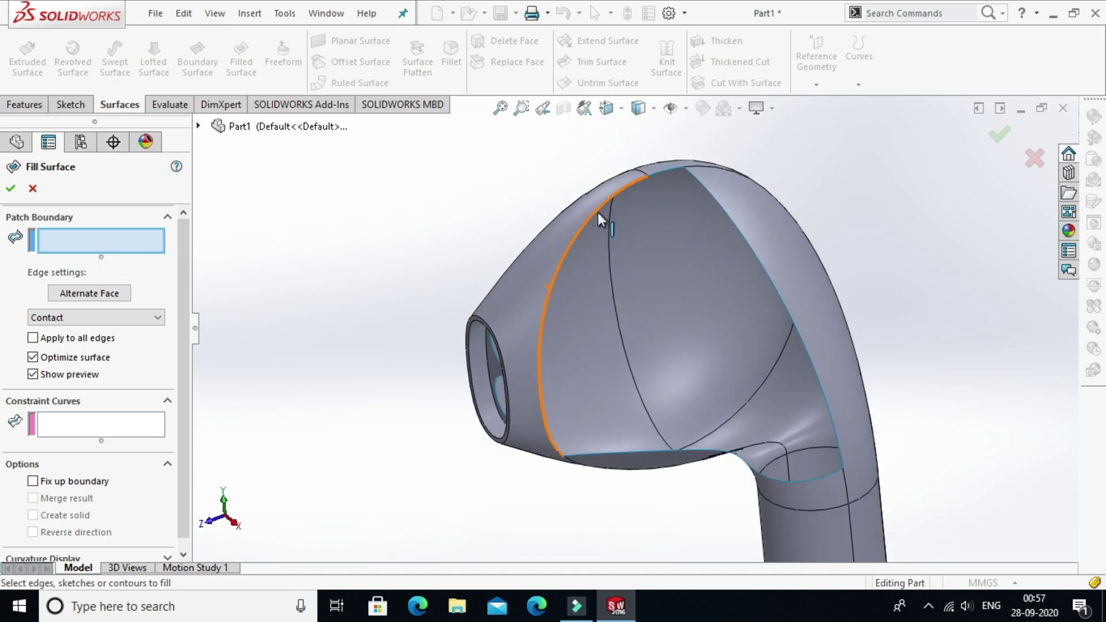
right_click(598, 212)
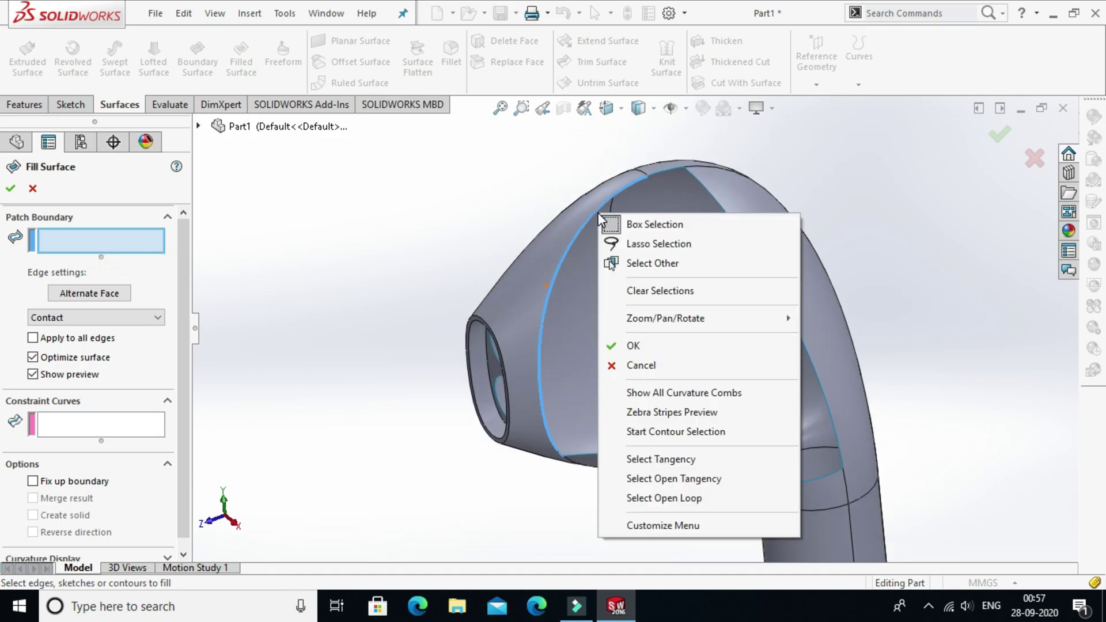
left_click(677, 499)
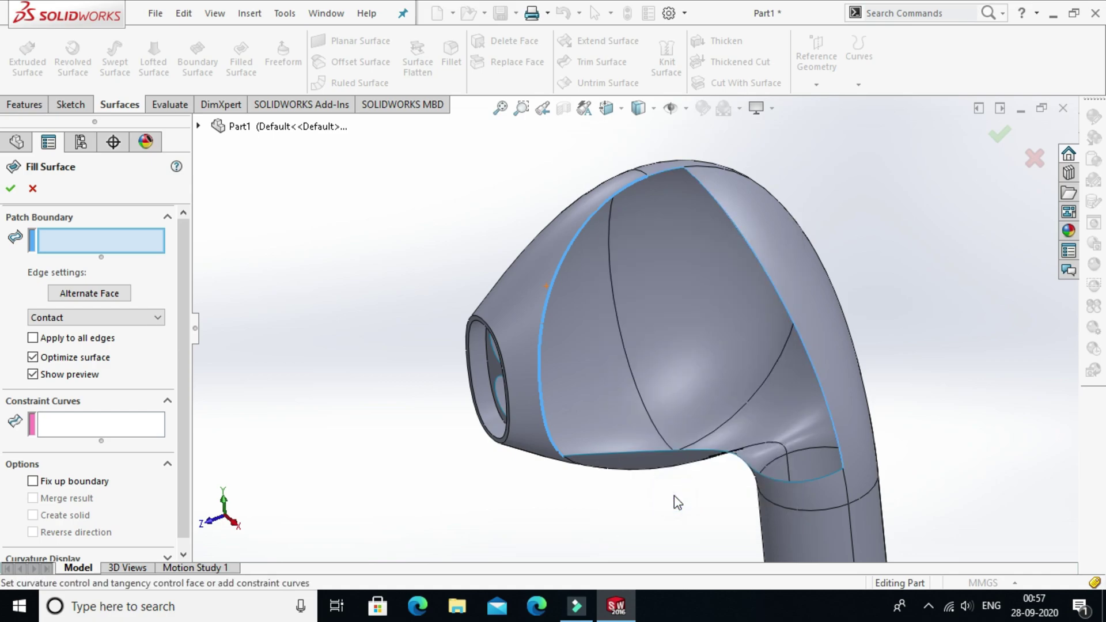
middle_click_drag(363, 377, 412, 349)
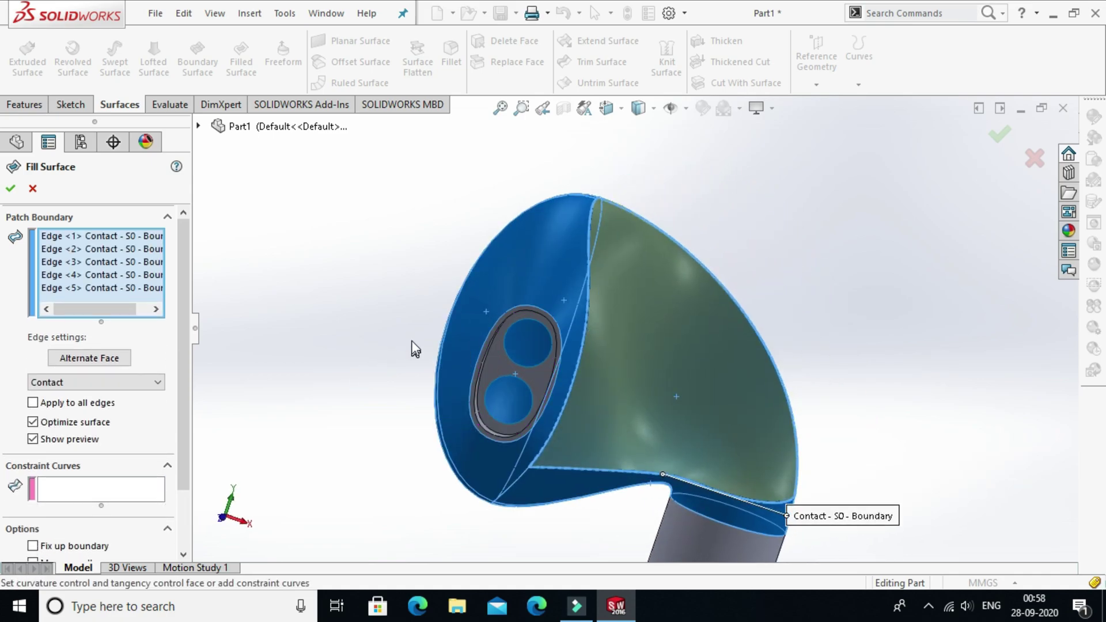
Step: Set the patch's edge condition to Curvature and apply it to all edges, with Optimize surface off
left_click(91, 383)
left_click(89, 418)
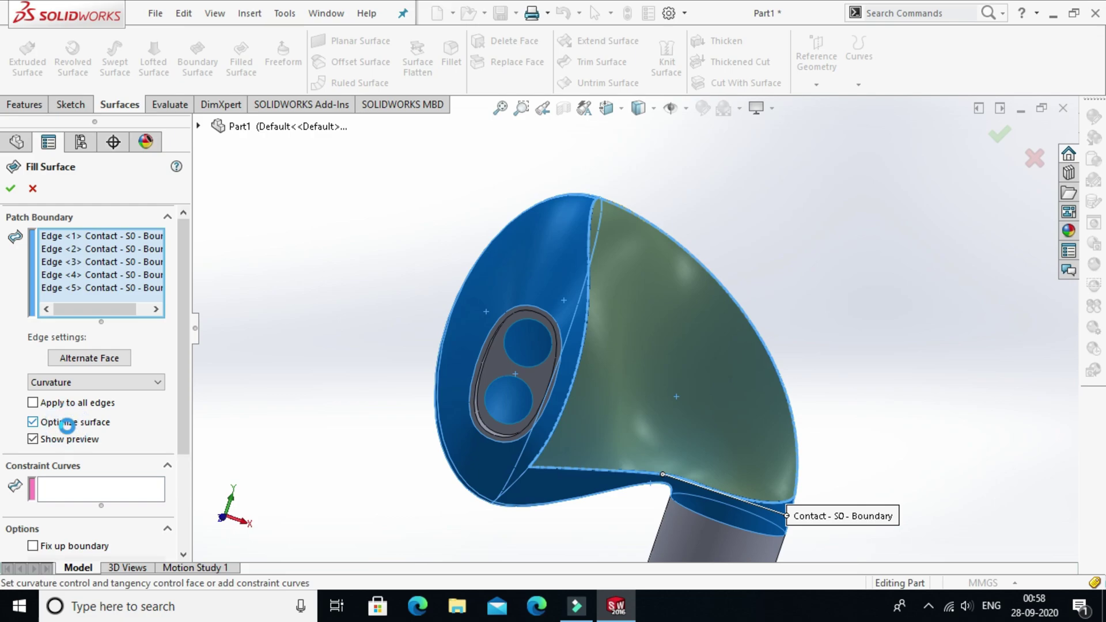
left_click(33, 403)
Step: Enable Fix up boundary and Merge result for the patch and create the filled surface
scroll(69, 523, "down", 3)
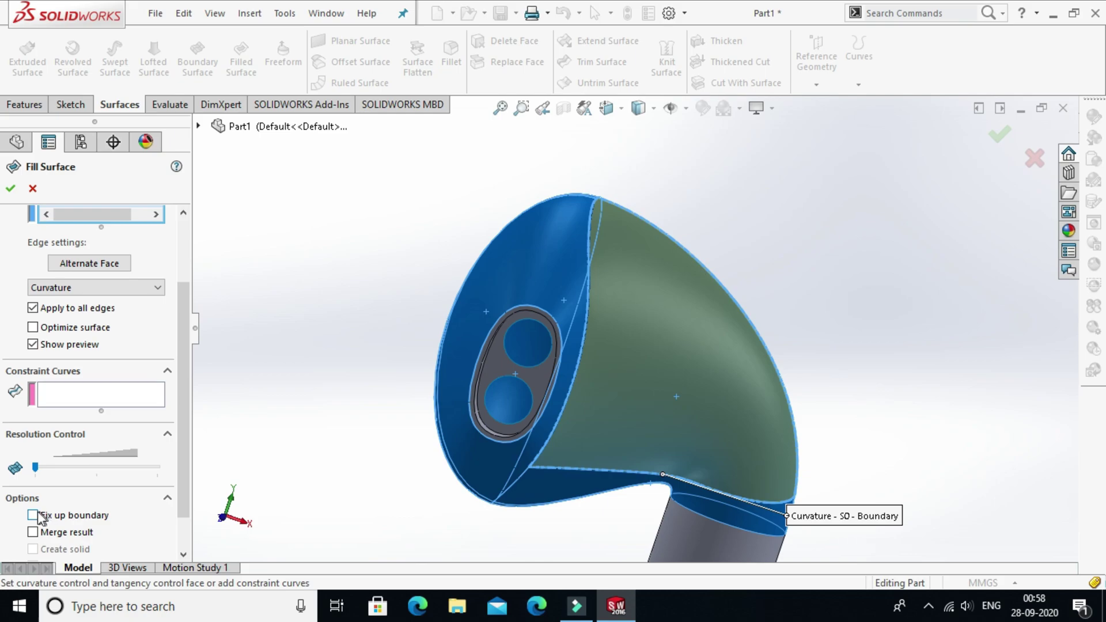
left_click(34, 515)
left_click(33, 533)
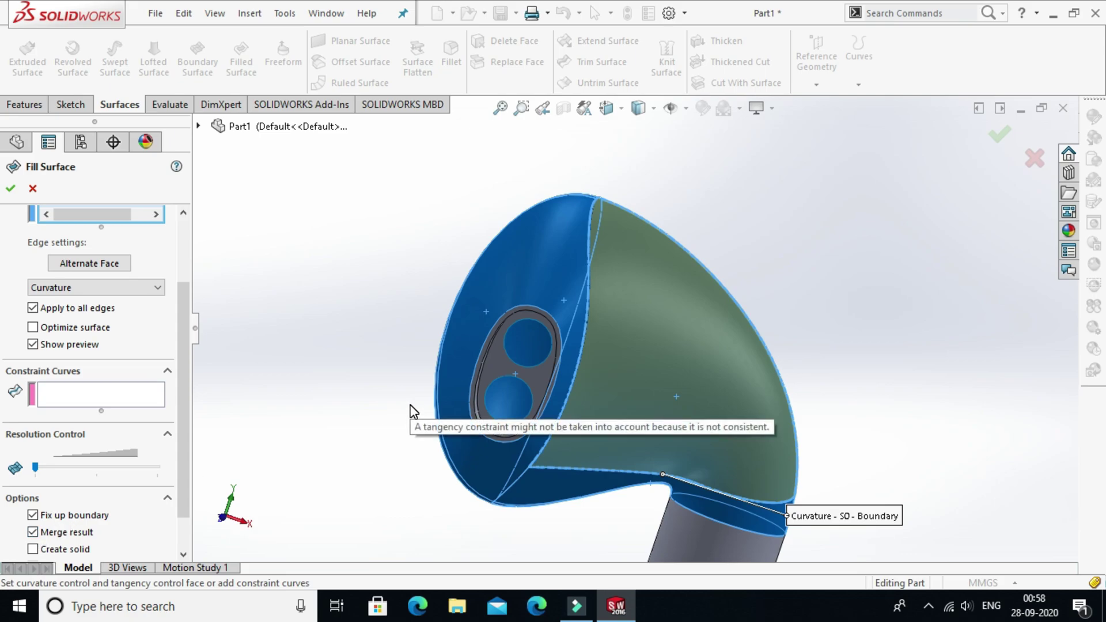
scroll(412, 410, "up", 3)
middle_click_drag(383, 388, 303, 353)
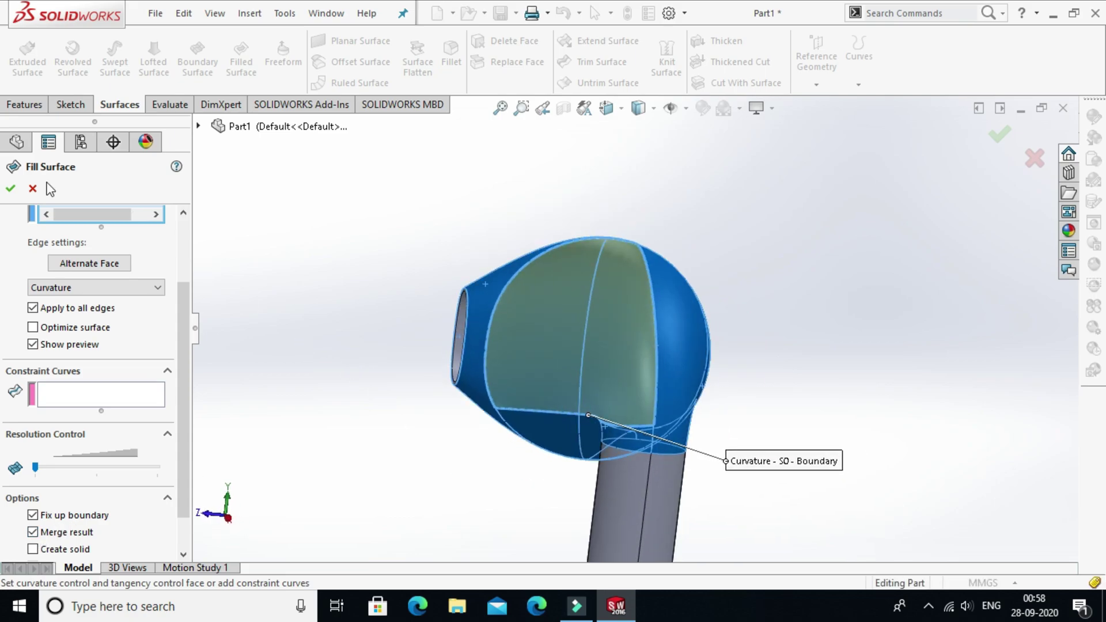
left_click(11, 188)
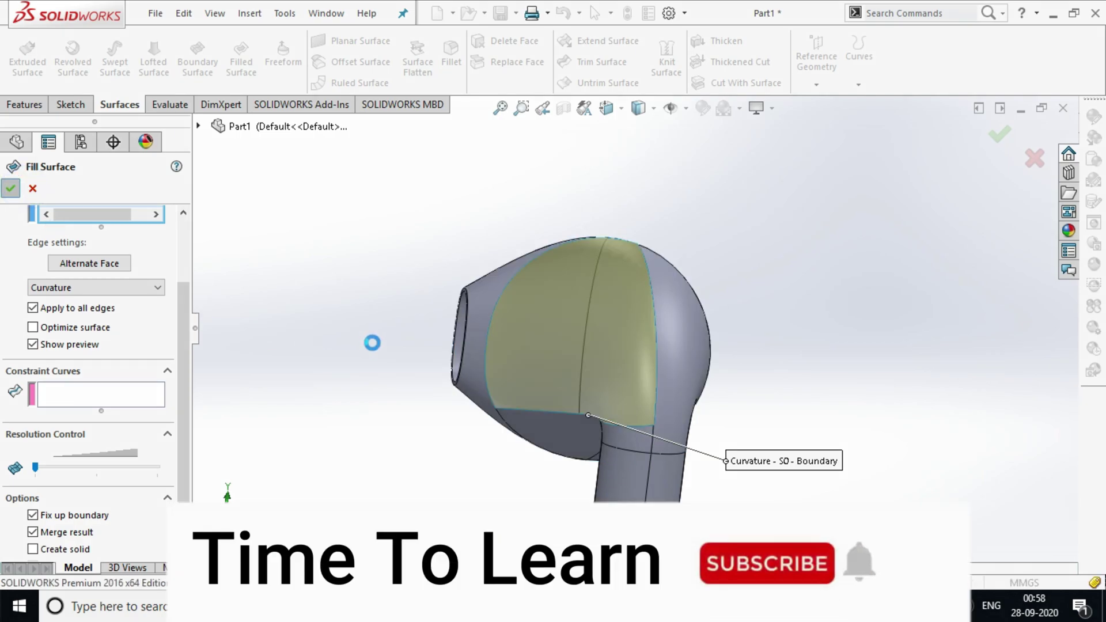
middle_click_drag(550, 340, 703, 371)
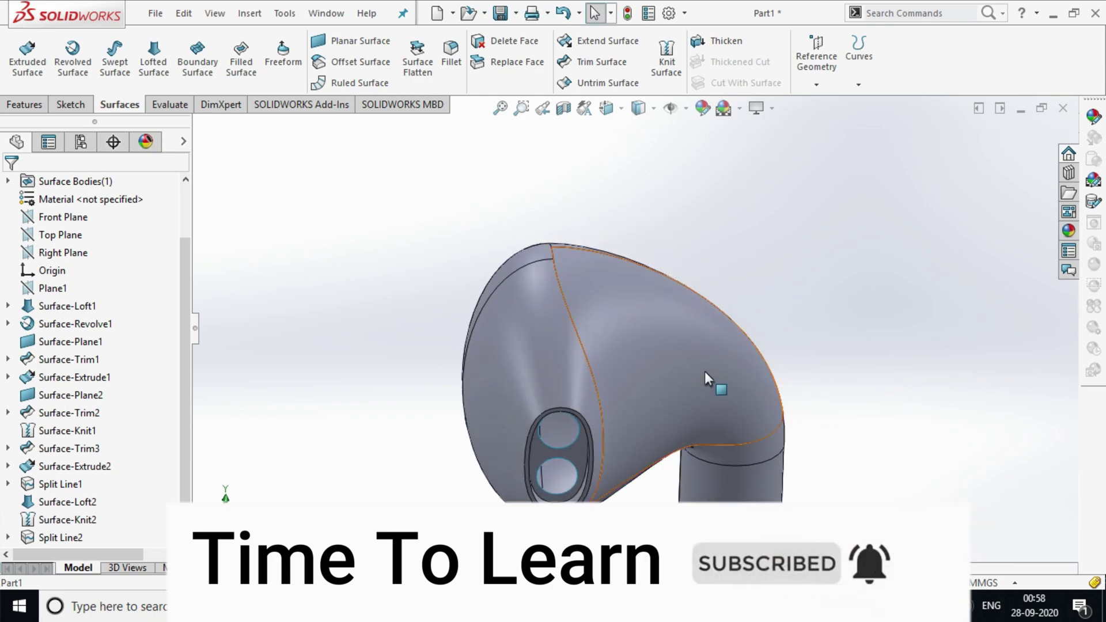
scroll(680, 357, "up", 3)
scroll(526, 338, "down", 5)
scroll(636, 346, "up", 5)
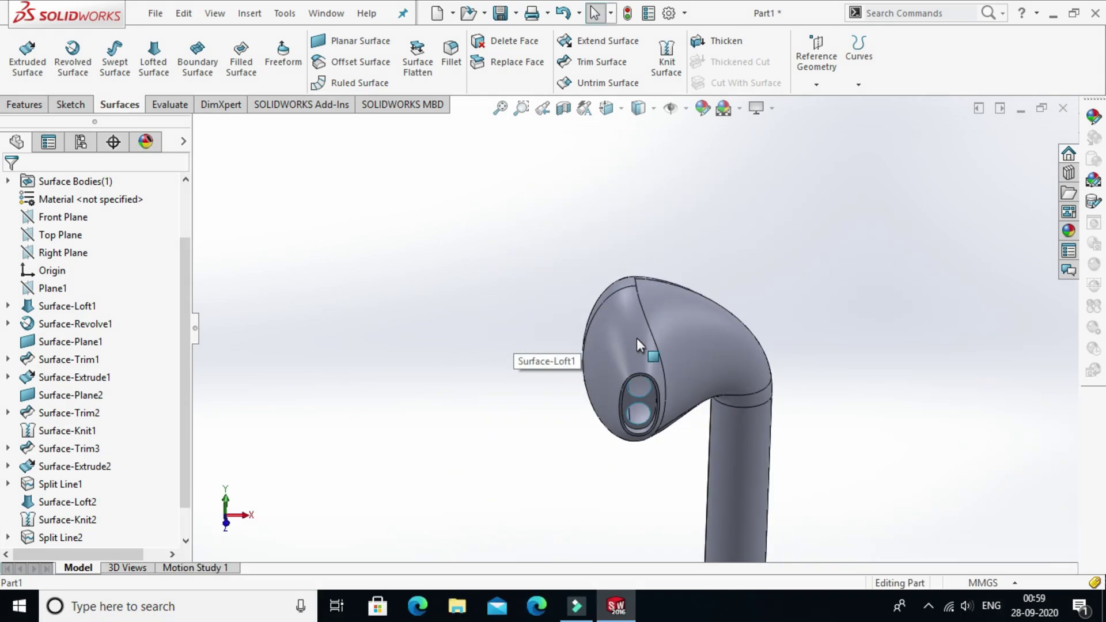
middle_click_drag(609, 334, 731, 345)
left_click(740, 332)
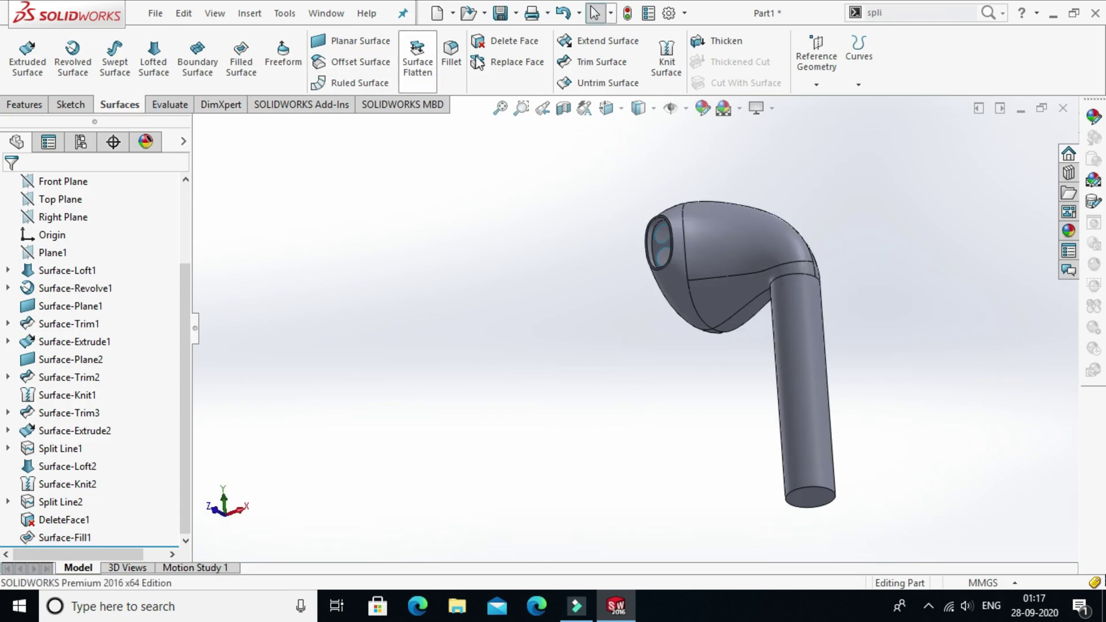
Step: Fillet the stem's free end with a 1.5 mm radius by selecting the stem's cylindrical face
left_click(448, 61)
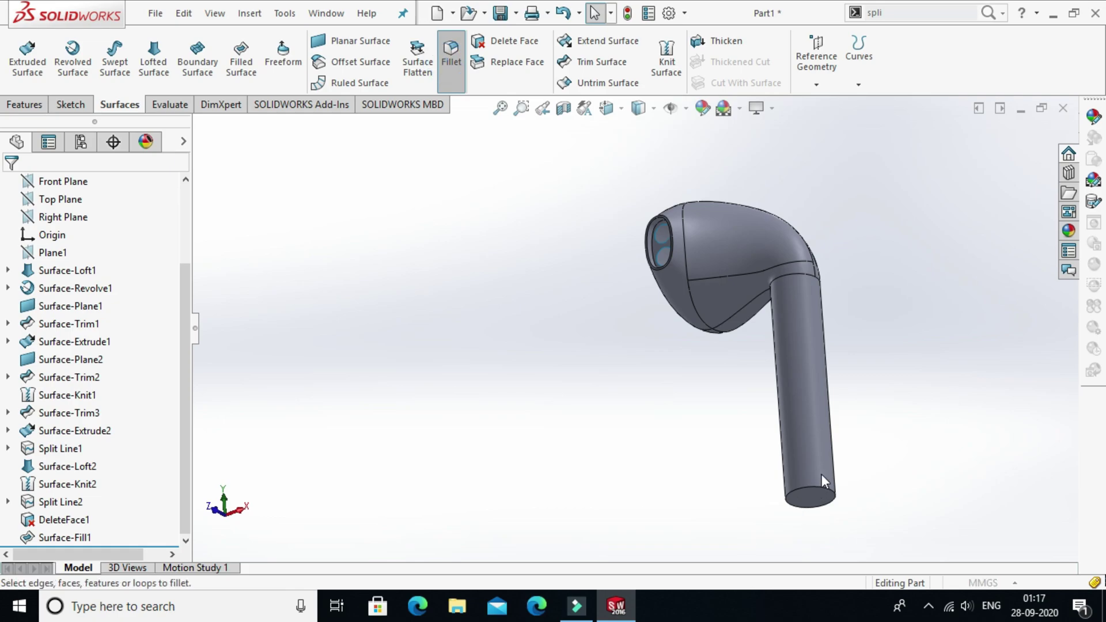
scroll(821, 490, "down", 3)
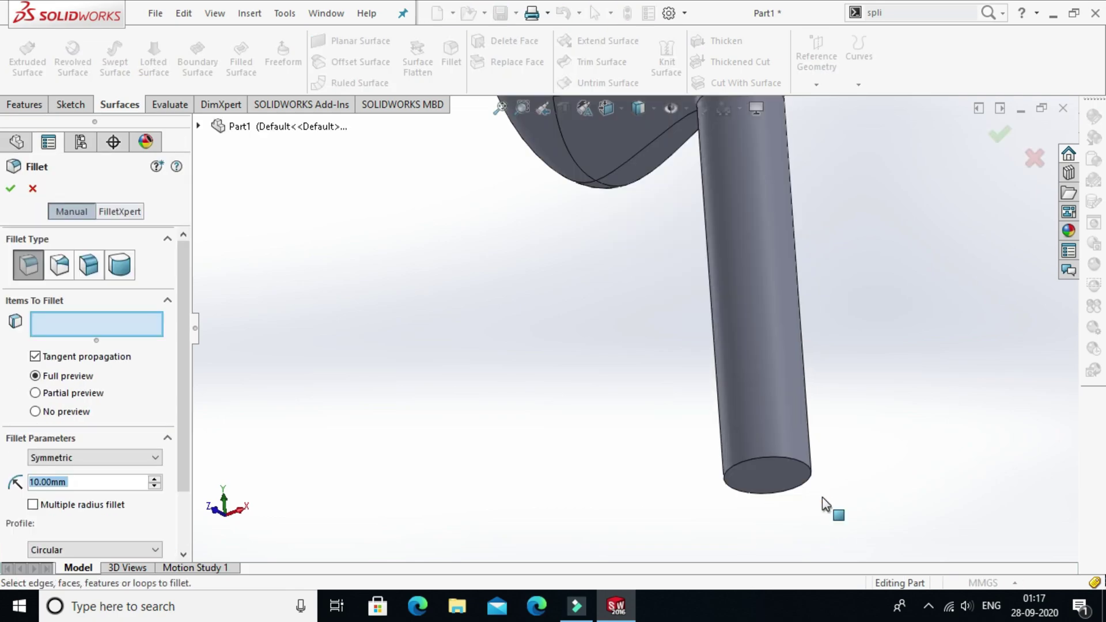
left_click(776, 454)
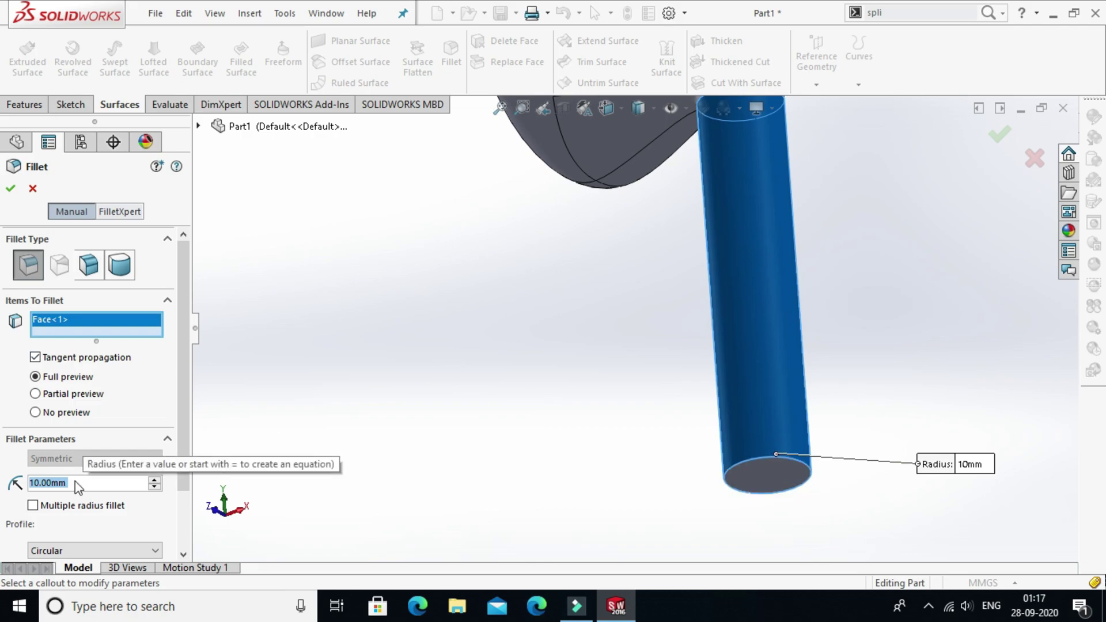
type("1.5")
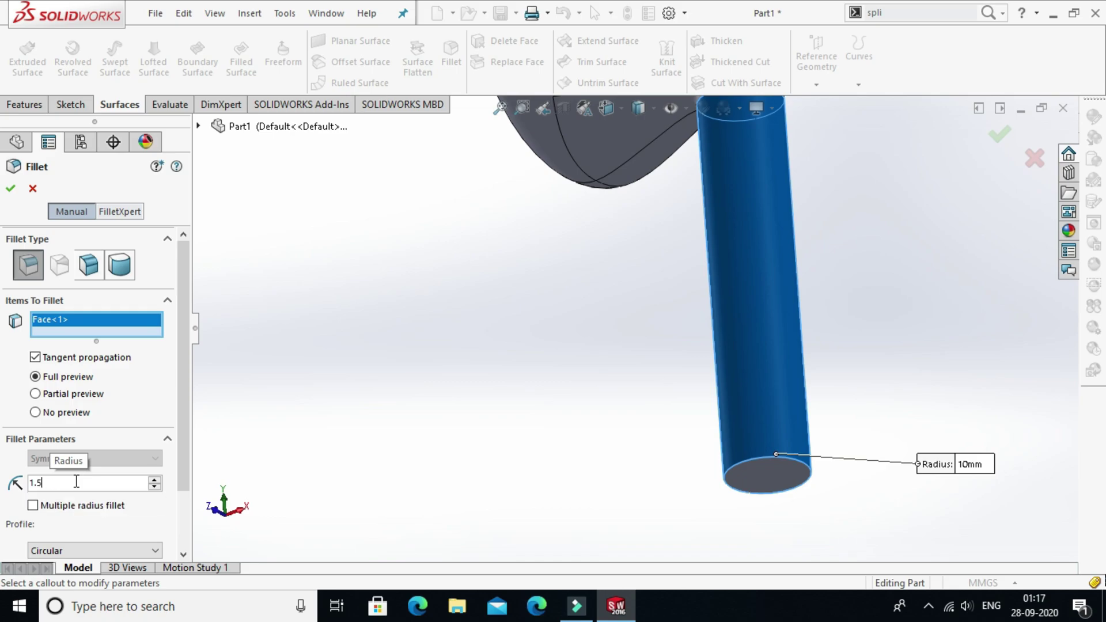
key("Return")
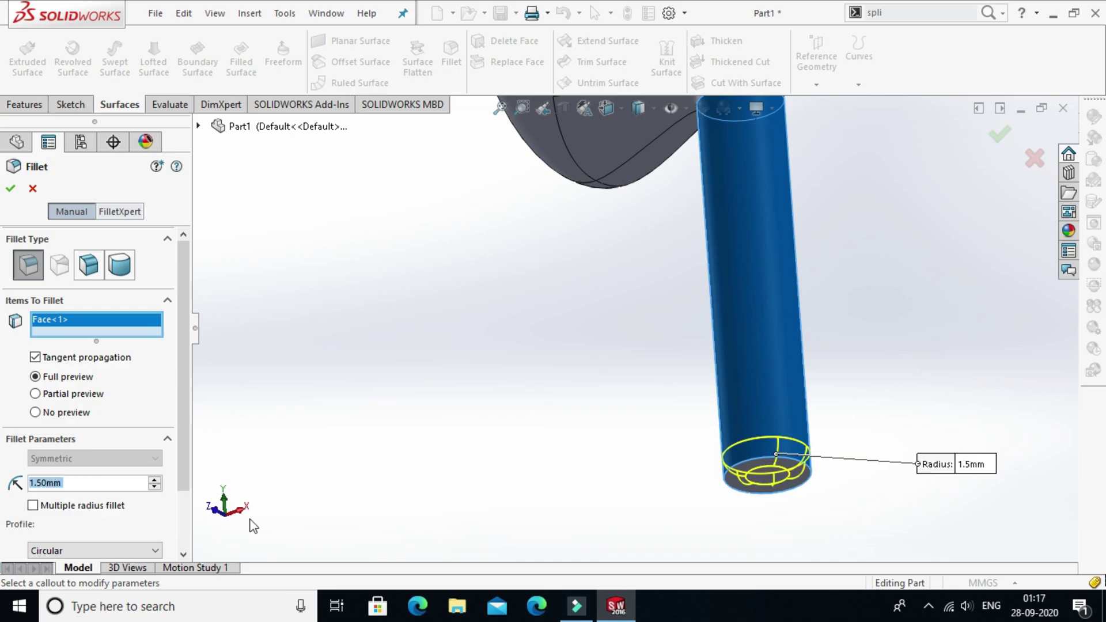
left_click(11, 190)
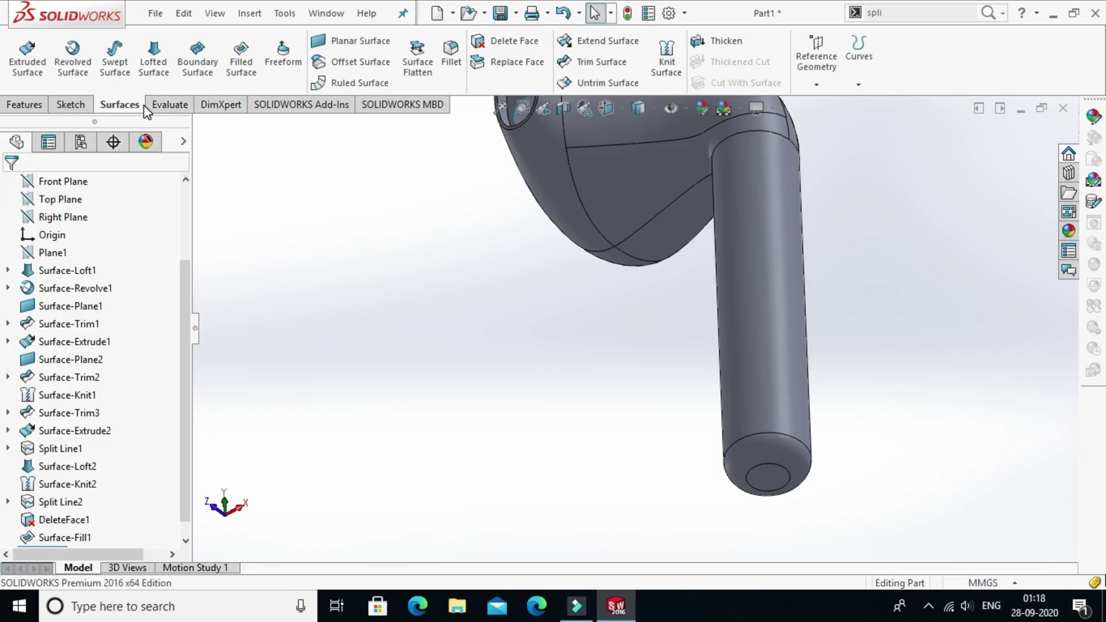
Step: Delete the small circular end face of the stem inside the fillet, using the Delete option
left_click(512, 39)
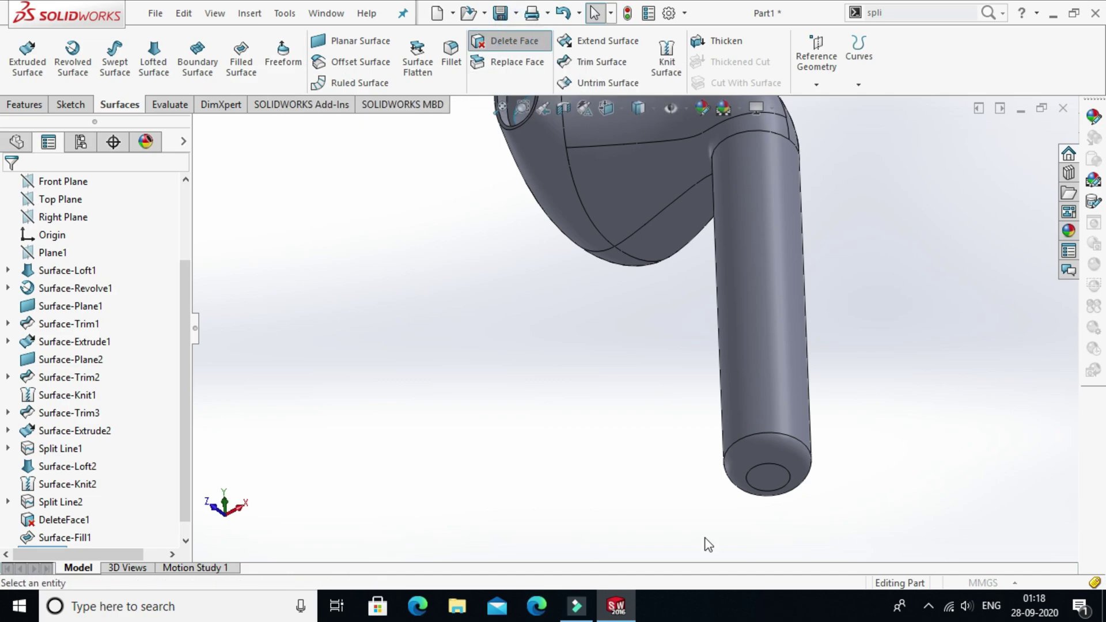
left_click(773, 479)
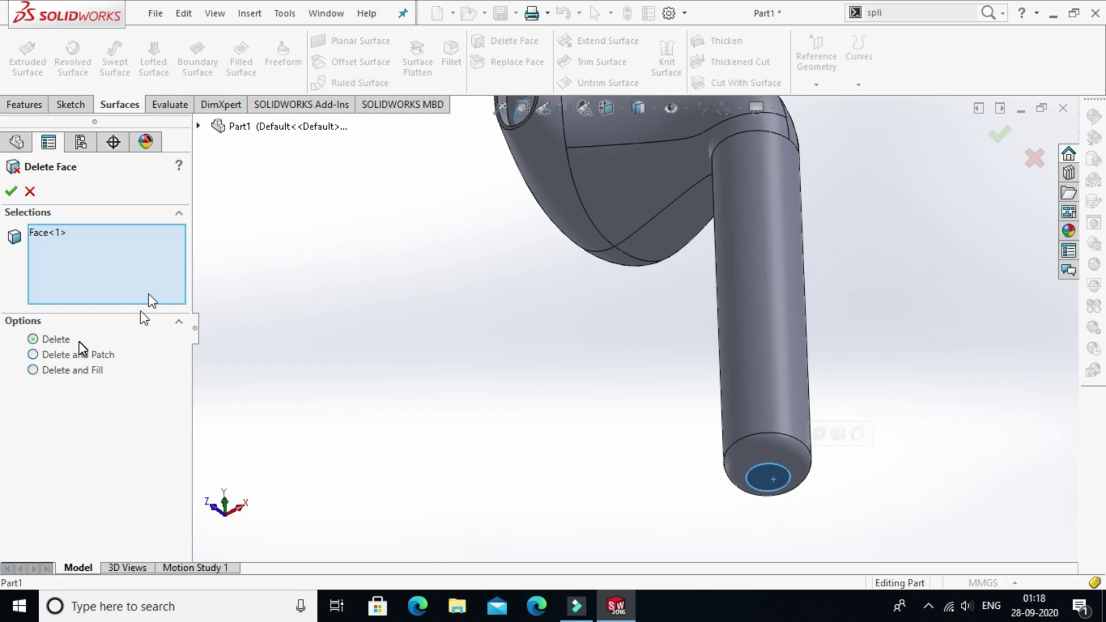
key("Return")
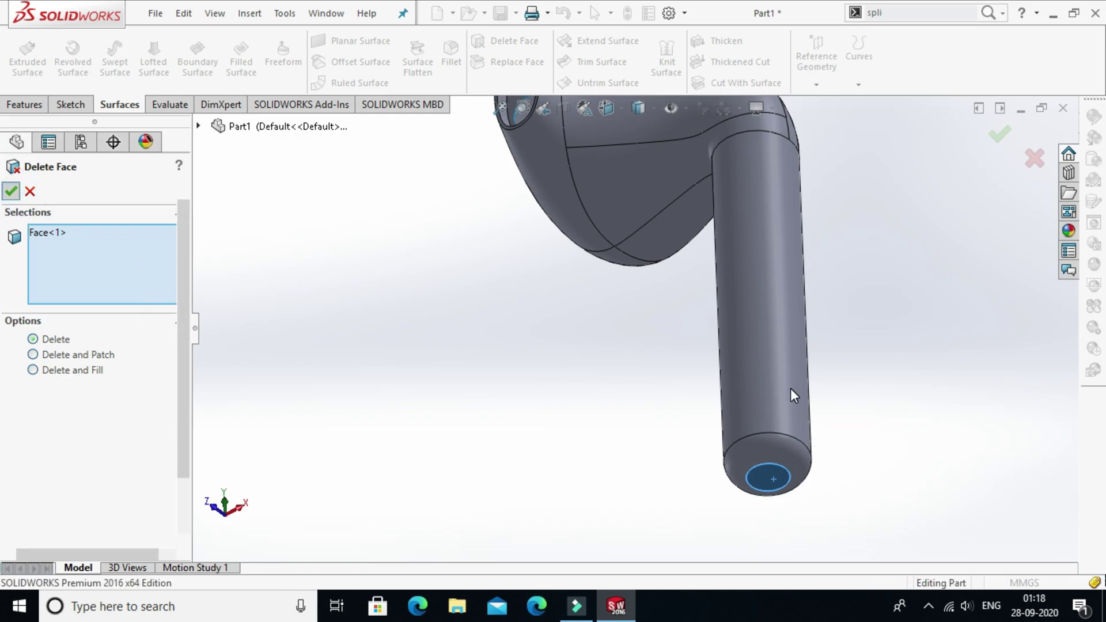
Step: Start a sketch on the Right Plane and draw a circle about 3.7 mm in diameter on the head above the stem
scroll(694, 375, "up", 3)
scroll(642, 242, "down", 2)
middle_click_drag(644, 241, 575, 305)
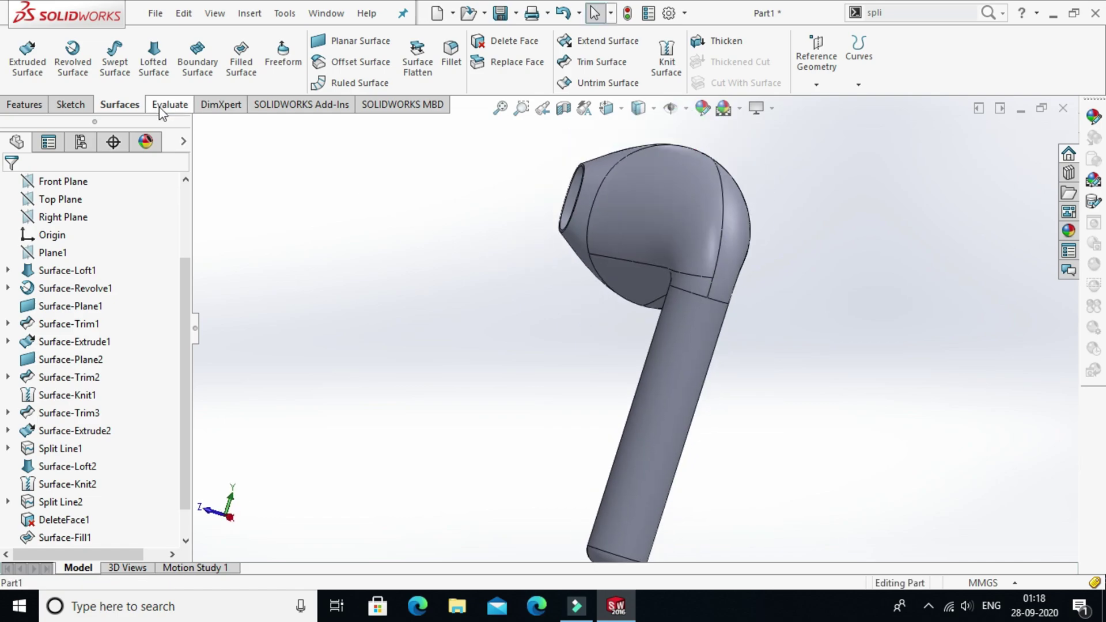
left_click(64, 217)
left_click(74, 199)
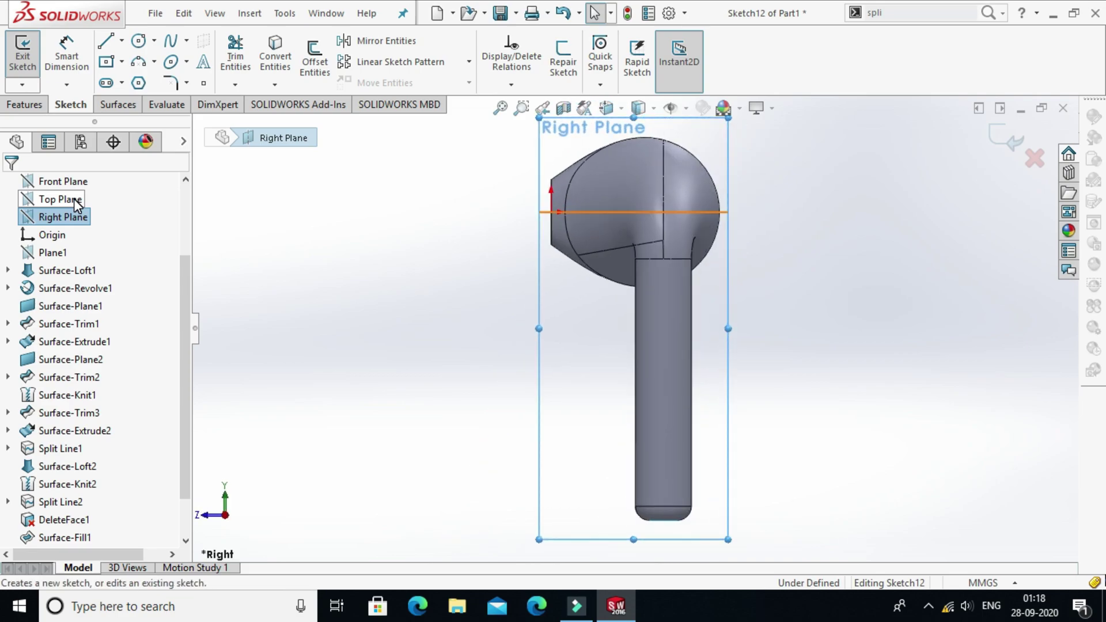
left_click(138, 40)
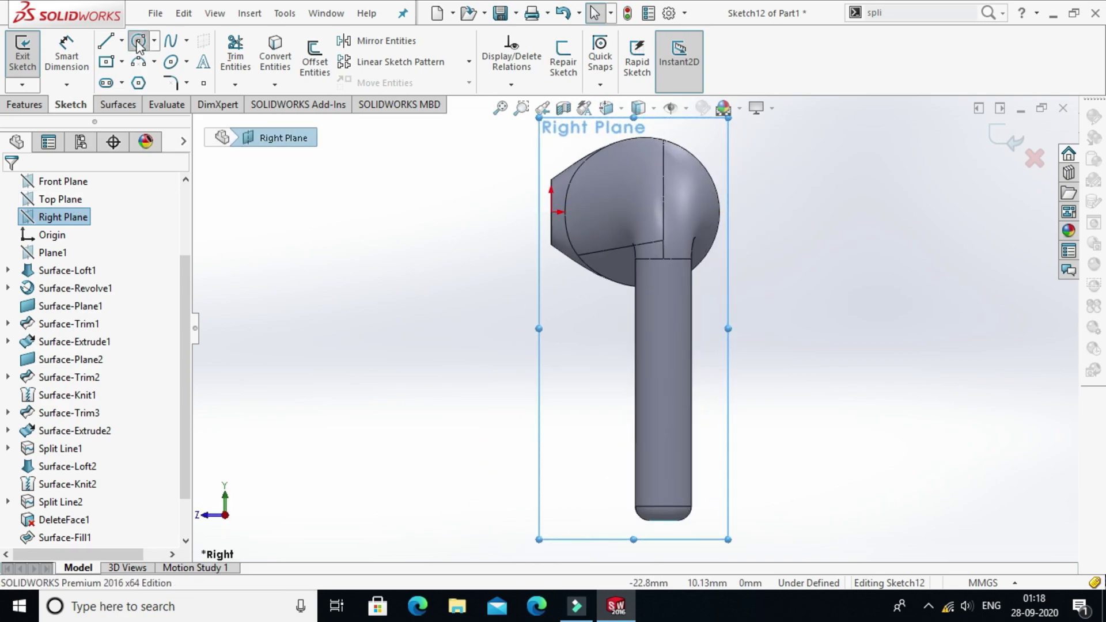
left_click(674, 197)
left_click(681, 211)
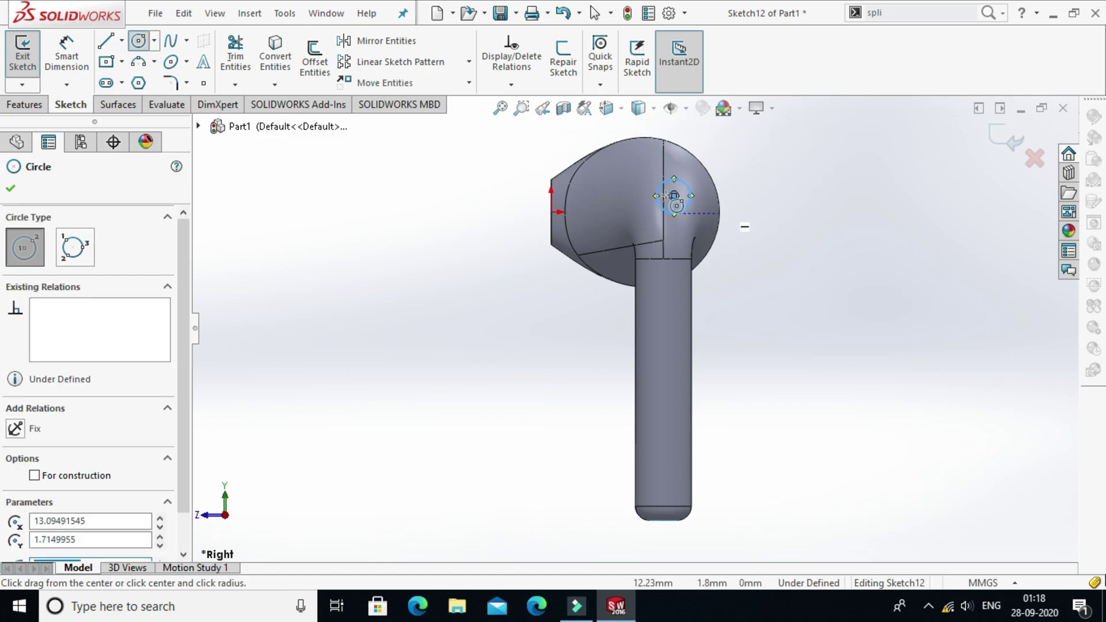
Step: Dimension the circle's diameter as 0.35 mm
scroll(659, 320, "down", 3)
scroll(660, 321, "down", 2)
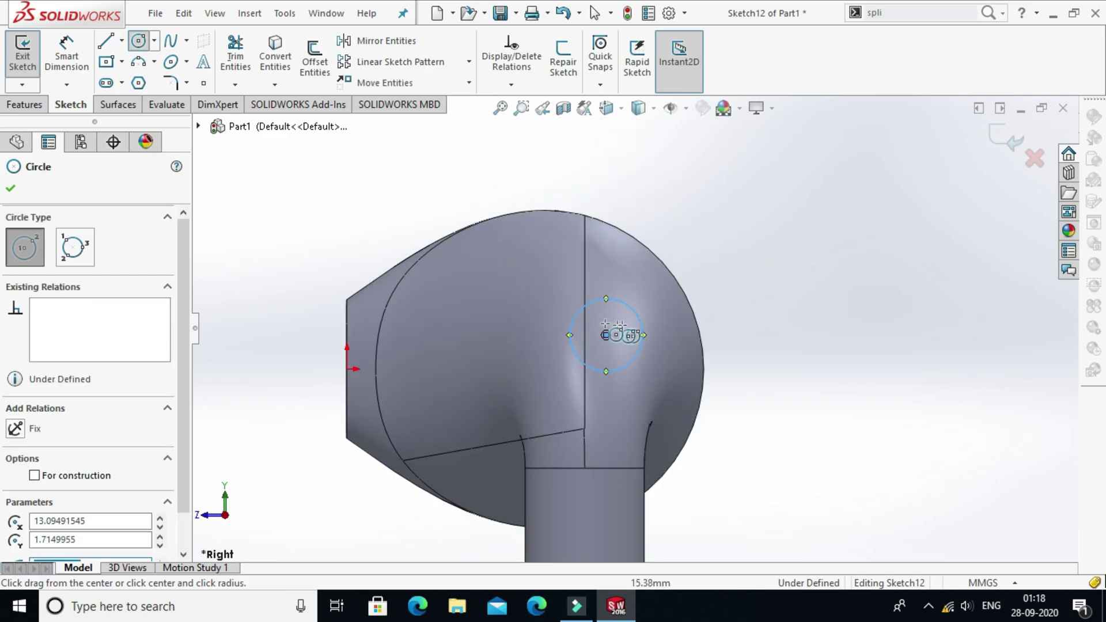
left_click(67, 55)
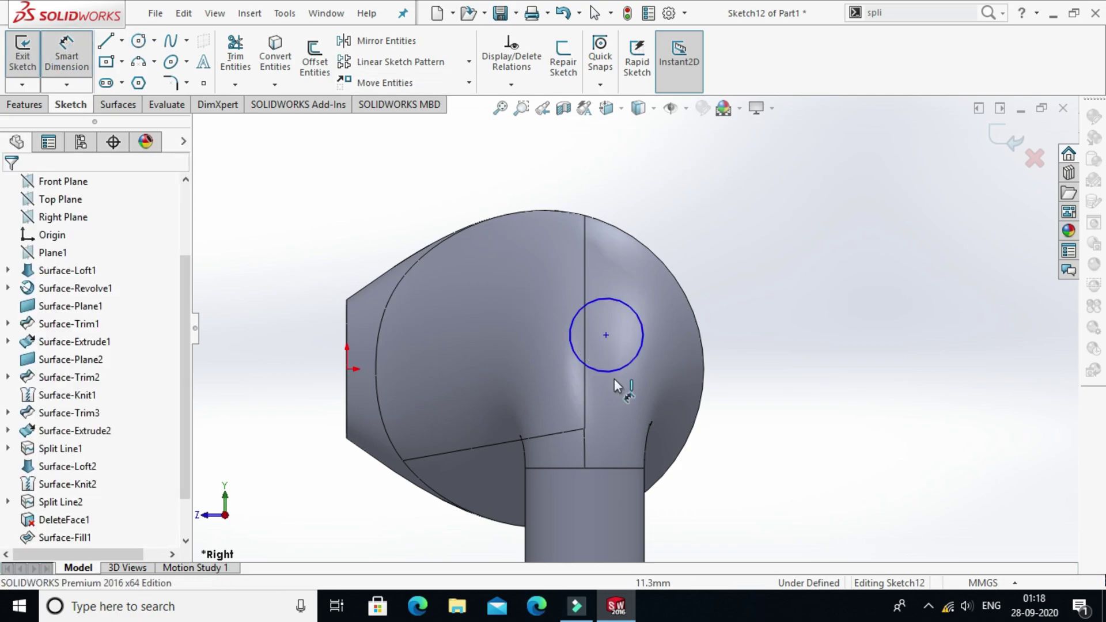
left_click(645, 334)
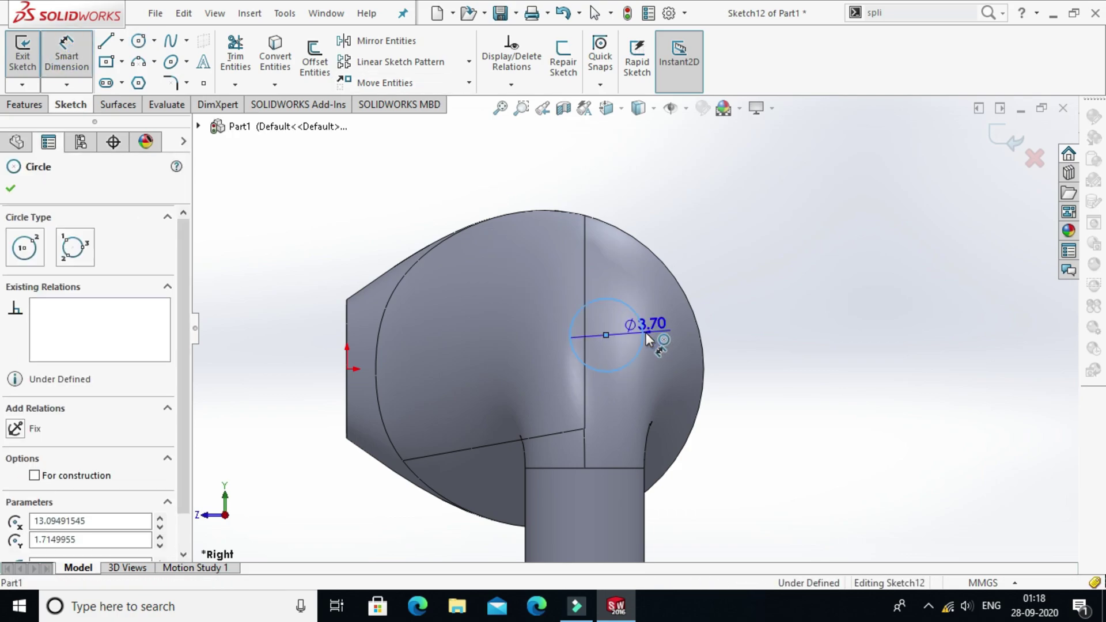
left_click(716, 338)
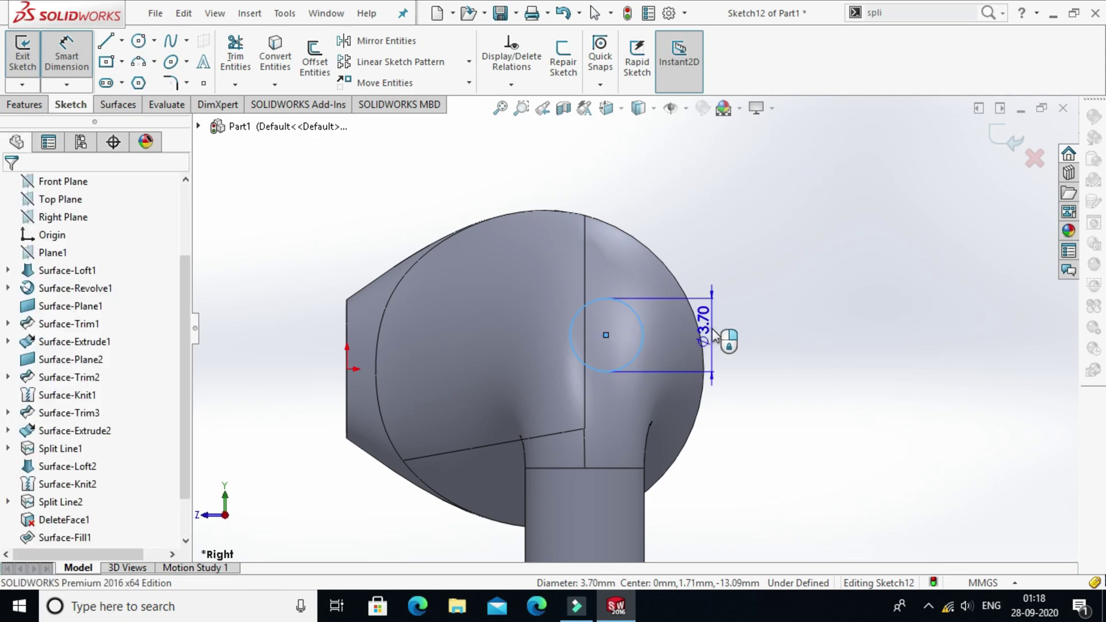
type("0.35mm")
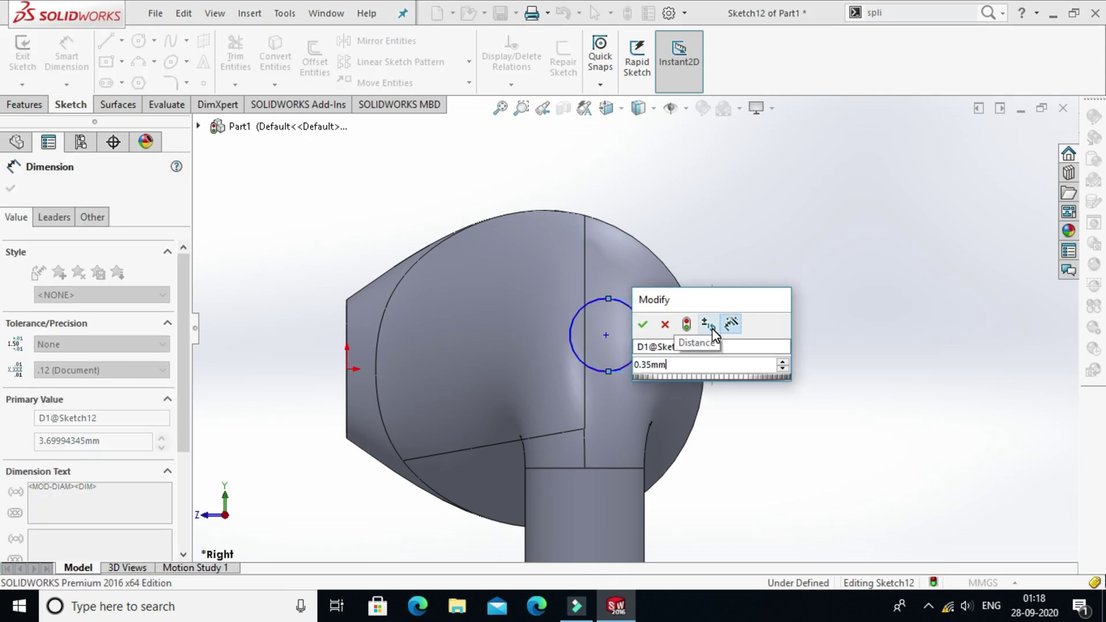
key("Return")
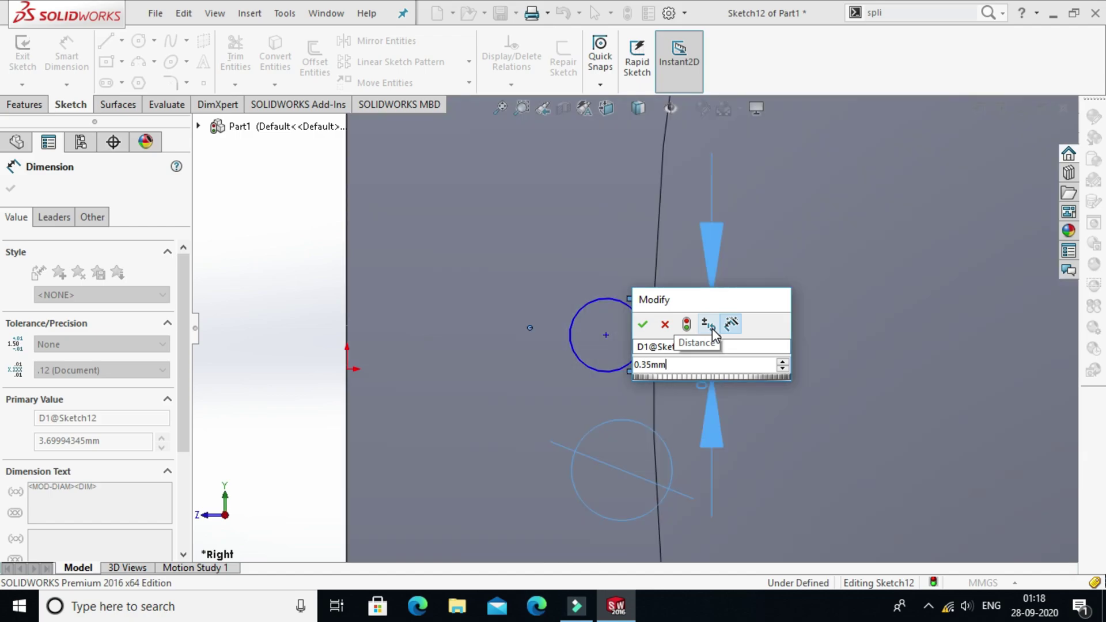
Step: Dimension the circle's centre 1.3 mm vertically above the vertex in the middle of the stem's upper edge
scroll(706, 337, "down", 3)
left_click(617, 337)
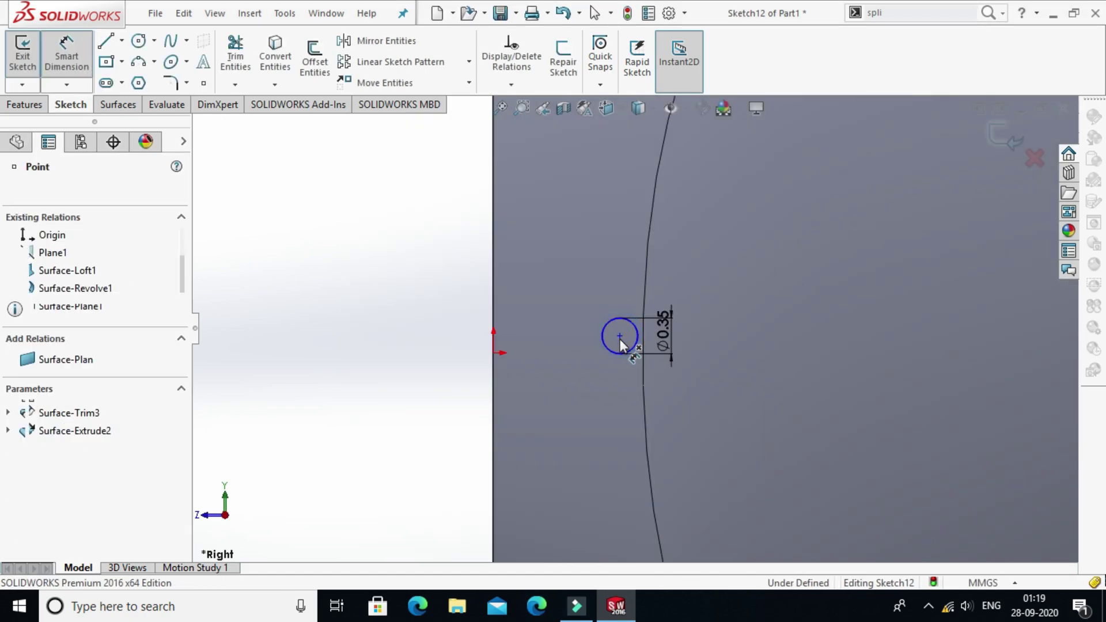
scroll(622, 344, "down", 5)
scroll(862, 429, "down", 4)
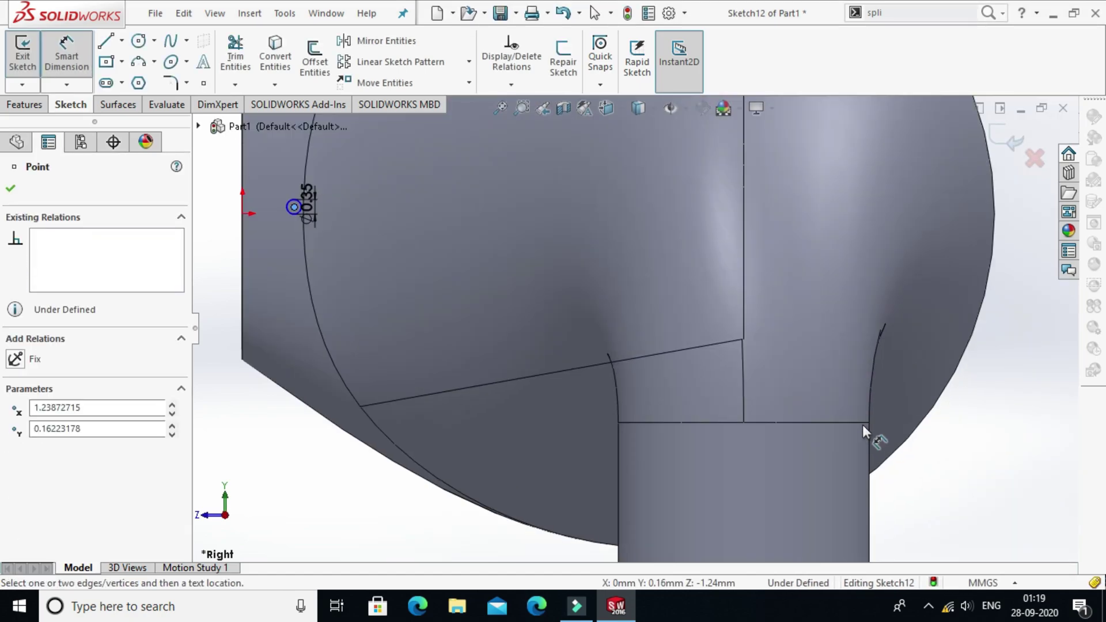
left_click(744, 419)
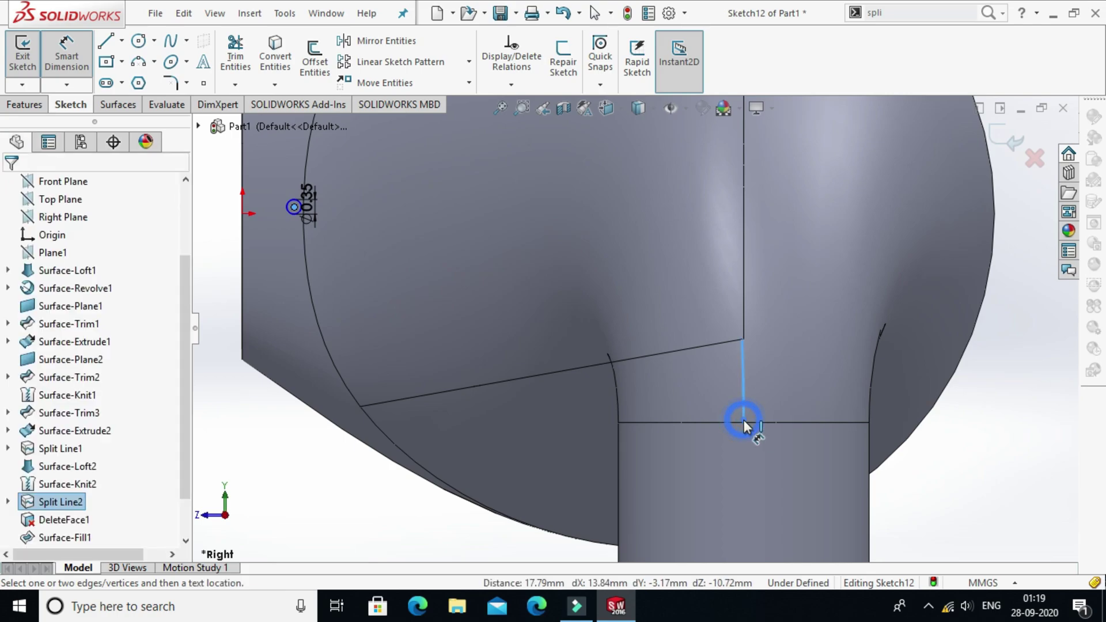
left_click(744, 422)
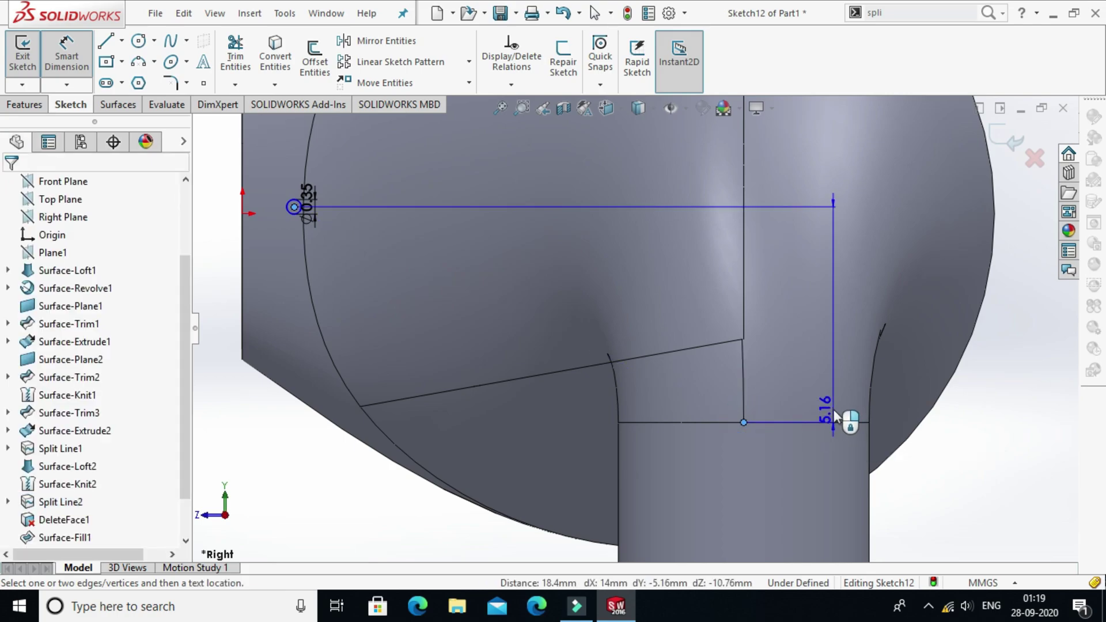
left_click(835, 404)
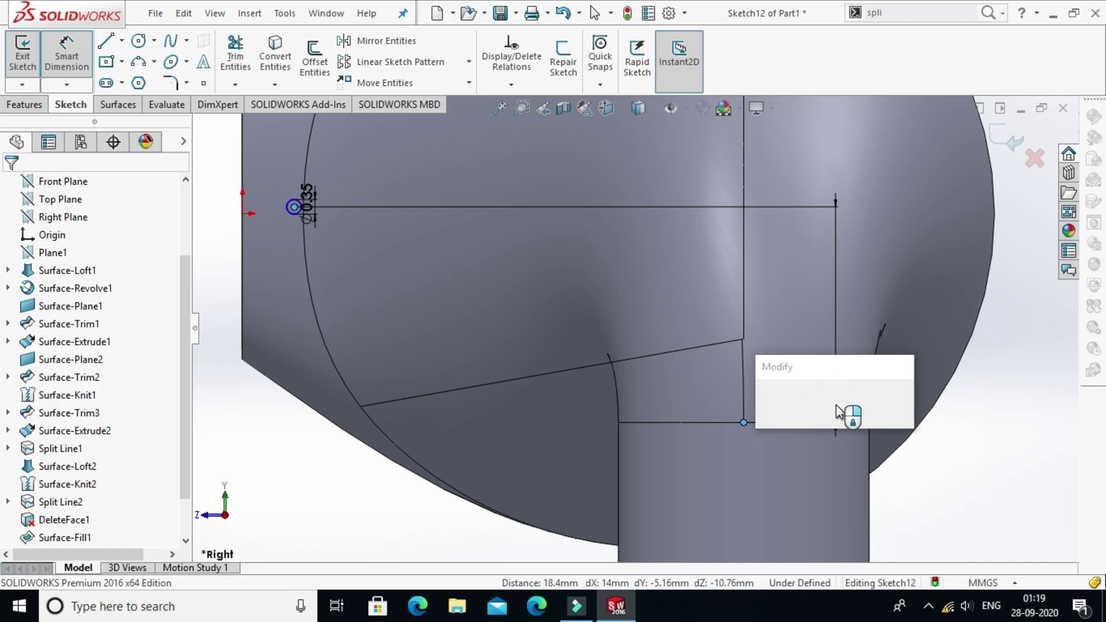
type("1.3mm")
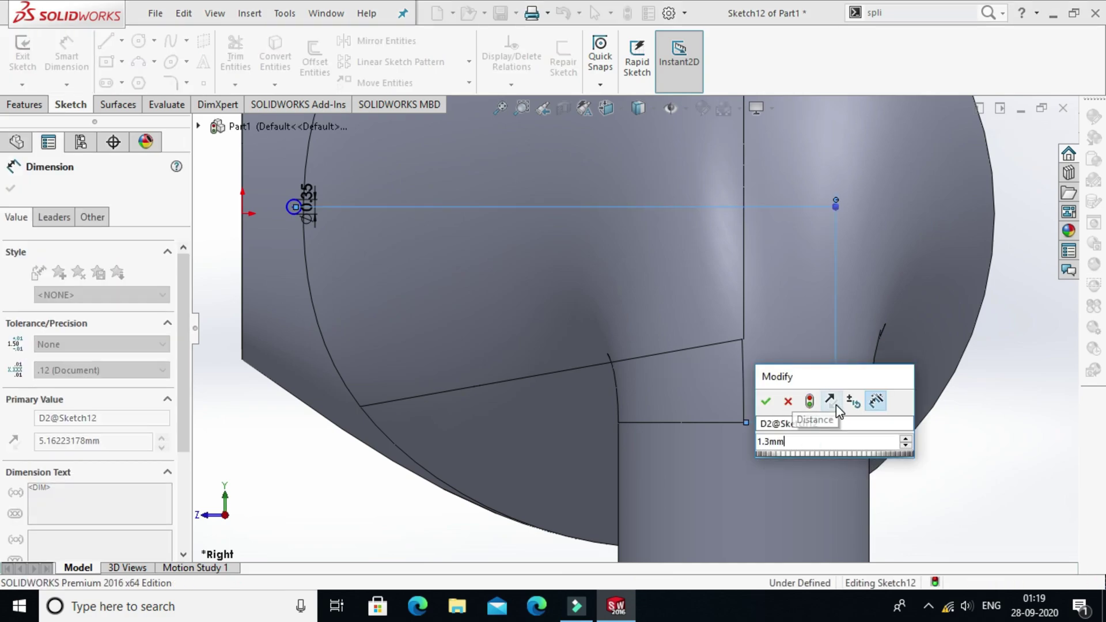
key("Return")
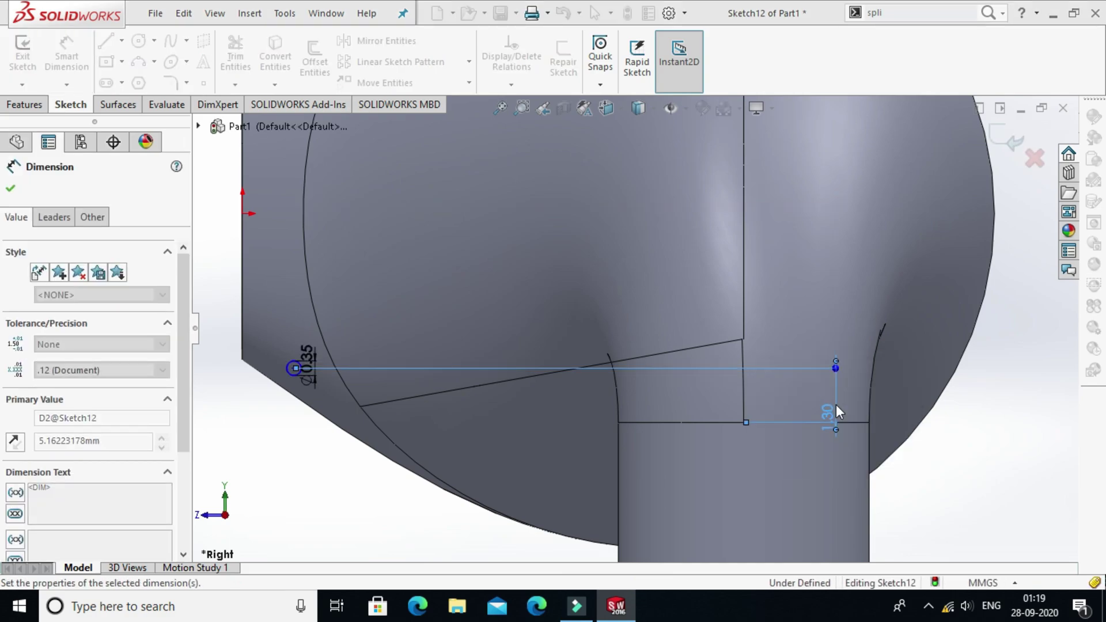
key("Escape")
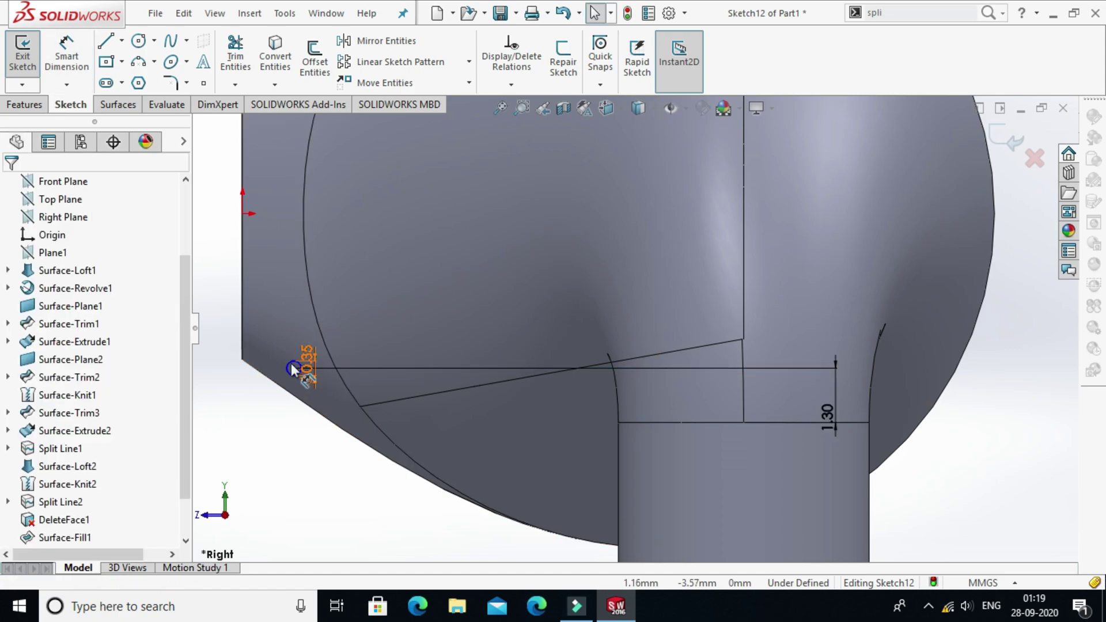
Step: Add a Vertical relation between the circle's centre and the vertex in the middle of the stem's upper edge
middle_click_drag(292, 367, 552, 340, "ctrl")
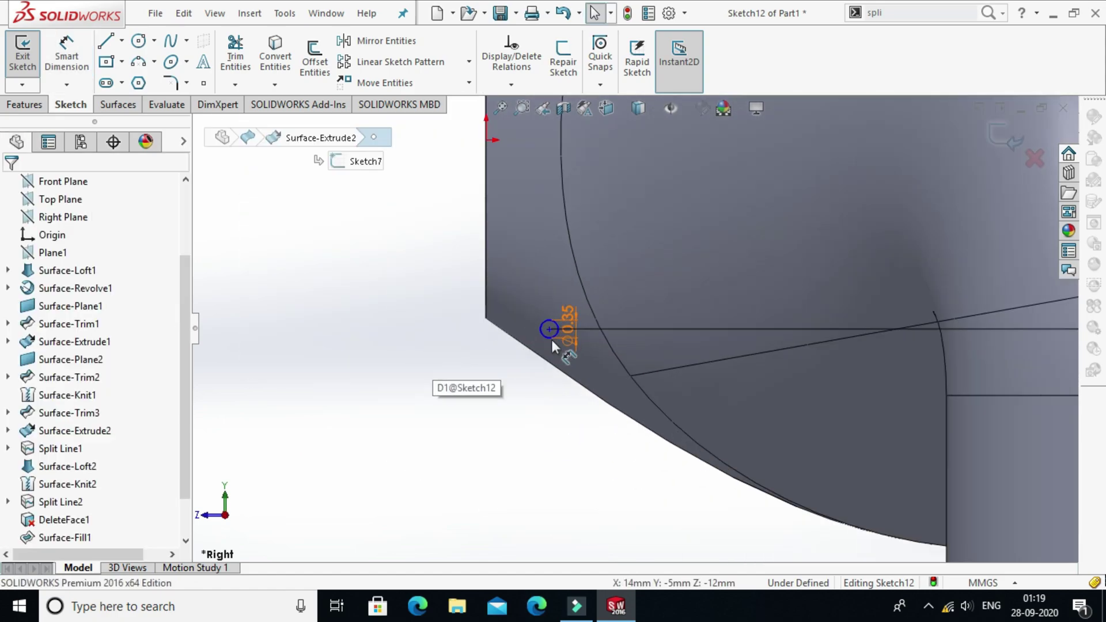
scroll(559, 339, "down", 3)
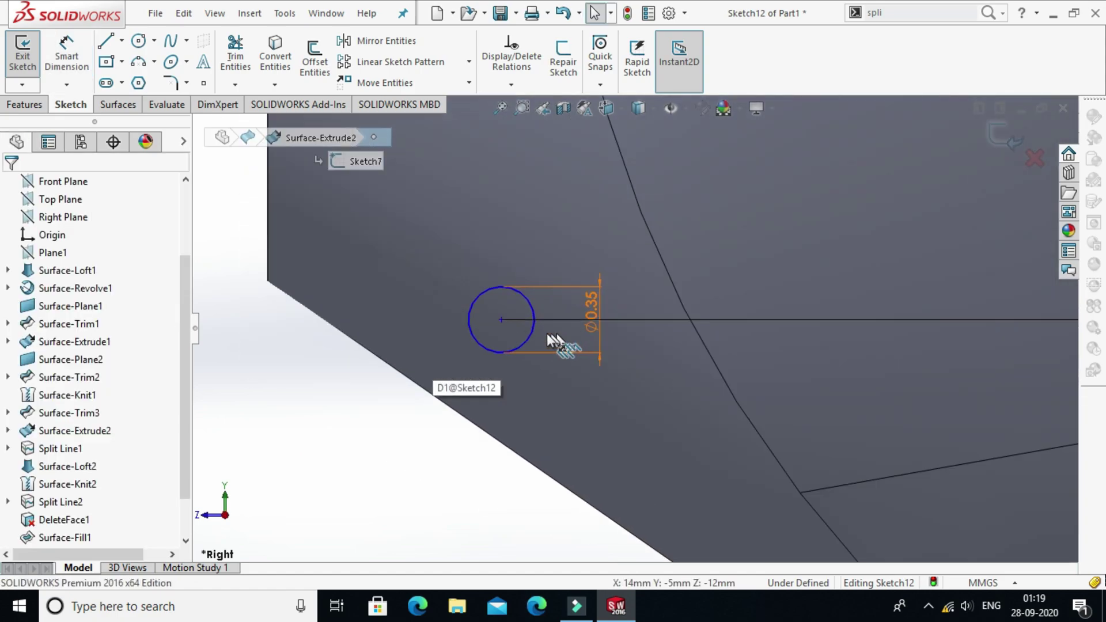
left_click(501, 319)
left_click(502, 320, "ctrl")
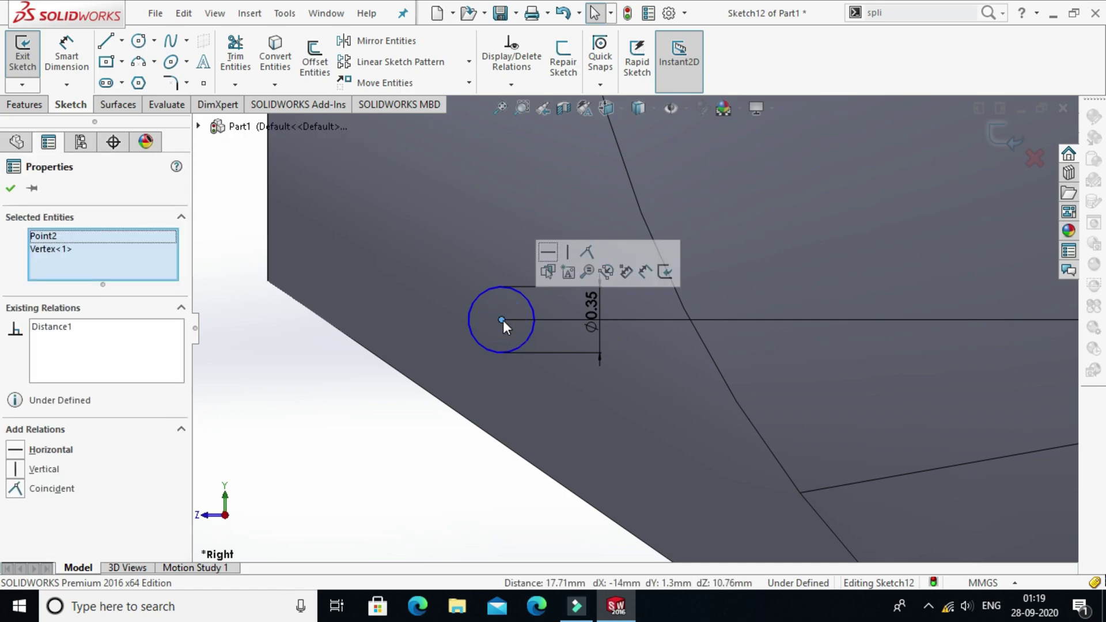
left_click(569, 253)
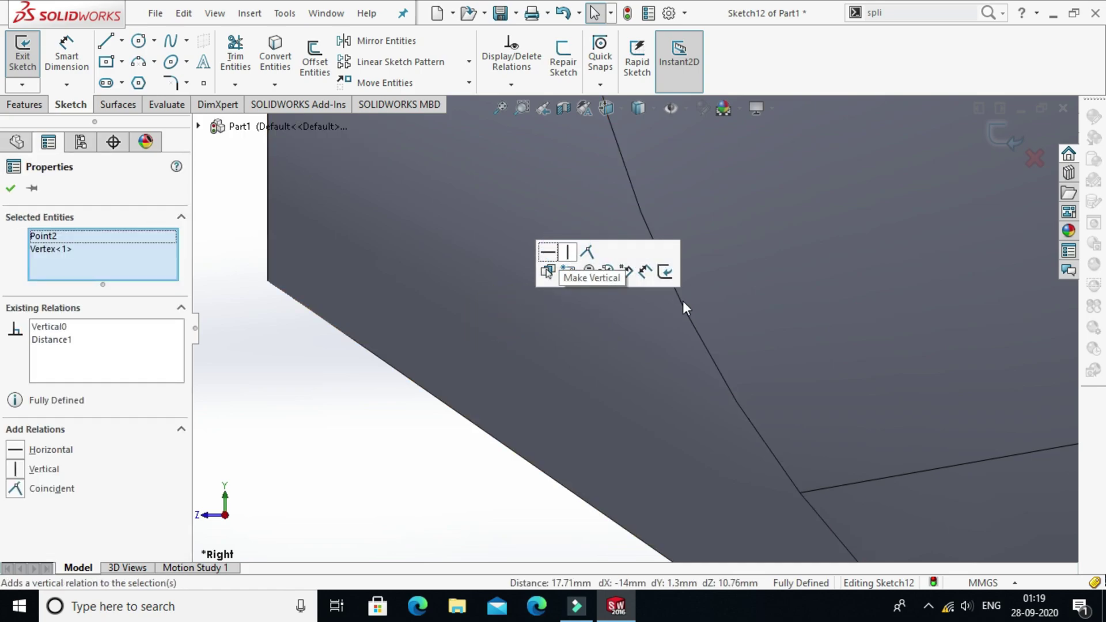
scroll(846, 336, "up", 6)
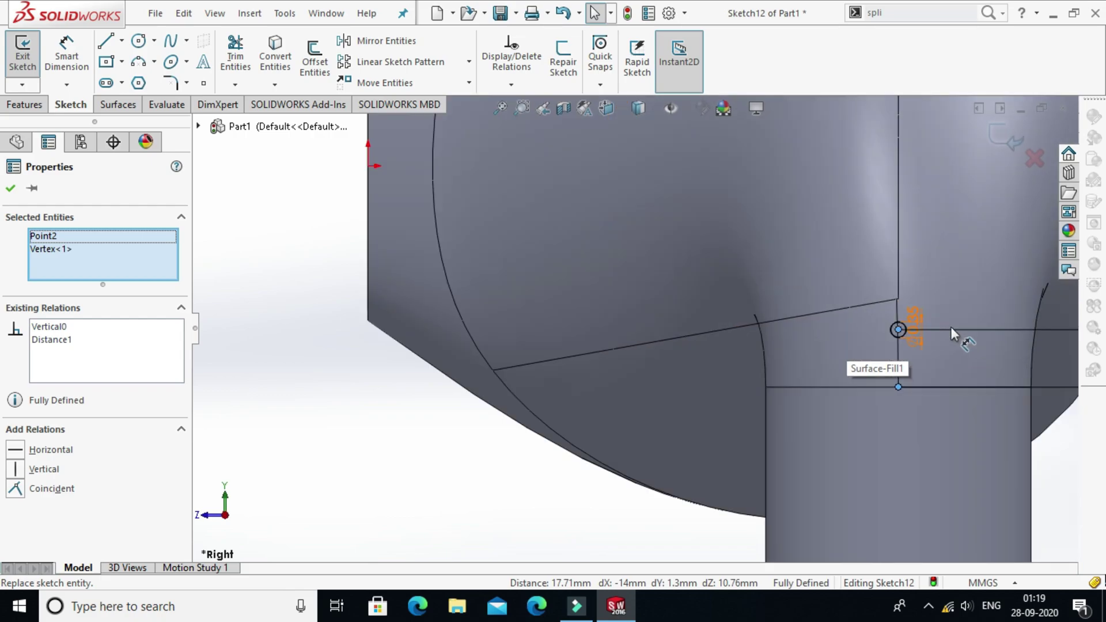
scroll(950, 327, "down", 5)
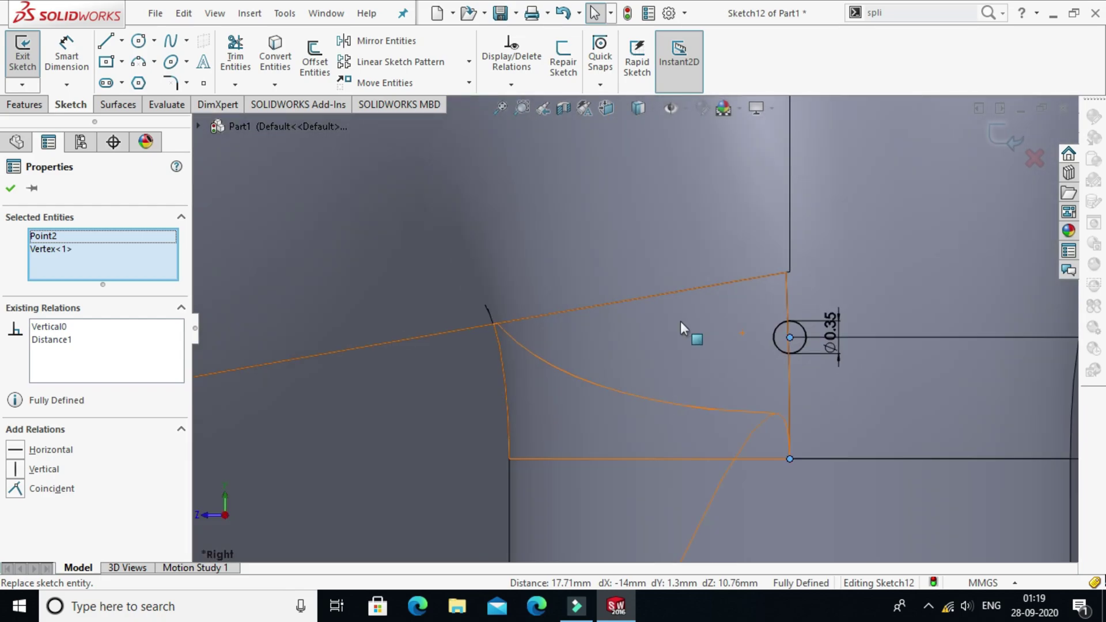
scroll(680, 324, "up", 4)
key("Escape")
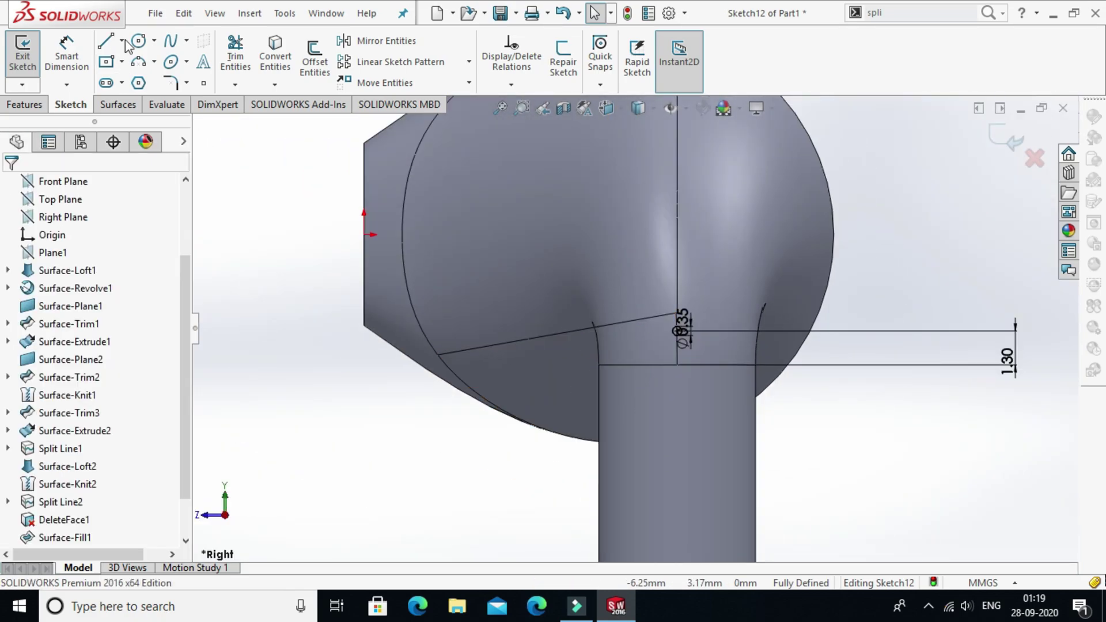
Step: Draw a centerline about 3.6 mm long from the origin into the head and make it horizontal
left_click(123, 41)
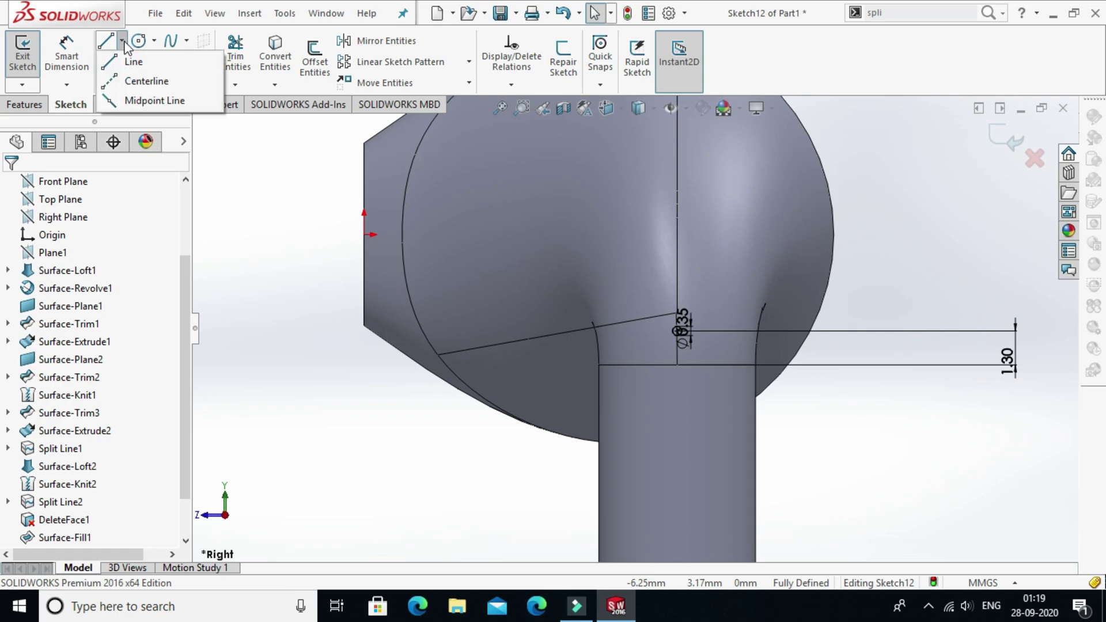
left_click(124, 83)
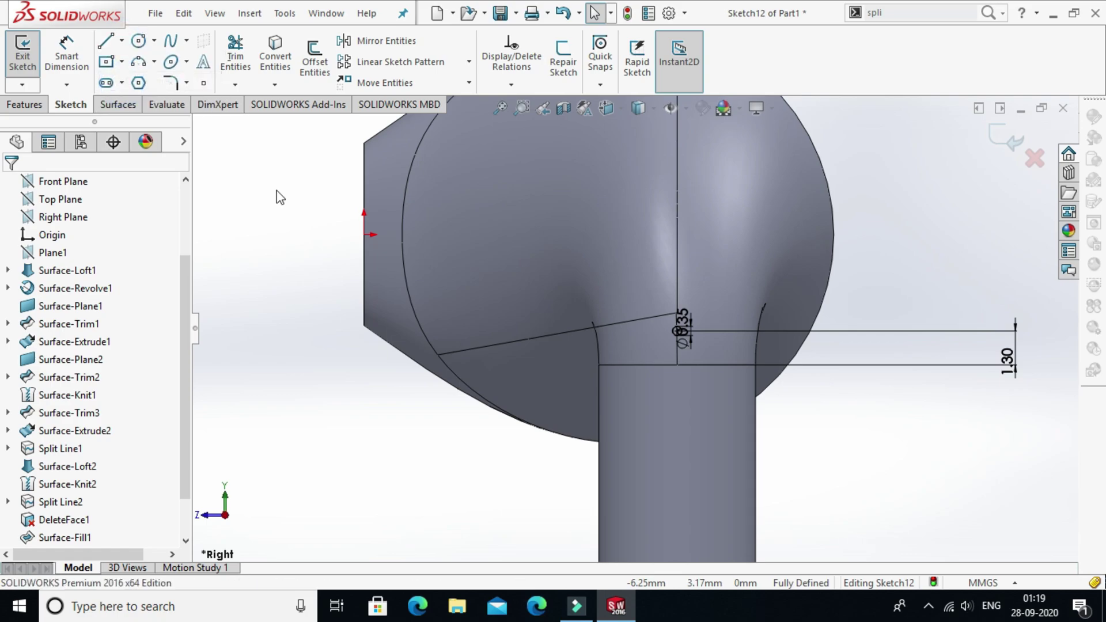
left_click(364, 234)
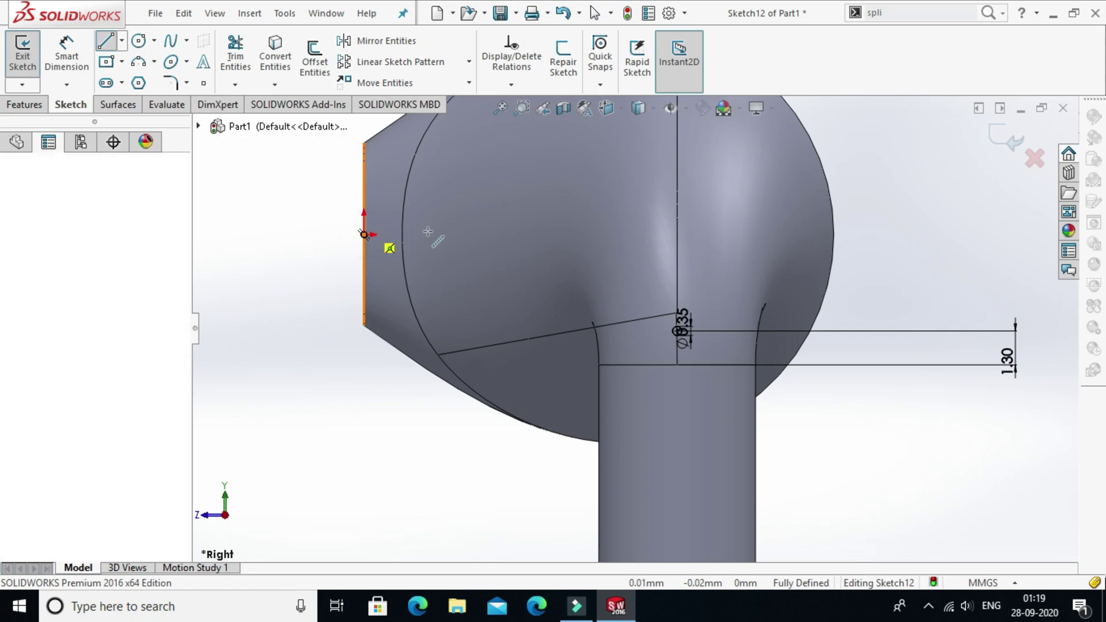
left_click(457, 229)
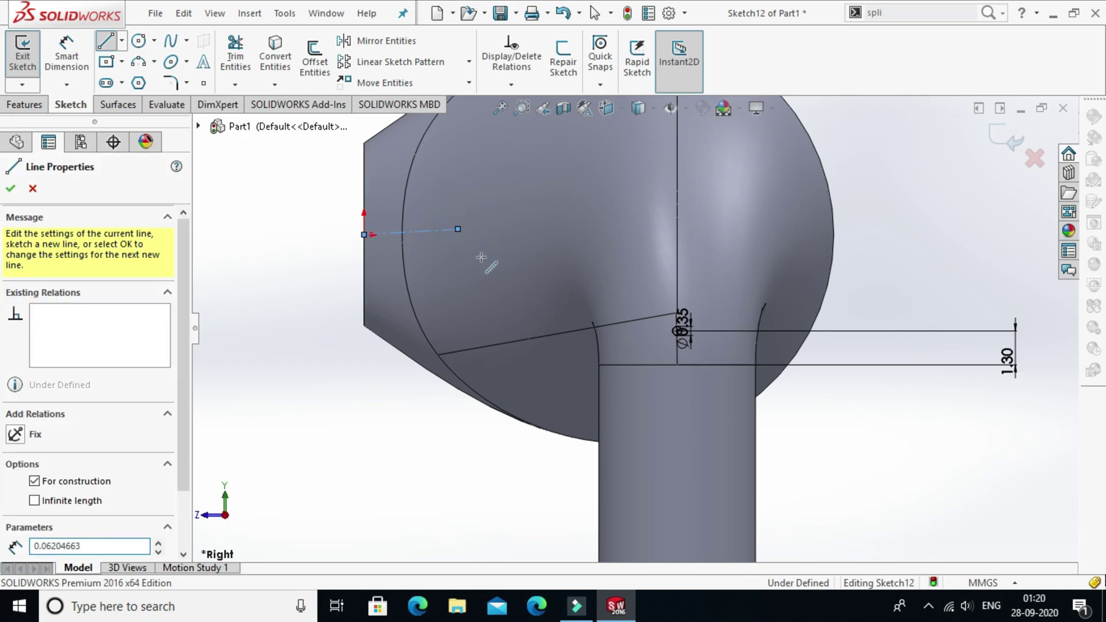
right_click(521, 259)
left_click(527, 262)
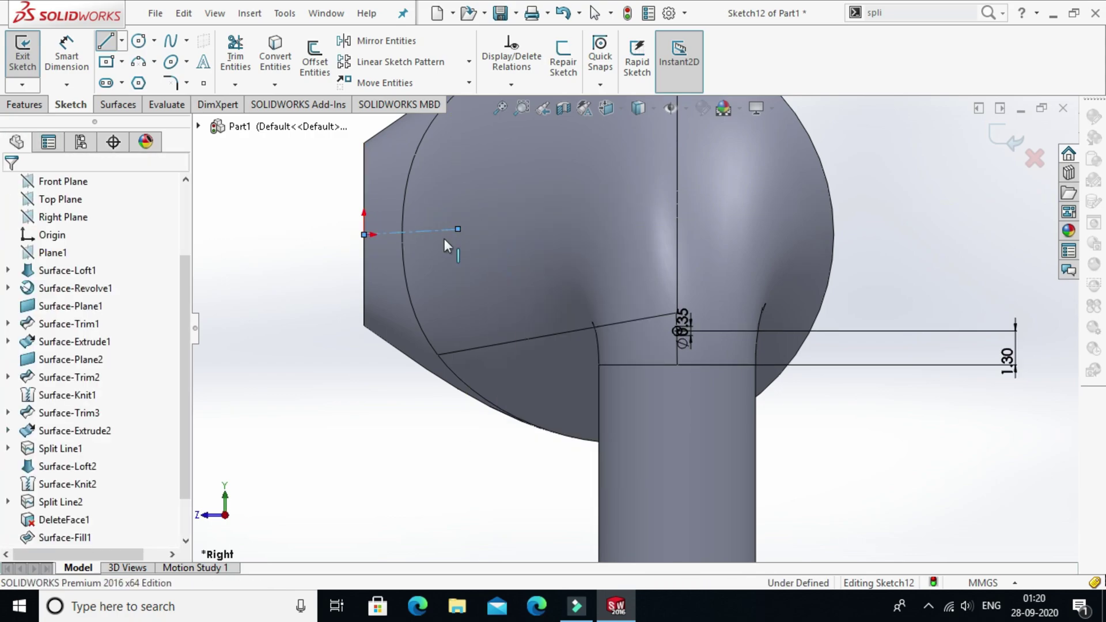
left_click(430, 230)
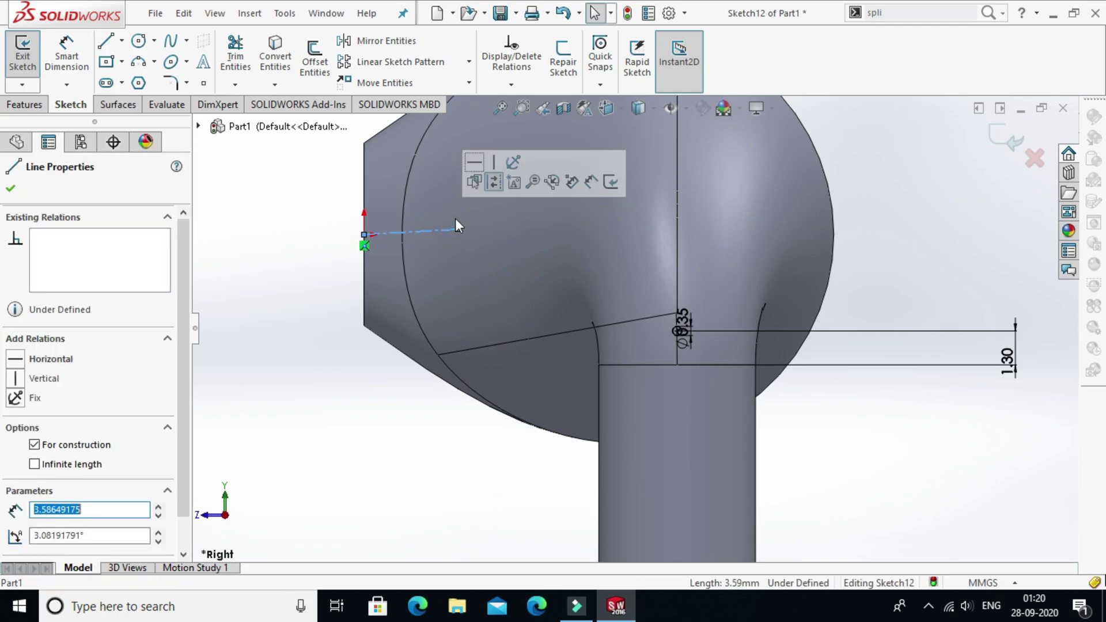
left_click(474, 163)
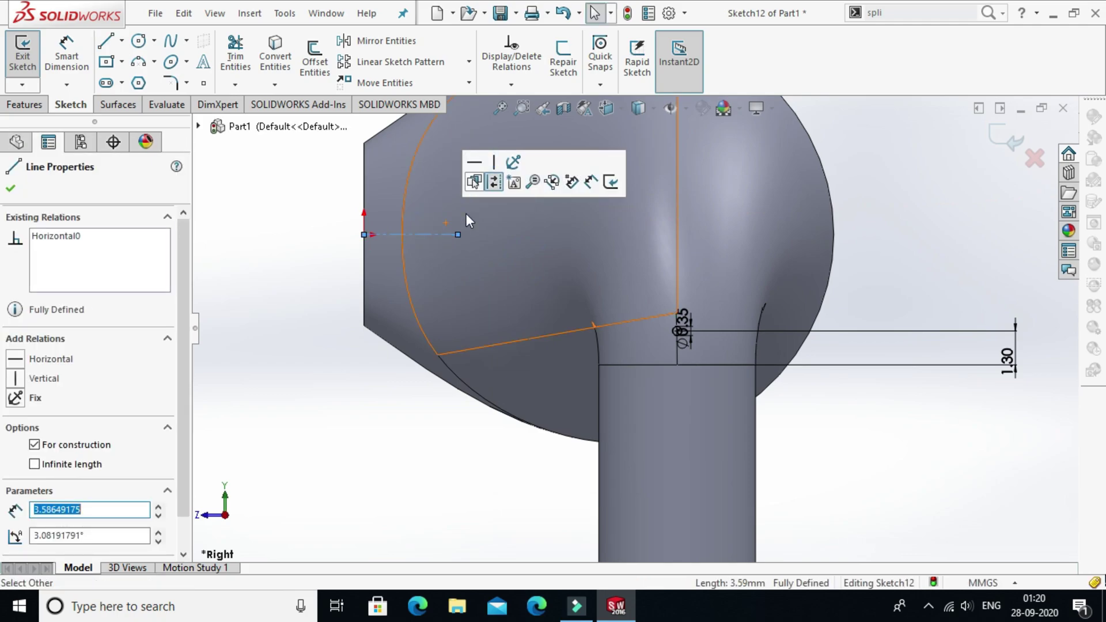
left_click(240, 204)
Step: Draw an upright ellipse centred on the centerline's free end, with radii of about 1.28 mm and 0.66 mm
left_click(171, 62)
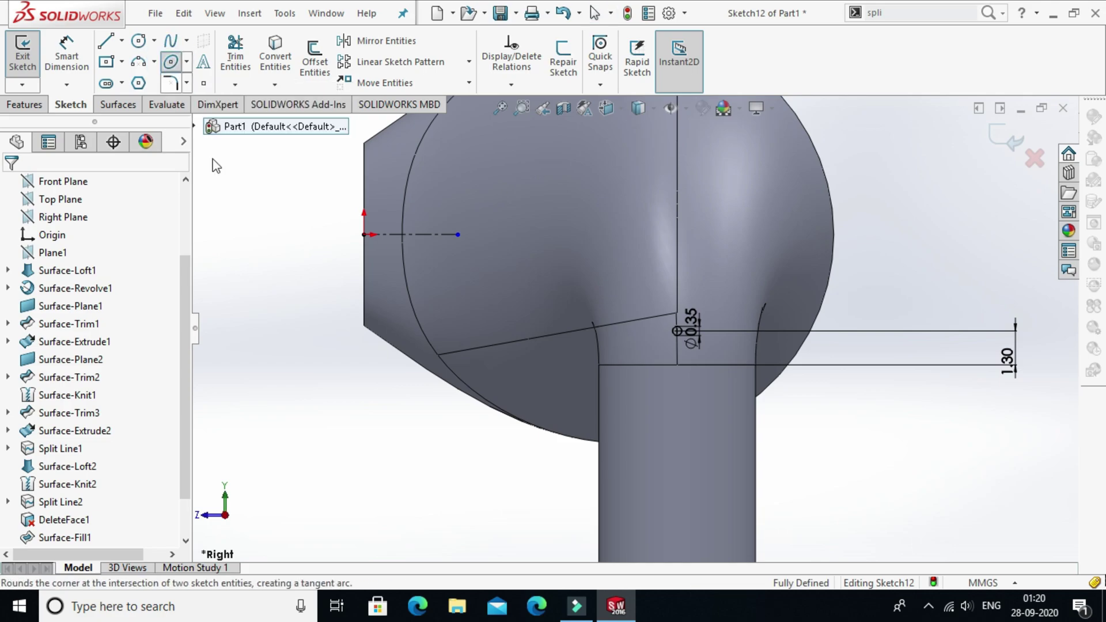
left_click(458, 235)
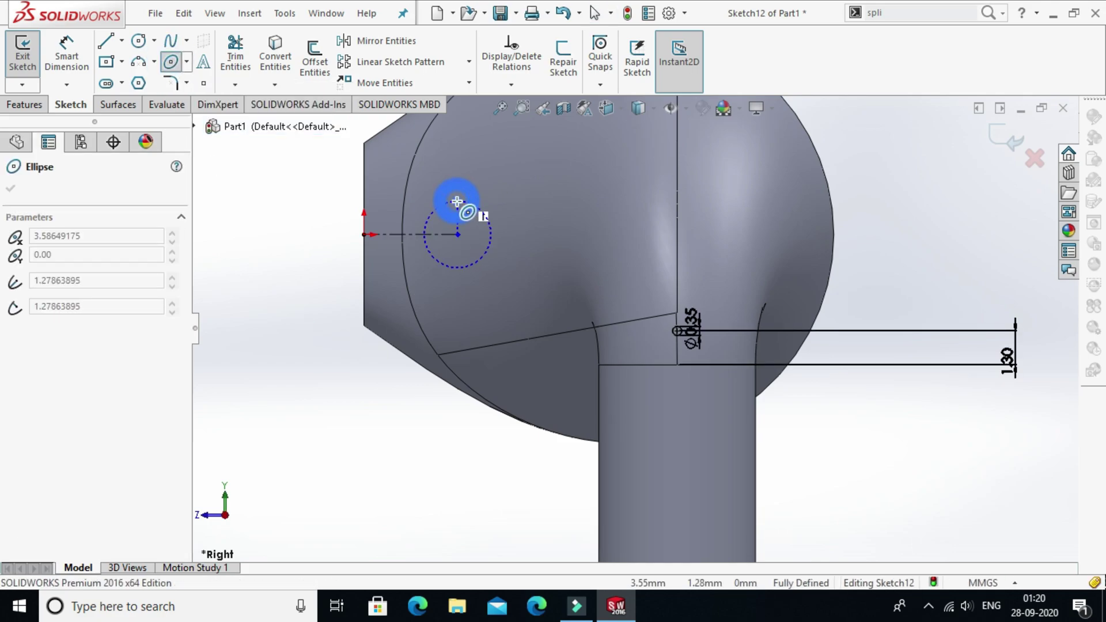
left_click(457, 201)
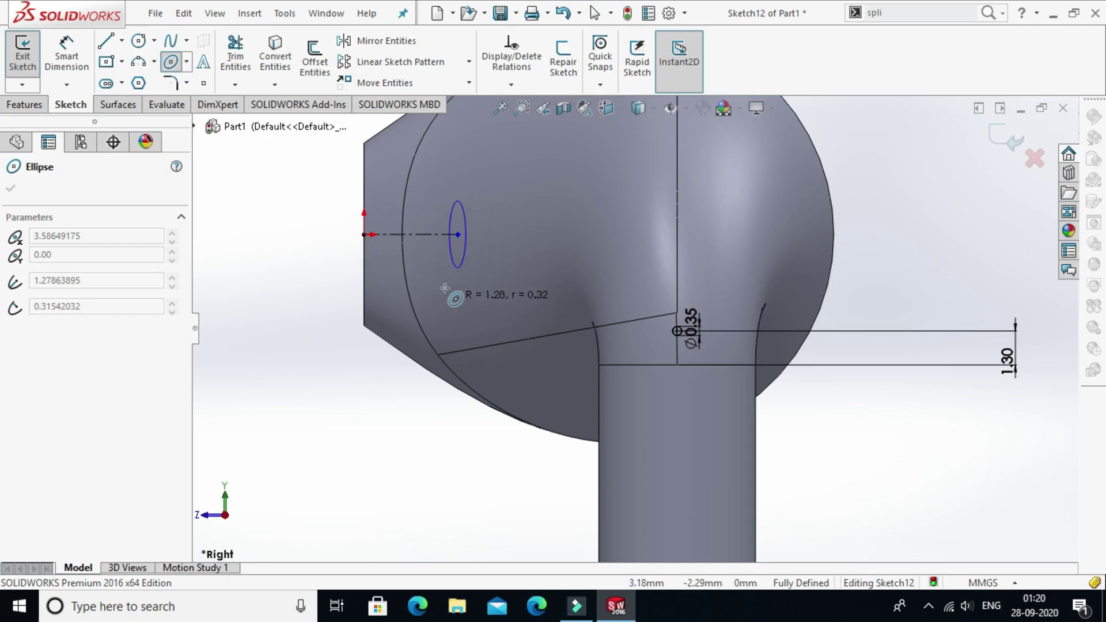
left_click(444, 270)
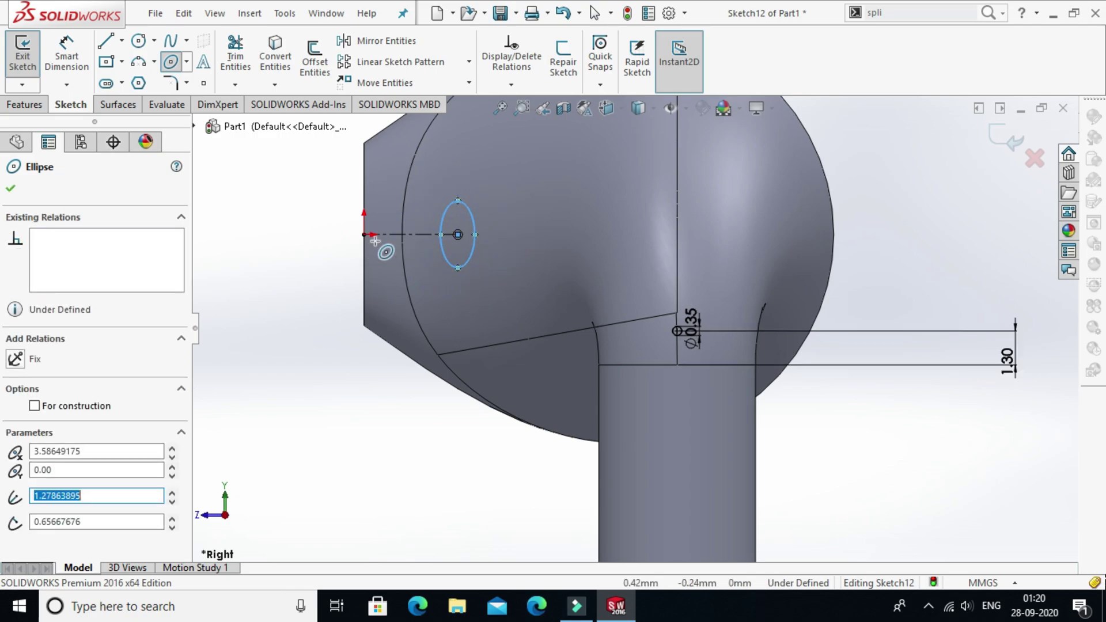
Step: Dimension the horizontal distance from the origin to the ellipse's centre as 2.5 mm
key("d")
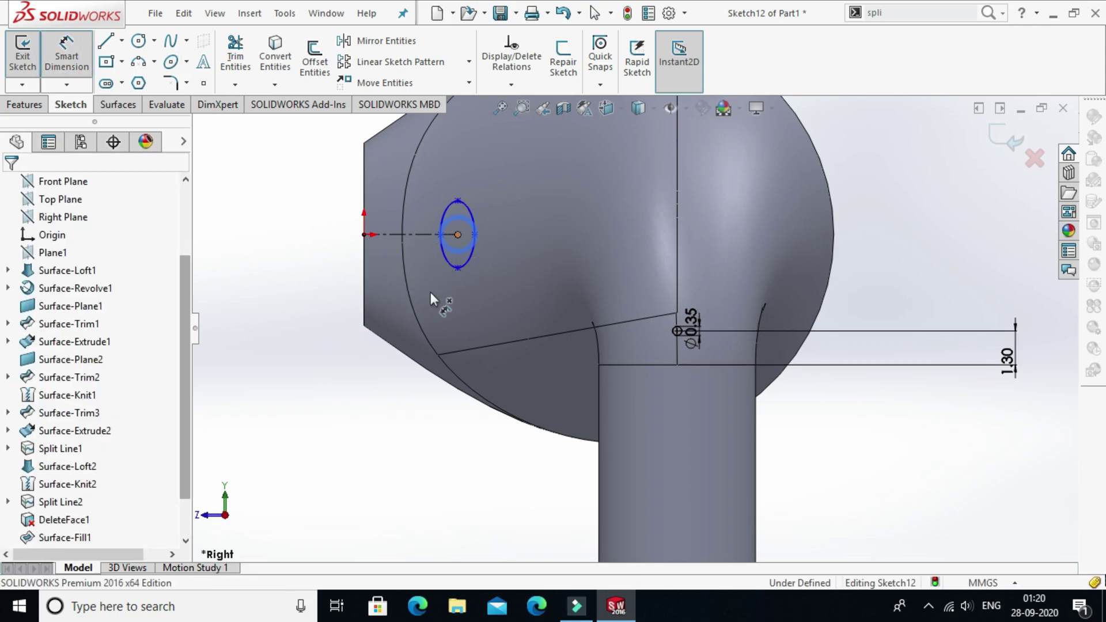
left_click(364, 234)
left_click(457, 235)
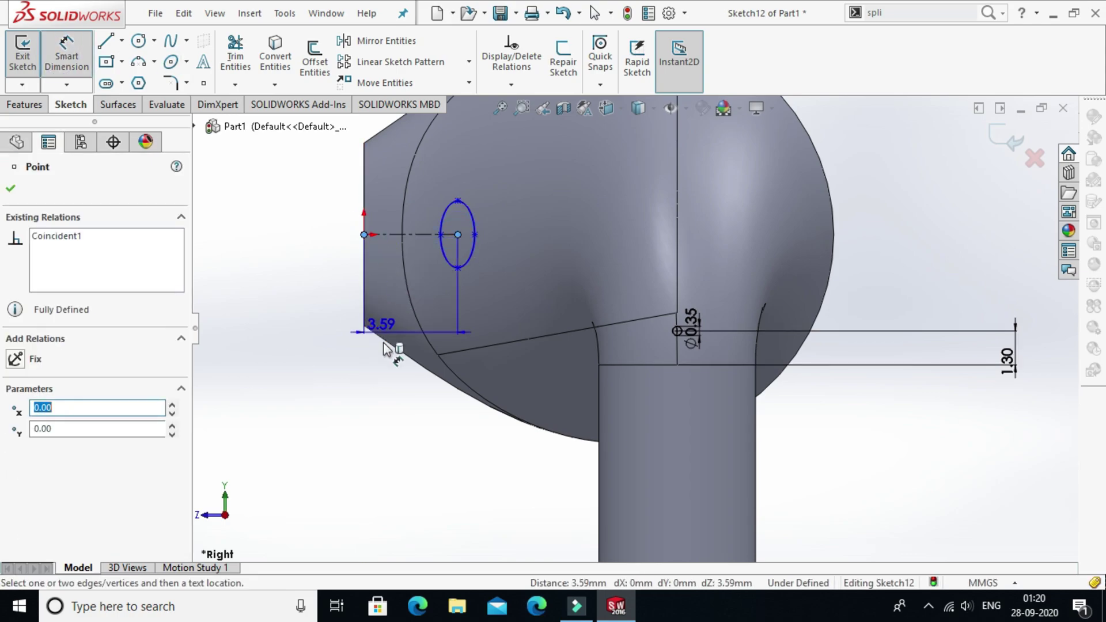
left_click(399, 335)
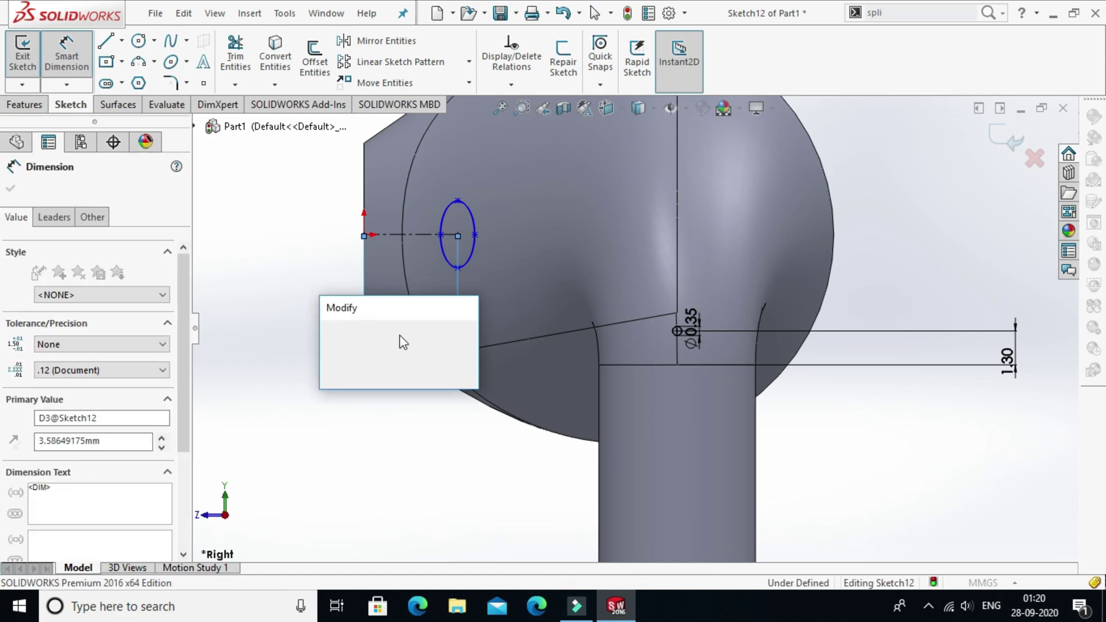
type("2.5mm")
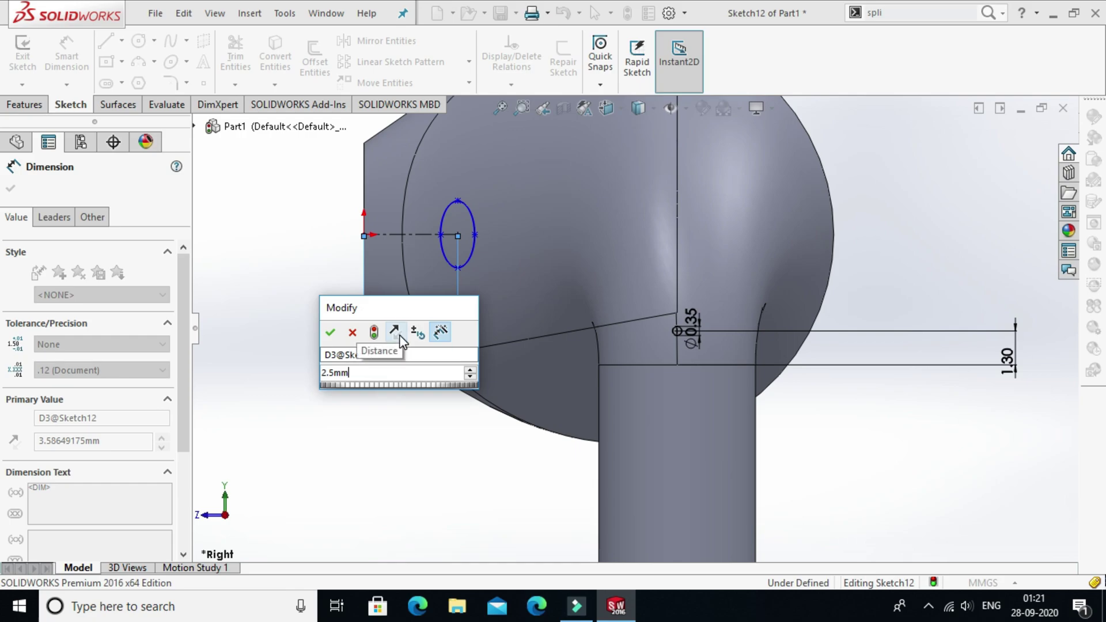
key("Return")
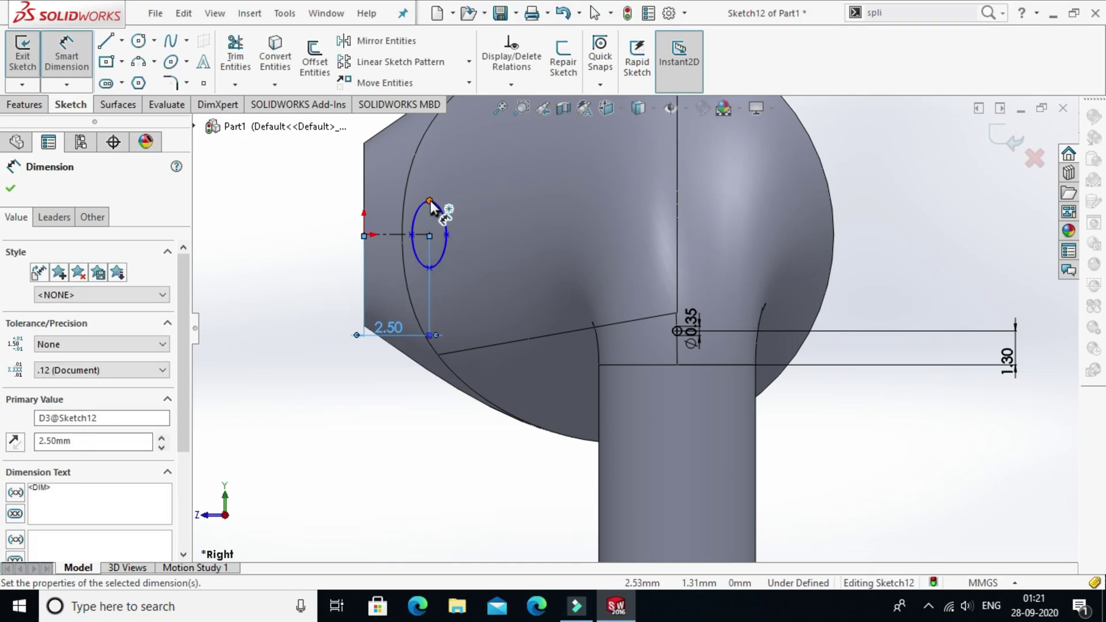
Step: Dimension the ellipse's height between its upper and lower points as 1 mm
left_click(428, 266)
left_click(429, 265)
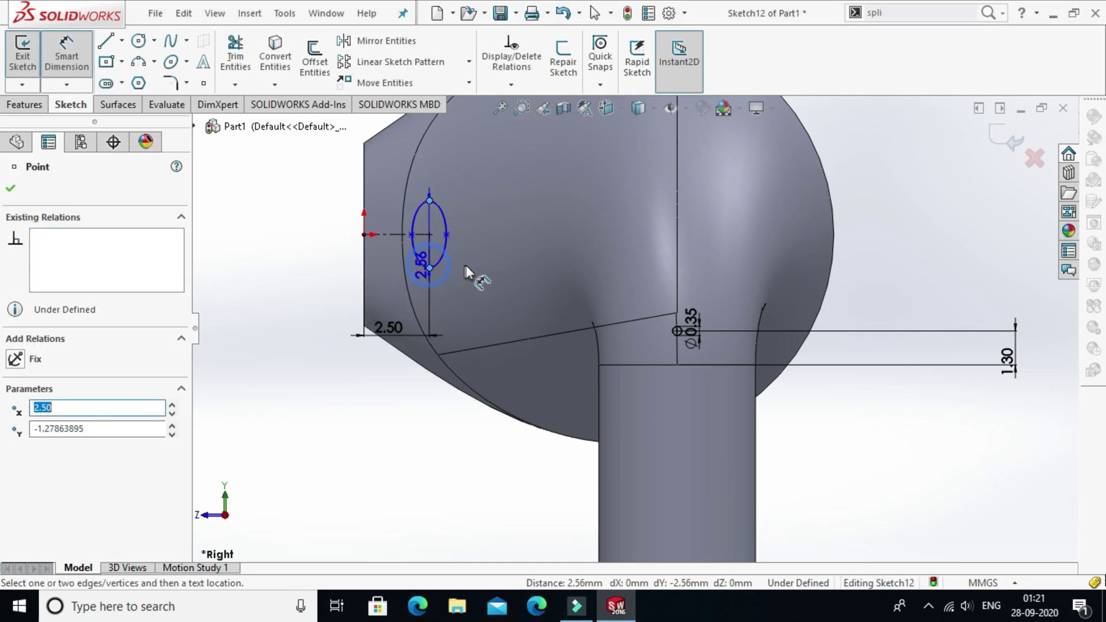
left_click(482, 264)
type("1mm")
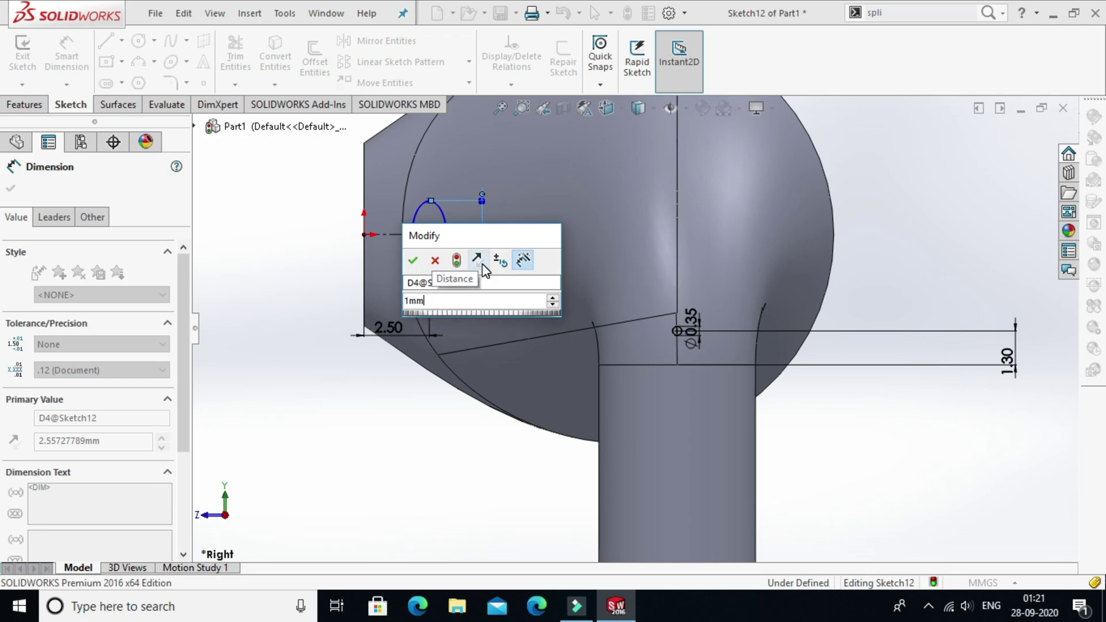
key("Escape")
Step: Dimension the ellipse's width between its two side points as 0.75 mm
scroll(457, 229, "down", 5)
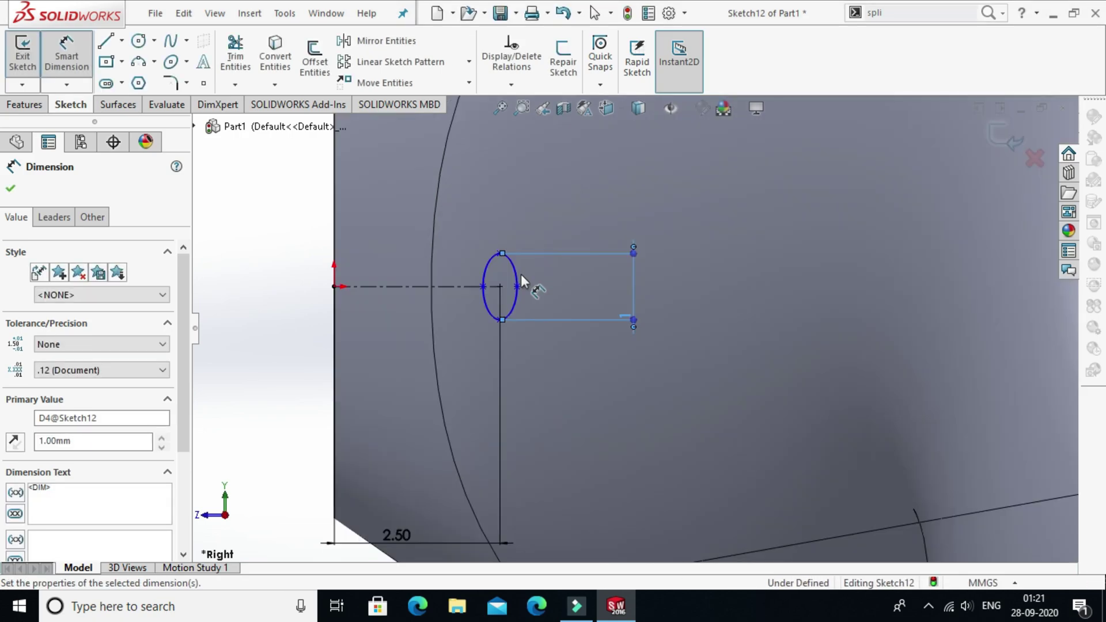
left_click(483, 284)
left_click(484, 282)
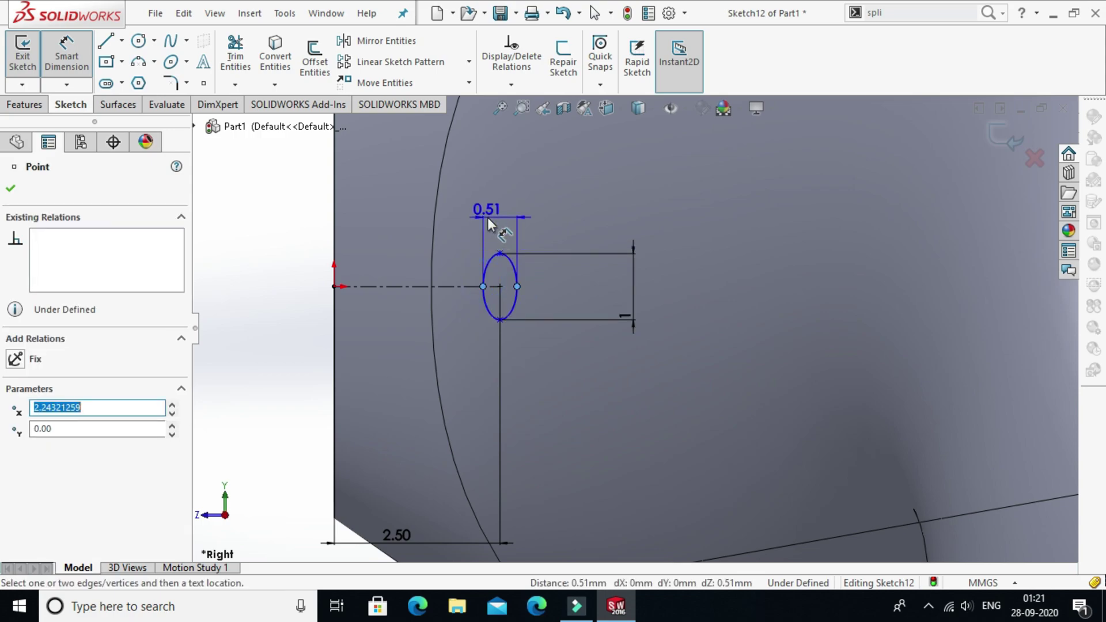
left_click(491, 223)
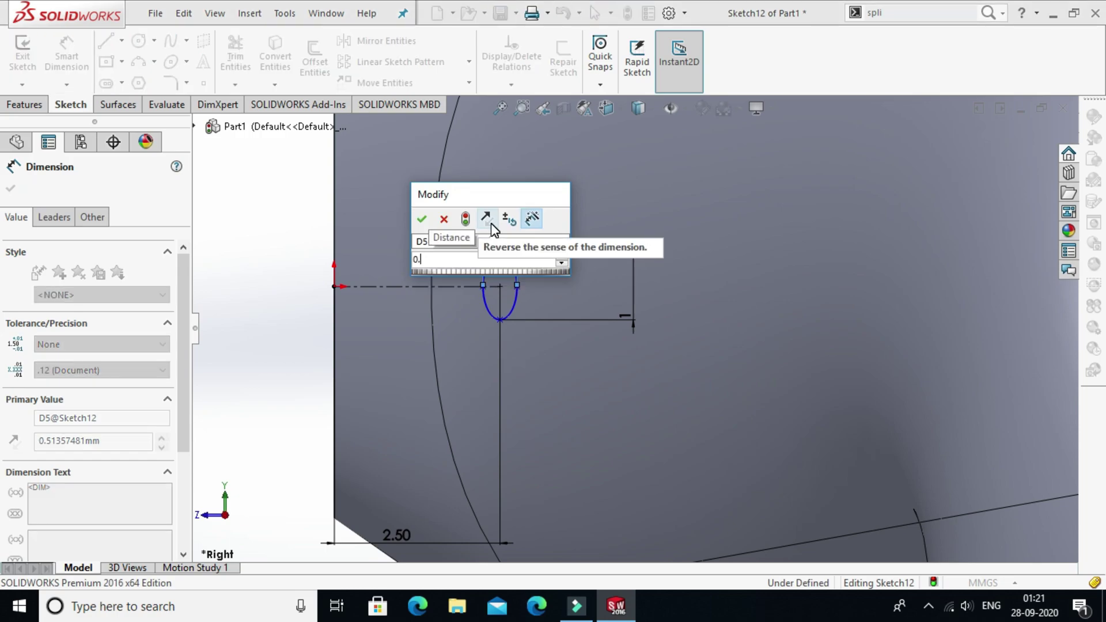
type("0.75")
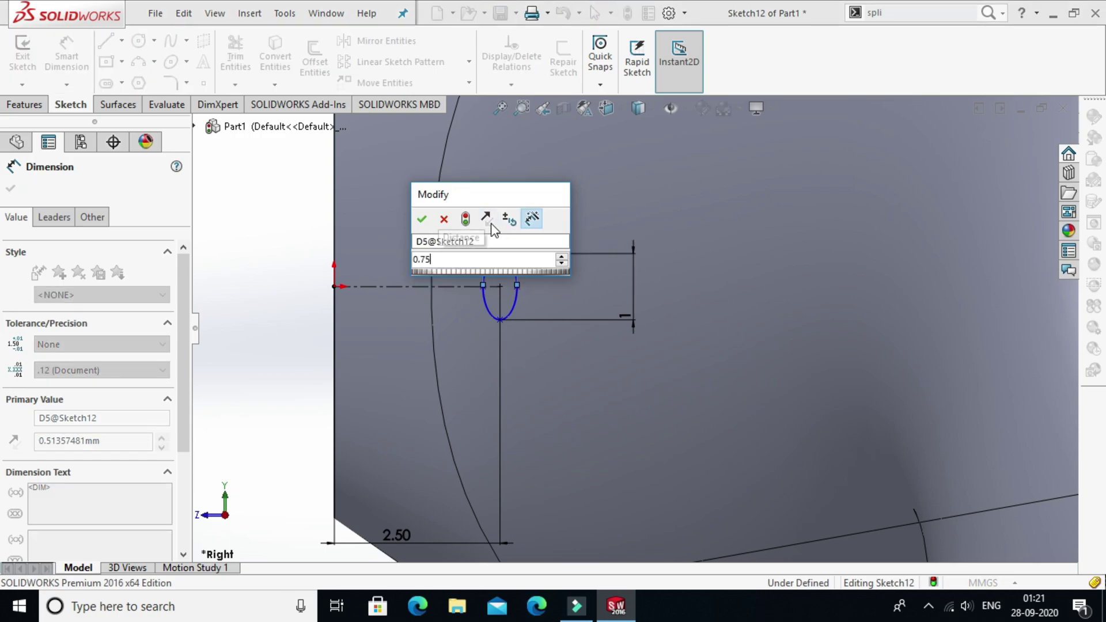
key("Return")
scroll(715, 321, "up", 3)
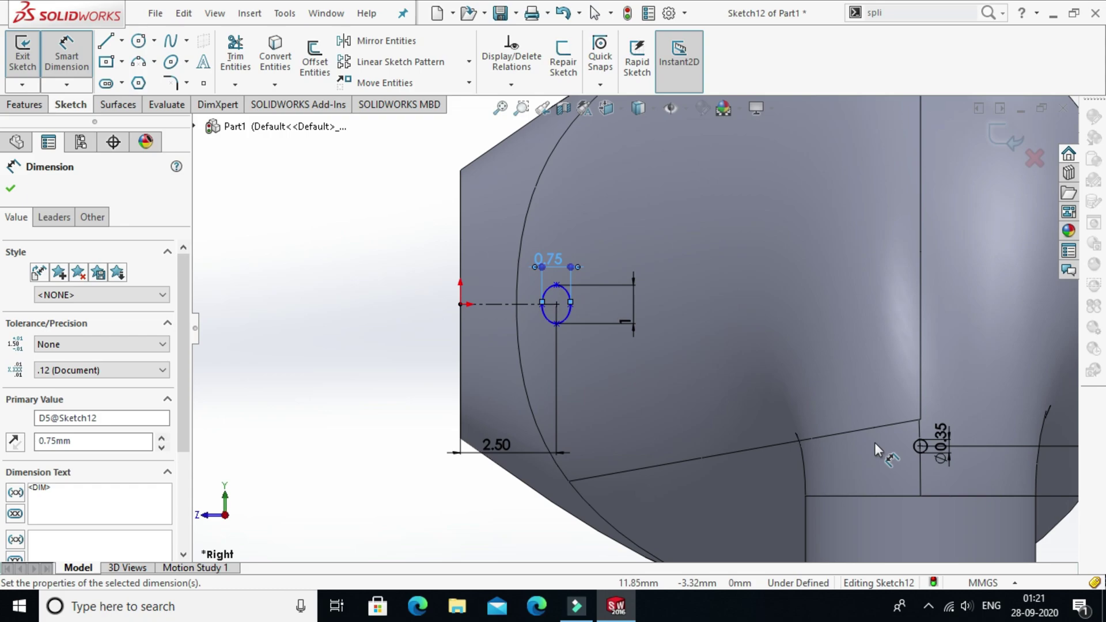
Step: Trim the surface body with the current sketch in Standard mode, removing the regions inside the ellipse and the small circle
left_click(118, 105)
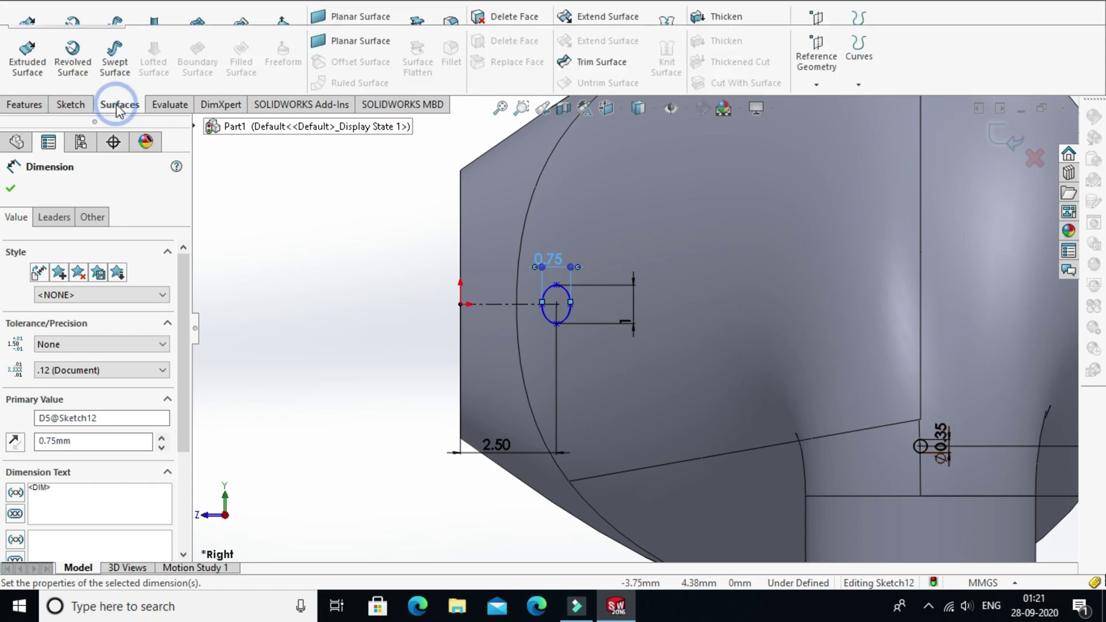
left_click(602, 63)
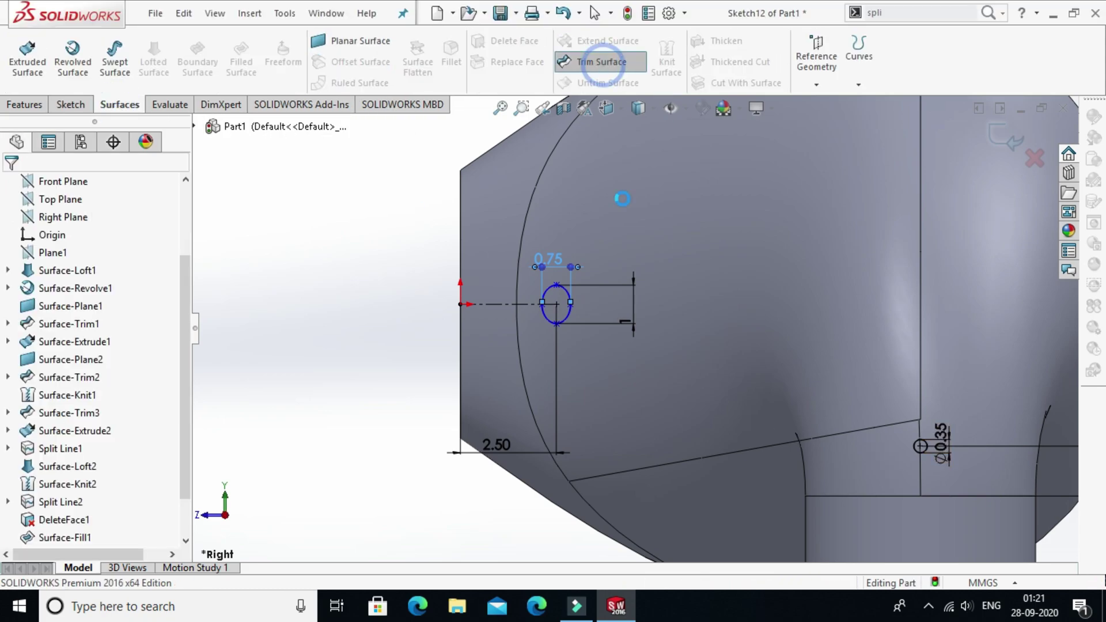
left_click(563, 306)
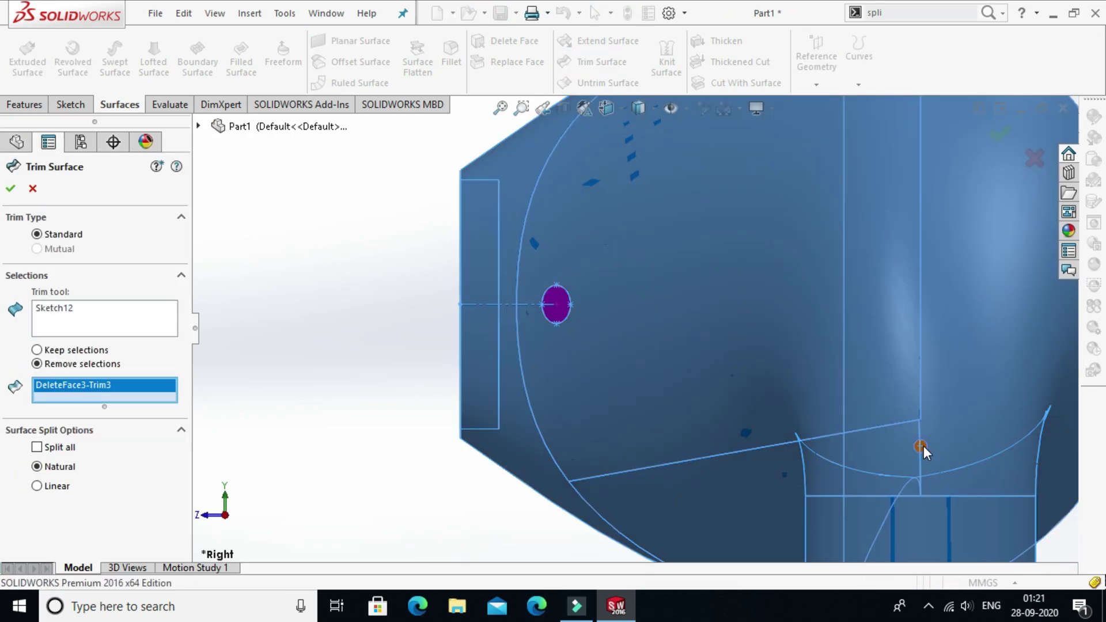
left_click(923, 447)
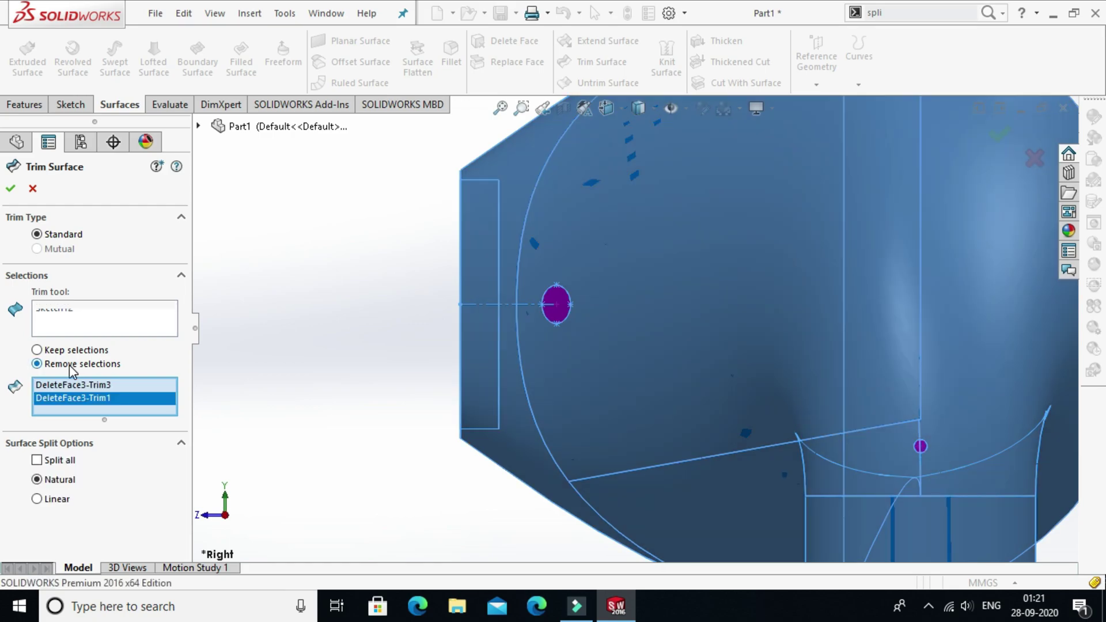
left_click(6, 191)
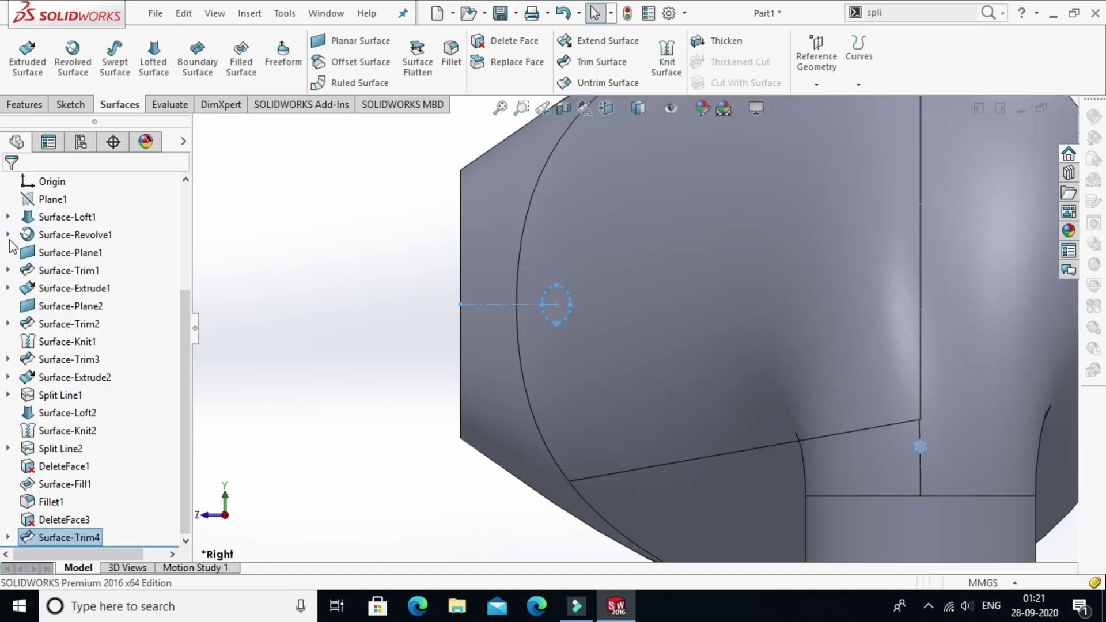
Step: Start a new sketch on the Right Plane and view it normal from the left side of the earbud
middle_click_drag(417, 304, 416, 333)
scroll(416, 334, "up", 3)
scroll(427, 306, "down", 1)
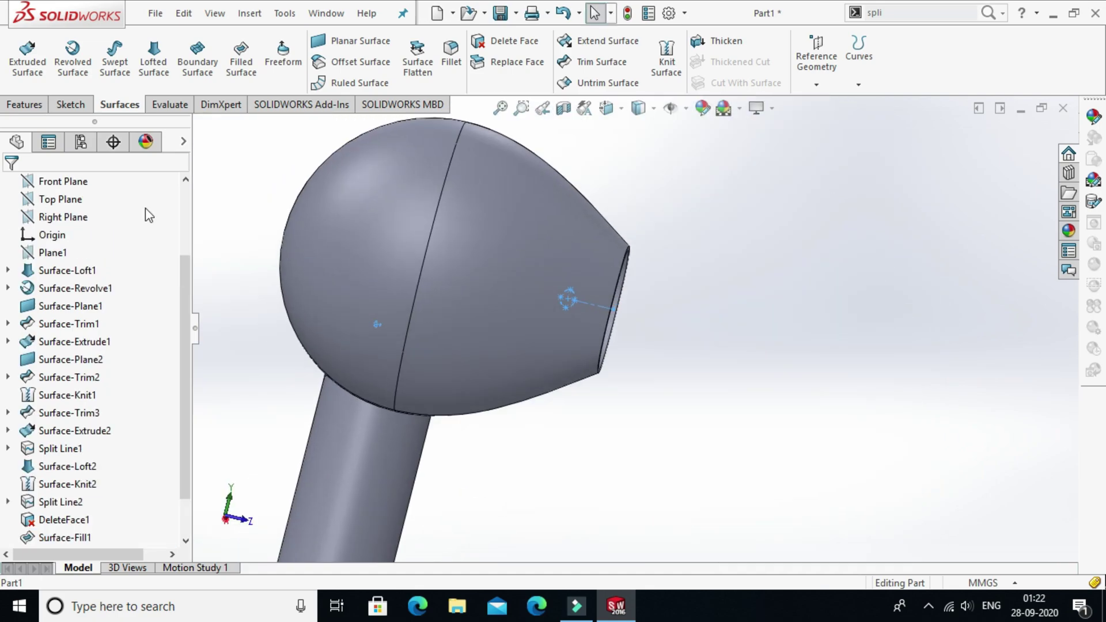
scroll(38, 271, "up", 2)
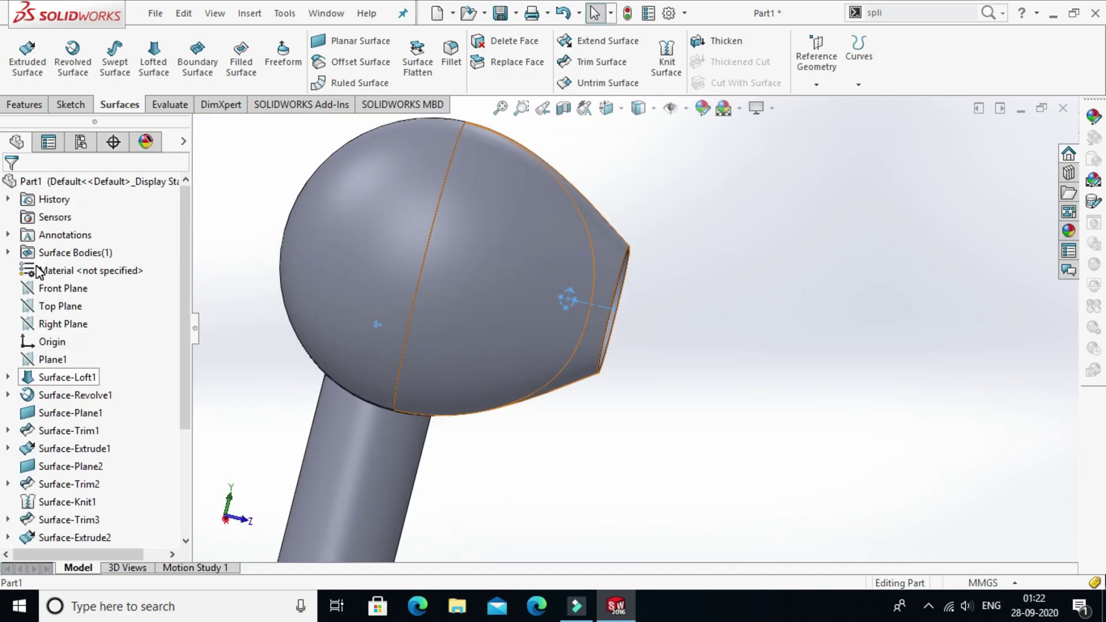
left_click(51, 324)
left_click(66, 300)
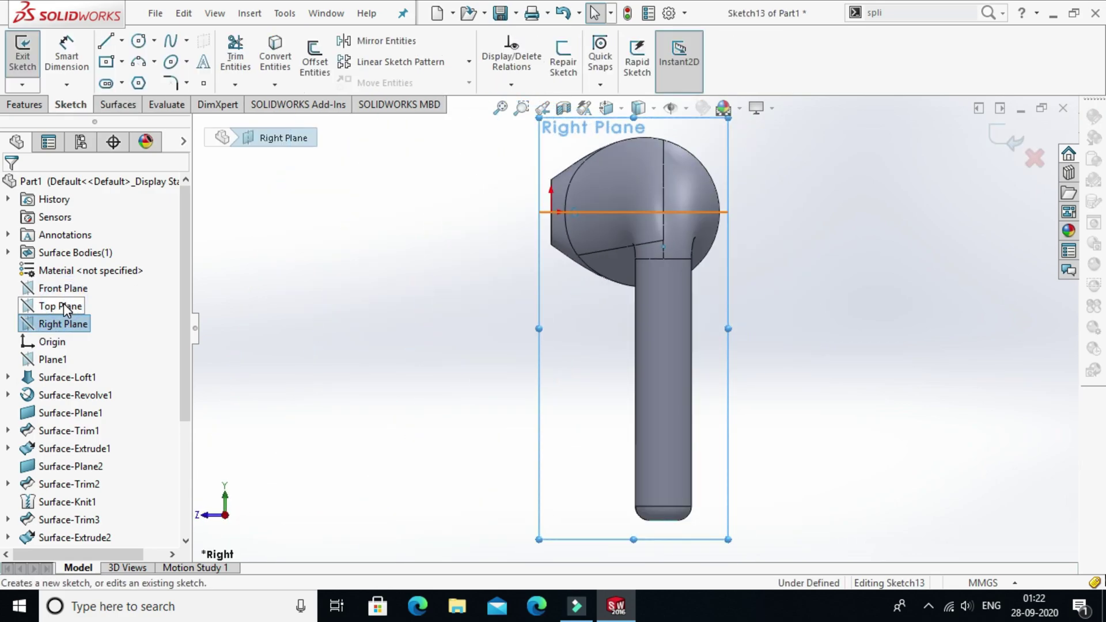
key("ctrl+8")
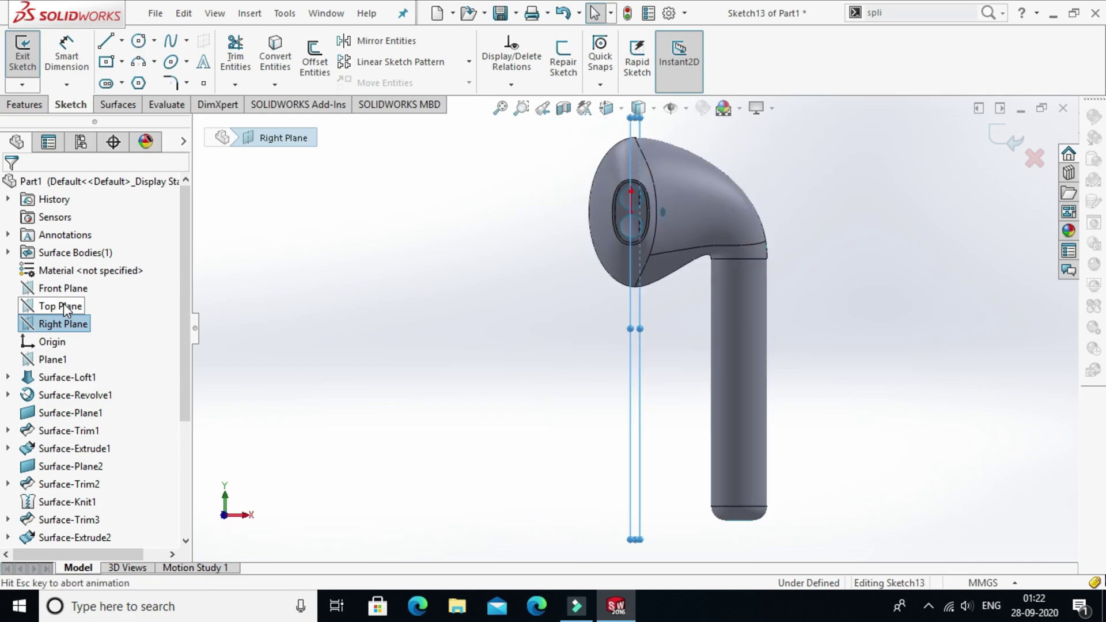
Step: Draw a horizontal centerline about 18.6 mm long from the origin across the head, ending just beyond its rounded back
left_click(122, 40)
left_click(147, 59)
left_click(715, 212)
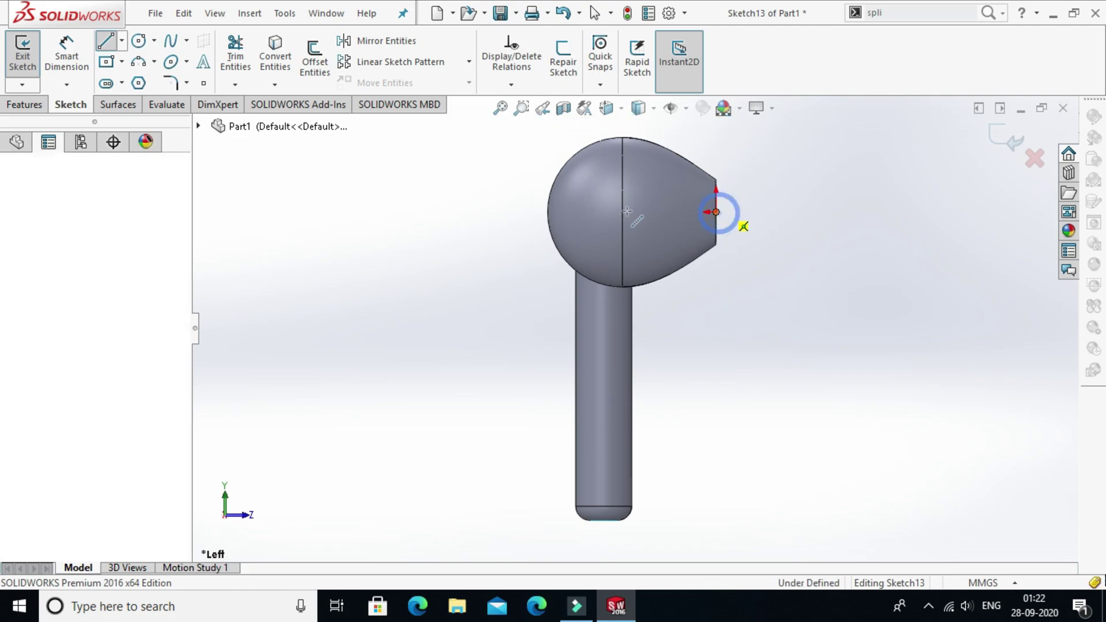
left_click(542, 212)
right_click(532, 171)
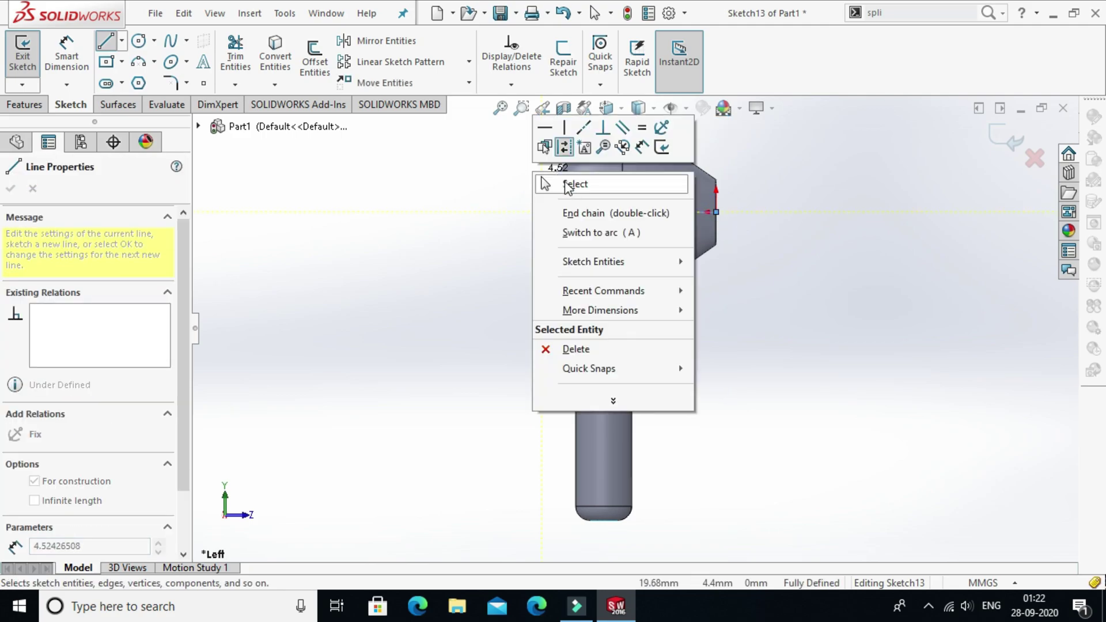
left_click(574, 184)
key("Escape")
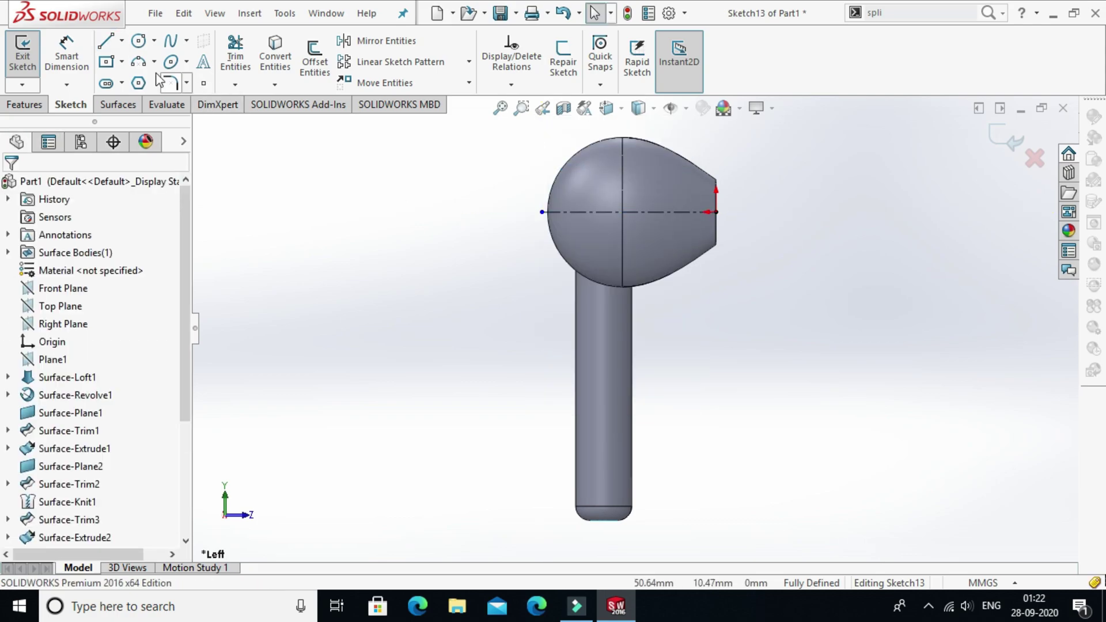
Step: Sketch a horizontal centerpoint straight slot on the centerline's free end, about 12.5 mm between arc centres and 3.6 mm wide
left_click(122, 84)
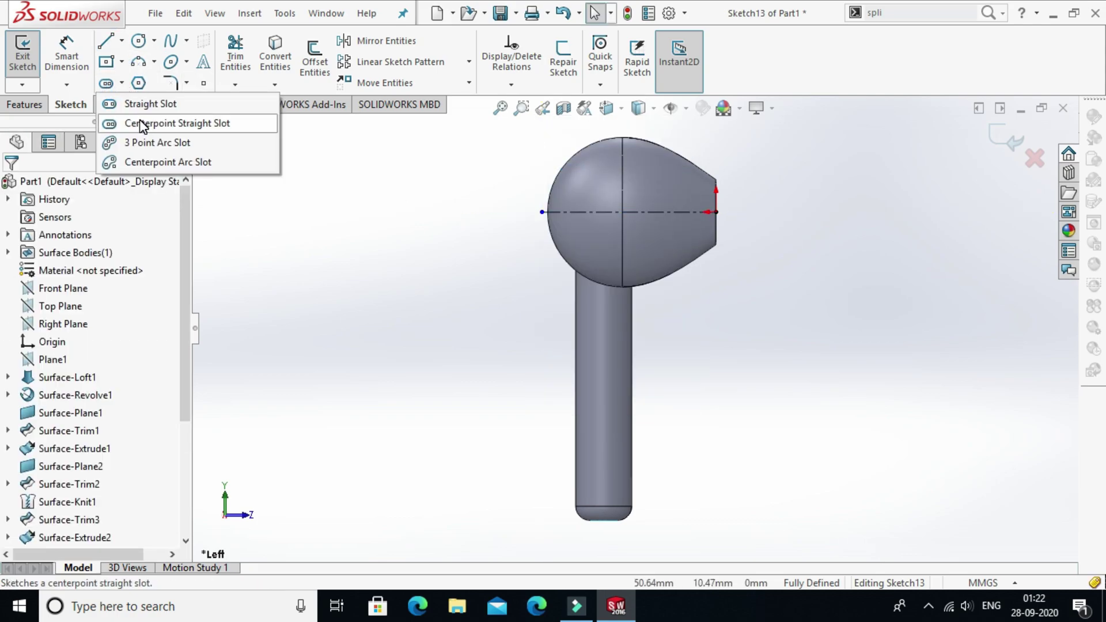
left_click(142, 124)
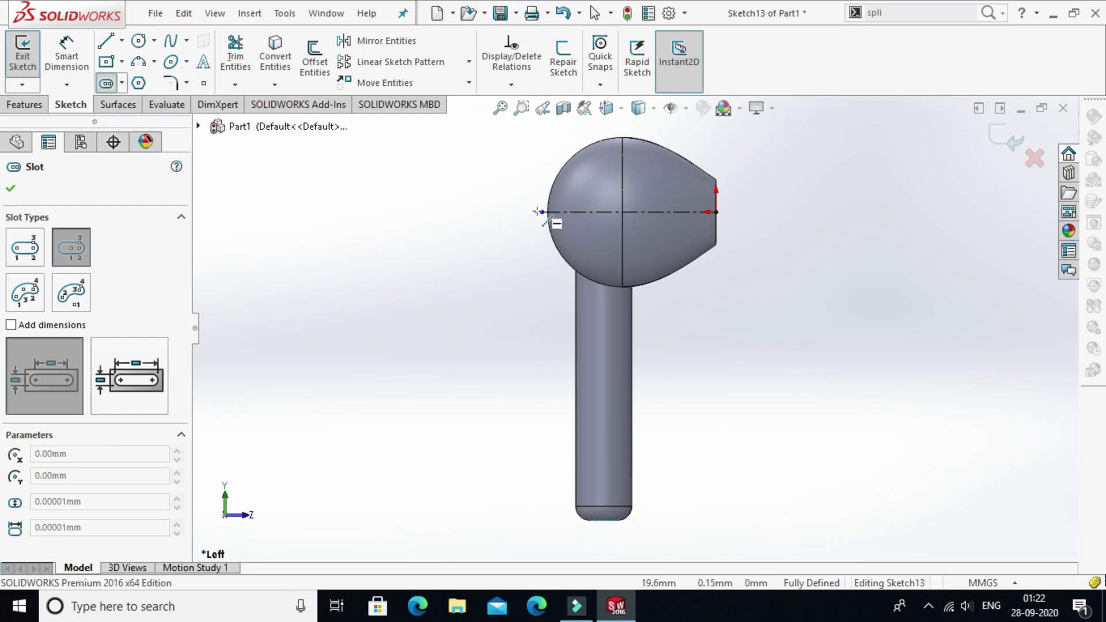
left_click(542, 212)
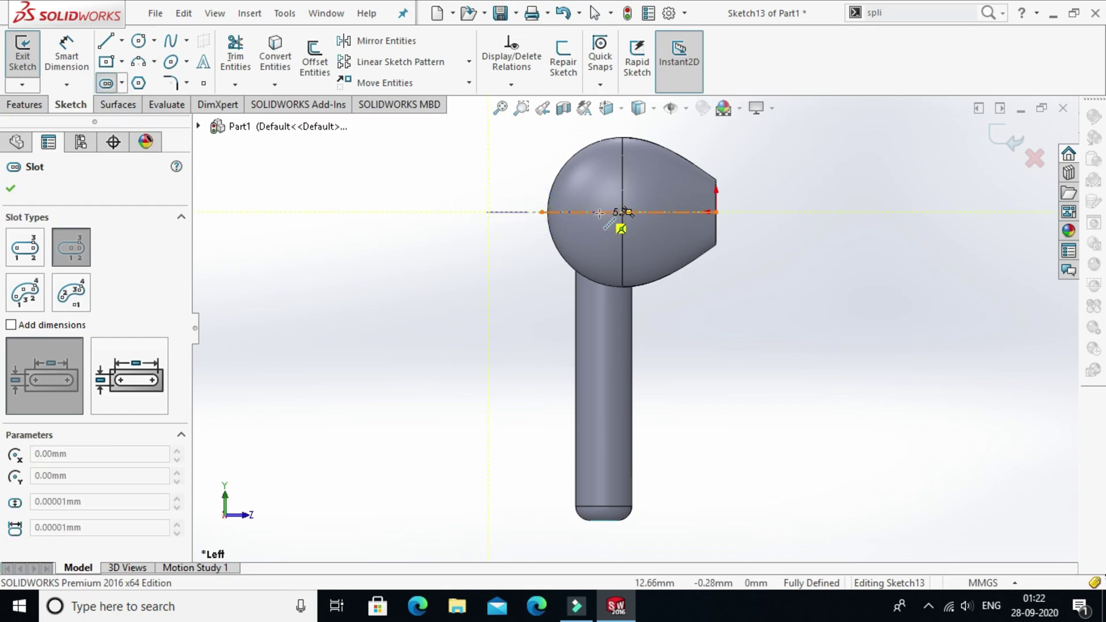
left_click(601, 212)
left_click(601, 195)
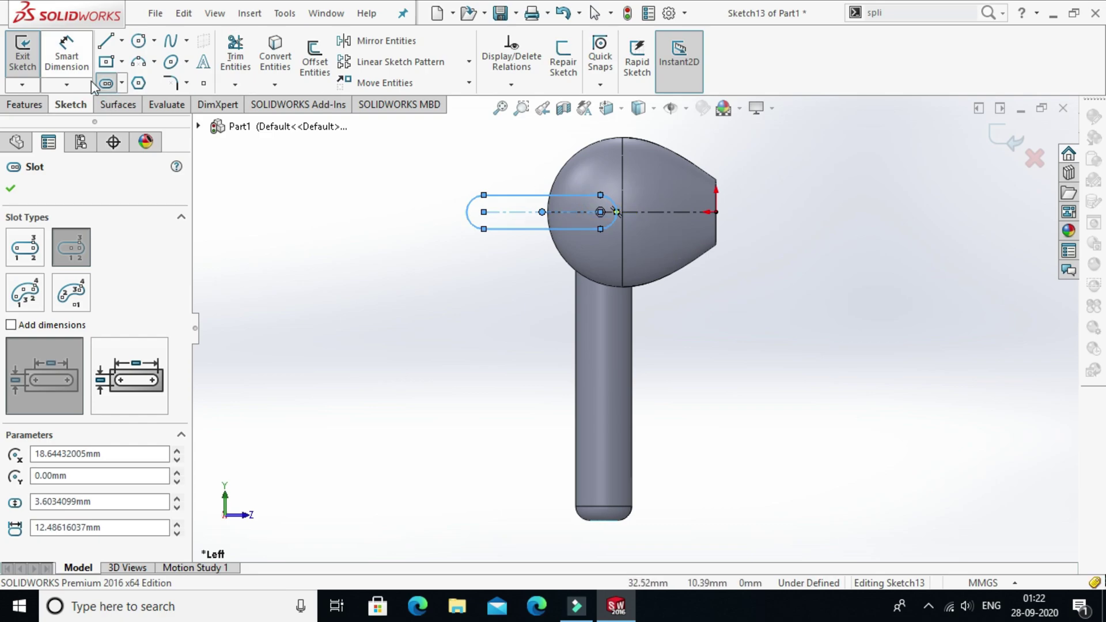
Step: Dimension the slot's straight side as 2 mm
left_click(64, 57)
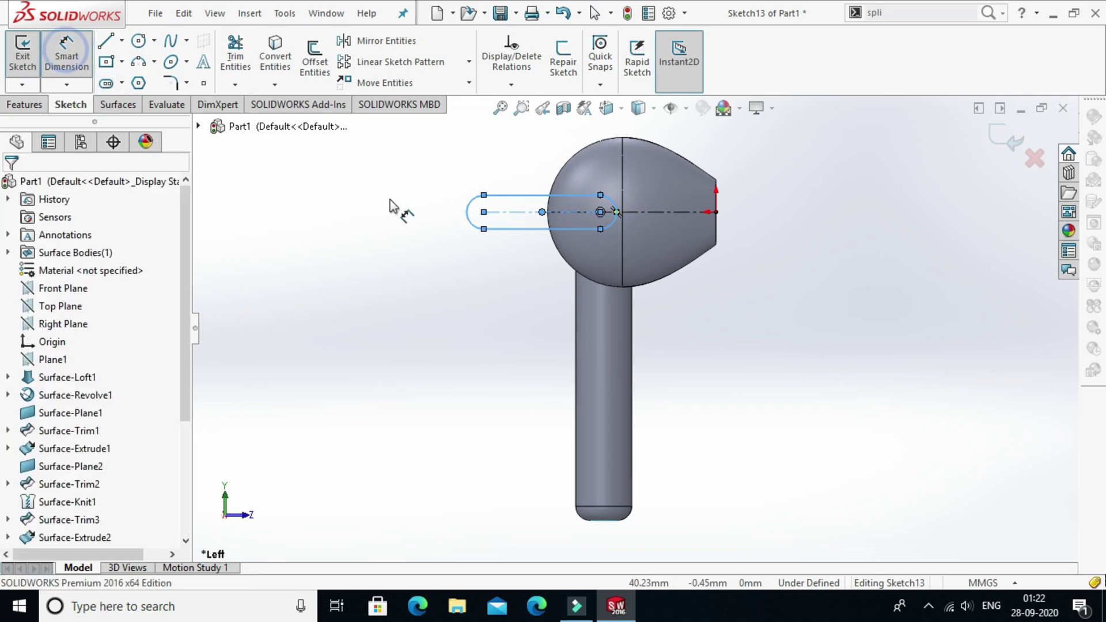
left_click(509, 177)
left_click(508, 172)
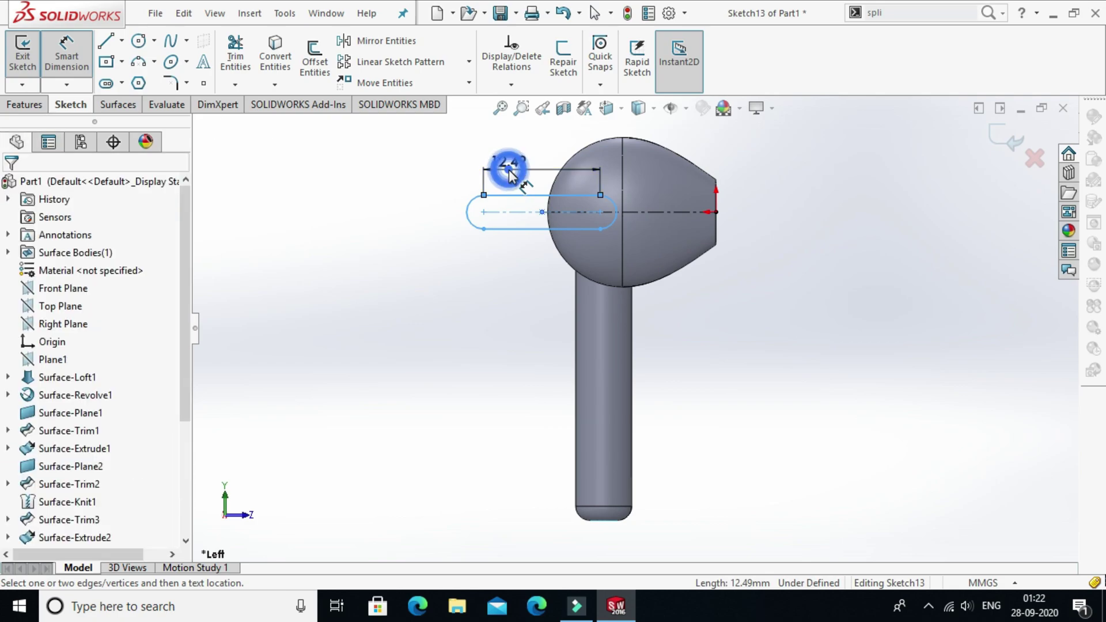
type("2mm")
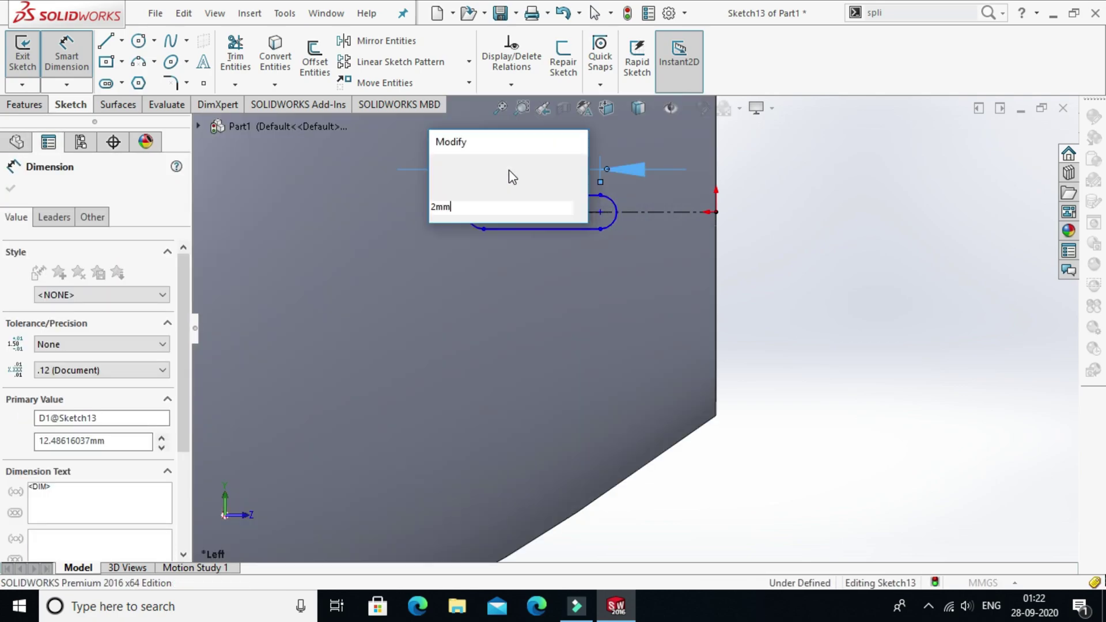
key("Return")
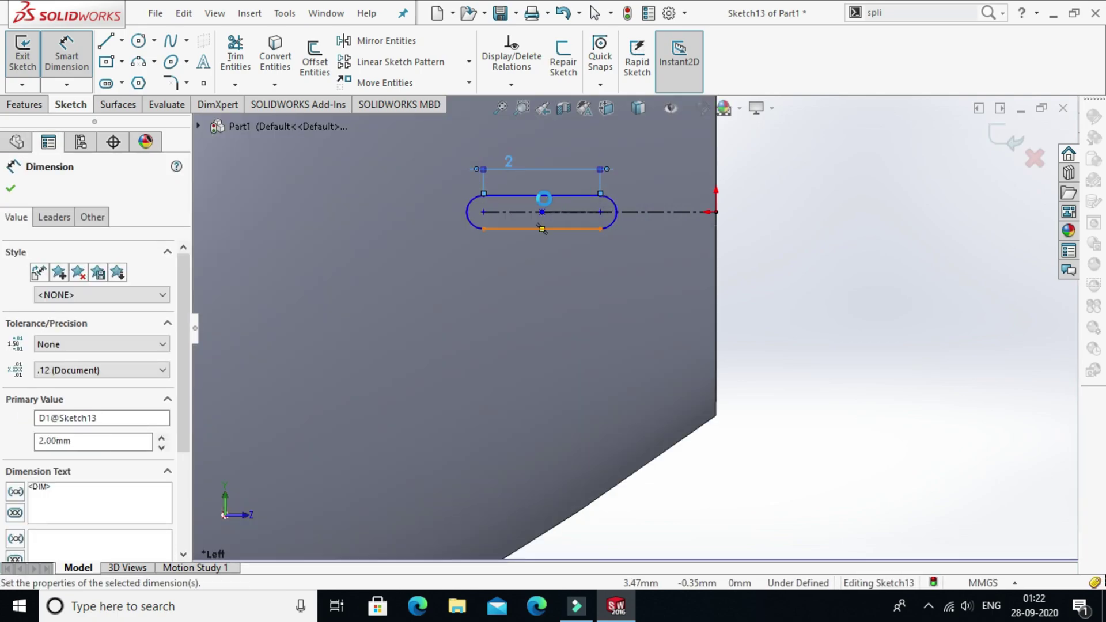
Step: Dimension the horizontal distance from the slot's centre to the origin as 13 mm
left_click(542, 212)
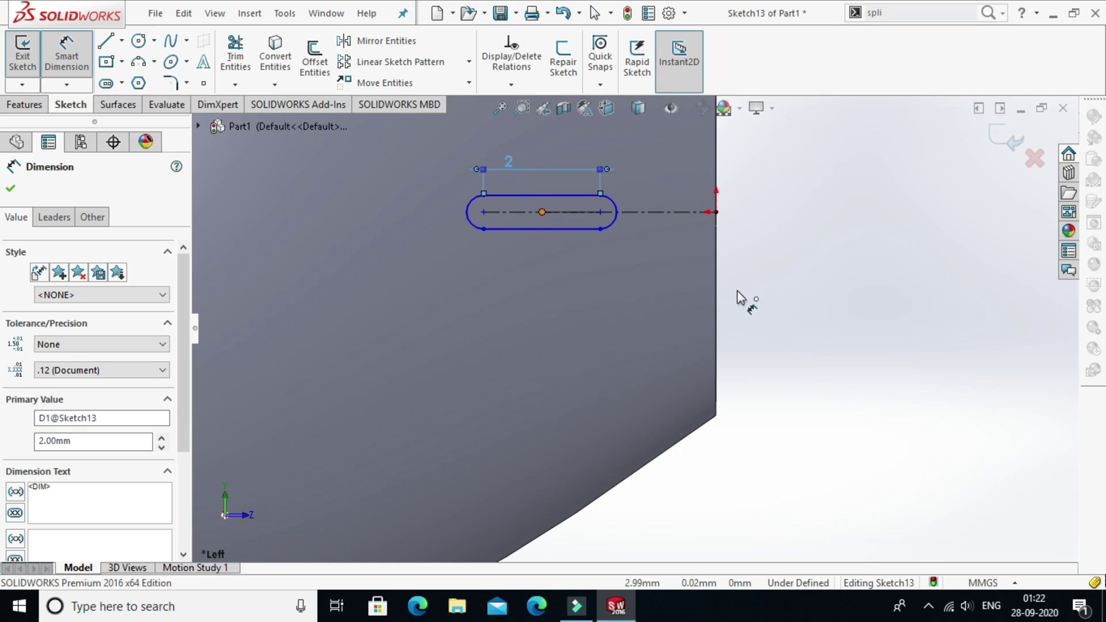
left_click(717, 213)
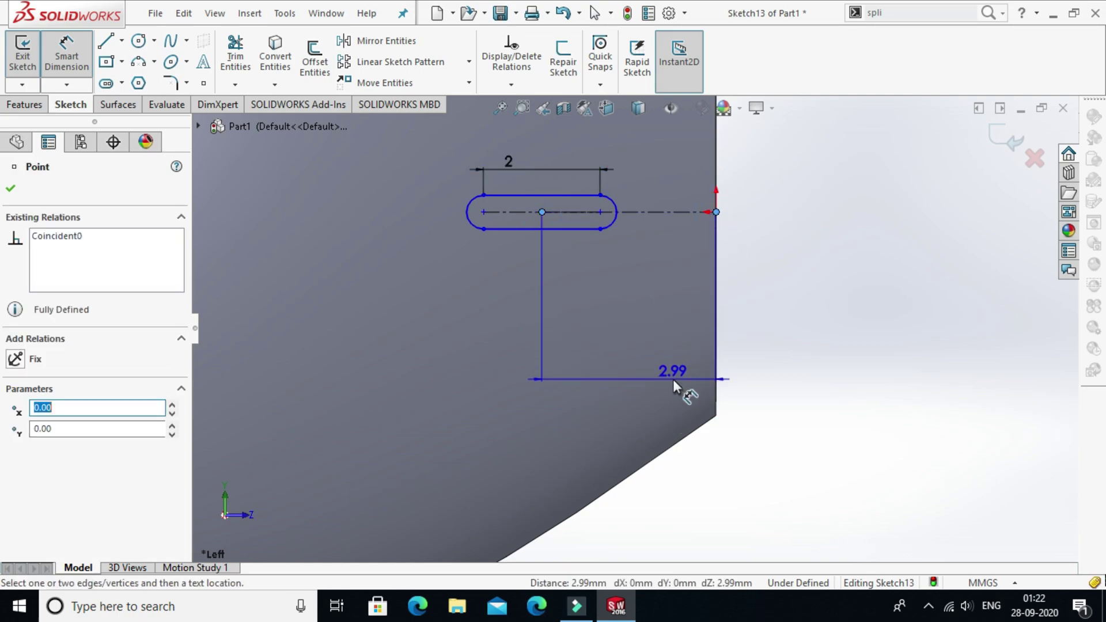
left_click(672, 379)
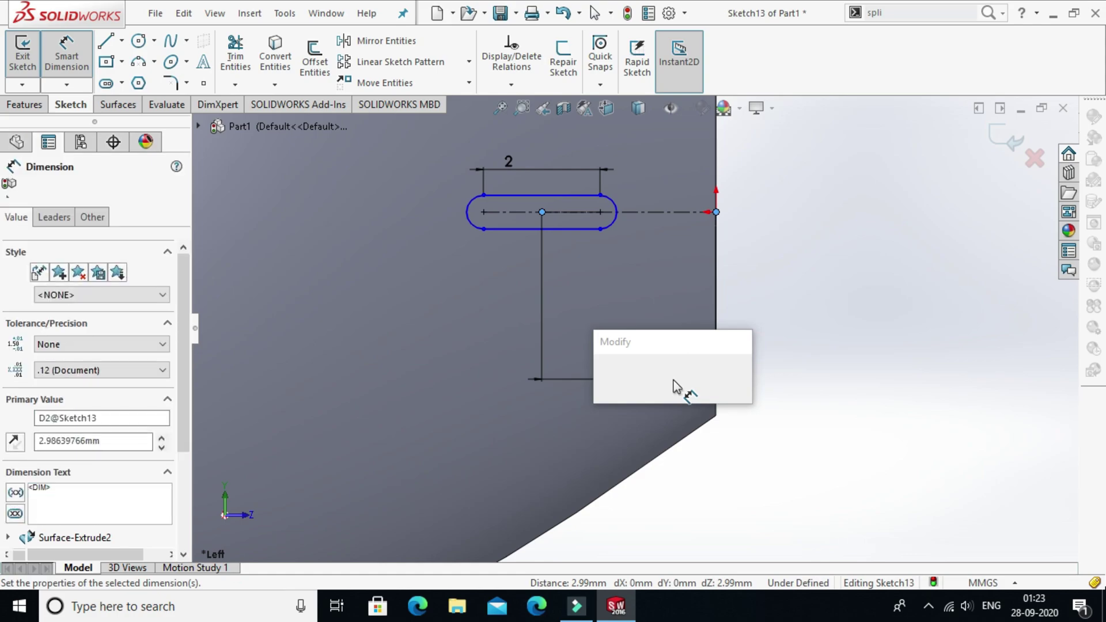
key("Return")
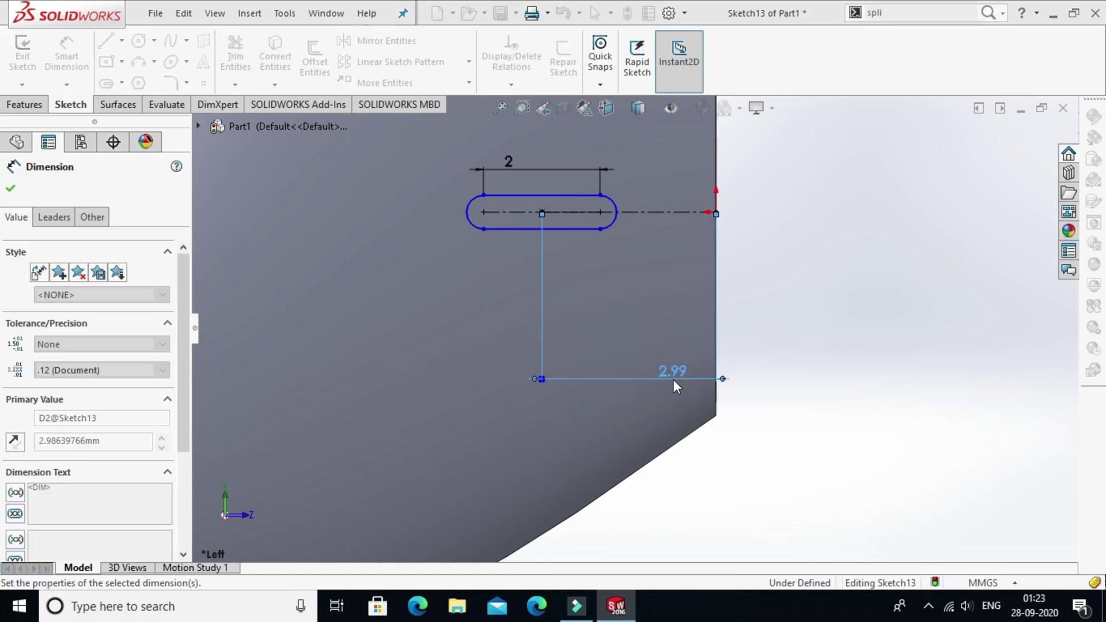
key("z")
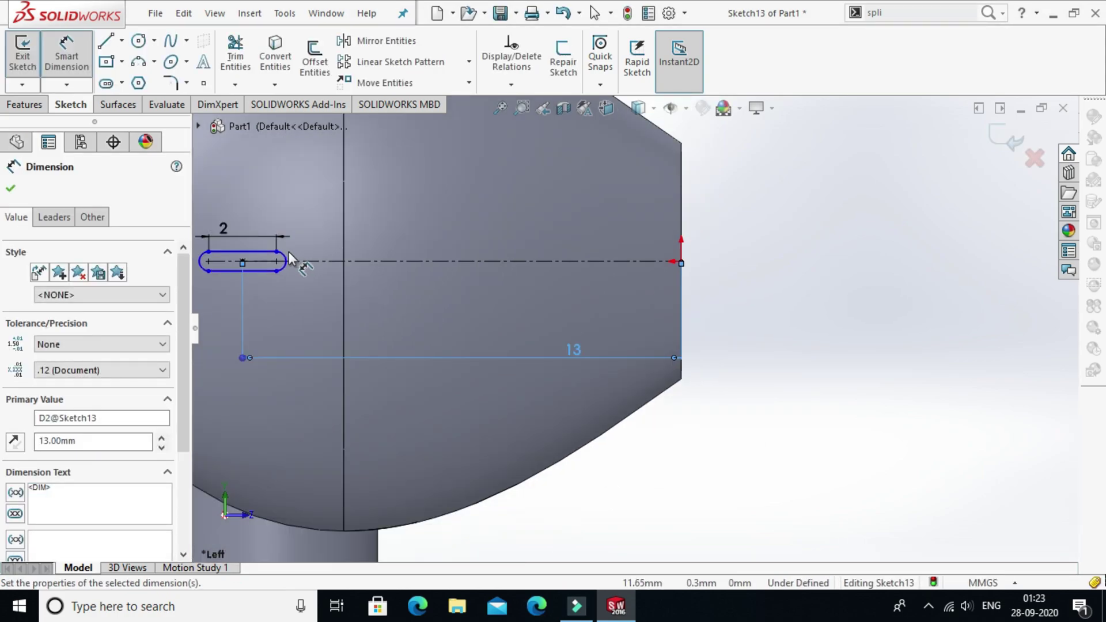
Step: Dimension the radius of the slot's end arc nearest the origin as 0.7 mm
scroll(289, 257, "down", 2)
left_click(319, 263)
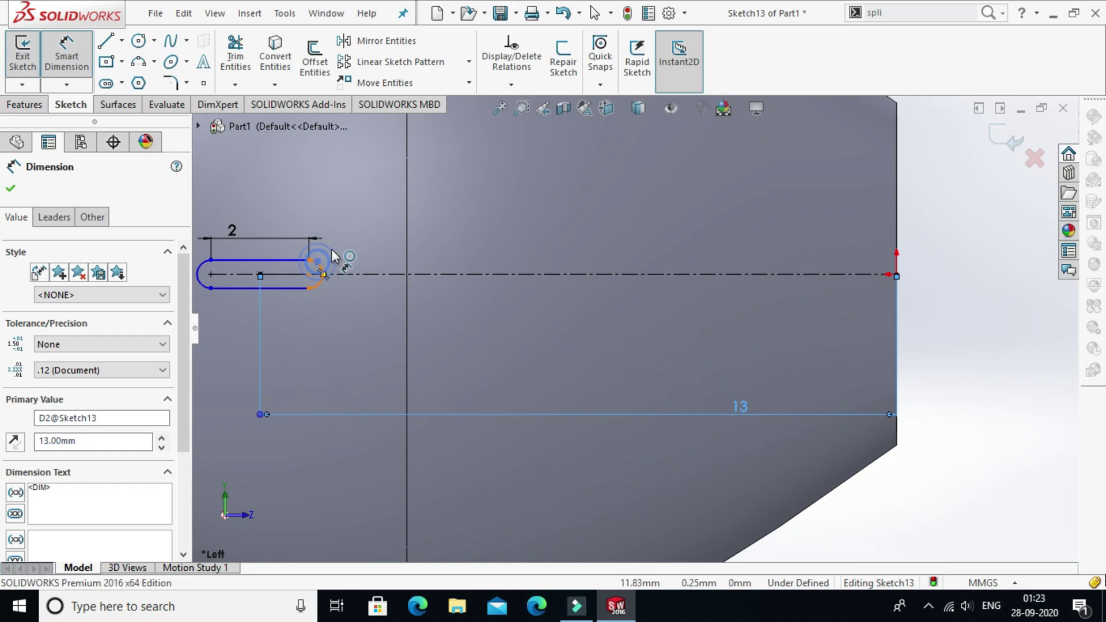
left_click(344, 241)
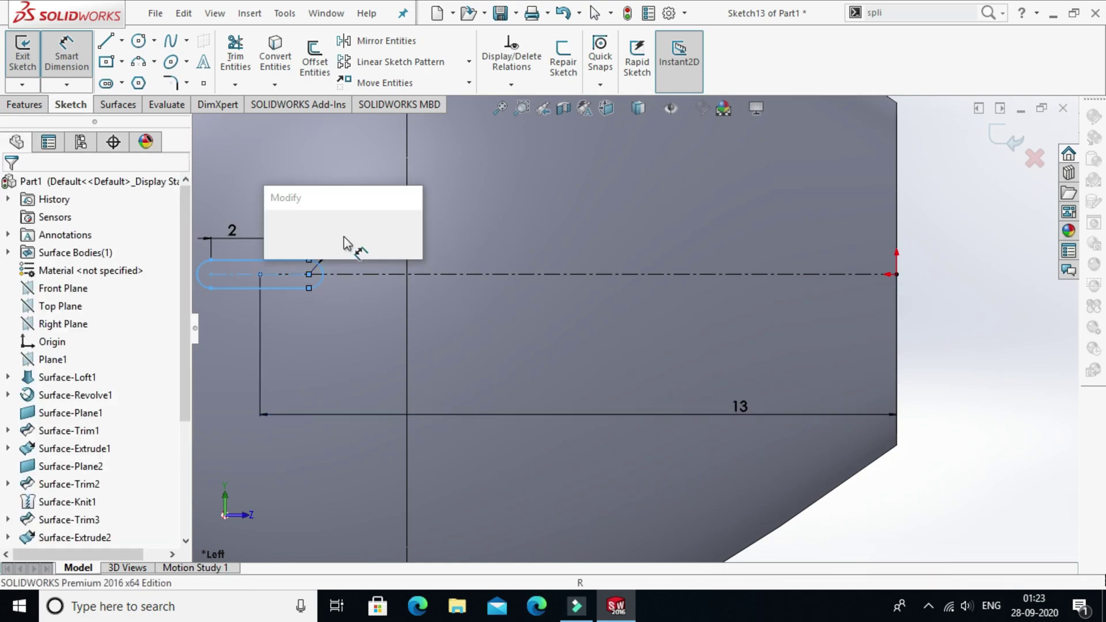
type("0.3")
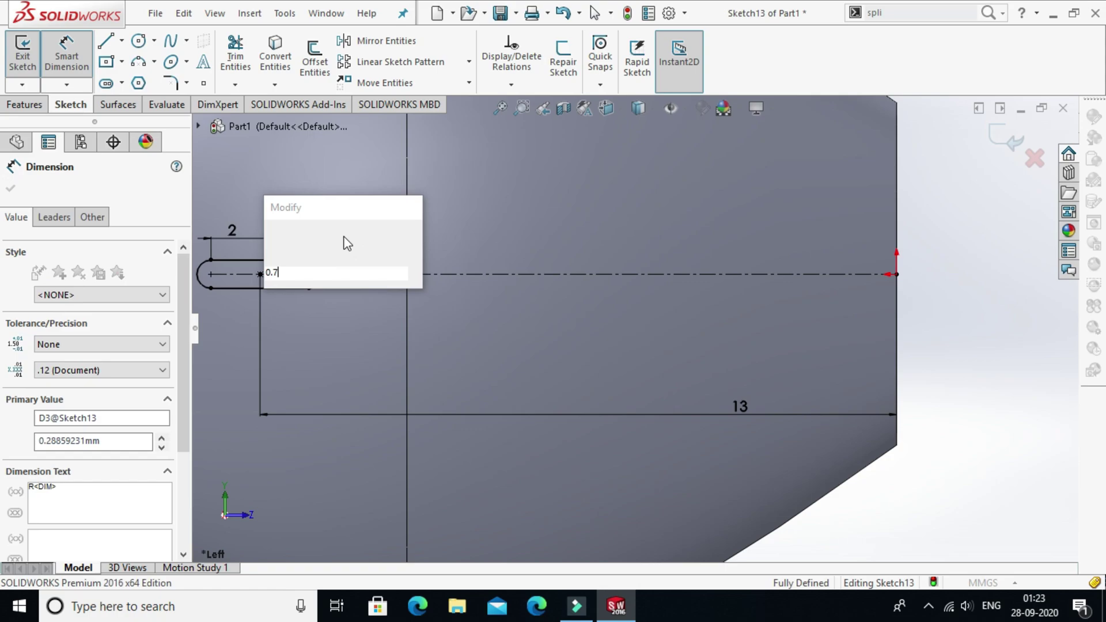
key("Return")
double_click(358, 214)
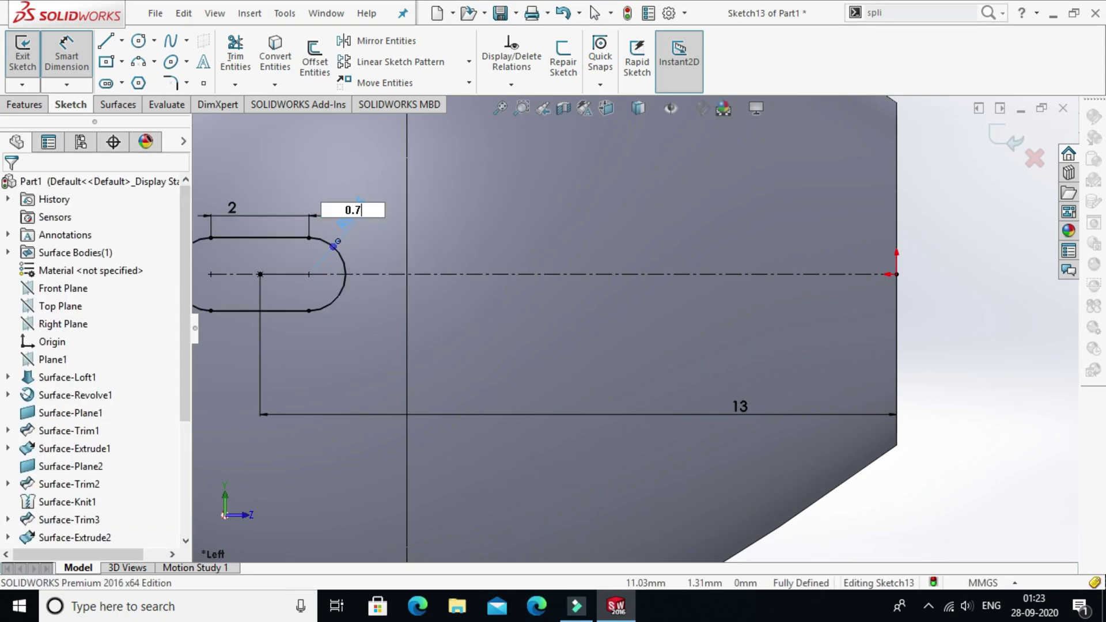
key("Return")
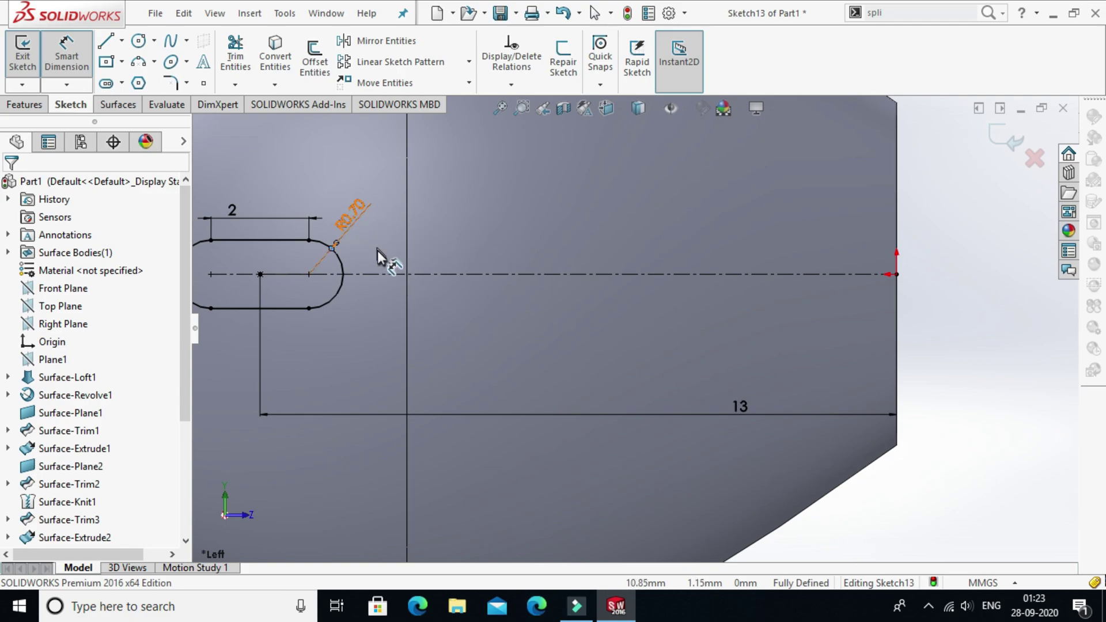
Step: Sketch a circle about 1.26 mm in diameter on the centerline between the slot and the origin, about 4.7 mm from the origin
key("z")
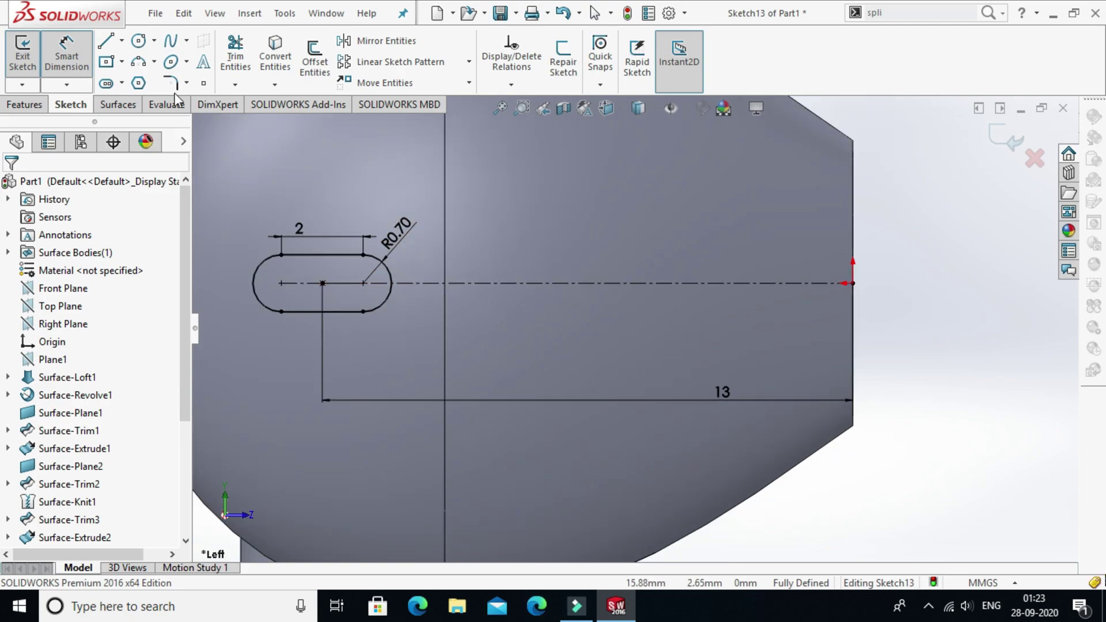
left_click(139, 40)
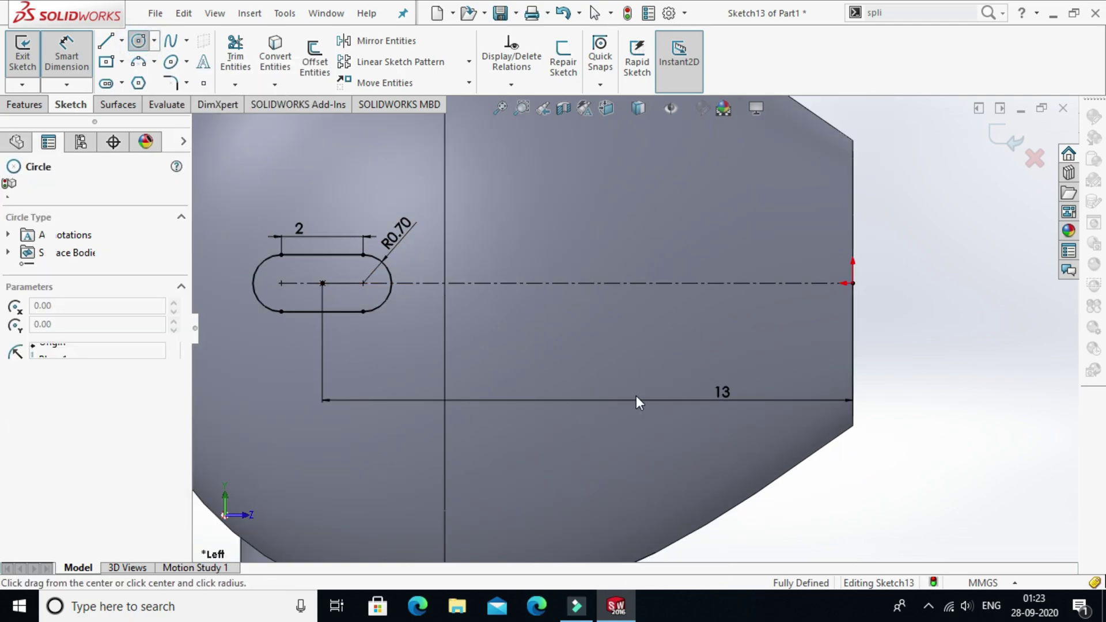
left_click(660, 283)
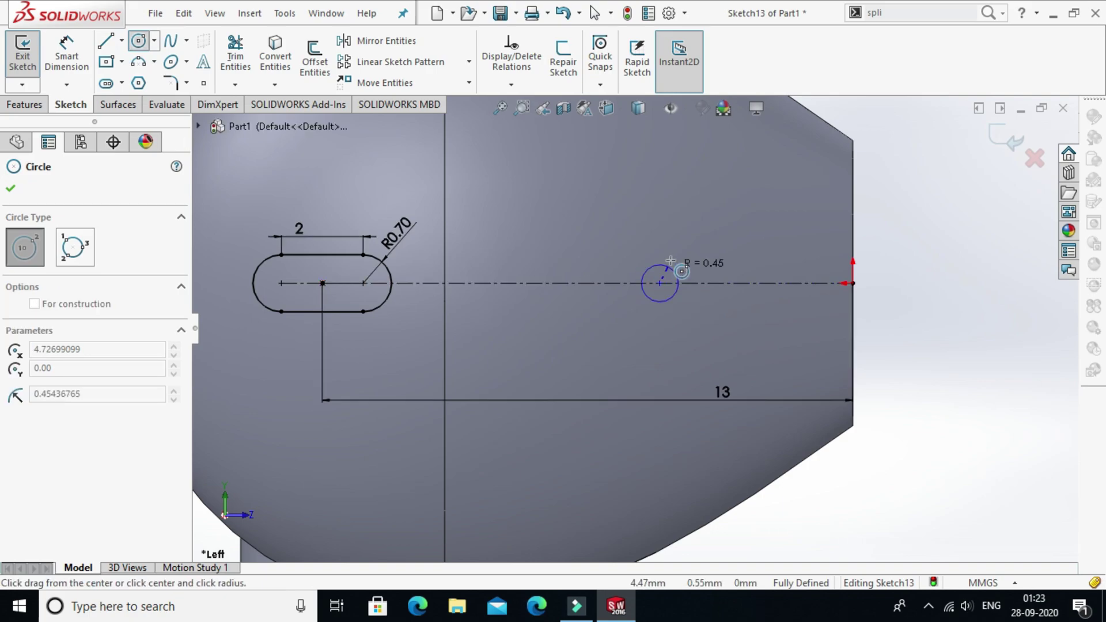
left_click(679, 268)
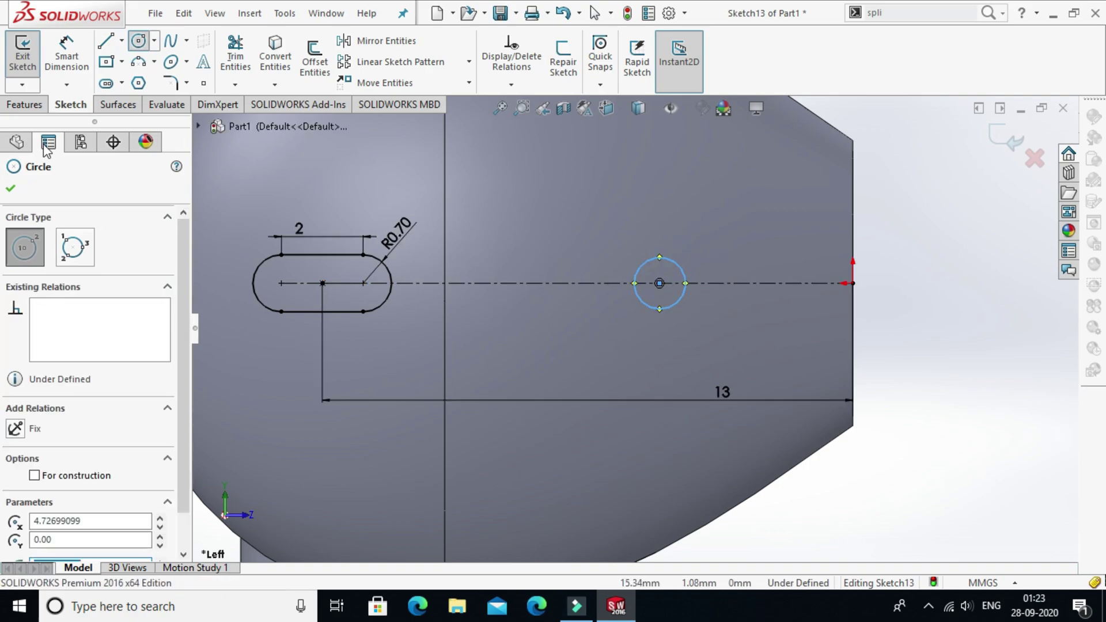
Step: Dimension the circle's diameter as 1.5 mm and the horizontal distance from its centre to the origin as 5.5 mm
left_click(70, 61)
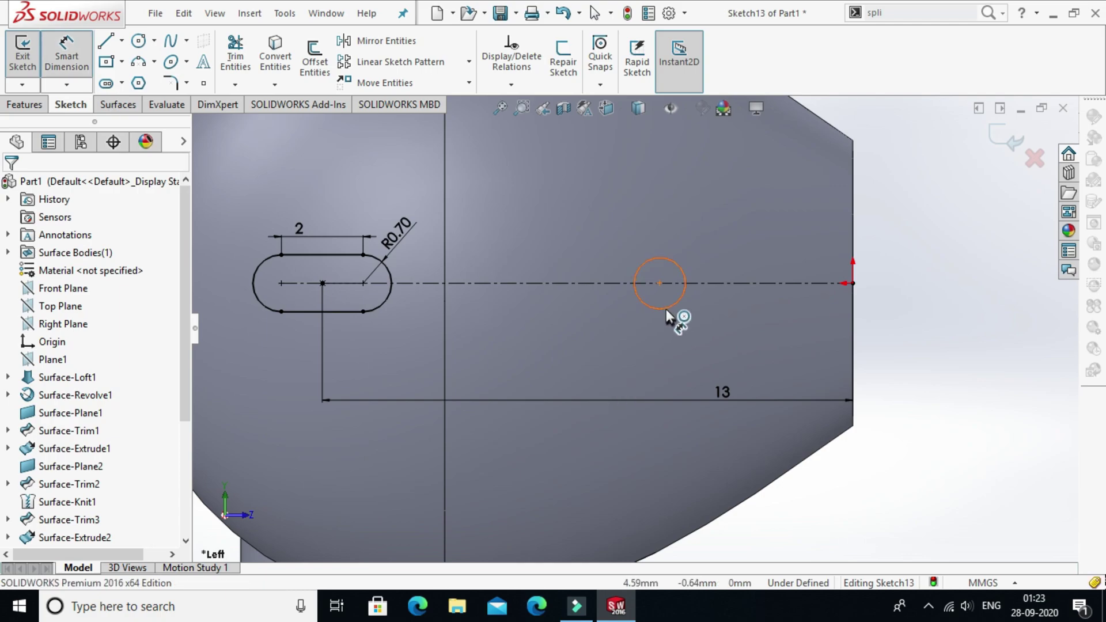
left_click(676, 264)
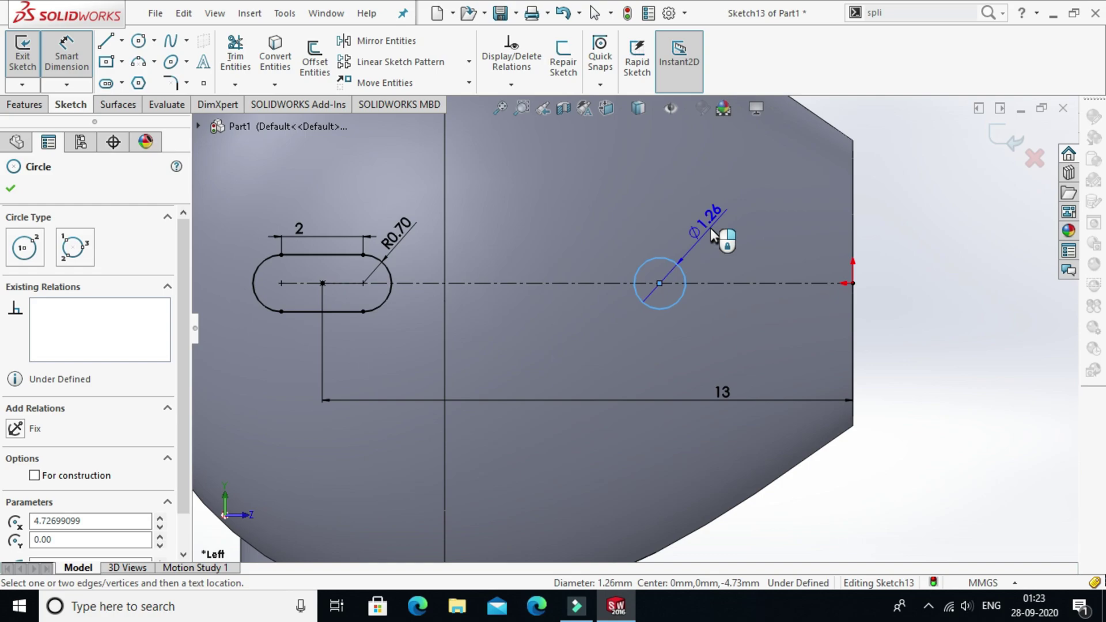
left_click(710, 227)
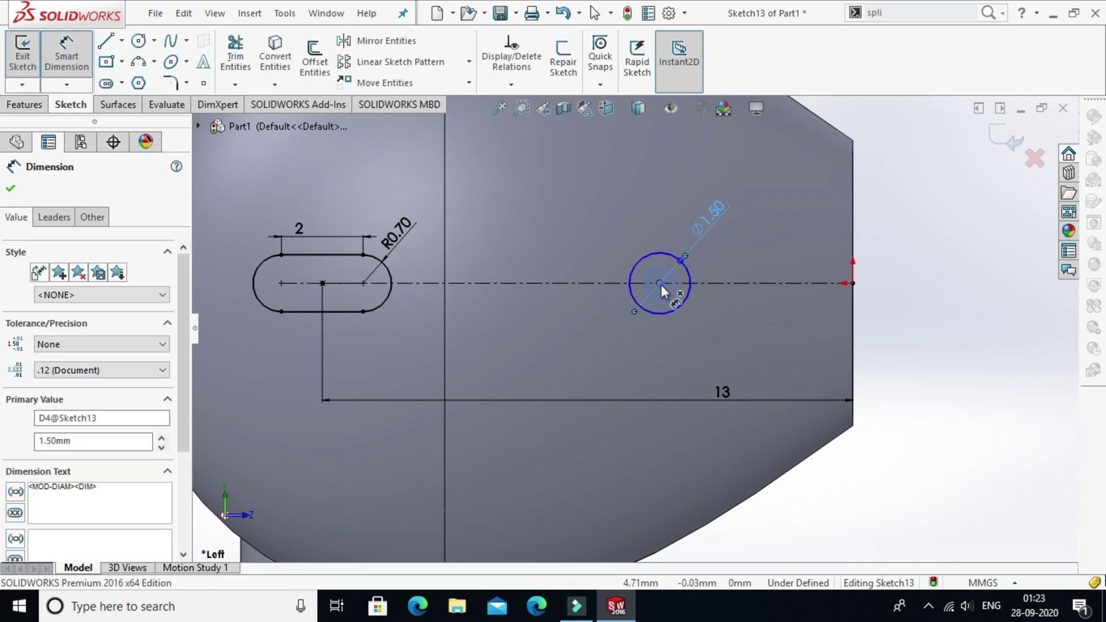
left_click(660, 284)
left_click(849, 290)
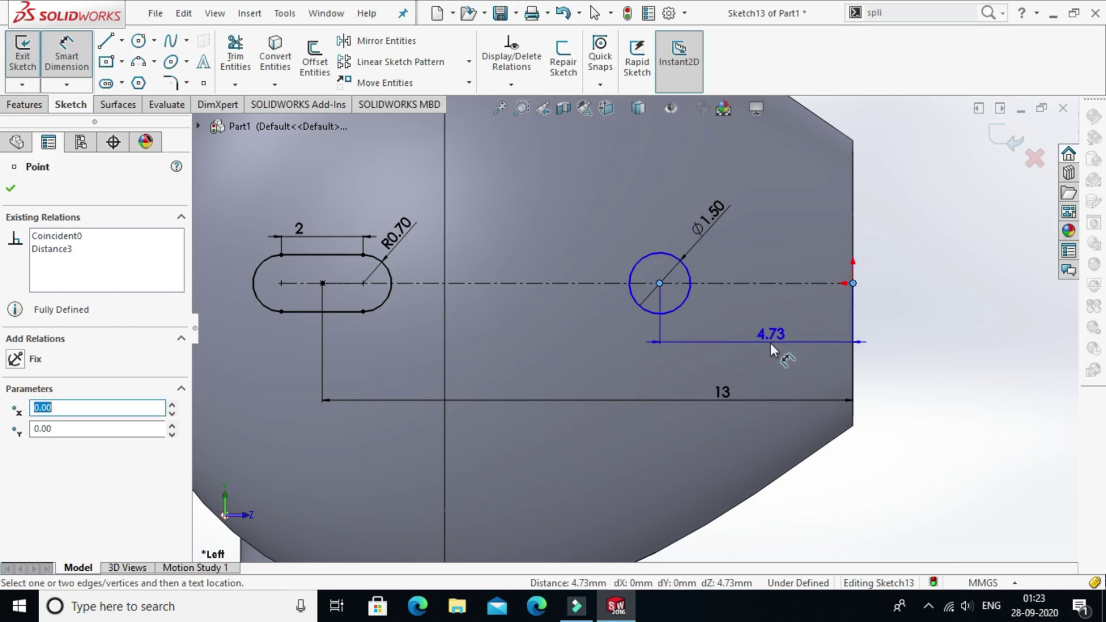
left_click(765, 350)
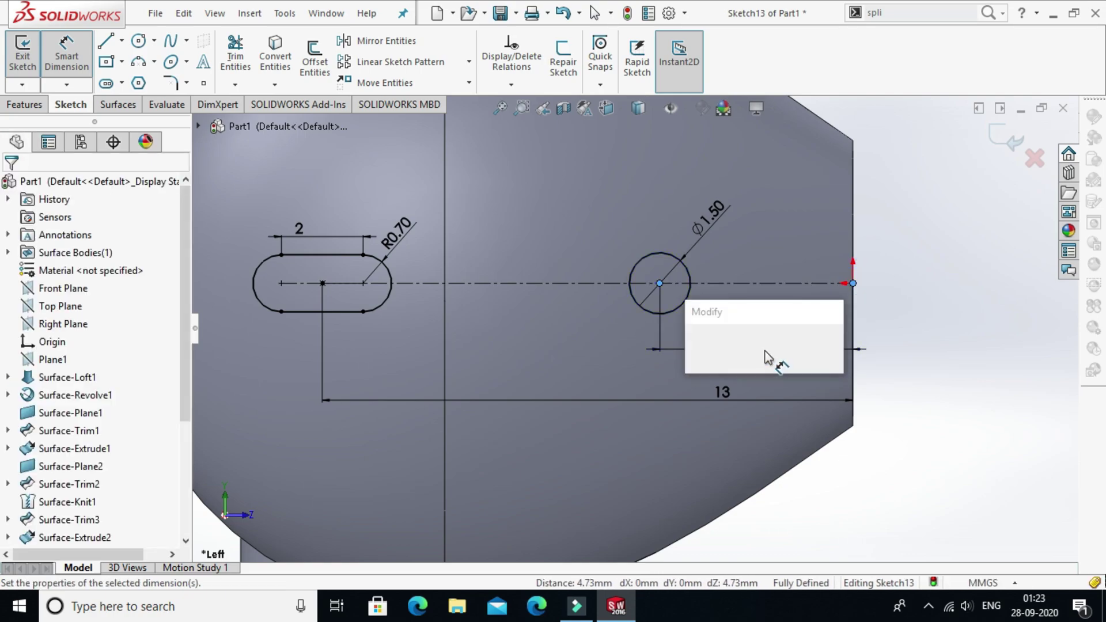
key("Return")
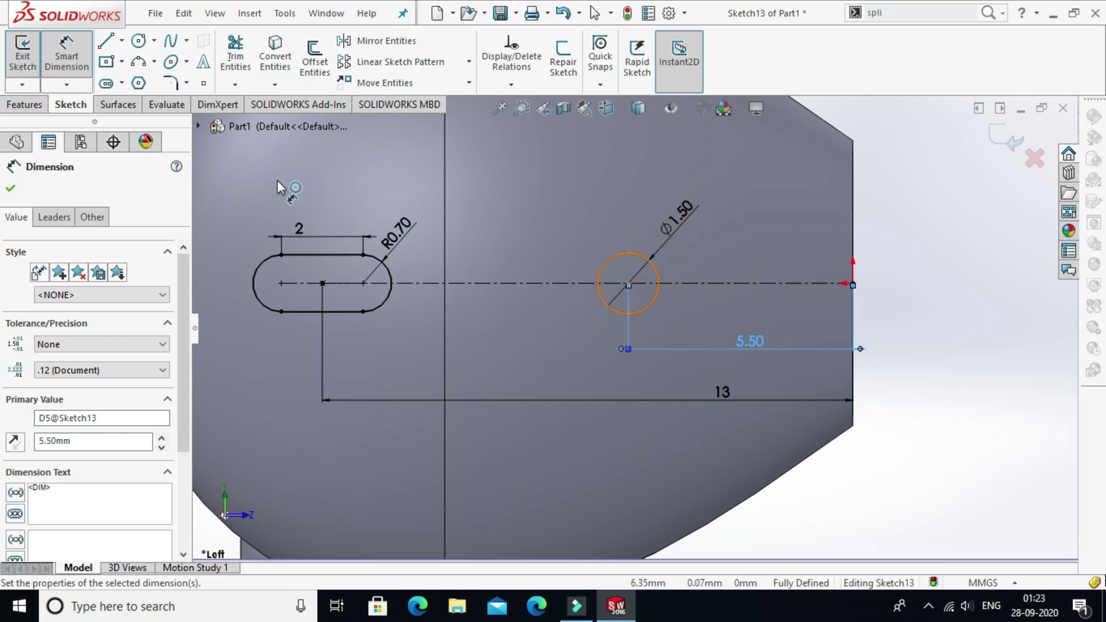
Step: Trim the head surface with the sketch, removing the regions inside the slot and the circle
left_click(119, 104)
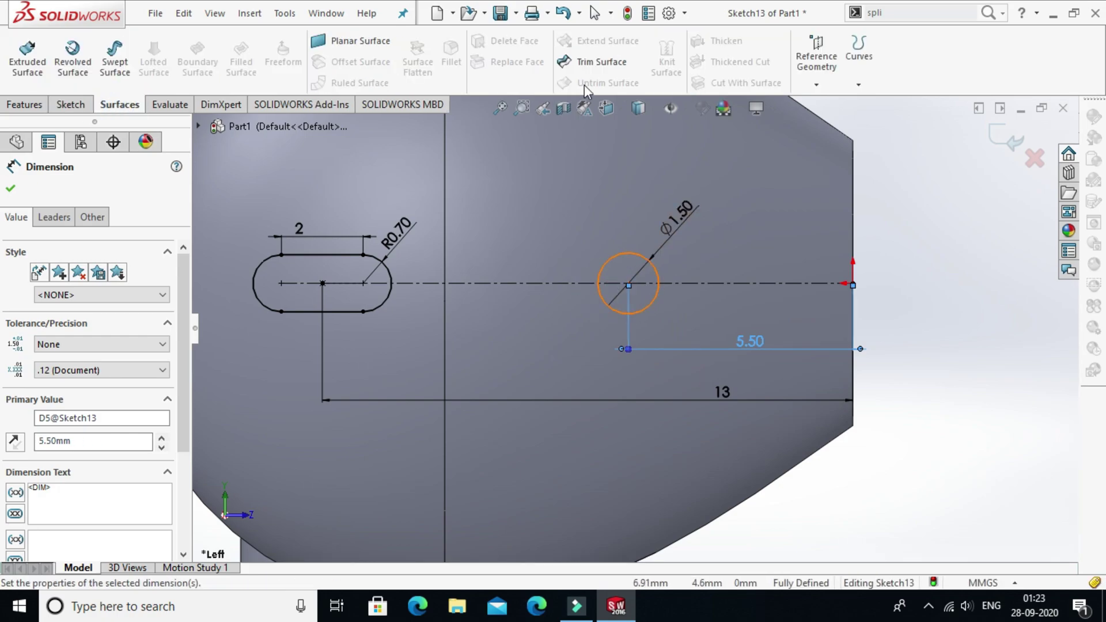
left_click(591, 68)
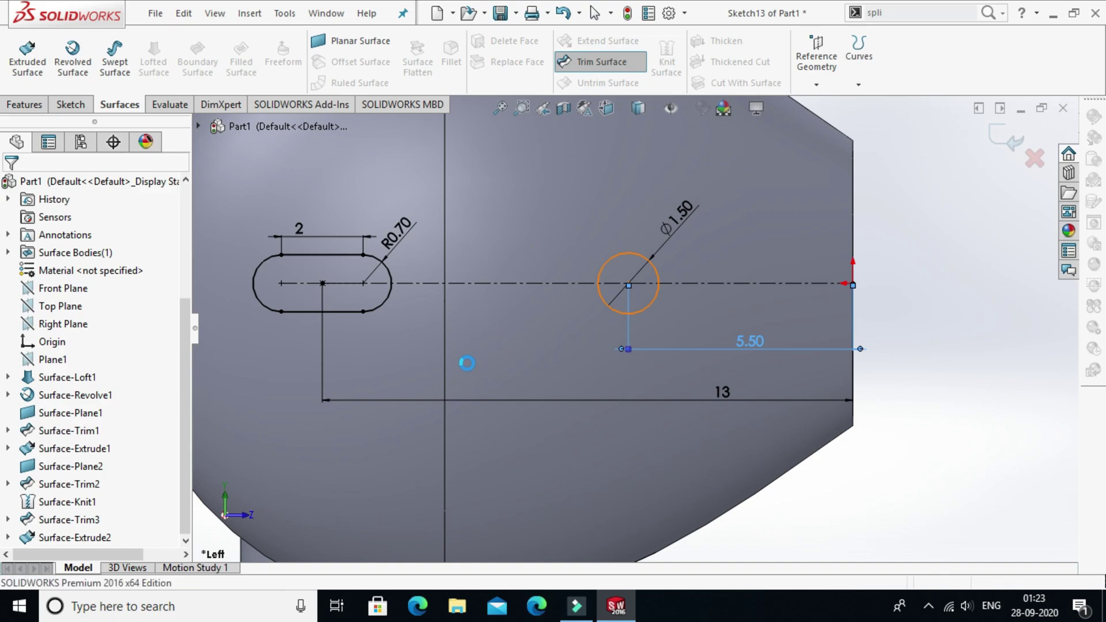
left_click(316, 285)
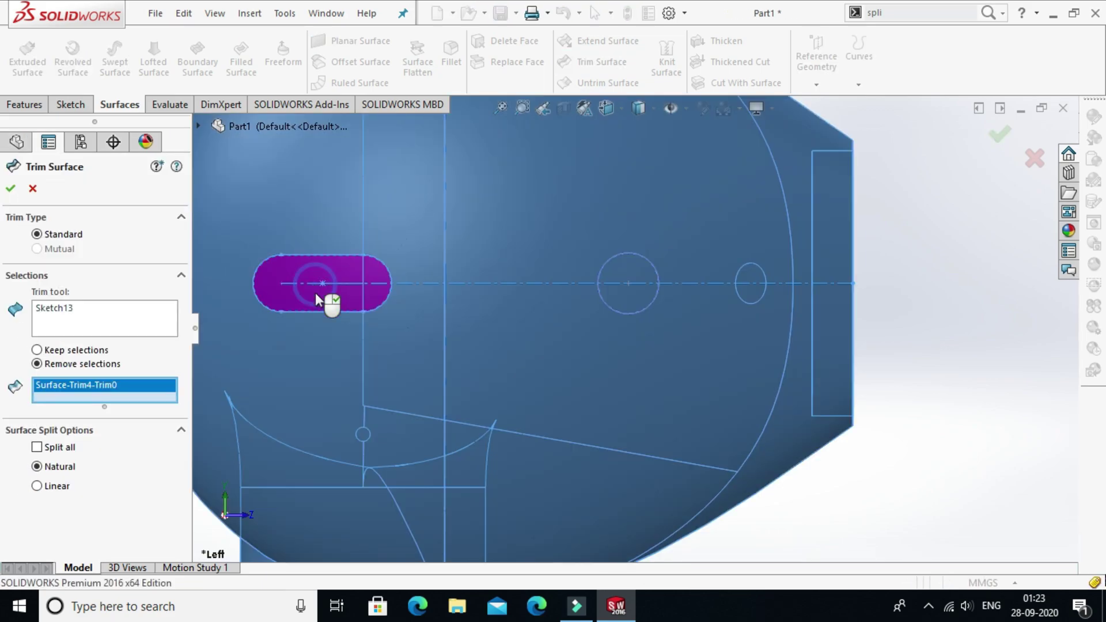
left_click(628, 297)
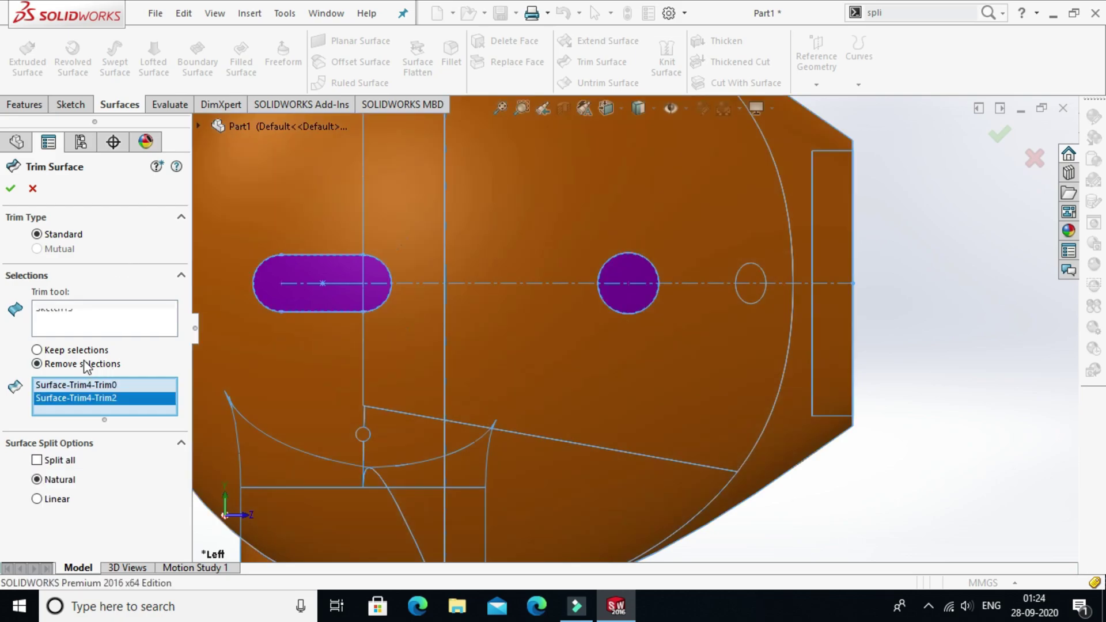
left_click(11, 190)
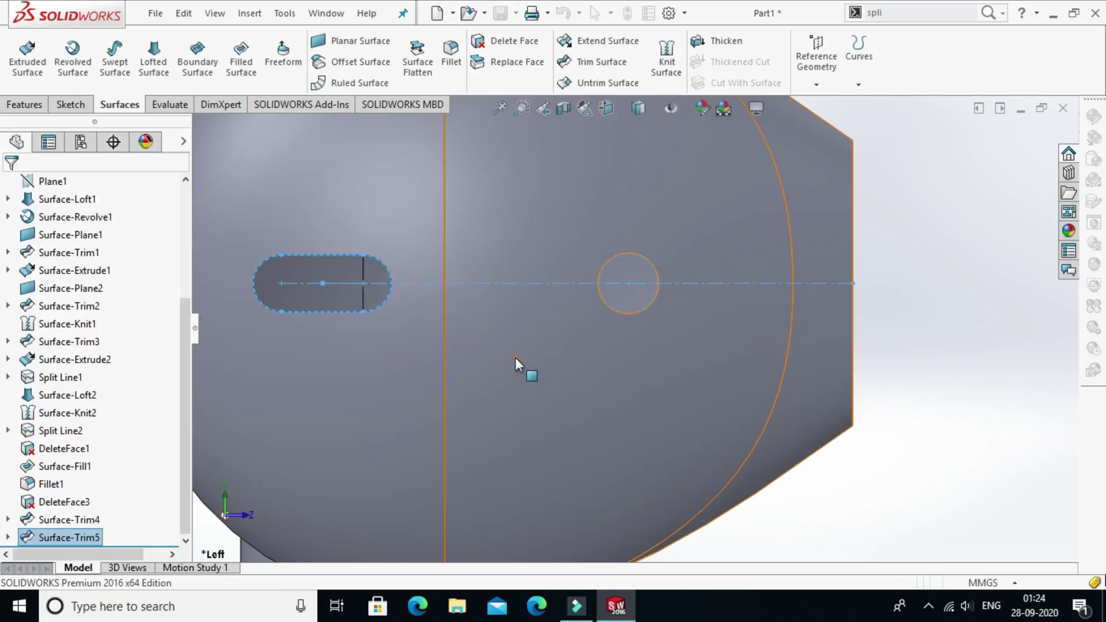
Step: Create a reference point at 40% along the long seam edge running down the back of the earbud head
scroll(516, 364, "up", 5)
middle_click_drag(572, 365, 403, 288)
scroll(675, 379, "up", 3)
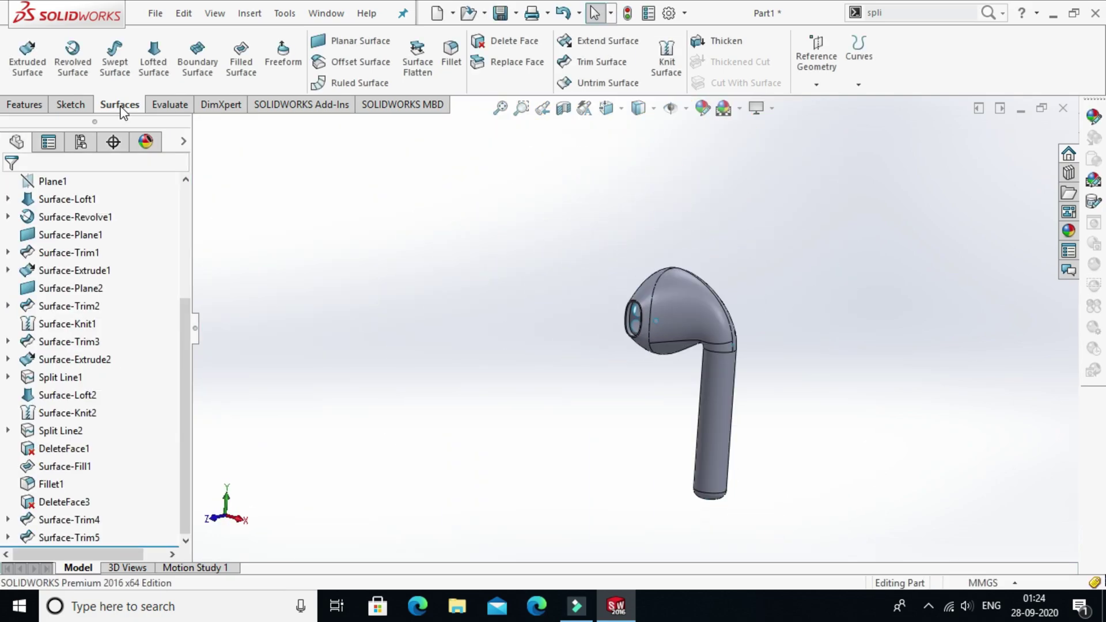
left_click(816, 86)
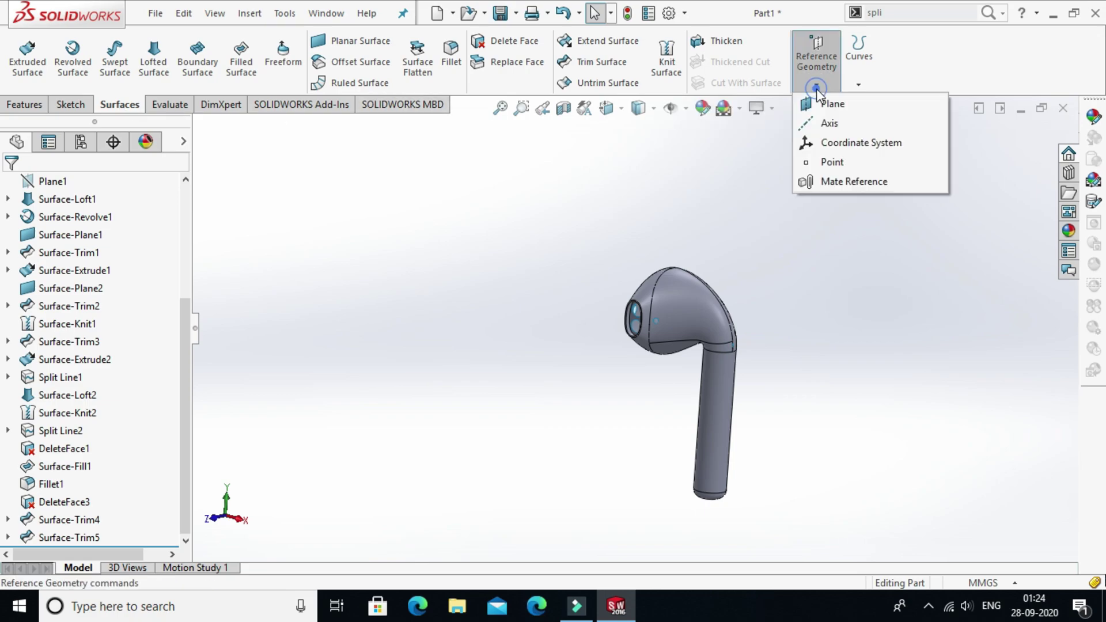
left_click(831, 162)
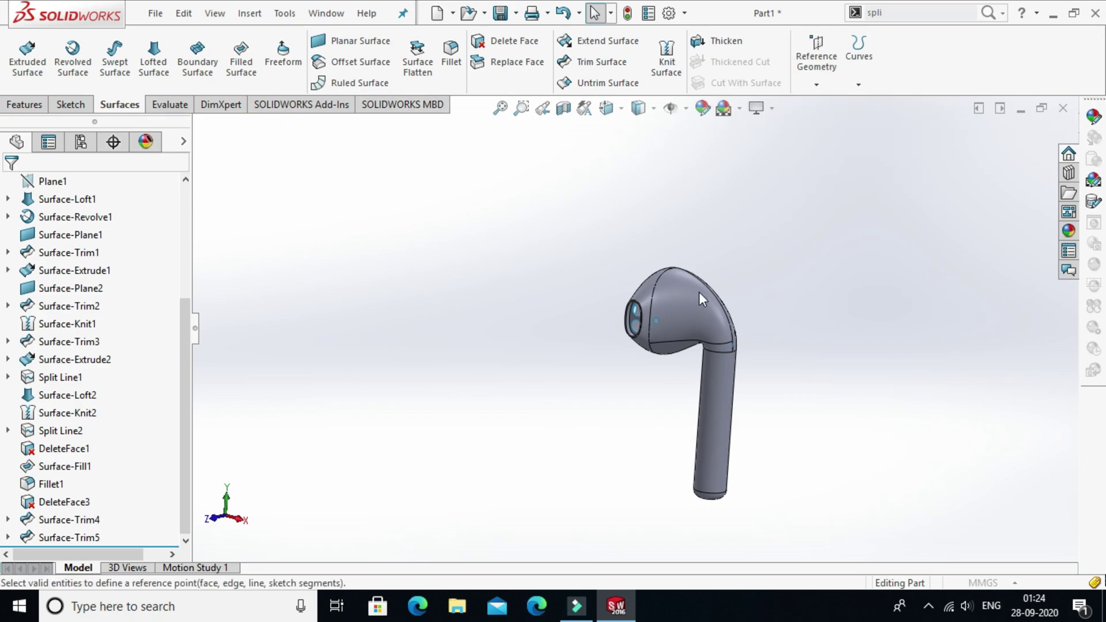
scroll(703, 281, "down", 6)
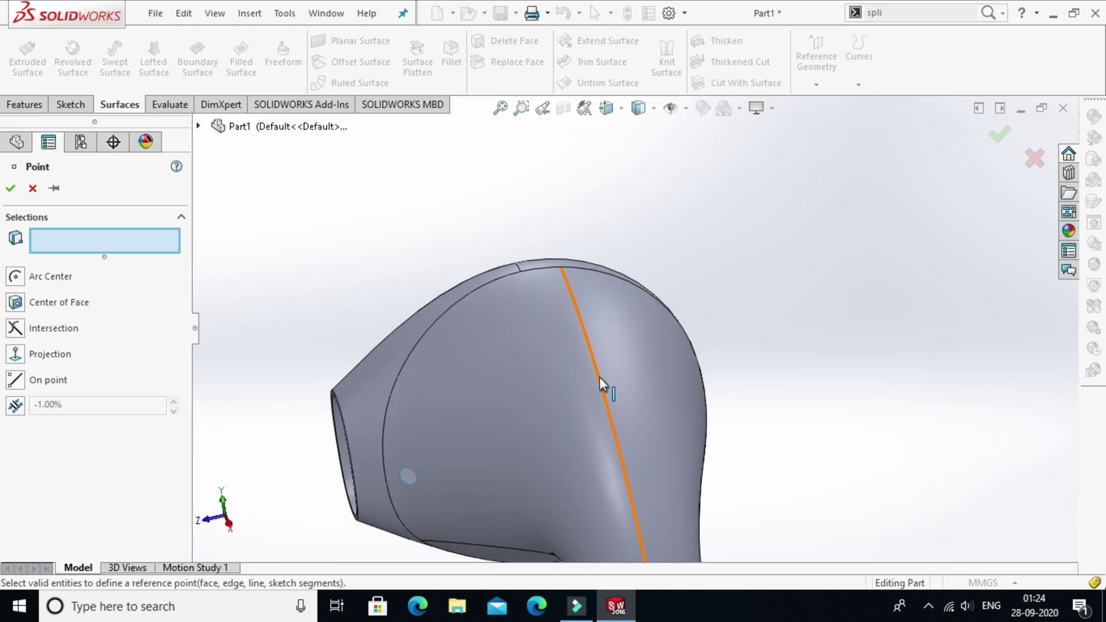
left_click(602, 387)
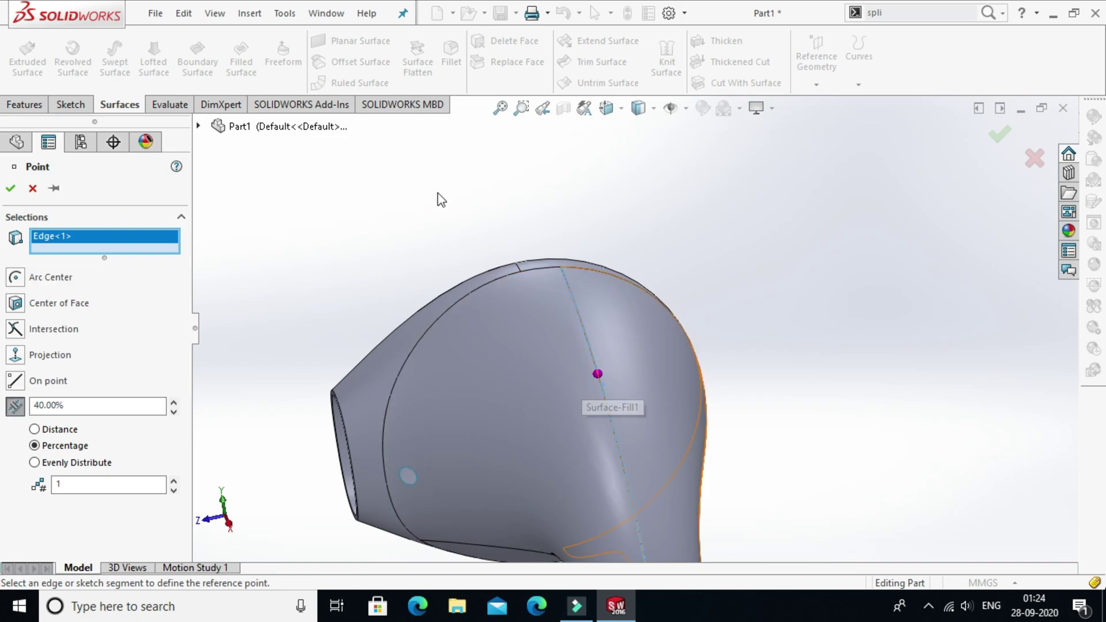
left_click(10, 189)
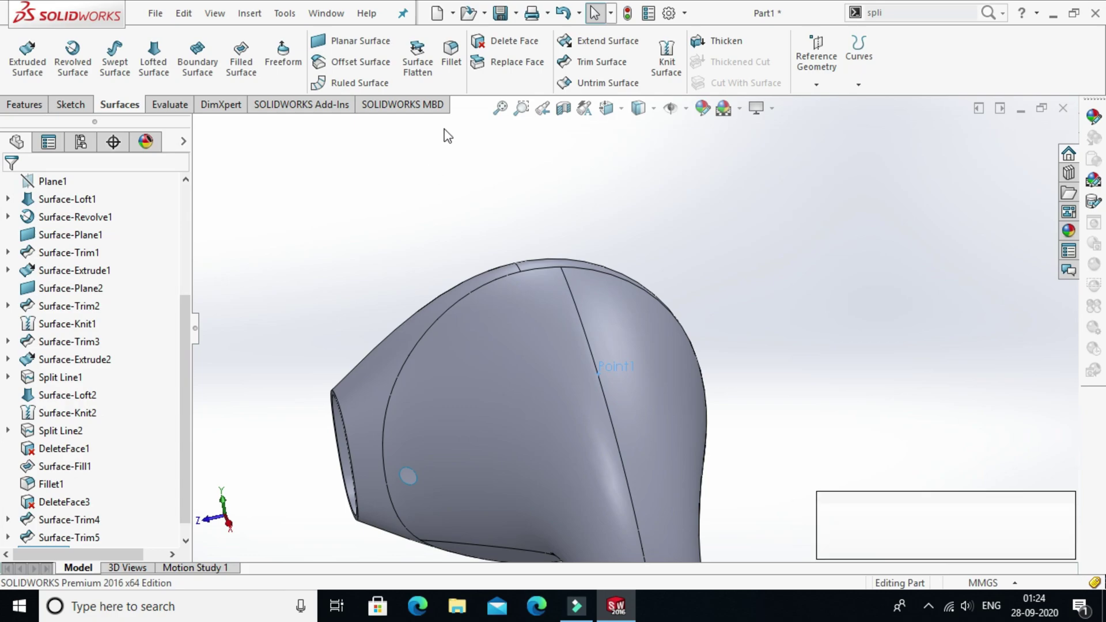
Step: Create a reference plane through the new seam point, tangent to the filled face beside the seam
left_click(814, 86)
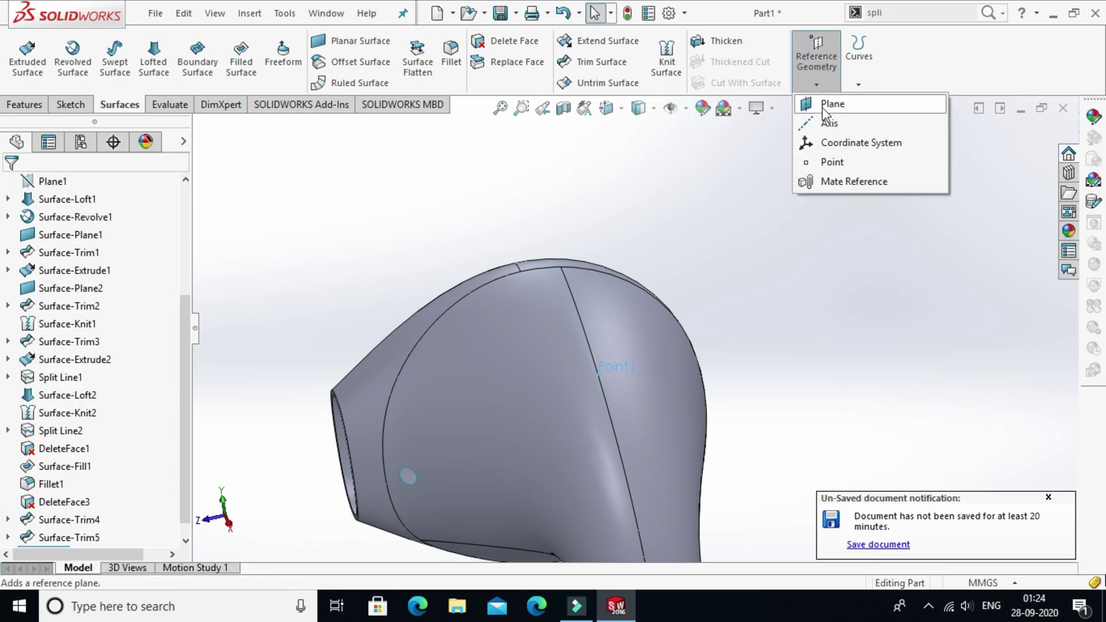
left_click(824, 104)
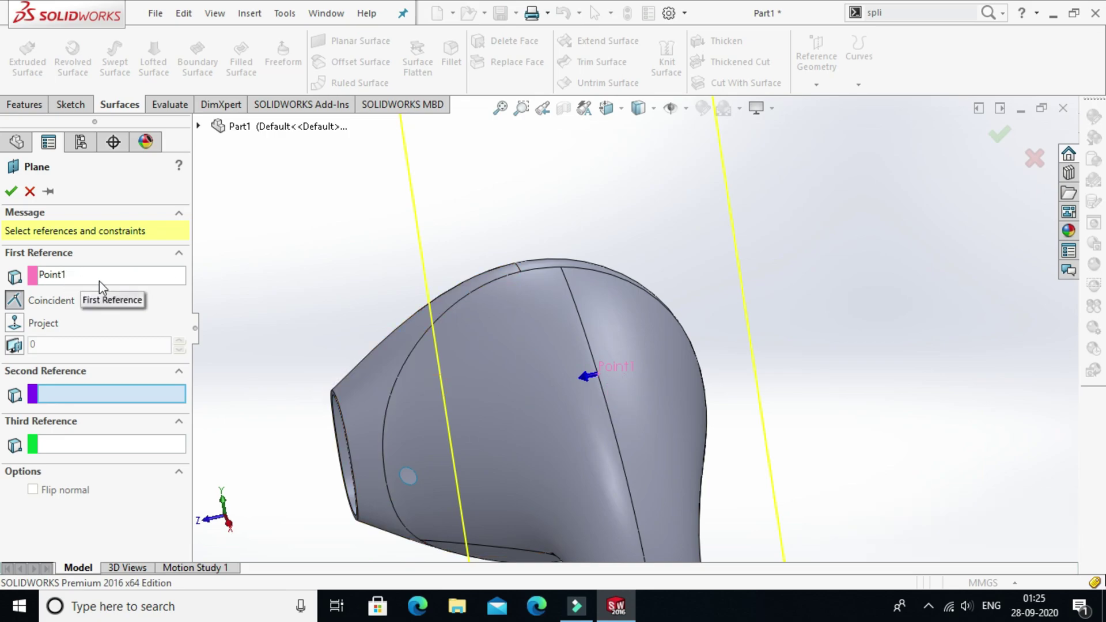
middle_click_drag(353, 387, 647, 352)
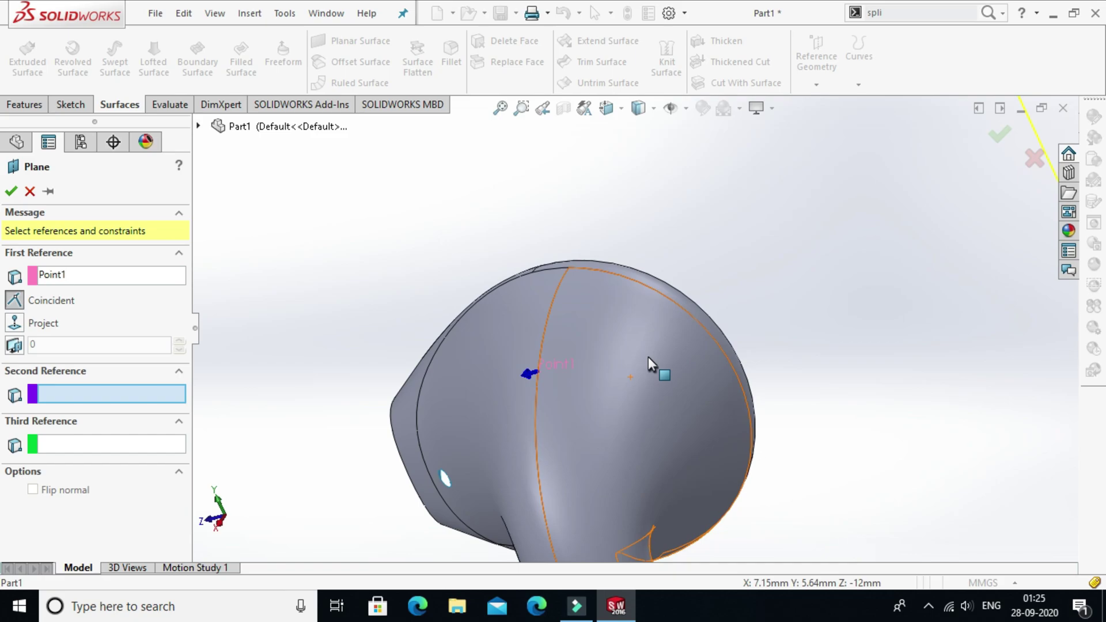
left_click(626, 377)
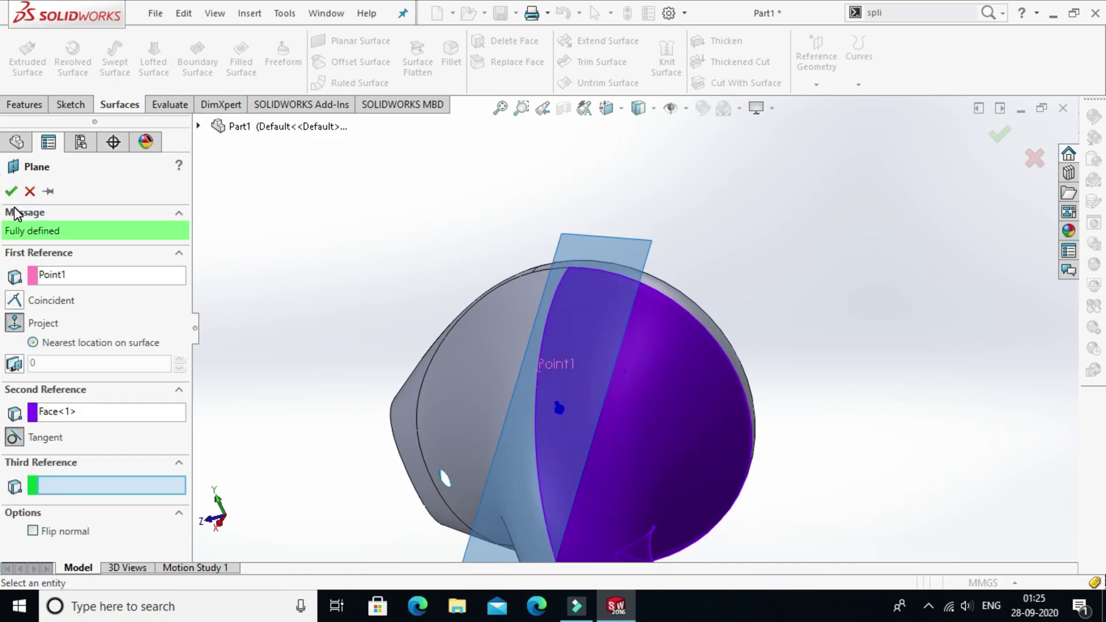
left_click(11, 192)
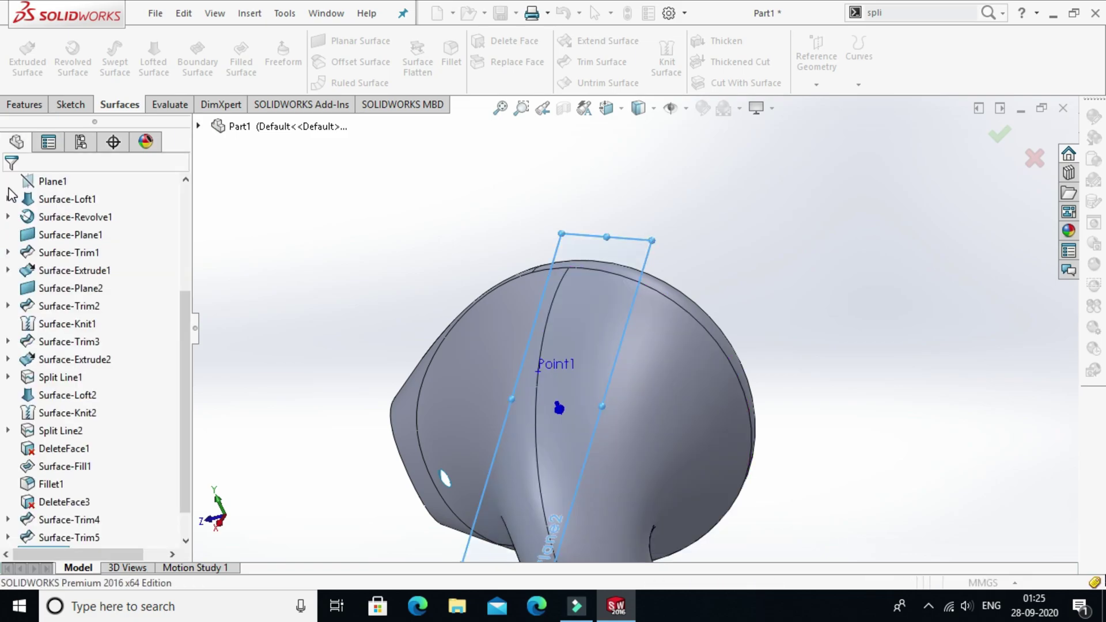
Step: Sketch a centerpoint straight slot on the tangent plane, centred on the origin along the seam, about 2.8 mm between arc centres and 1.4 mm wide
right_click(60, 546)
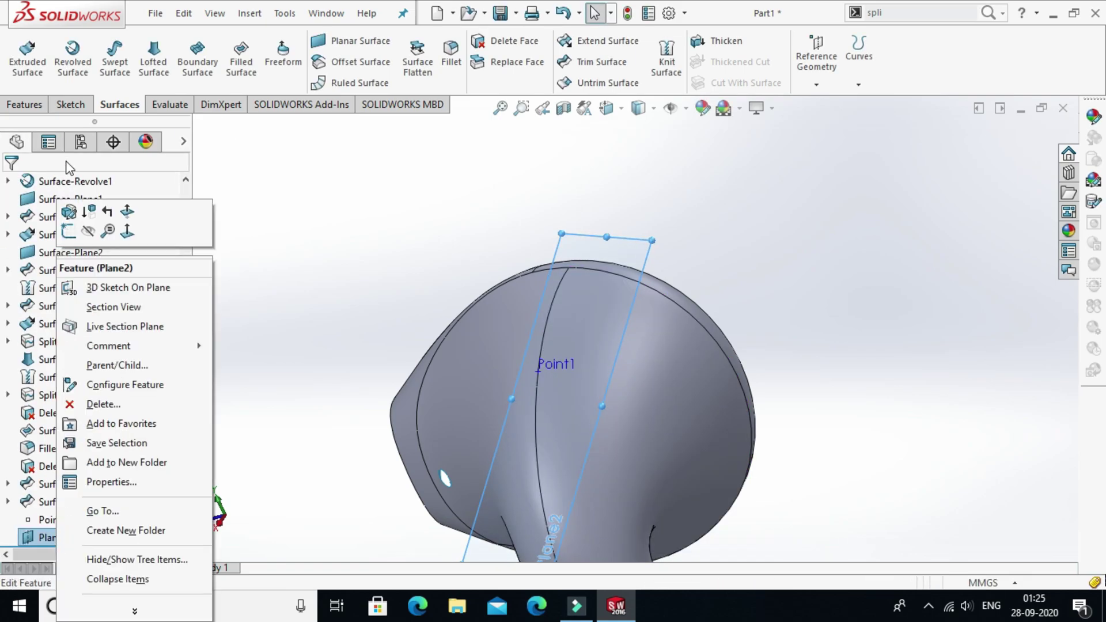
left_click(69, 232)
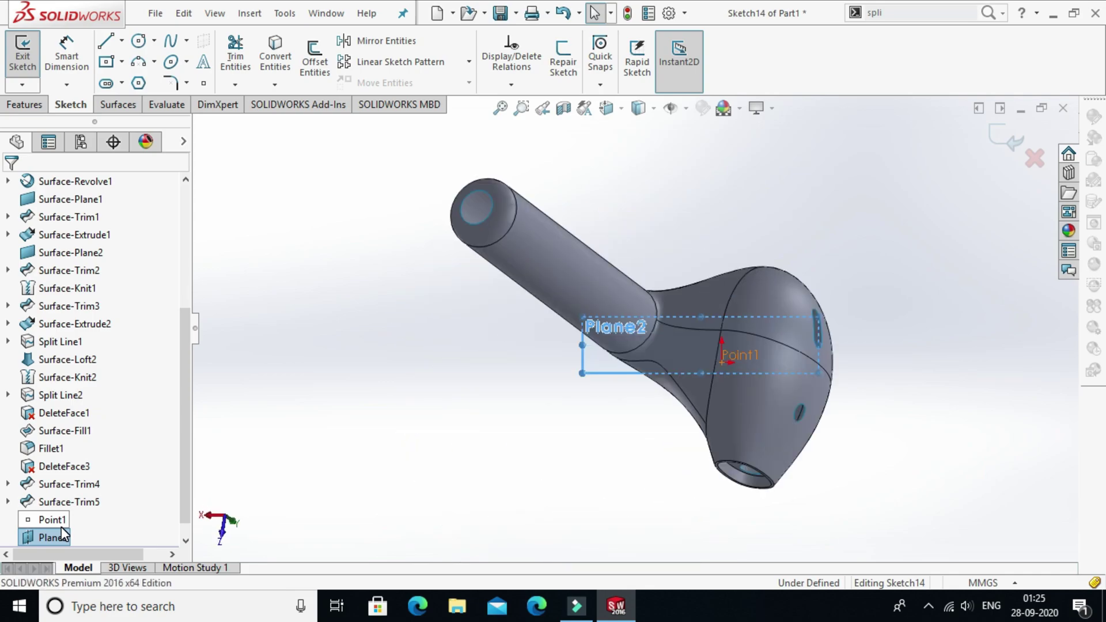
key("ctrl+8")
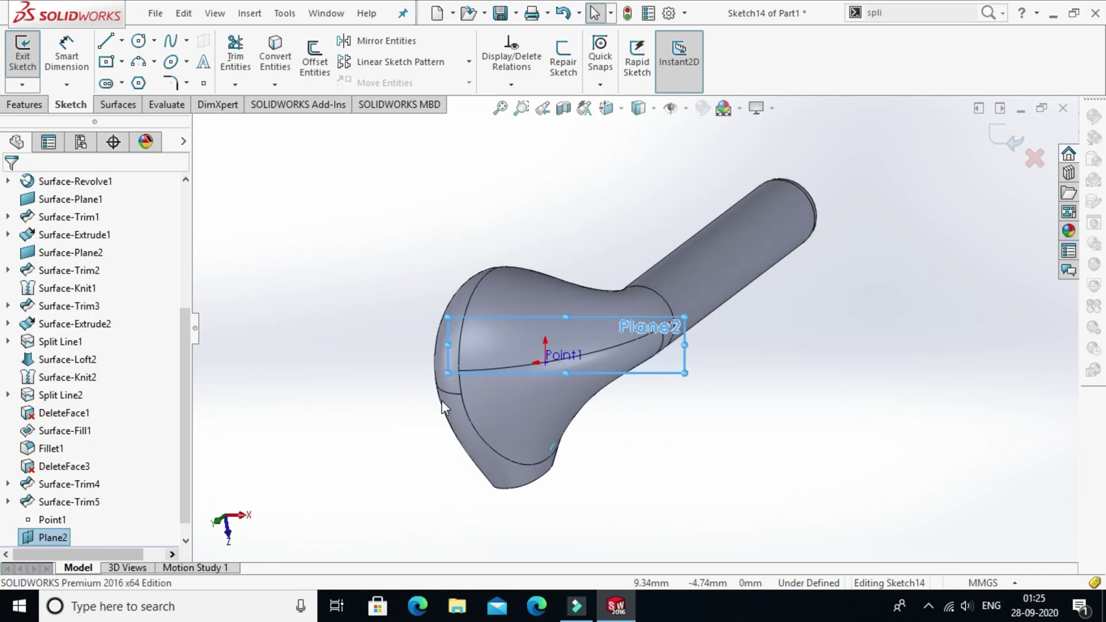
scroll(567, 341, "down", 4)
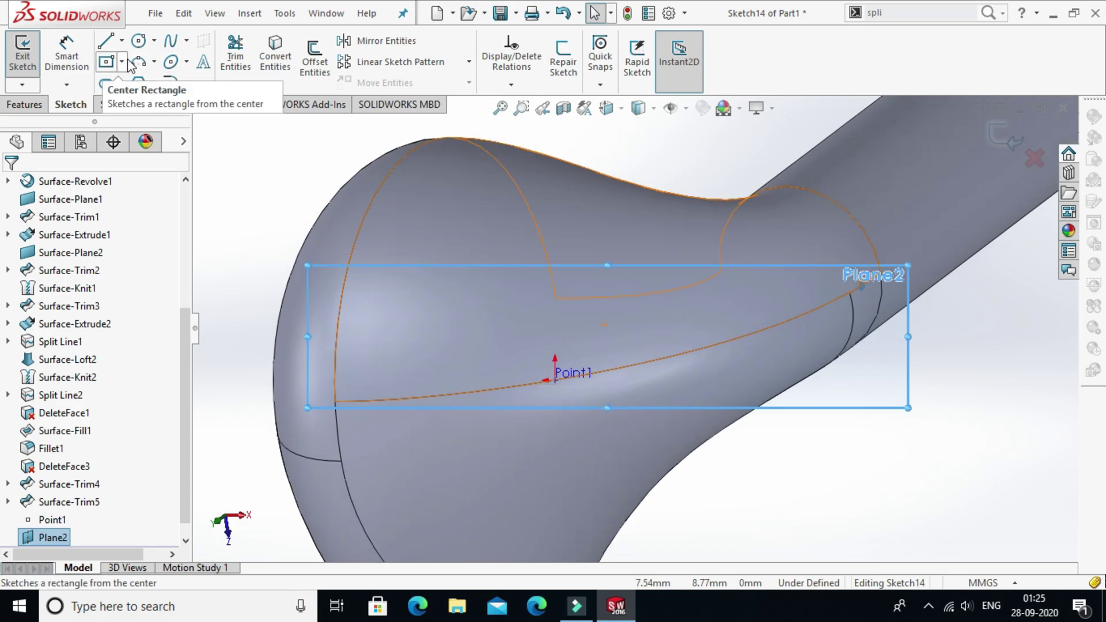
left_click(122, 81)
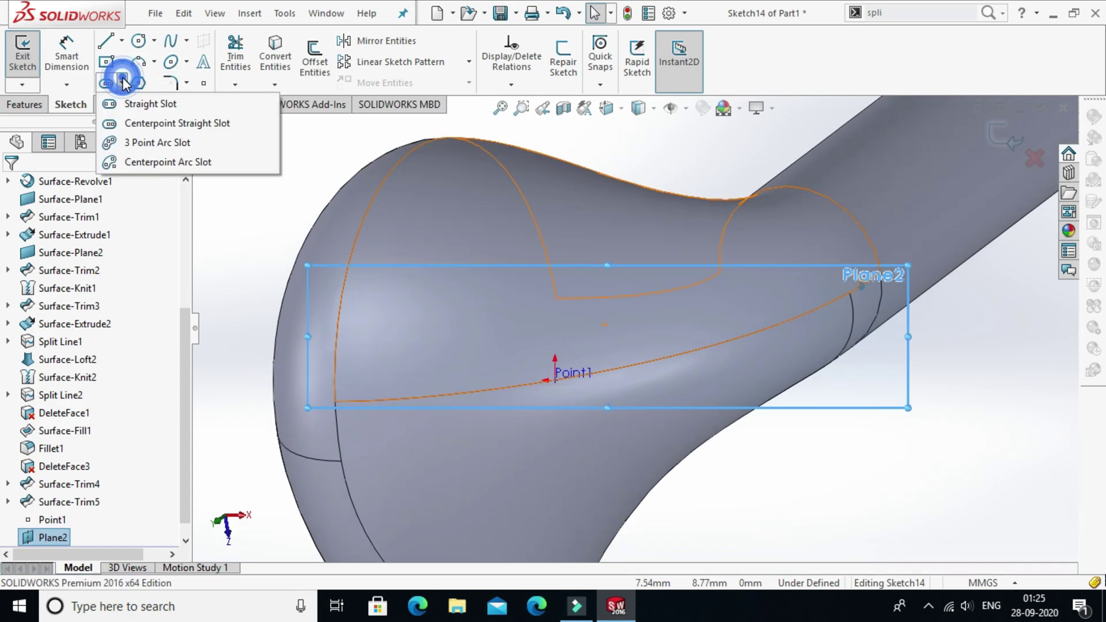
left_click(144, 123)
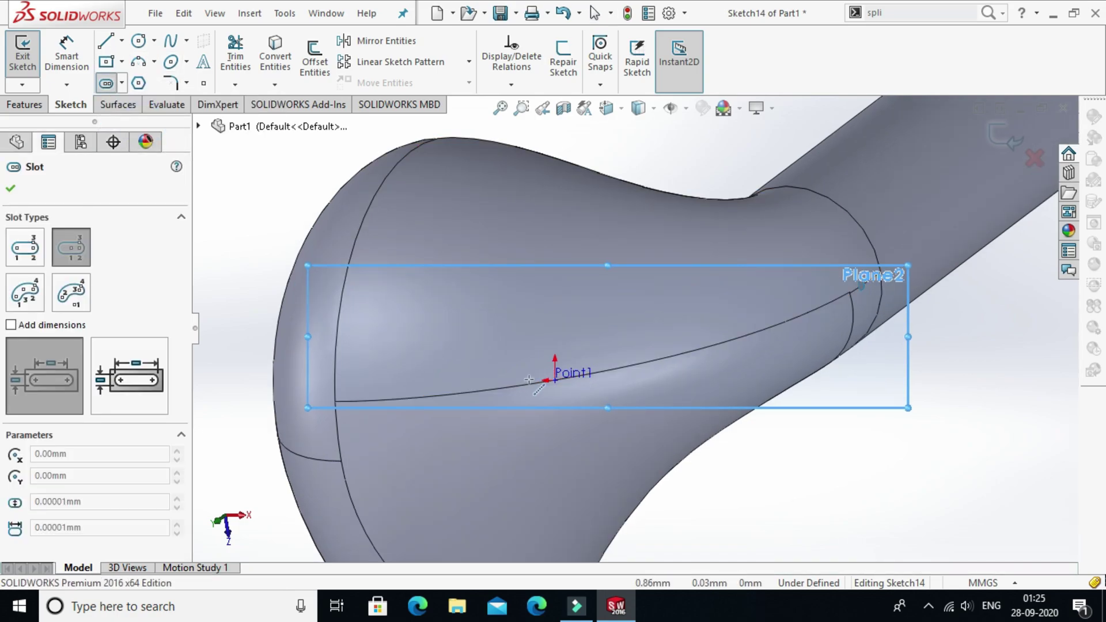
left_click(555, 381)
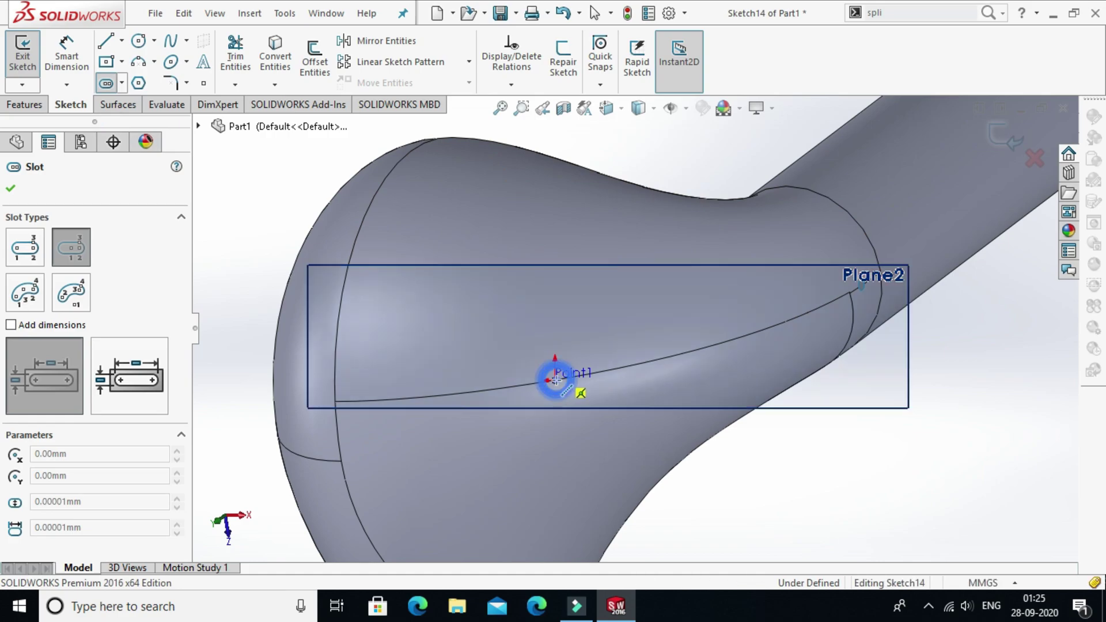
left_click(597, 373)
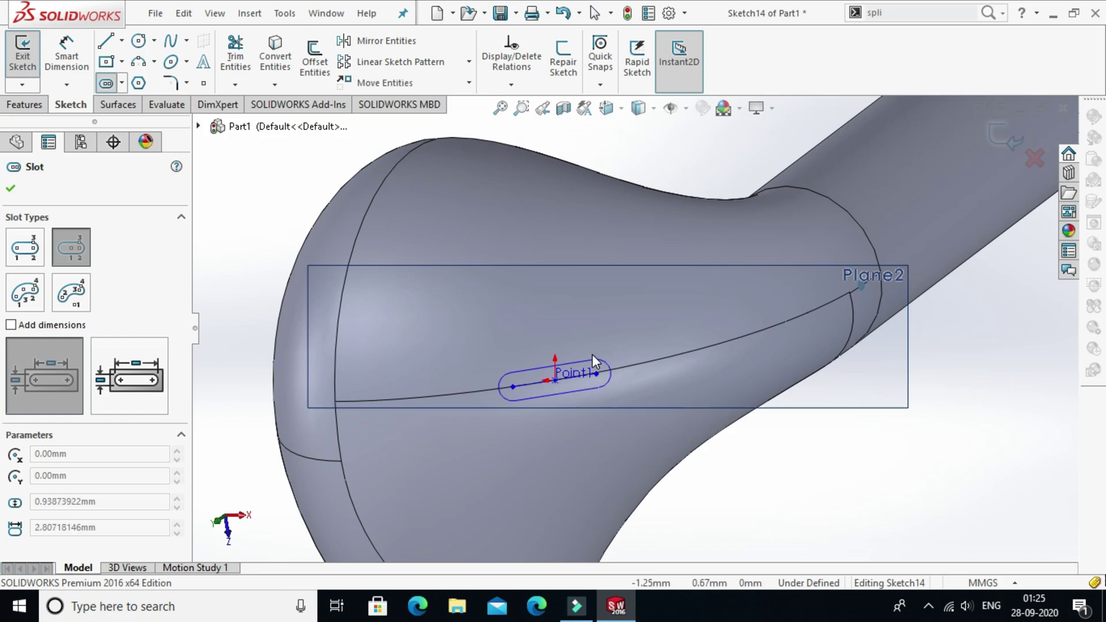
left_click(591, 354)
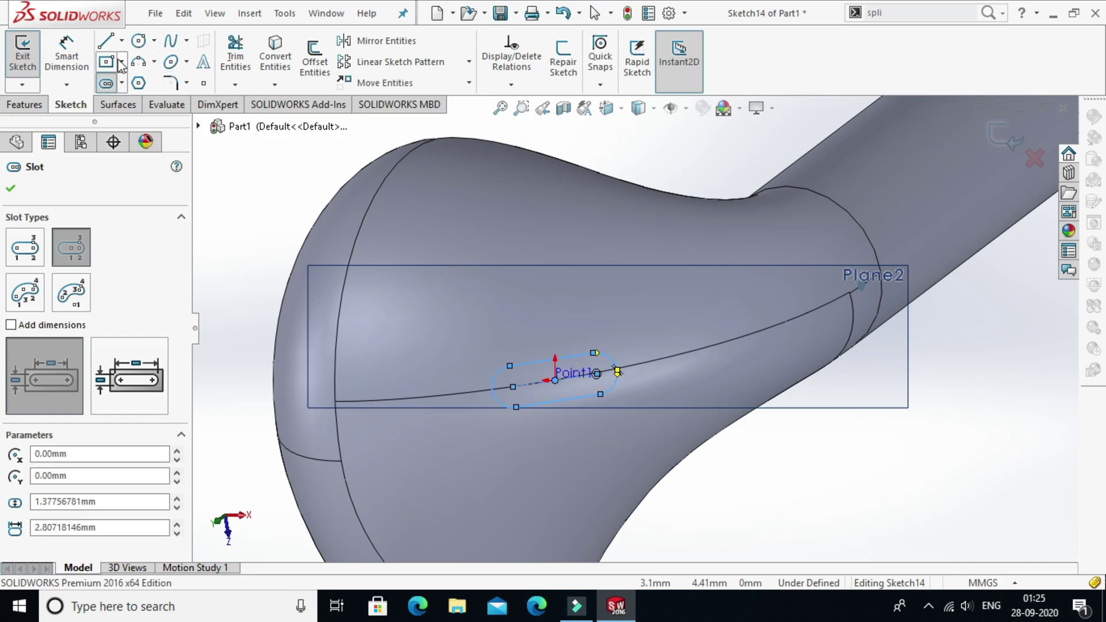
Step: Dimension the slot's straight side and set its length to 2 mm
left_click(66, 56)
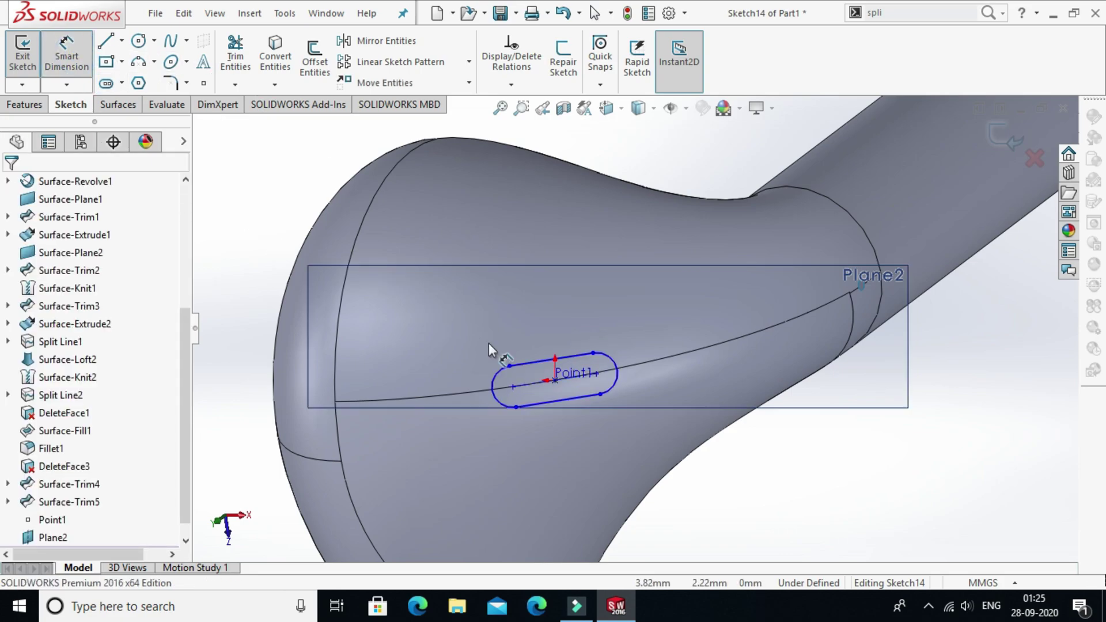
left_click(532, 359)
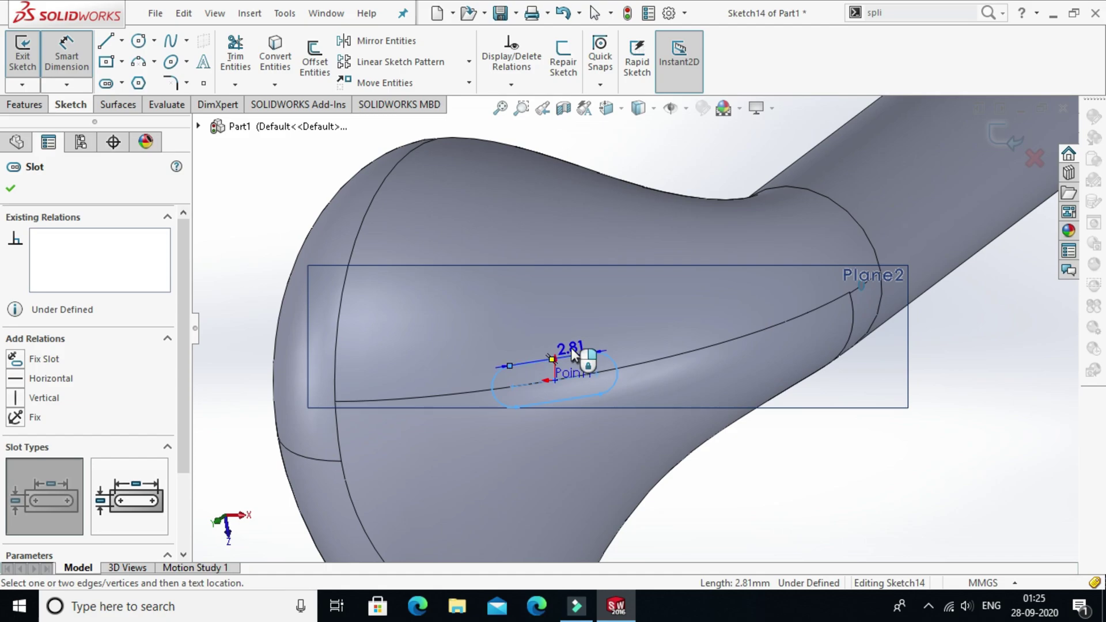
left_click(571, 358)
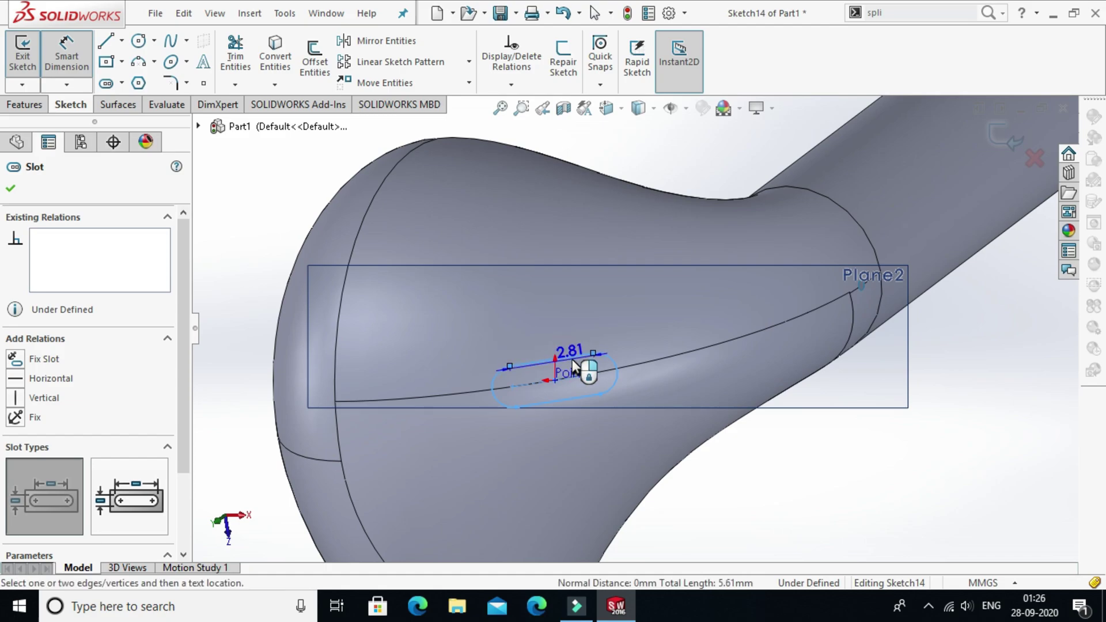
left_click(572, 358)
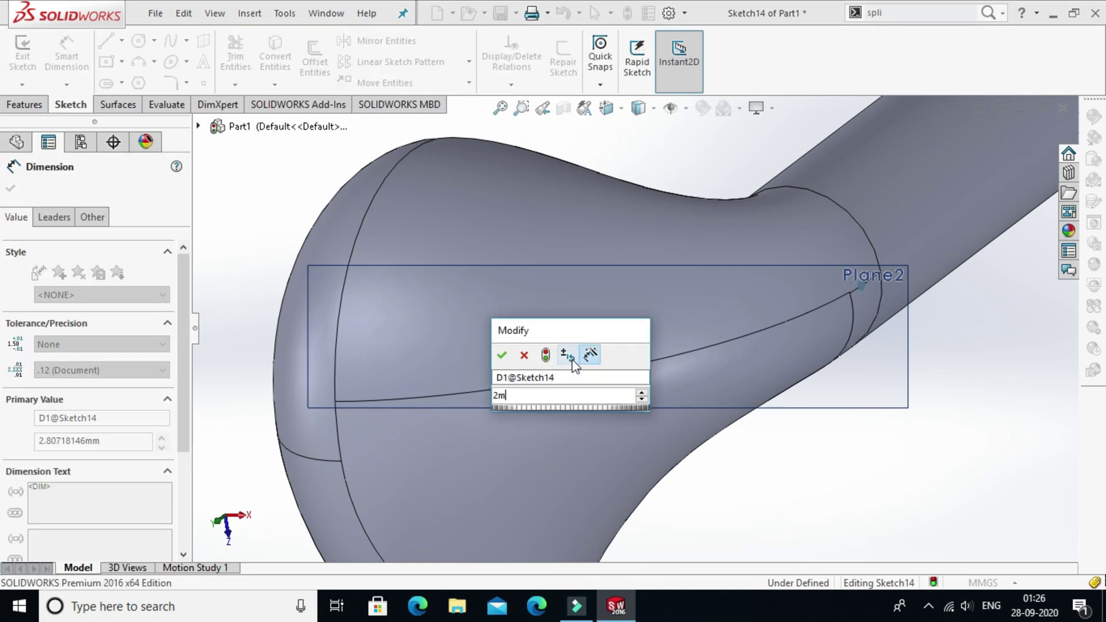
scroll(572, 359, "down", 3)
key("Return")
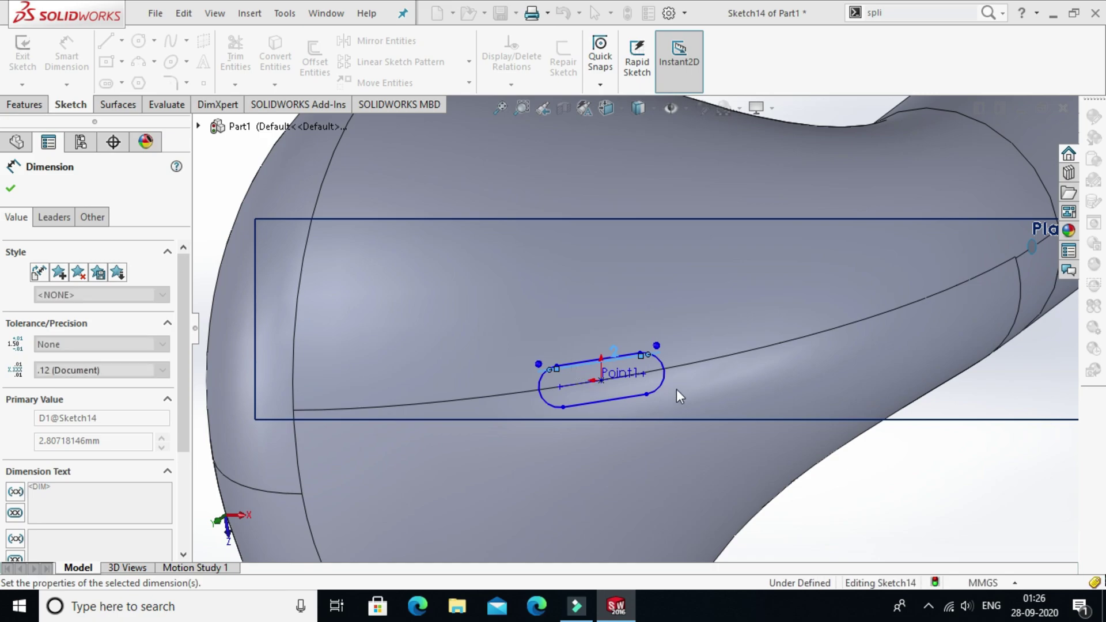
Step: Dimension the slot's rounded end and set its radius to 0.7 mm
left_click(696, 389)
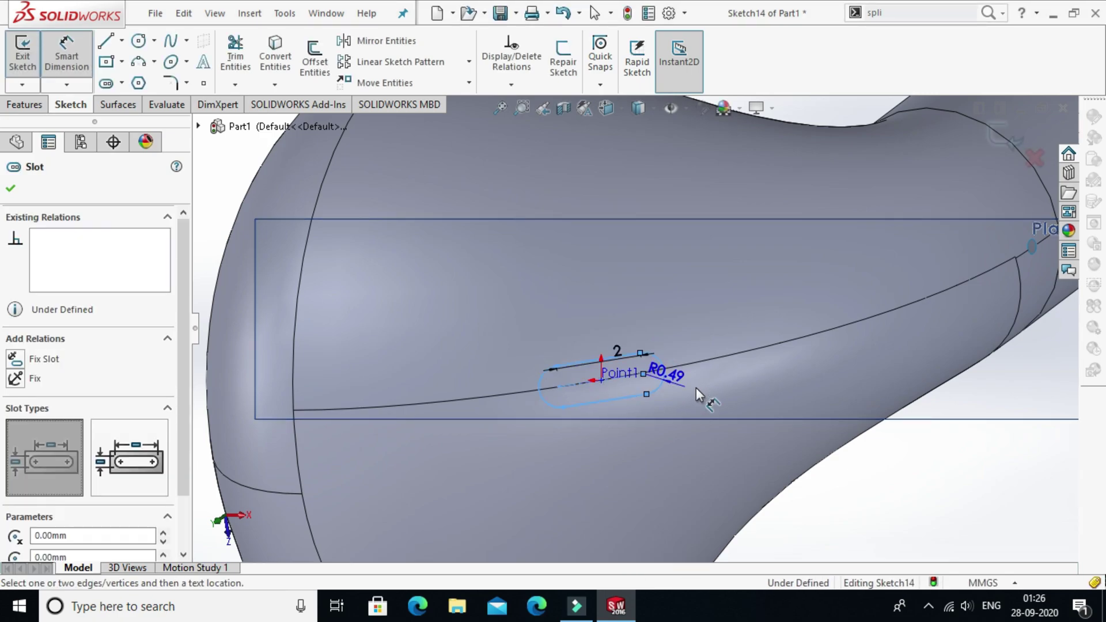
left_click(695, 389)
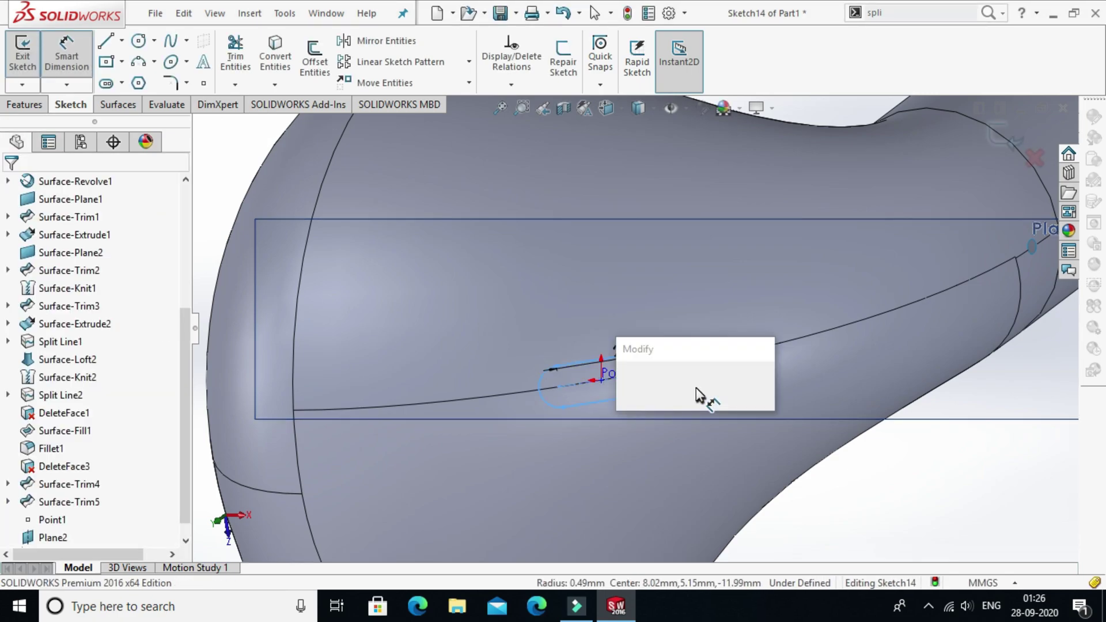
type("0.7")
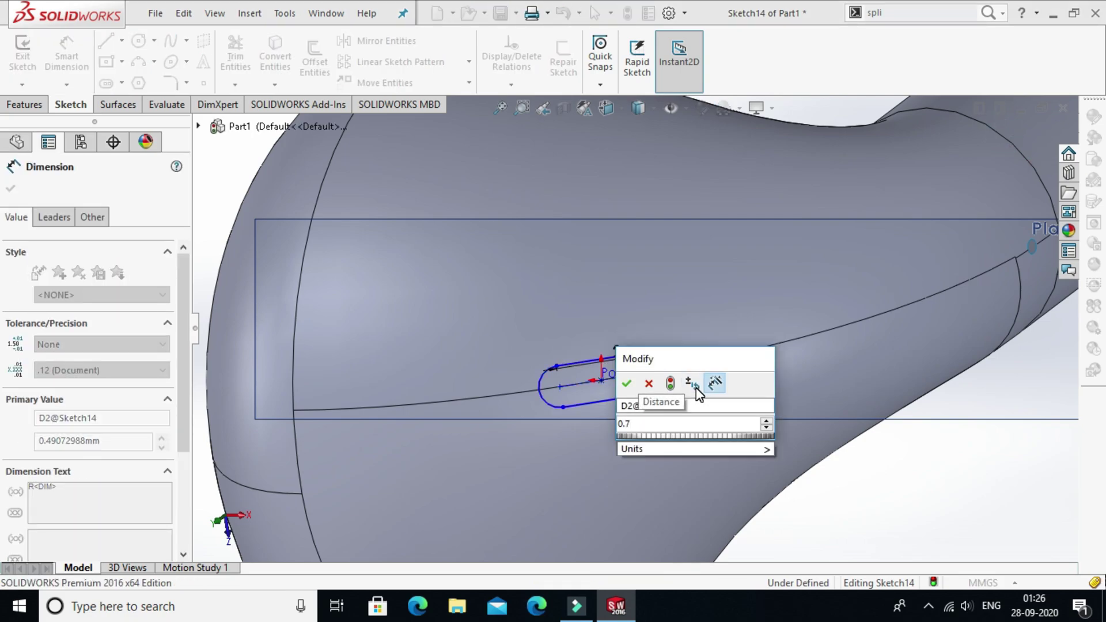
key("Return")
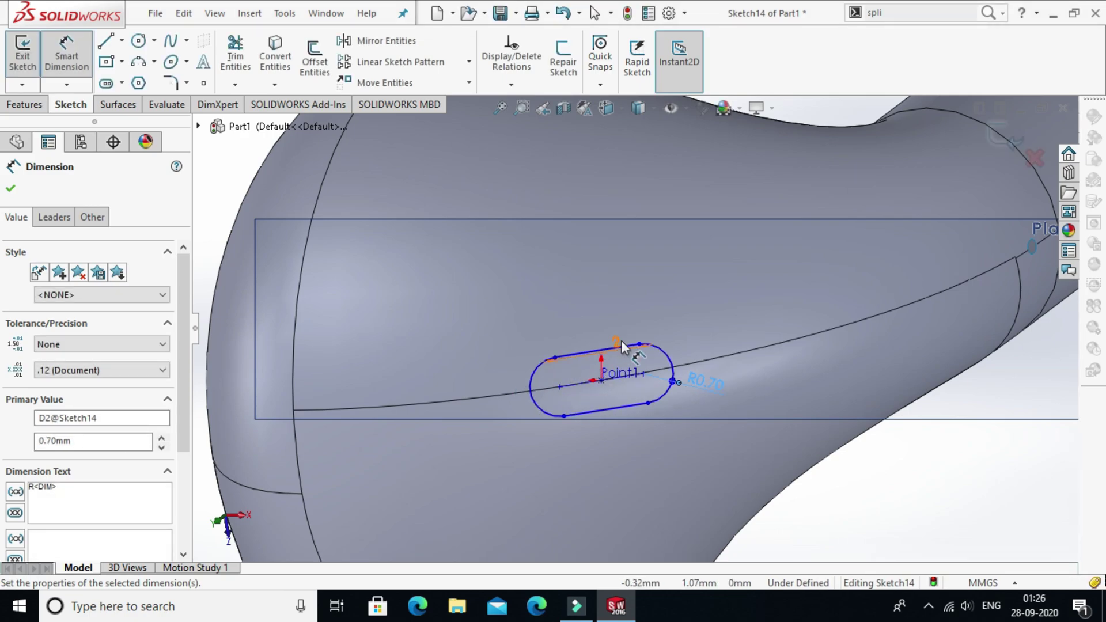
Step: Trim the head surface with the slot sketch, removing the region inside the slot
left_click(117, 105)
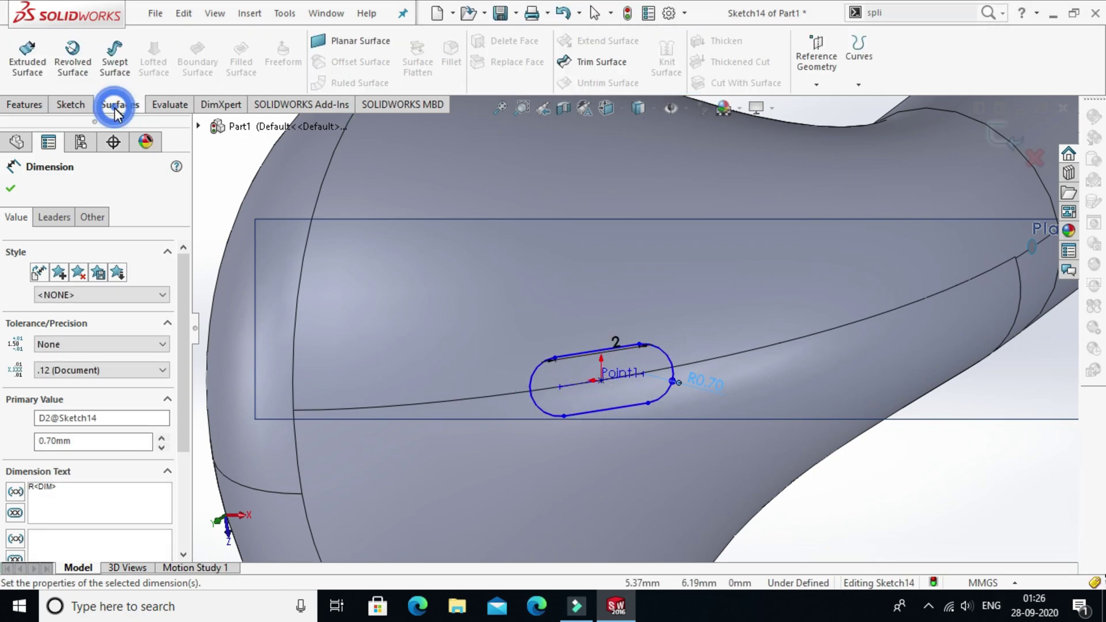
left_click(602, 62)
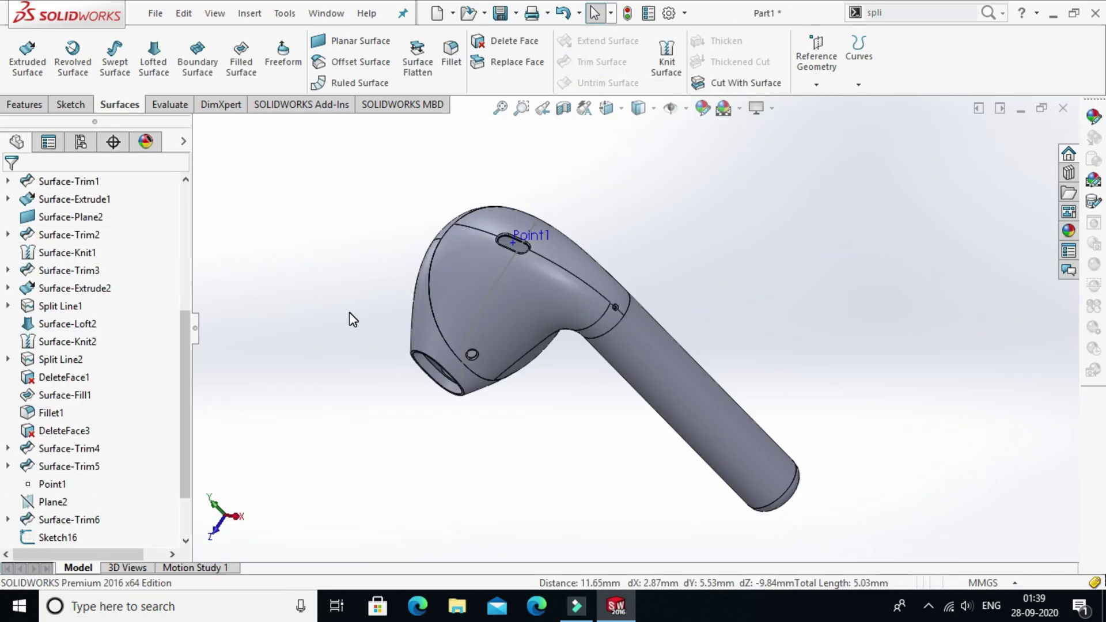
middle_click_drag(348, 316, 511, 299)
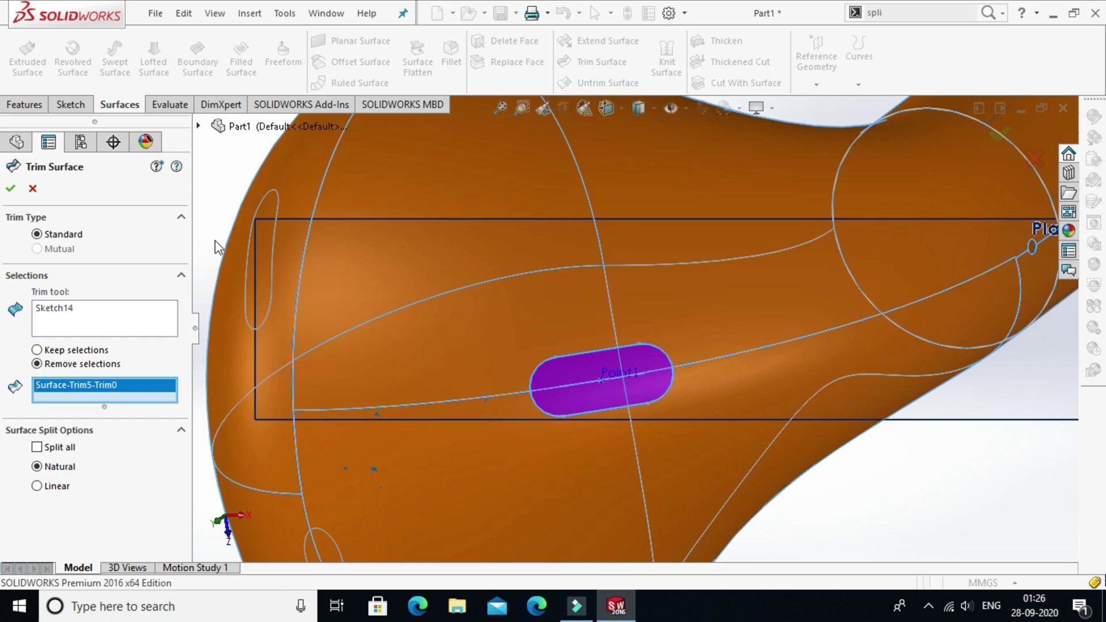
left_click(10, 189)
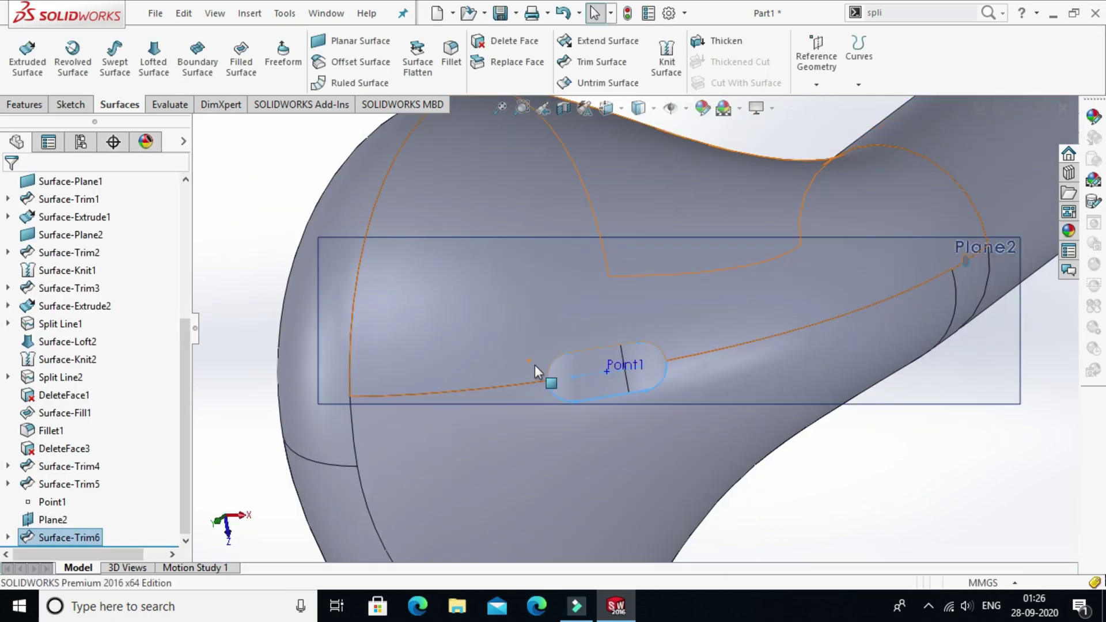
Step: Start a sketch on the Top Plane and convert the straight part of the seam edge across the earbud head into it
middle_click_drag(561, 367, 596, 345)
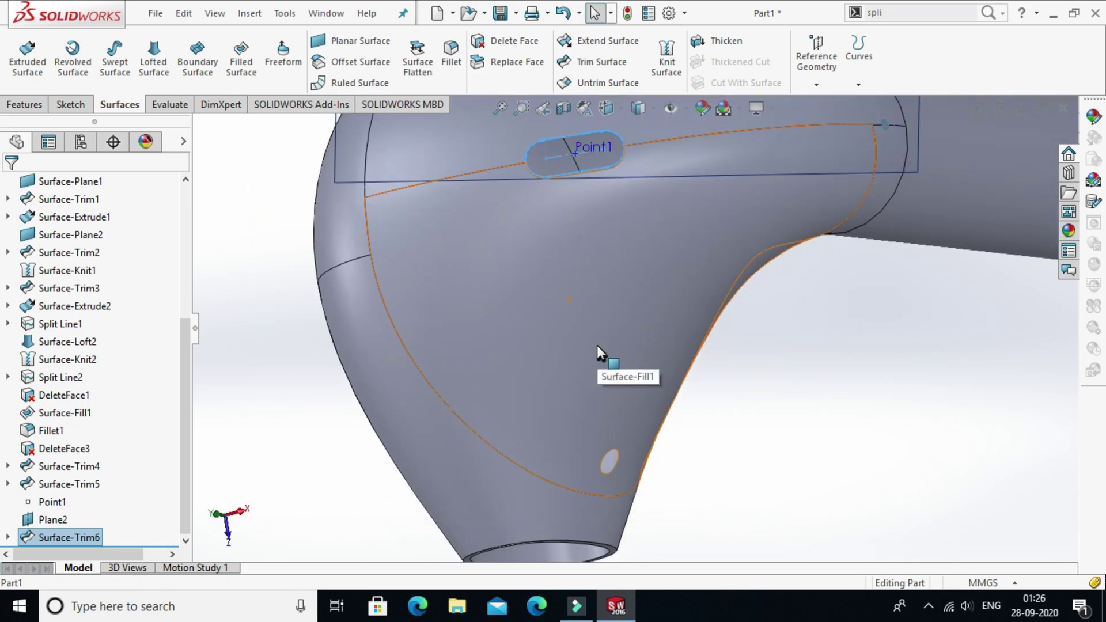
scroll(118, 291, "up", 4)
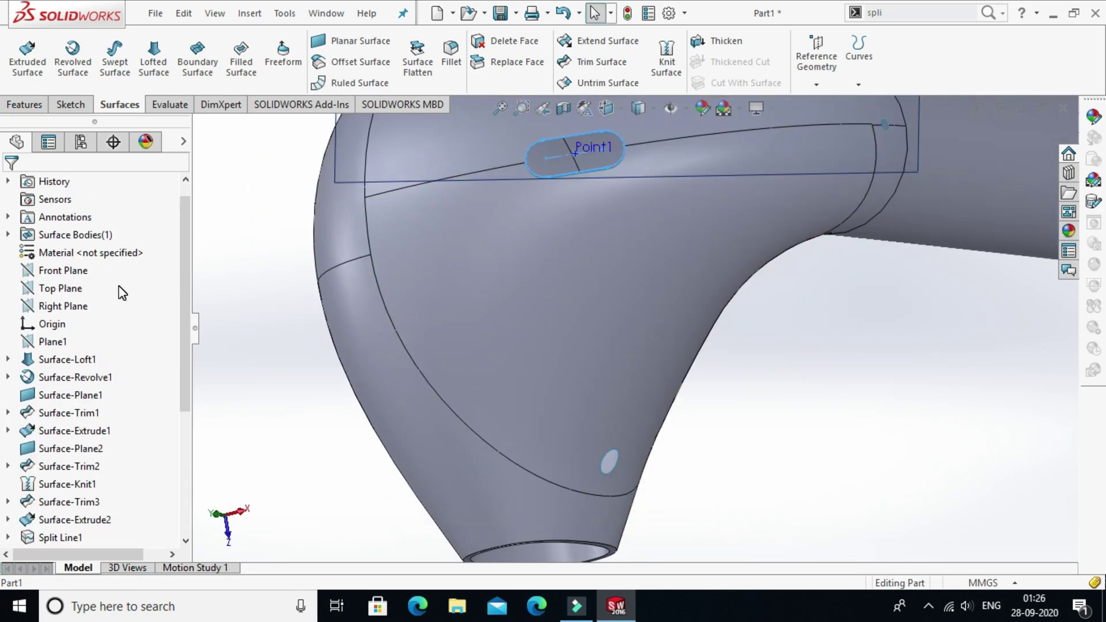
left_click(69, 286)
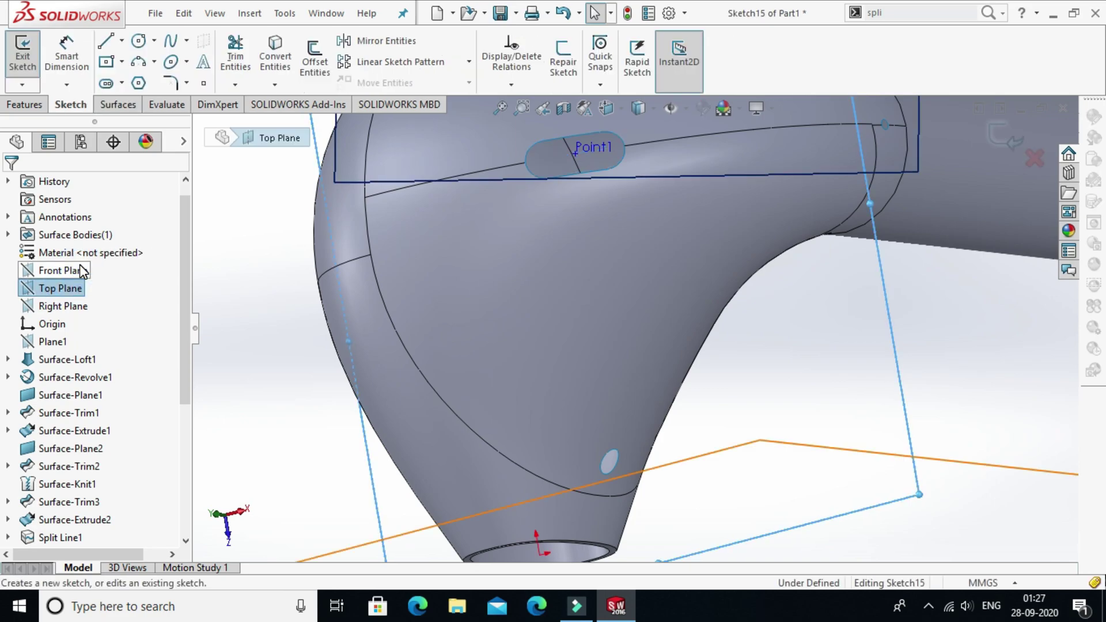
key("ctrl+8")
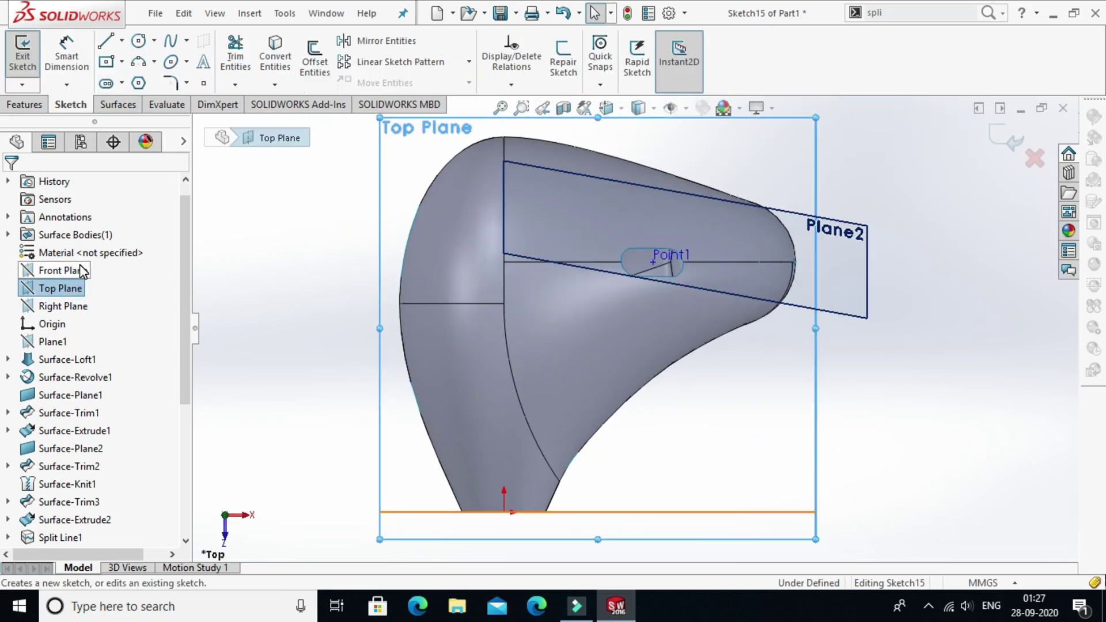
key("Escape")
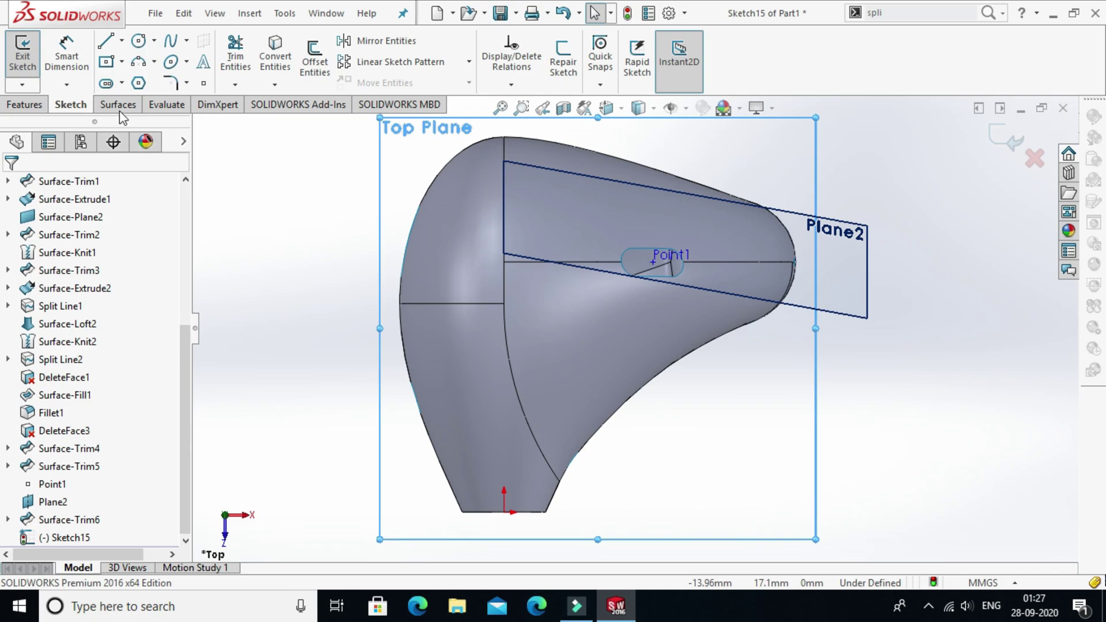
left_click(273, 61)
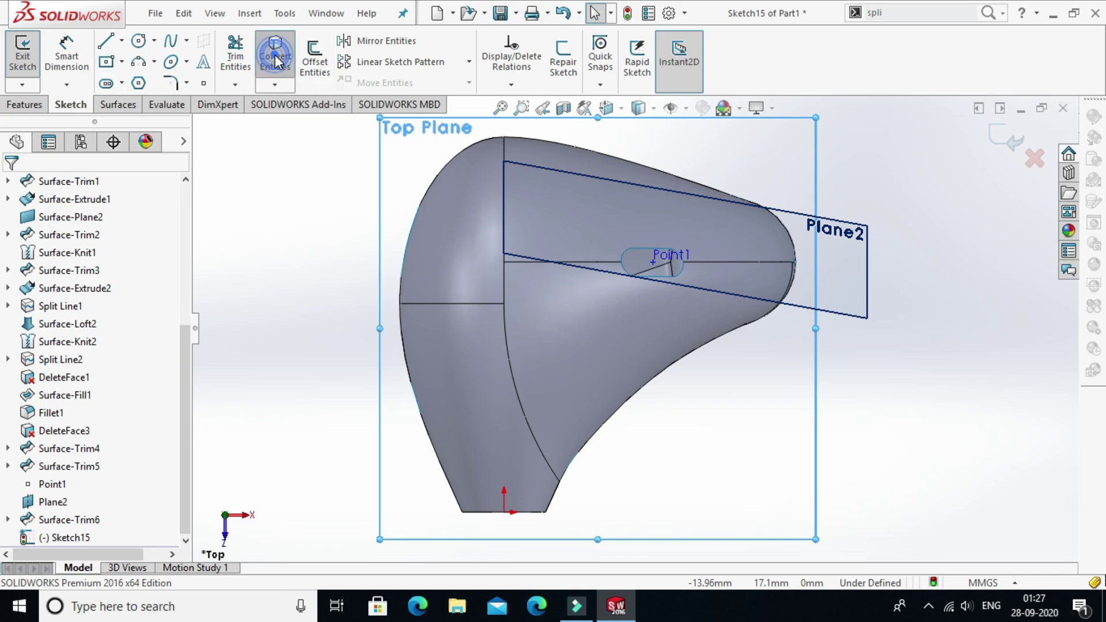
left_click(503, 205)
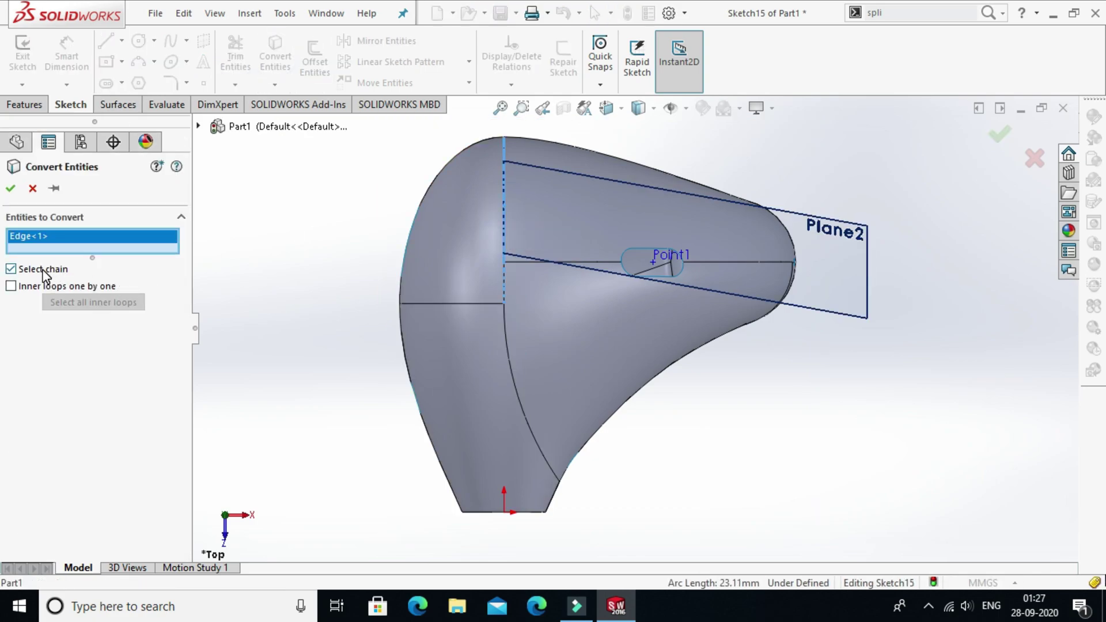
left_click(11, 189)
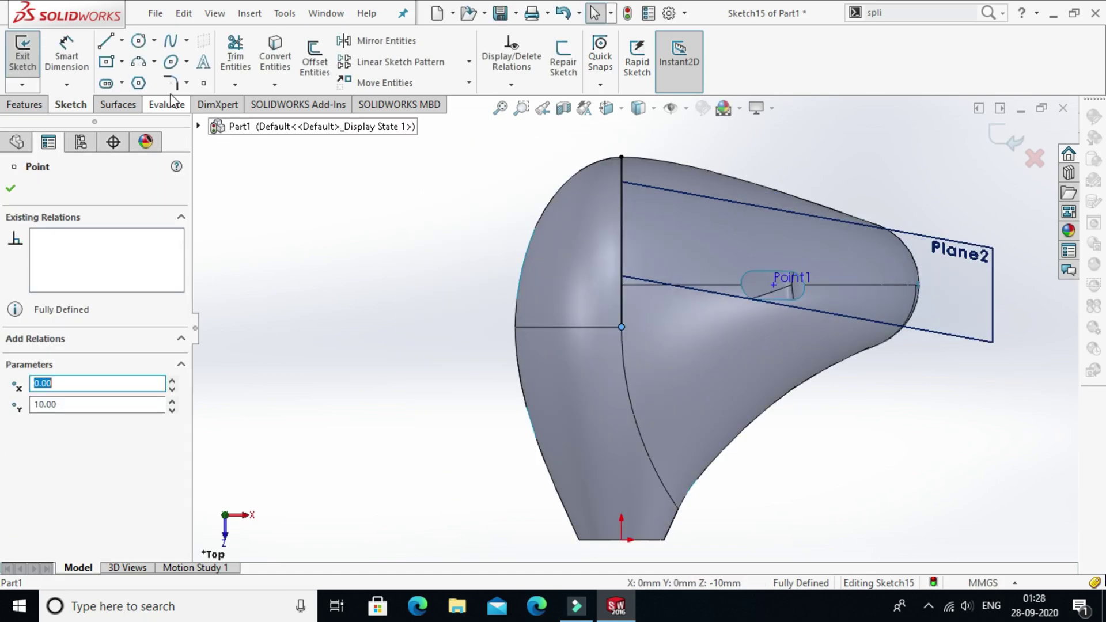
Step: Draw a tangent arc from the converted line's inner end along the curved seam, spanning about 3.8 by 9.75 mm and running past the body
left_click(154, 62)
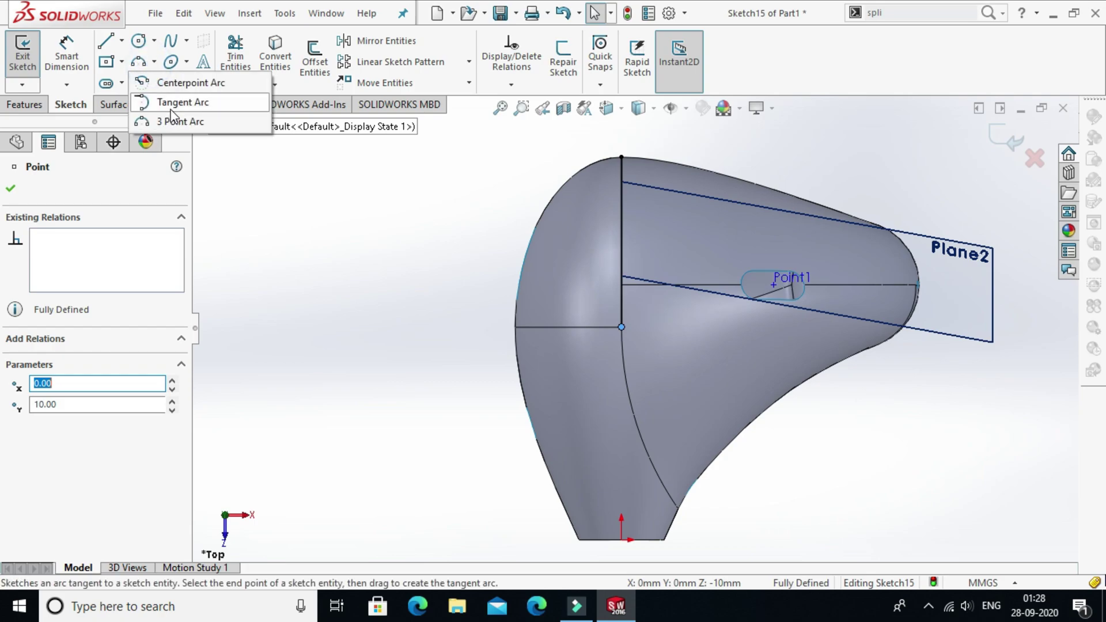
left_click(172, 99)
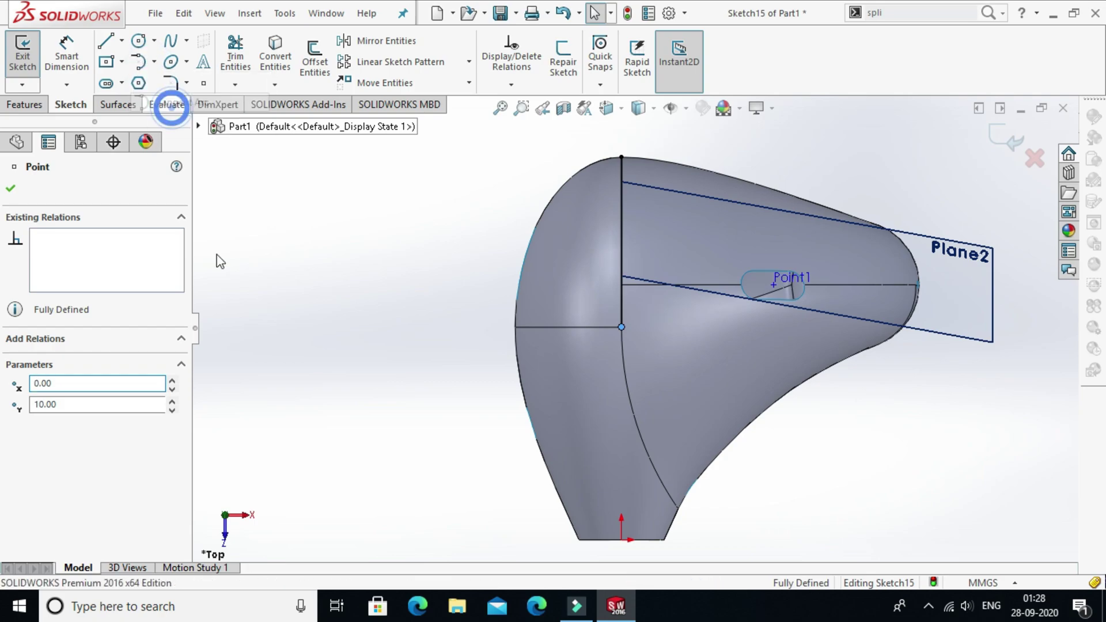
left_click(622, 326)
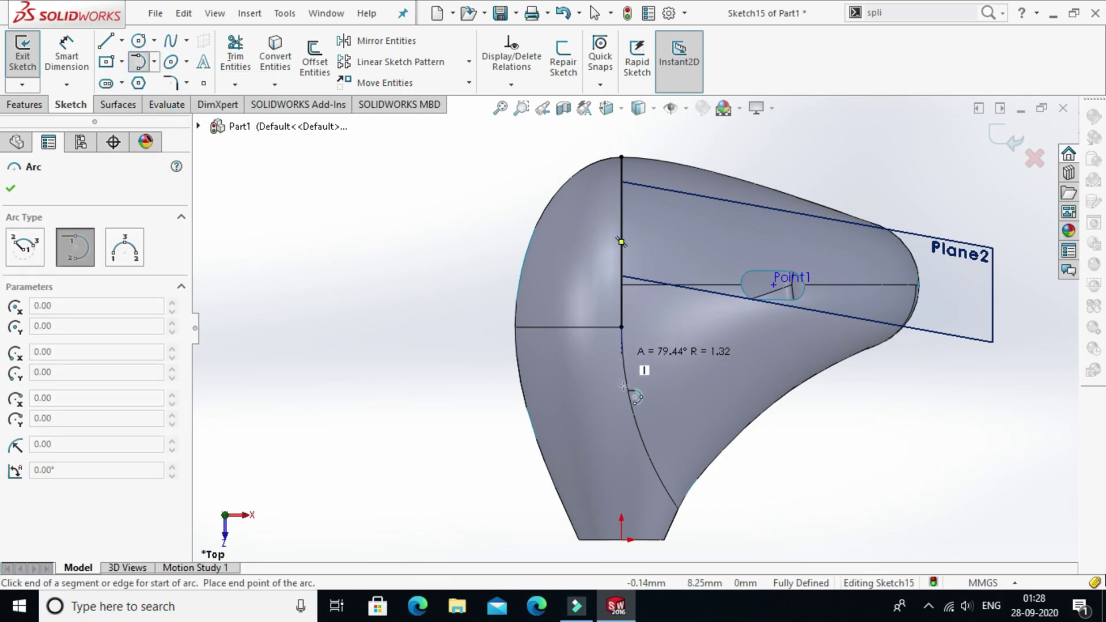
left_click(702, 534)
right_click(750, 483)
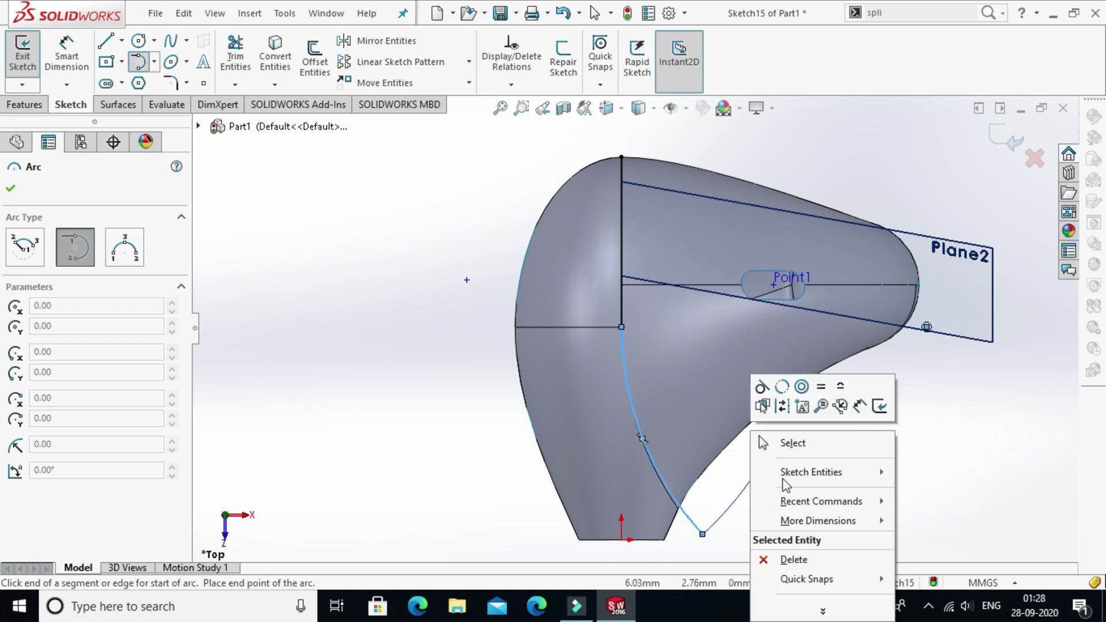
left_click(790, 441)
Step: Dimension the vertical distance between the arc's two endpoints as 10 mm
left_click(66, 53)
left_click(621, 327)
left_click(702, 534)
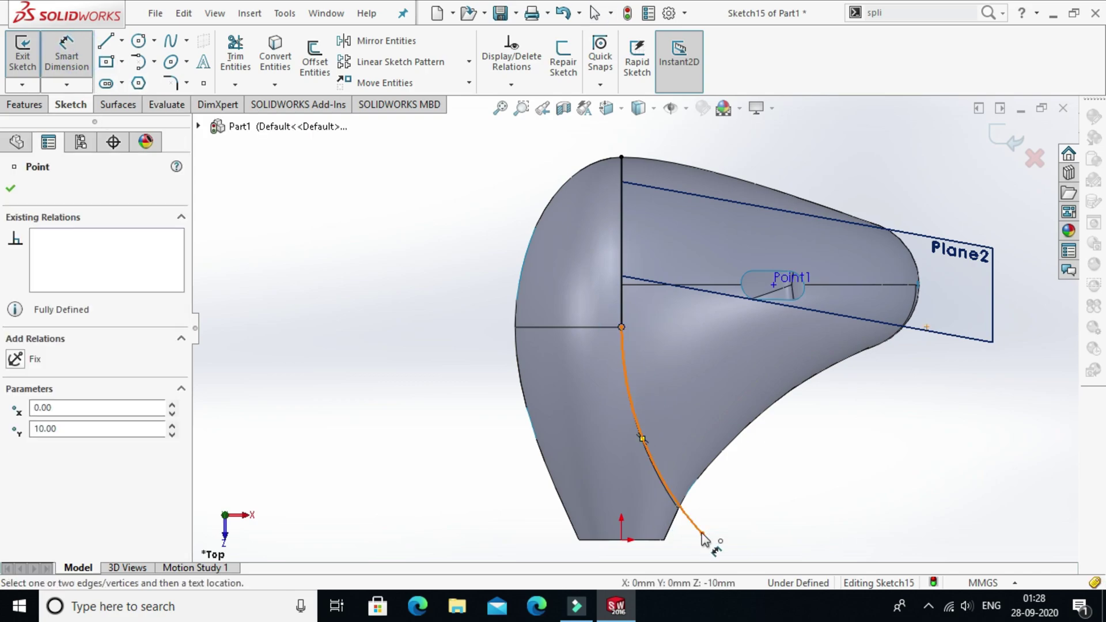
left_click(506, 449)
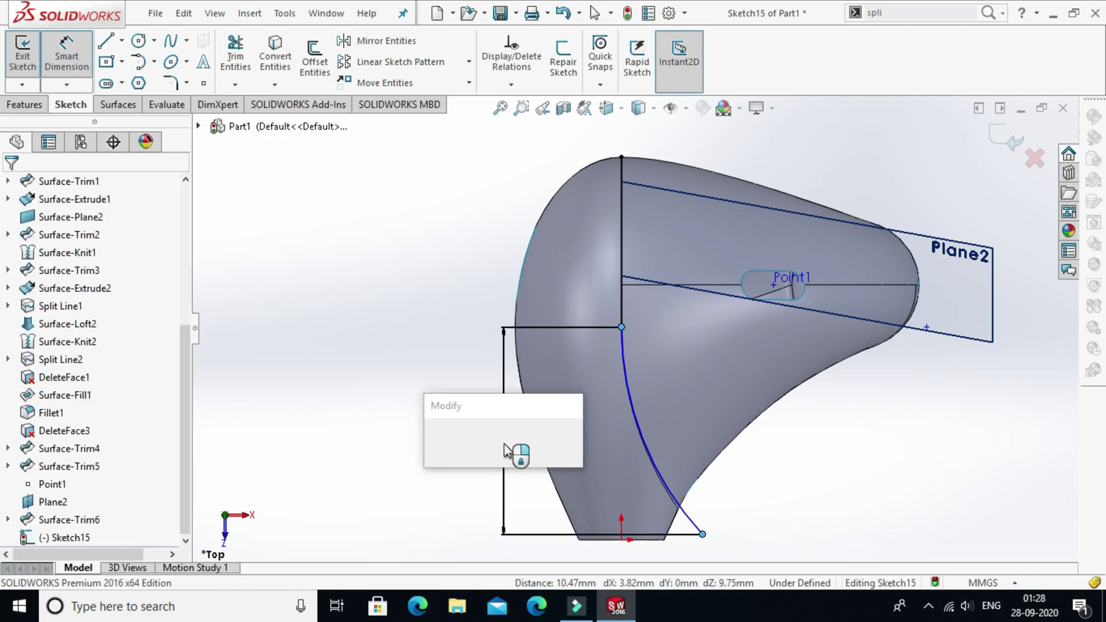
key("Return")
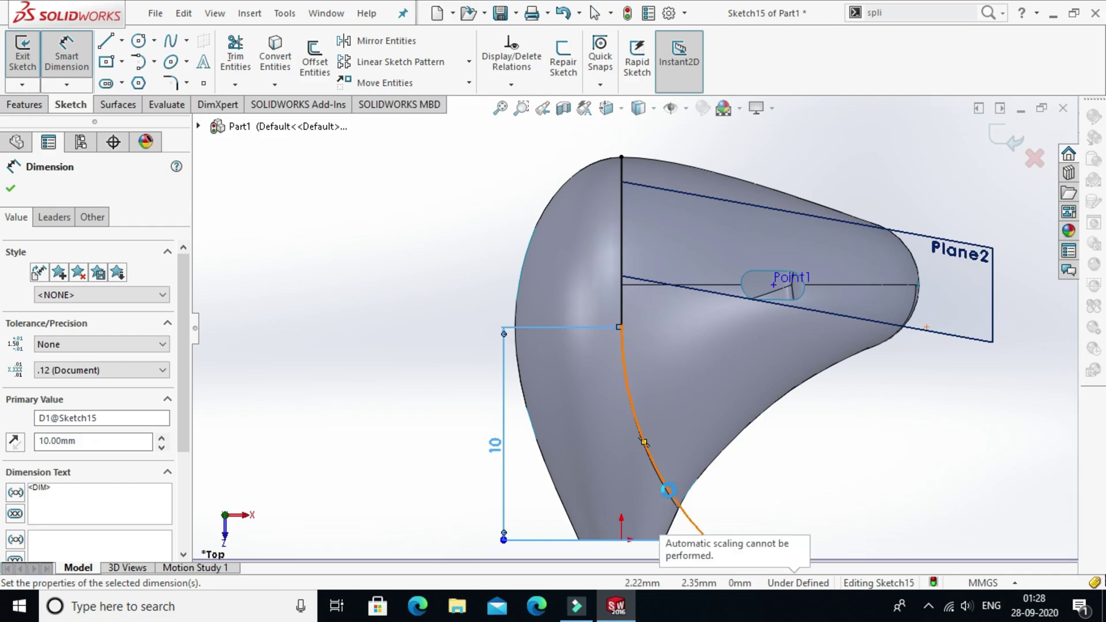
Step: Dimension the arc along the curved seam and set its radius to 15 mm
left_click(669, 491)
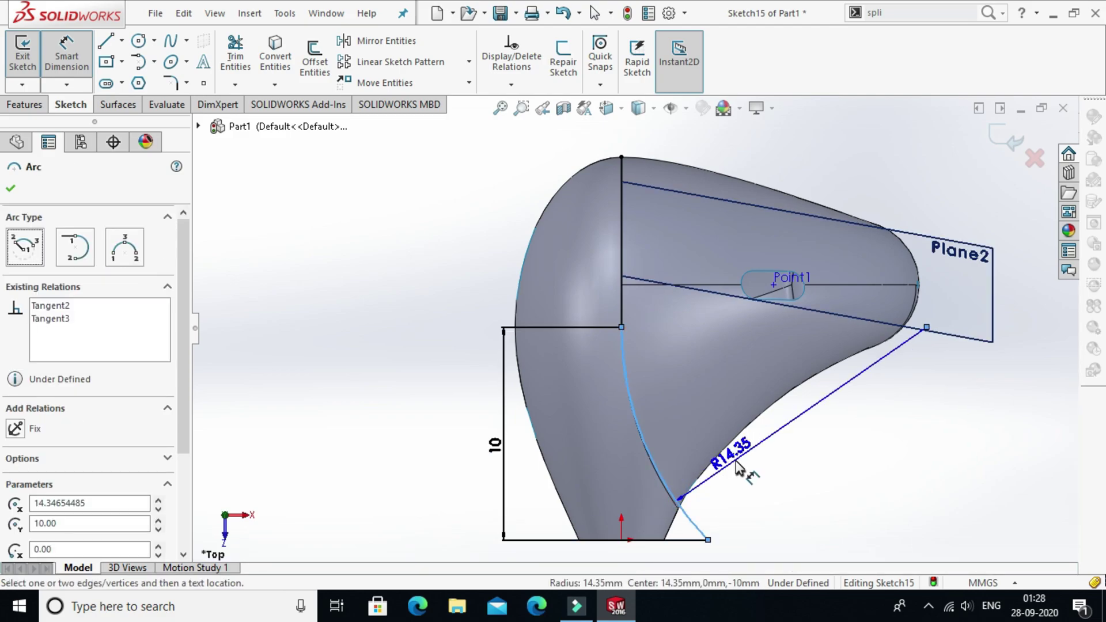
left_click(739, 467)
type("15")
key("Return")
Step: Find the Split command by searching for "split" and start it with the line-and-arc sketch
left_click(890, 18)
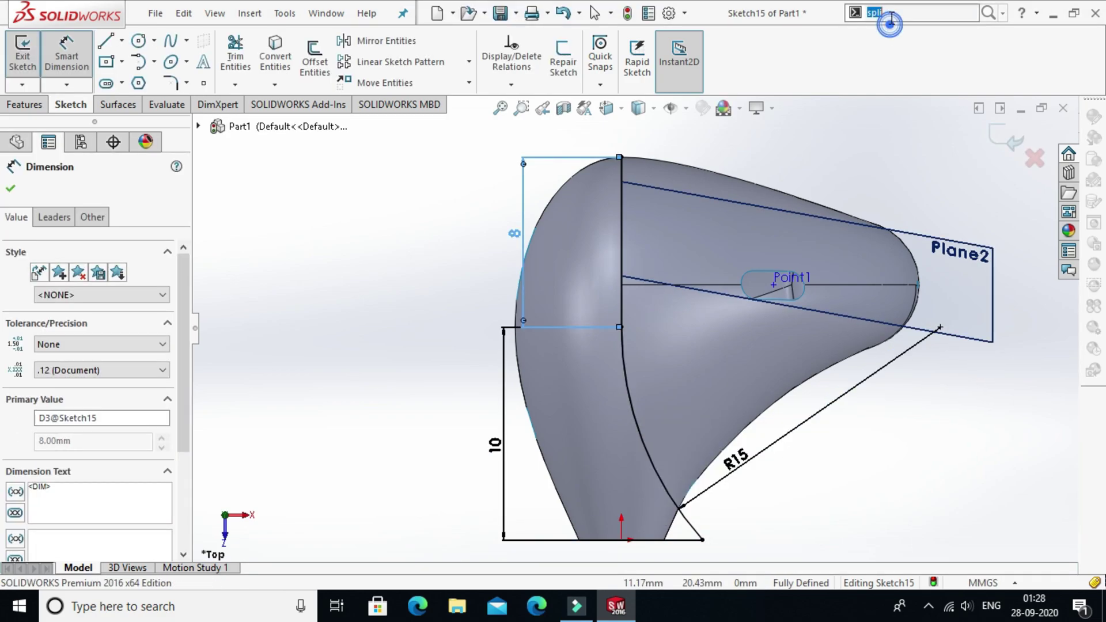
type("split")
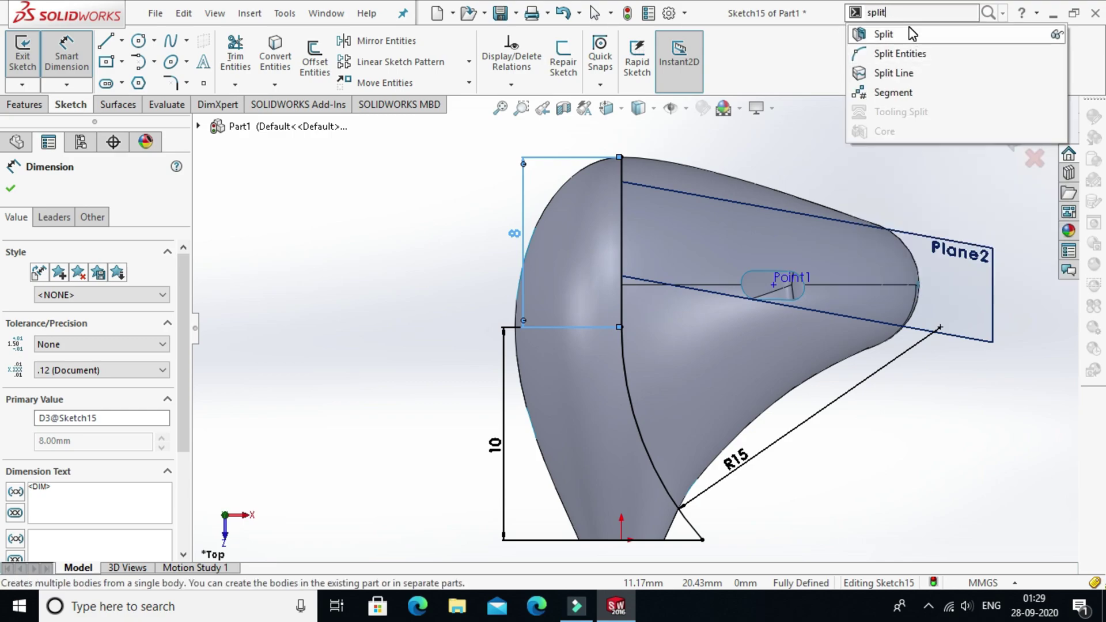
left_click(902, 34)
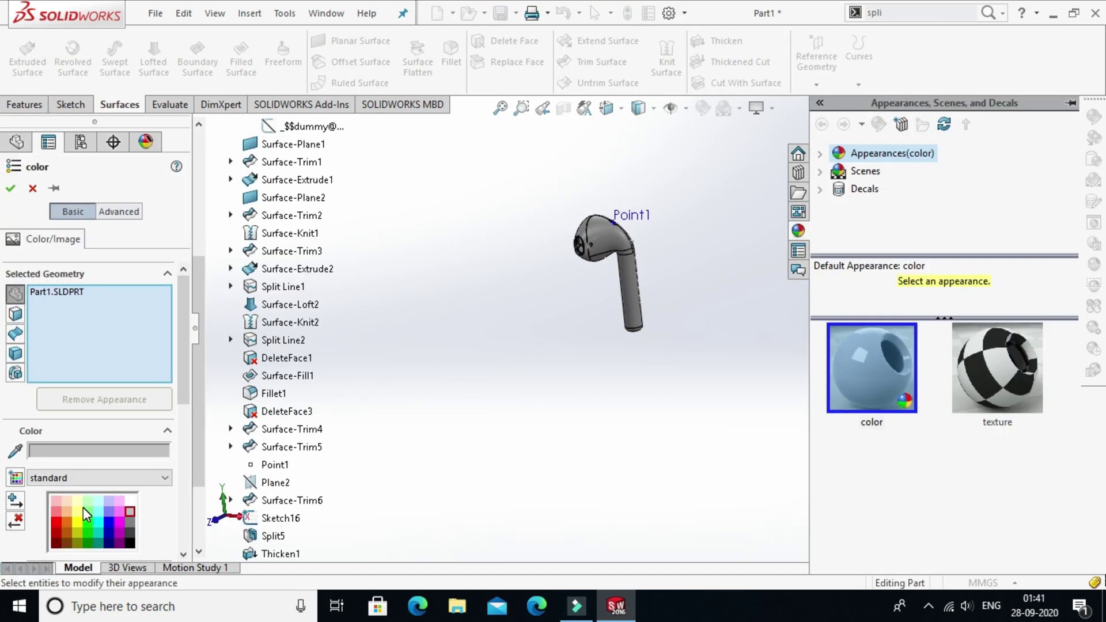
Step: Try a pale yellow colour from the standard swatches on the whole part
left_click(78, 501)
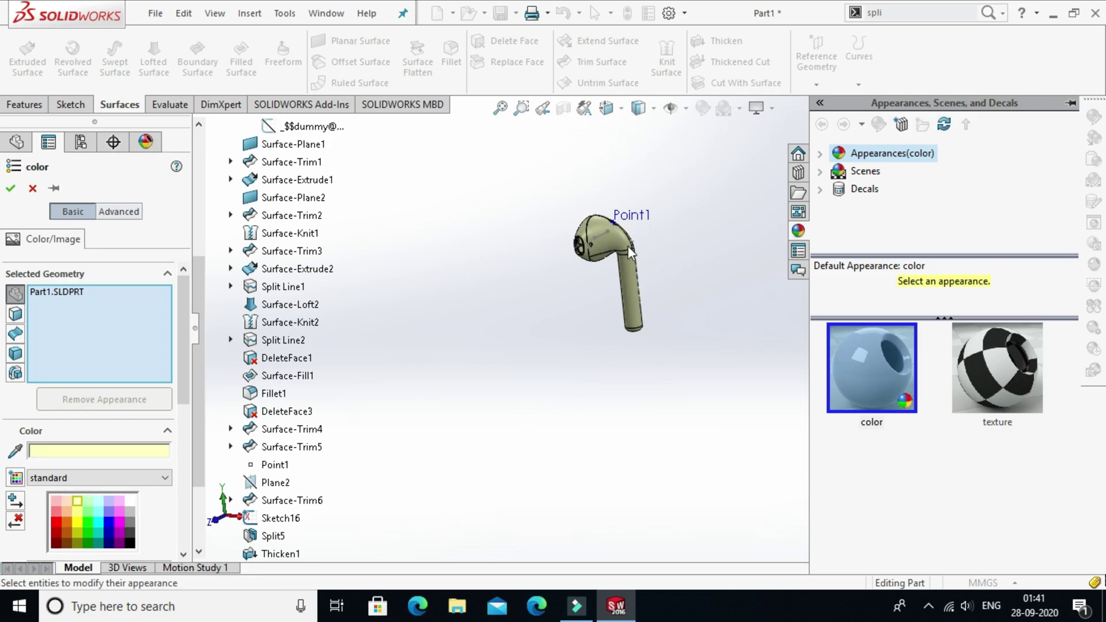
scroll(614, 240, "down", 8)
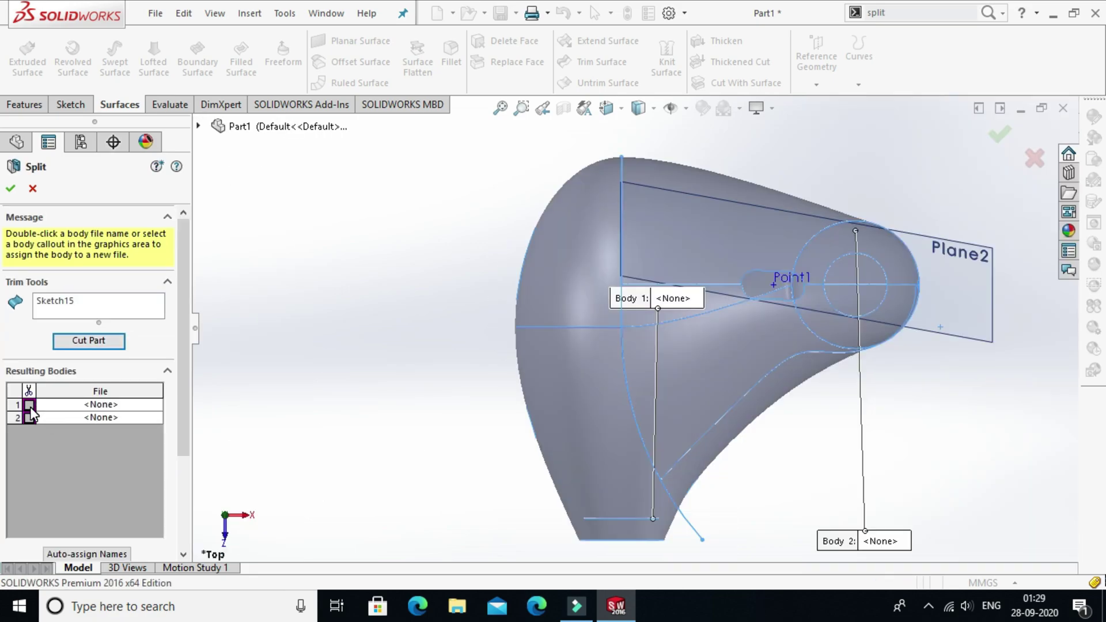
Step: Split the earbud into both resulting bodies using the seam sketch, with consuming of cut bodies turned off
left_click(30, 406)
left_click(30, 416)
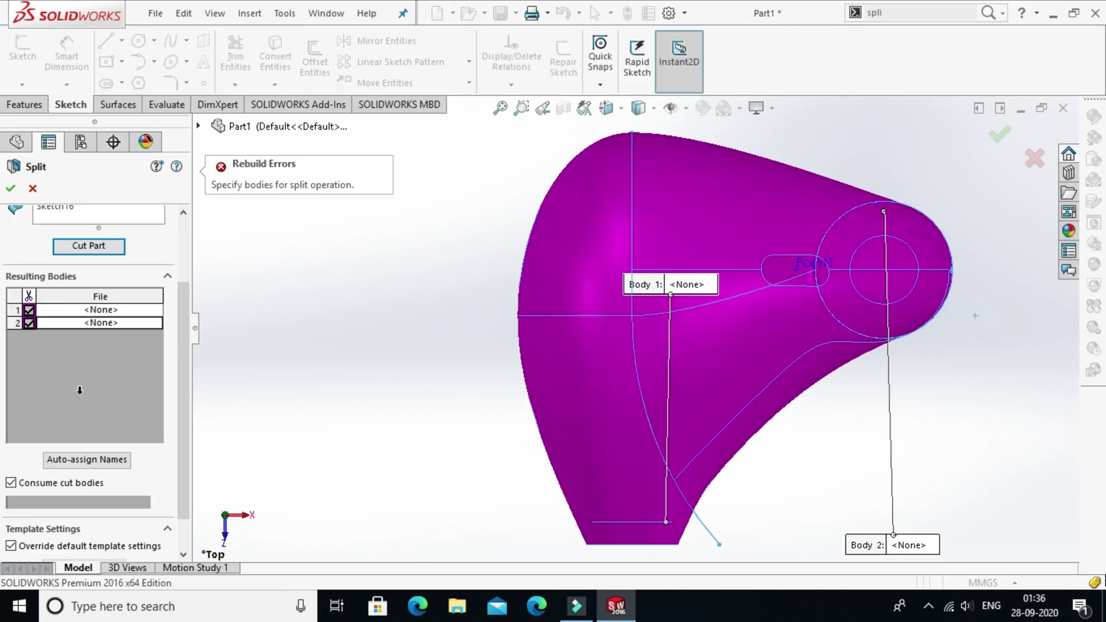
scroll(79, 390, "down", 1)
left_click(54, 442)
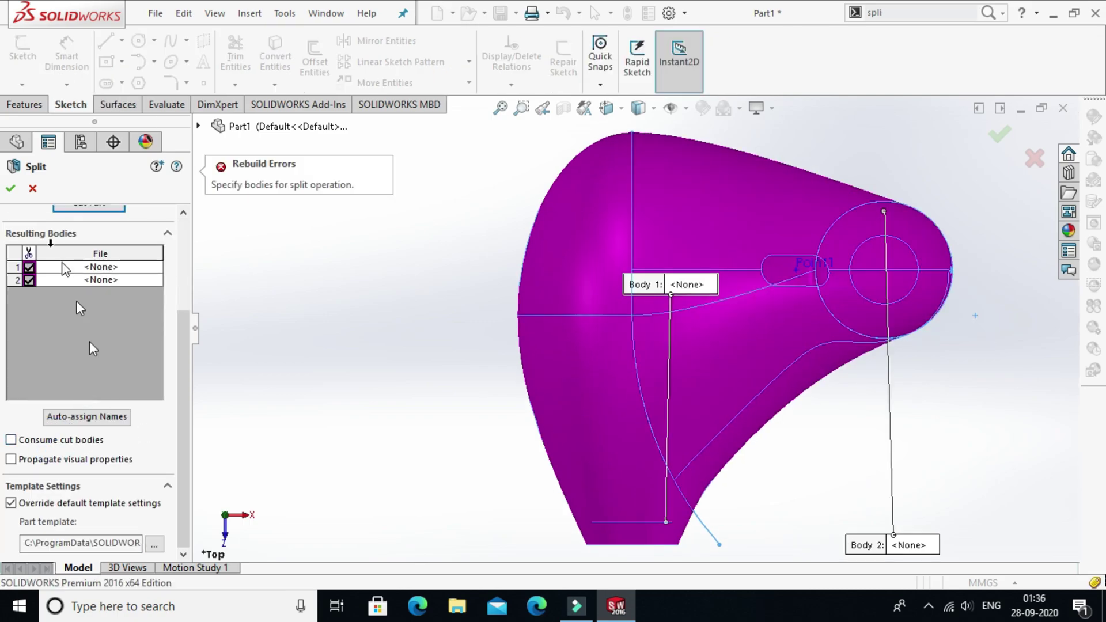
left_click(10, 190)
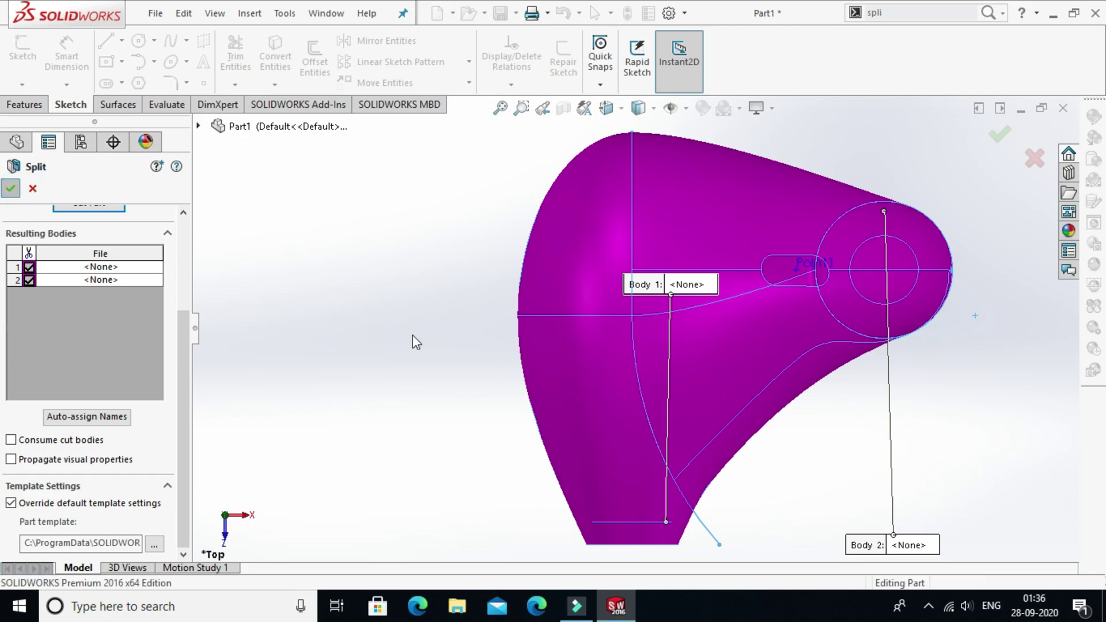
Step: Thicken the stem-side split surface by 0.25 mm toward the first side, without merging the result
key("z")
key("z")
key("z")
left_click(117, 105)
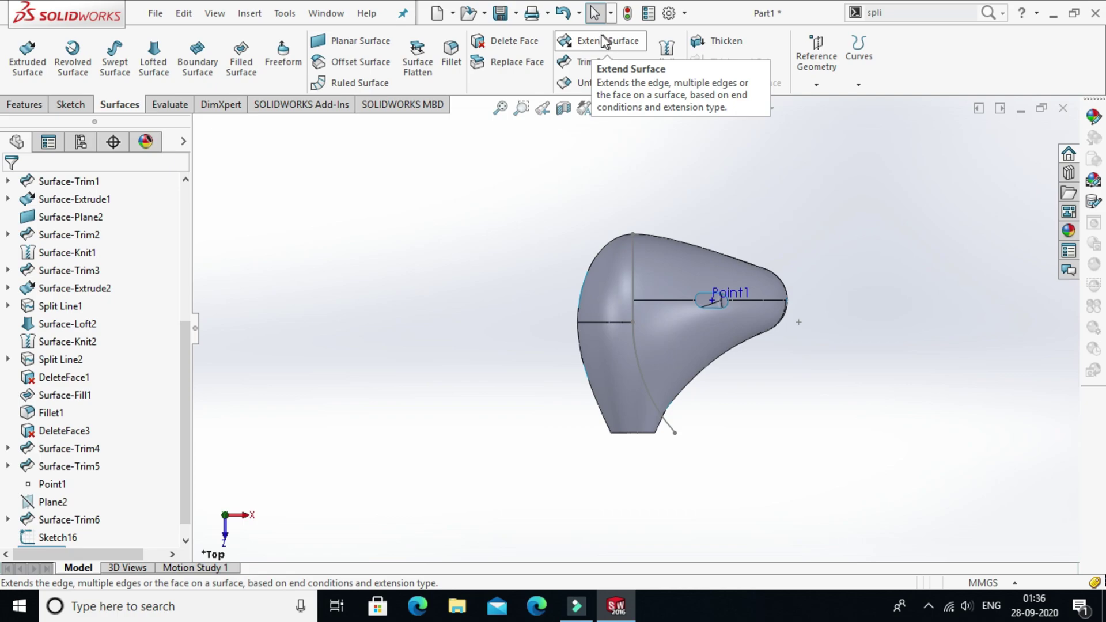
left_click(710, 48)
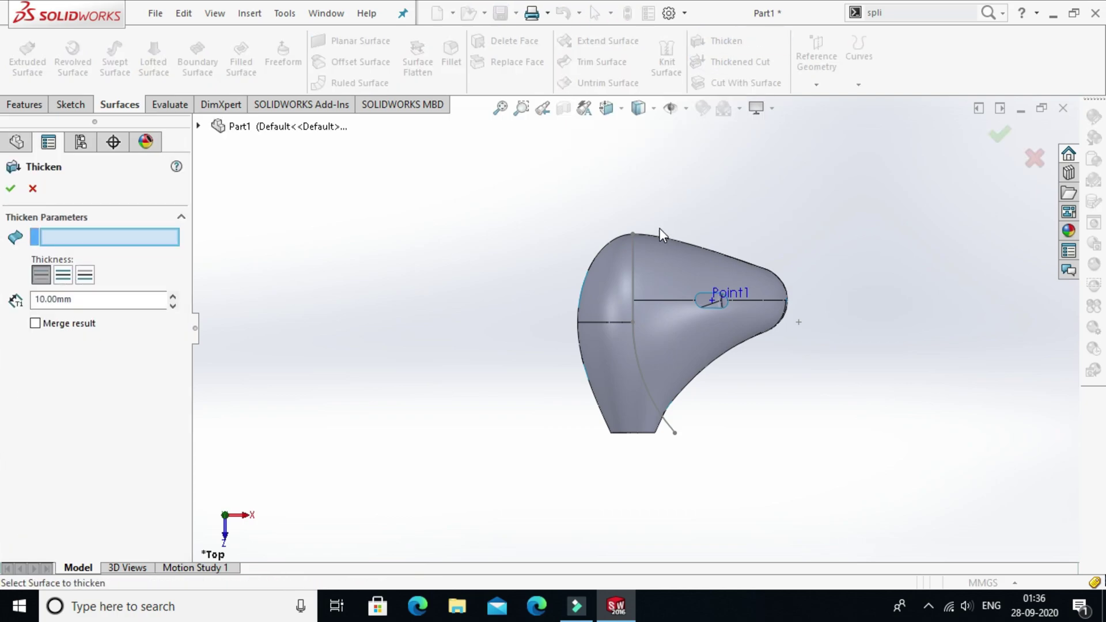
left_click(680, 313)
middle_click_drag(651, 219, 564, 336)
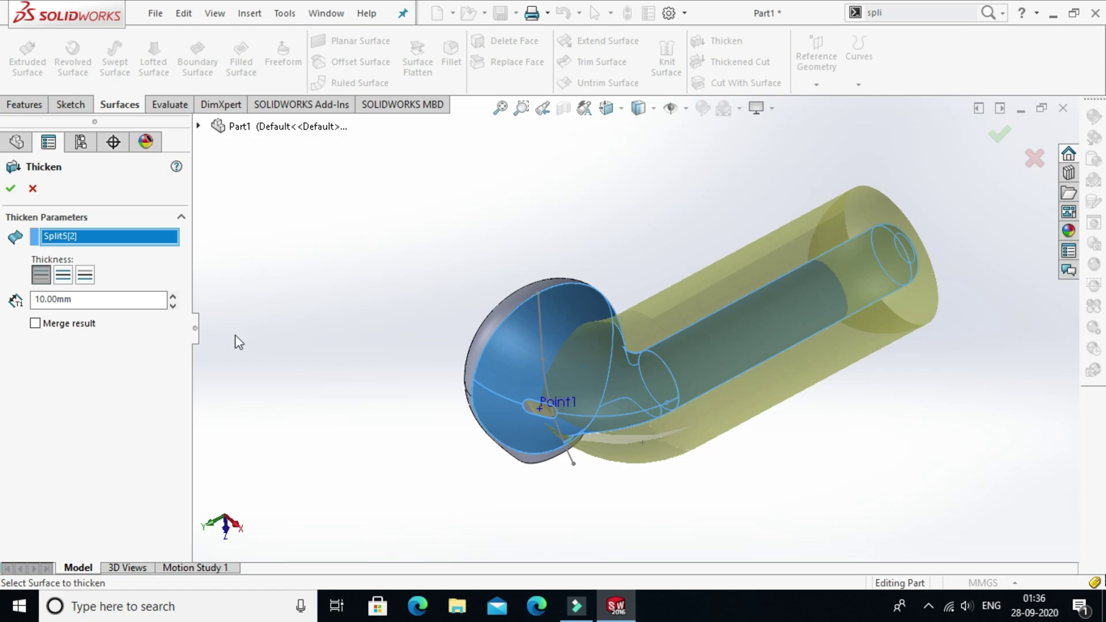
left_click_drag(74, 301, 30, 317)
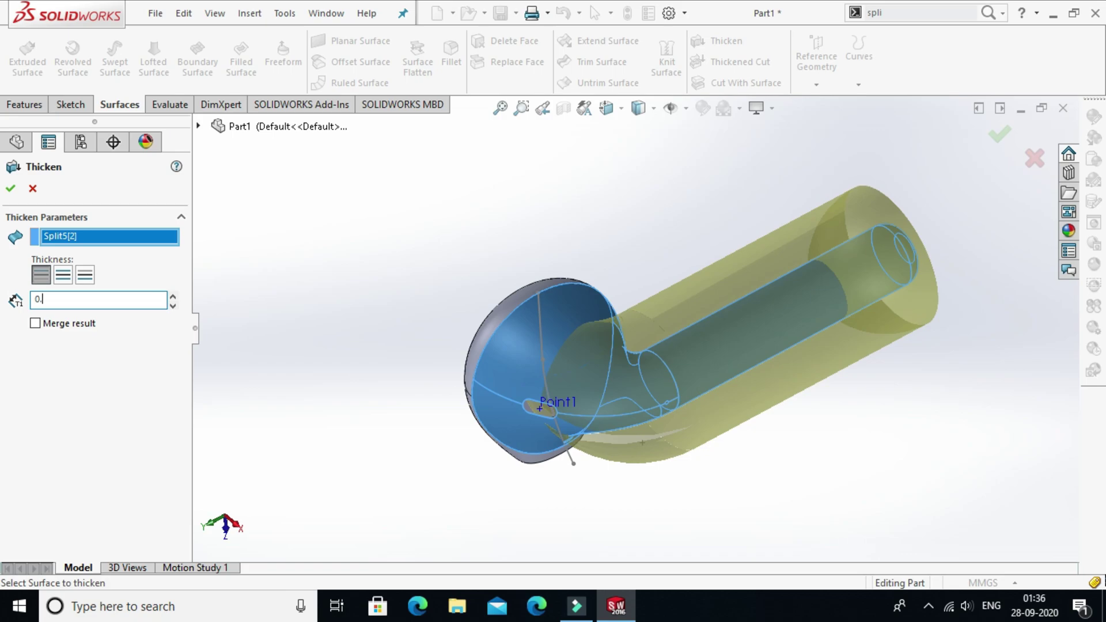
left_click(57, 379)
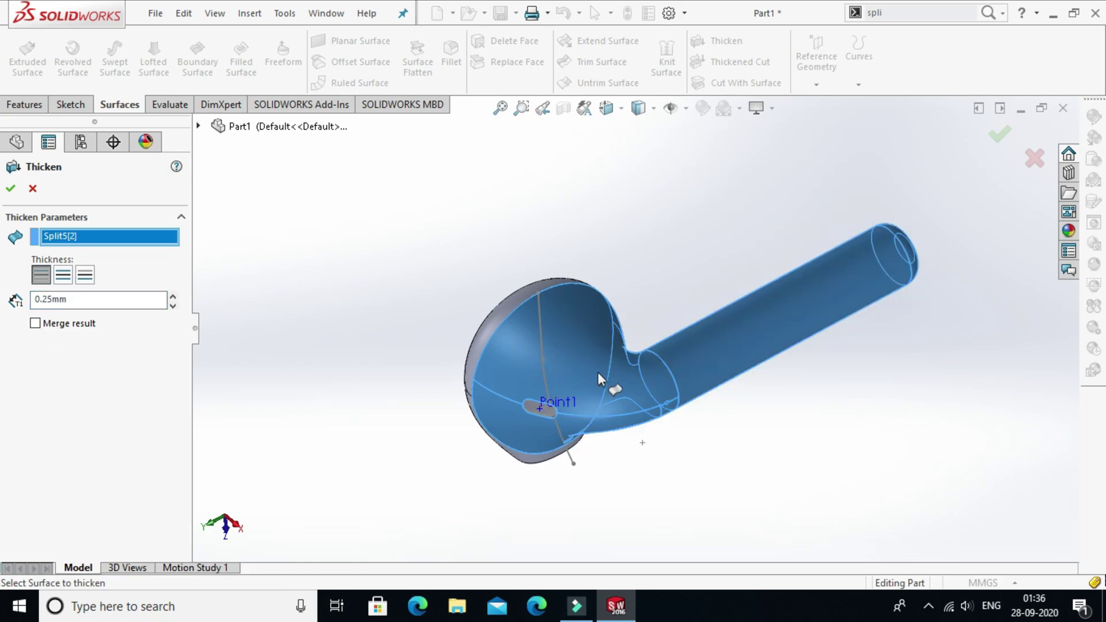
scroll(562, 399, "down", 5)
mouse_move(570, 368)
middle_mouse_down()
mouse_move(574, 407)
mouse_move(575, 388)
middle_mouse_up()
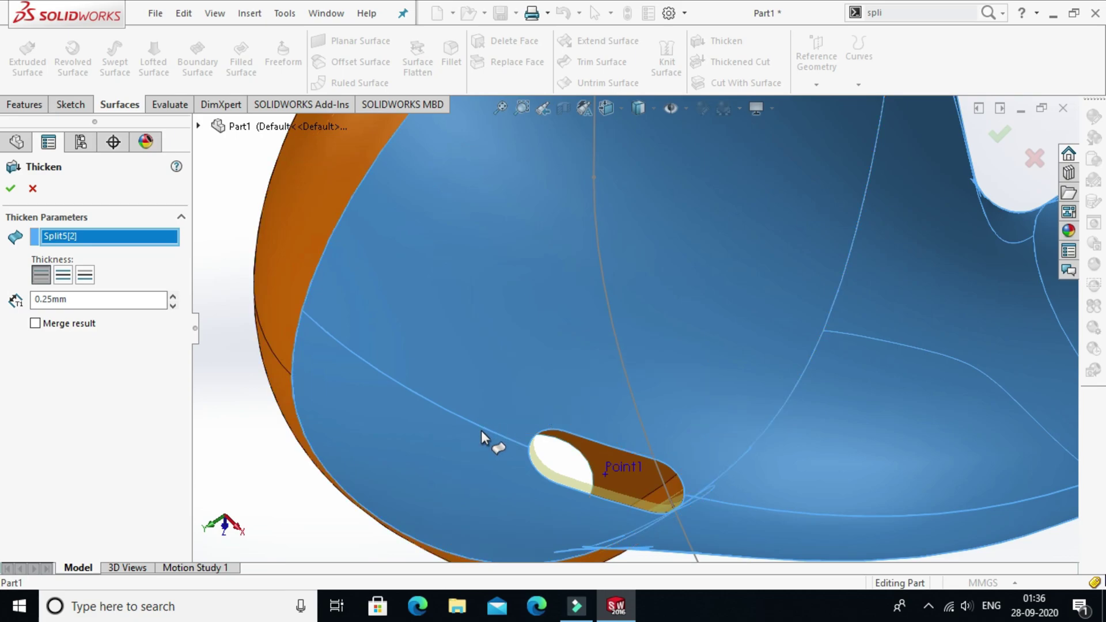
left_click(41, 275)
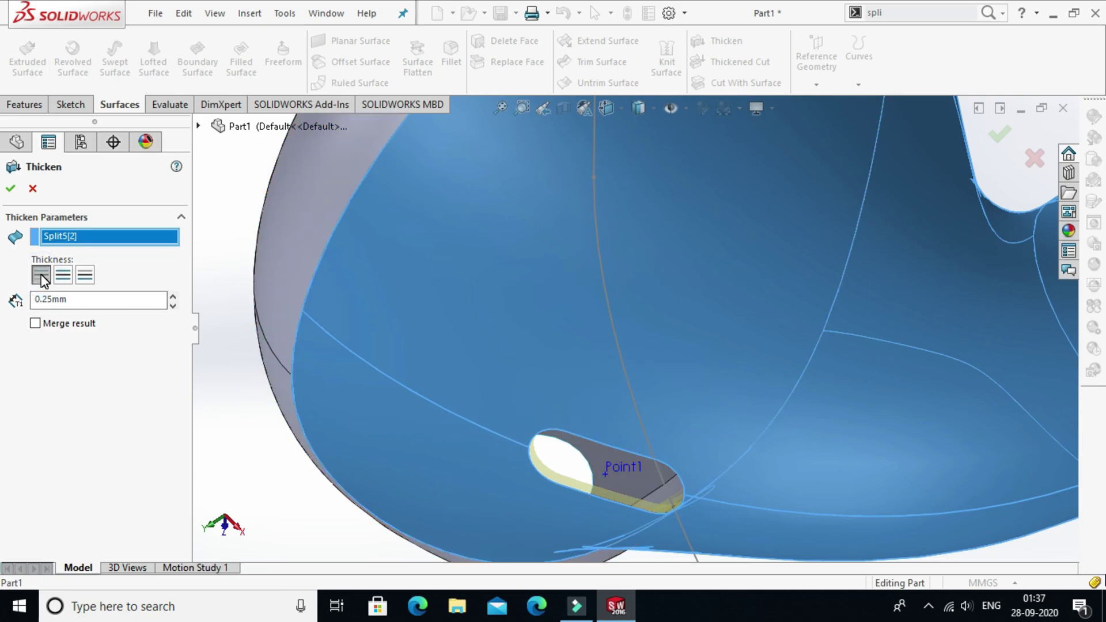
left_click(11, 190)
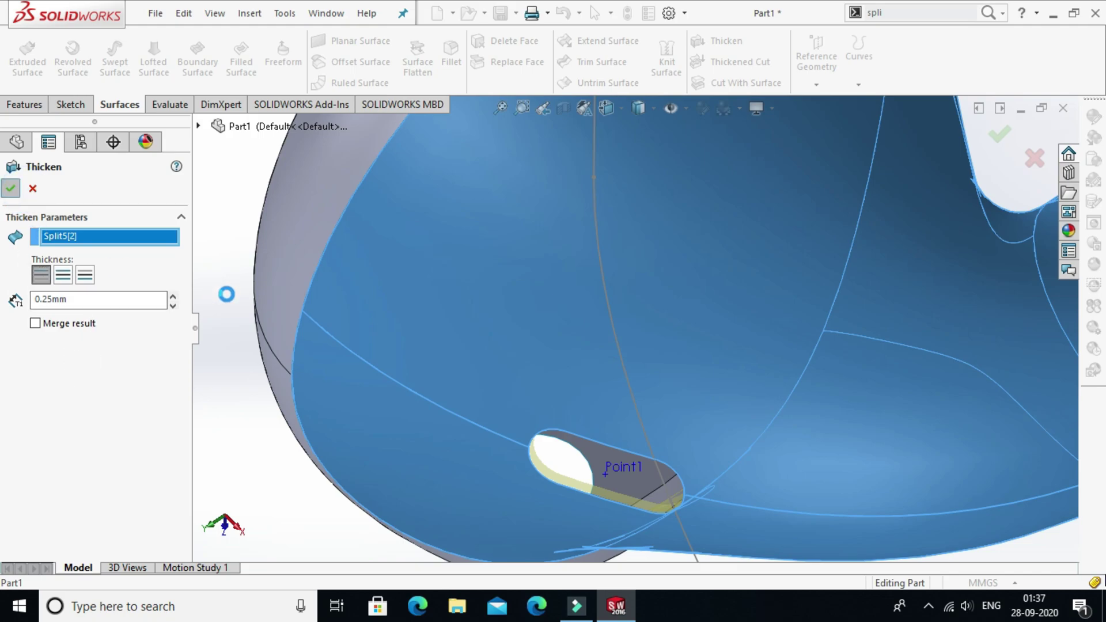
Step: Thicken the front split surface of the head by 0.25 mm, with Merge result turned off
key("ctrl+5")
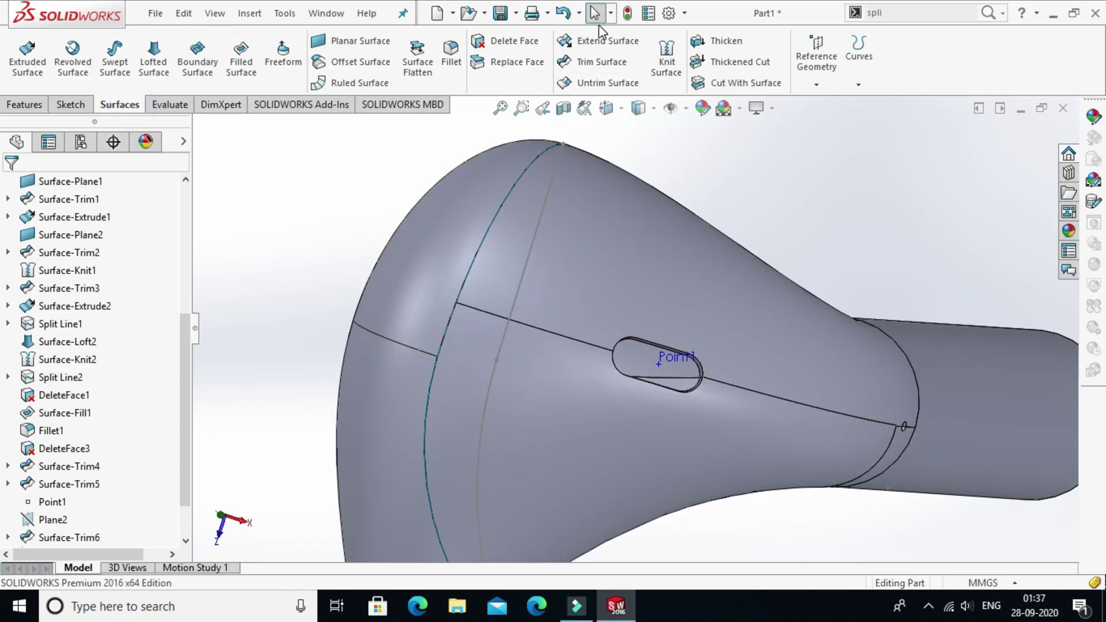
left_click(704, 45)
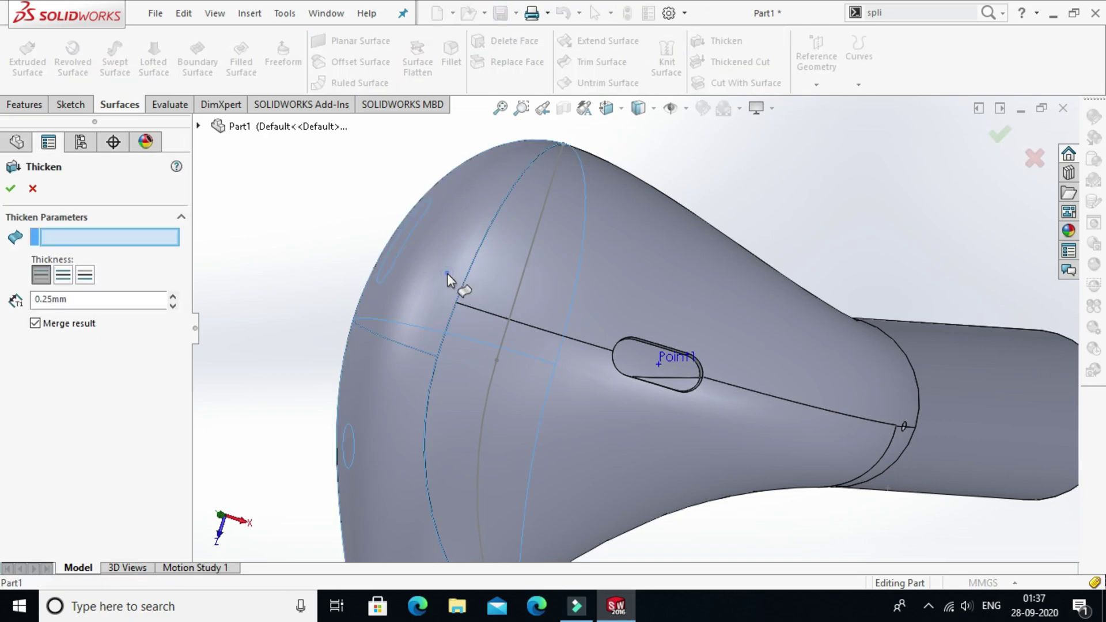
left_click(369, 331)
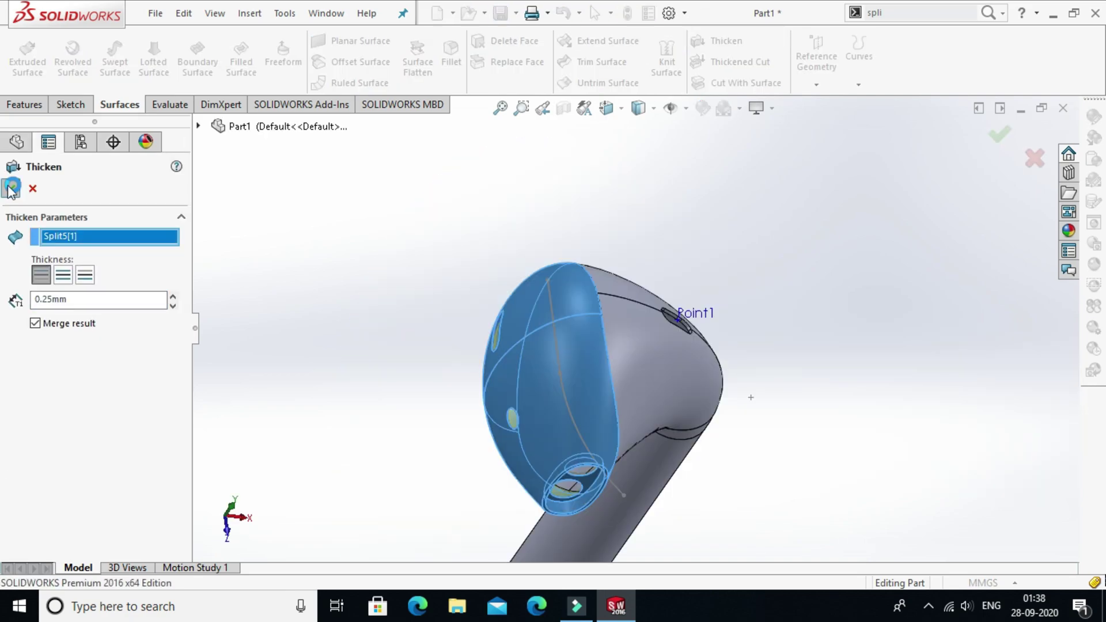
left_click(11, 190)
left_click(35, 323)
left_click(23, 186)
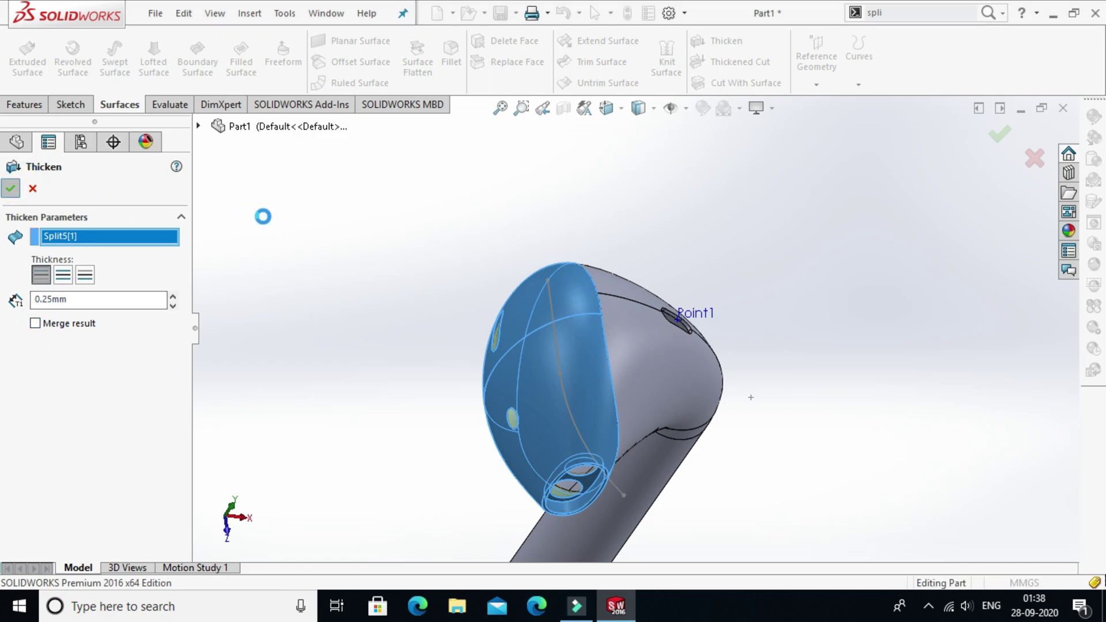
middle_click_drag(590, 392, 651, 489)
key("Escape")
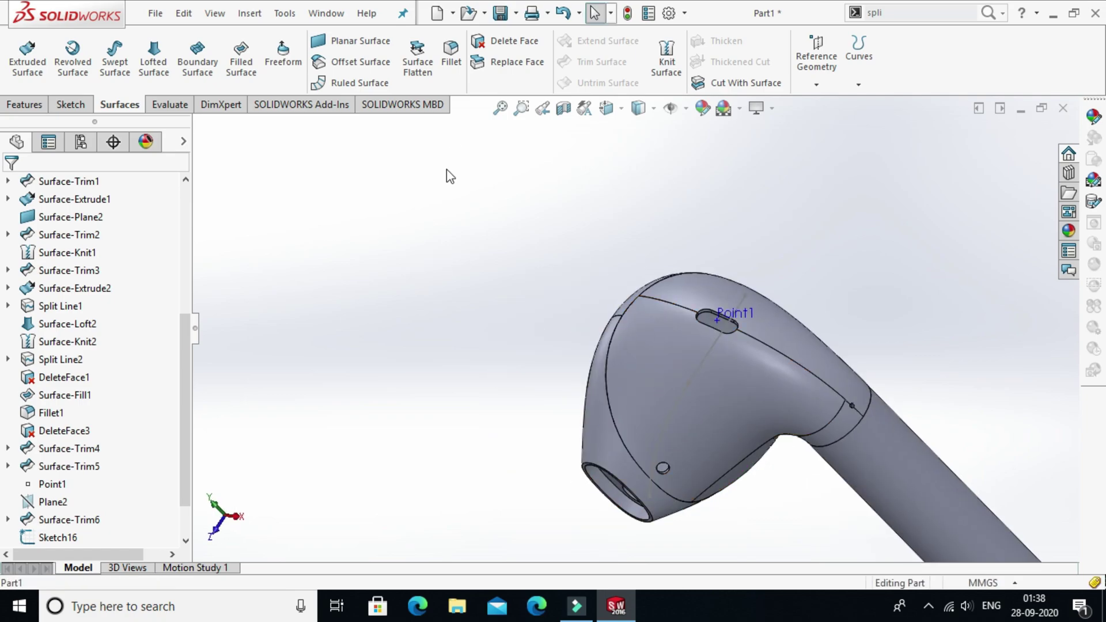
Step: Set up a 0.125 mm fillet on the outer edges of the round hole and the slot in the stem-side body
left_click(452, 64)
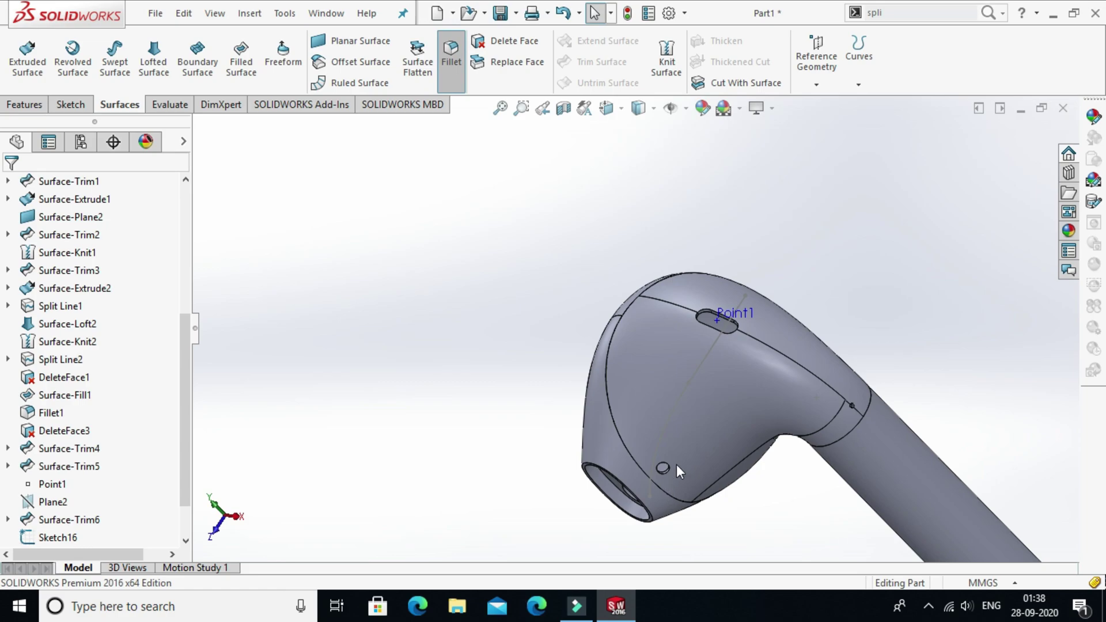
scroll(676, 462, "down", 4)
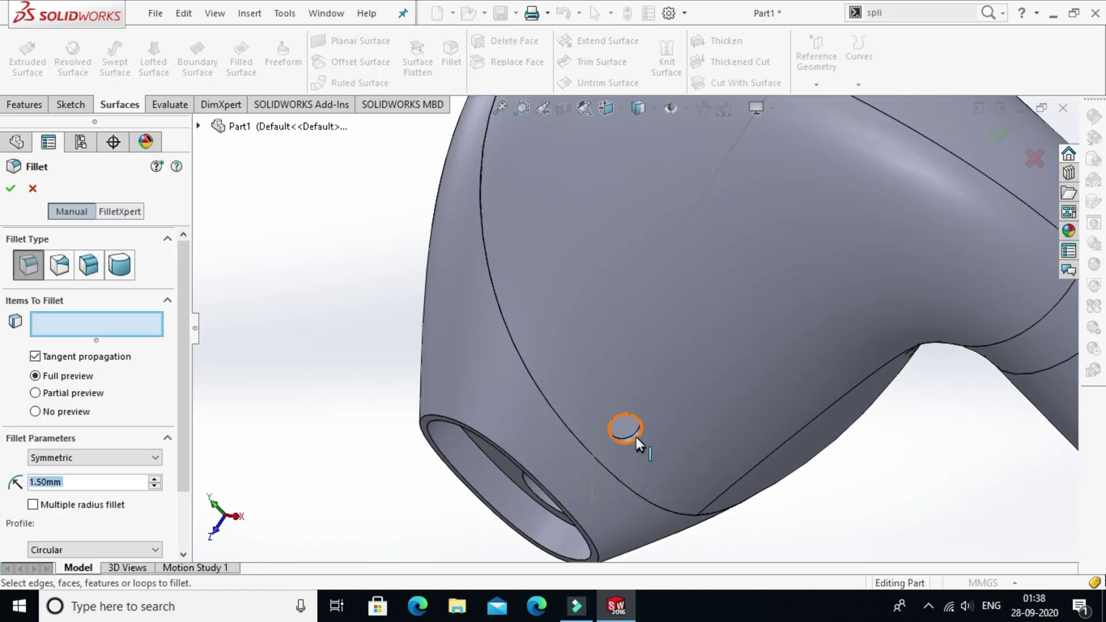
left_click(636, 437)
scroll(694, 369, "up", 5)
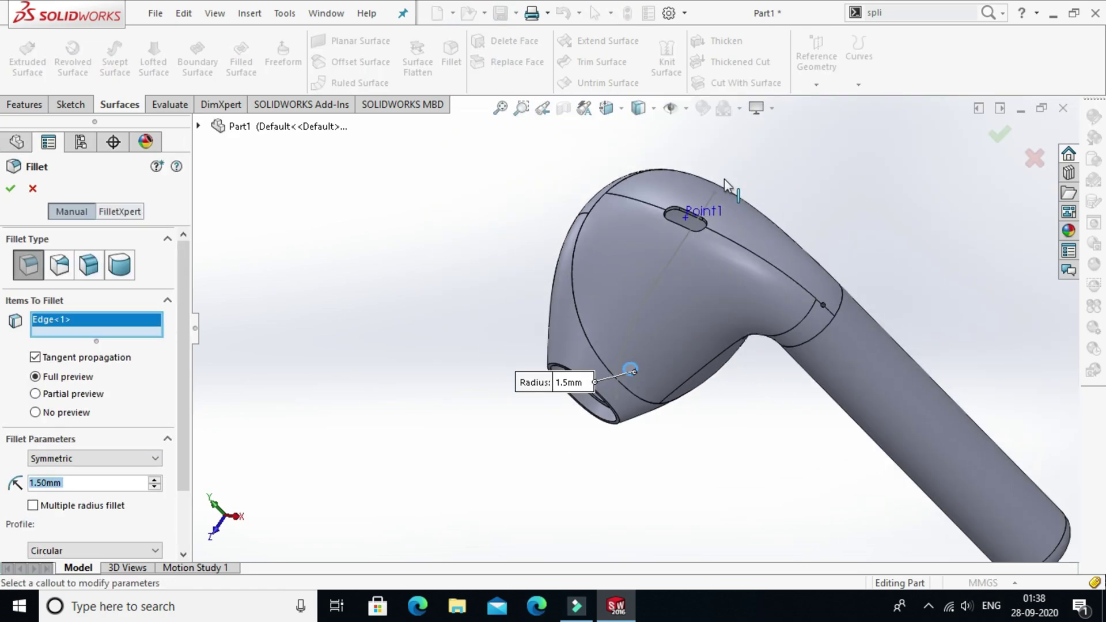
scroll(671, 262, "down", 4)
left_click(613, 237)
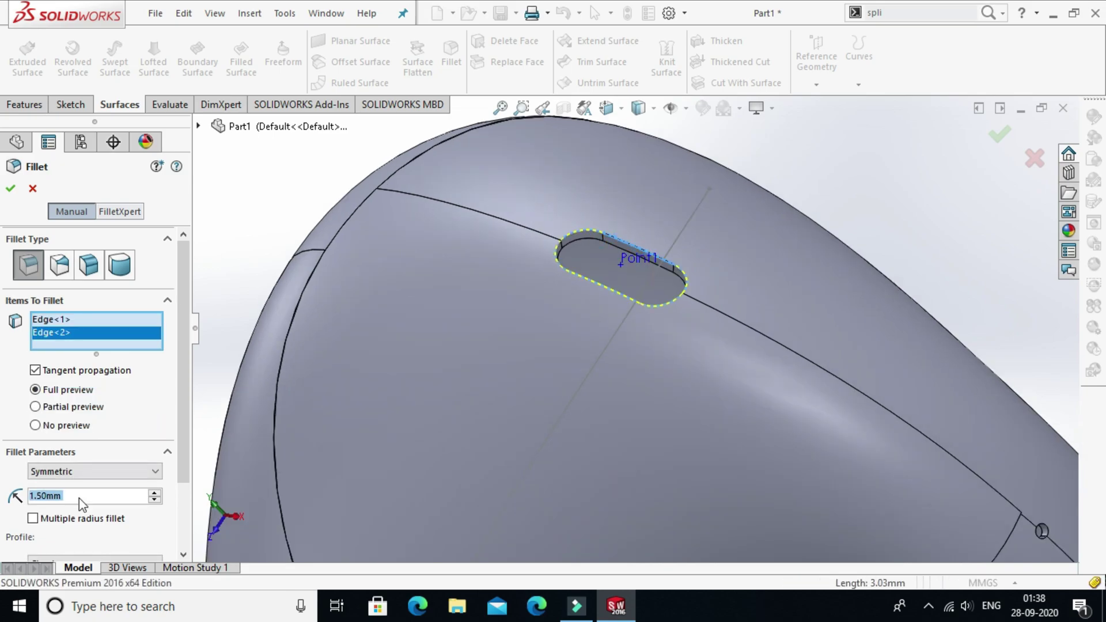
type("0.")
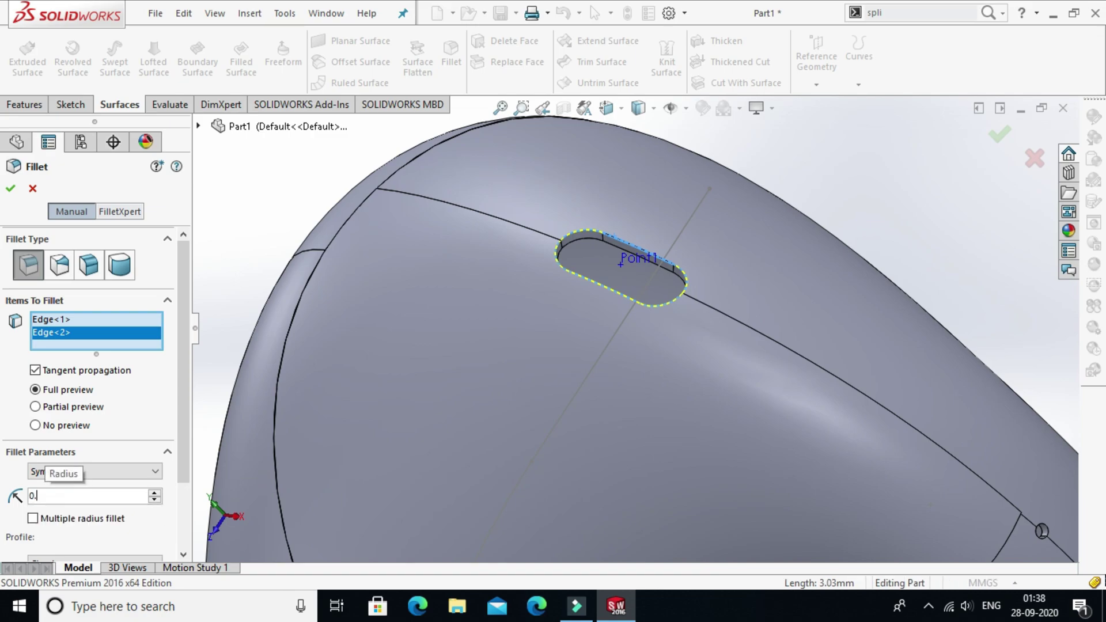
type("125mm")
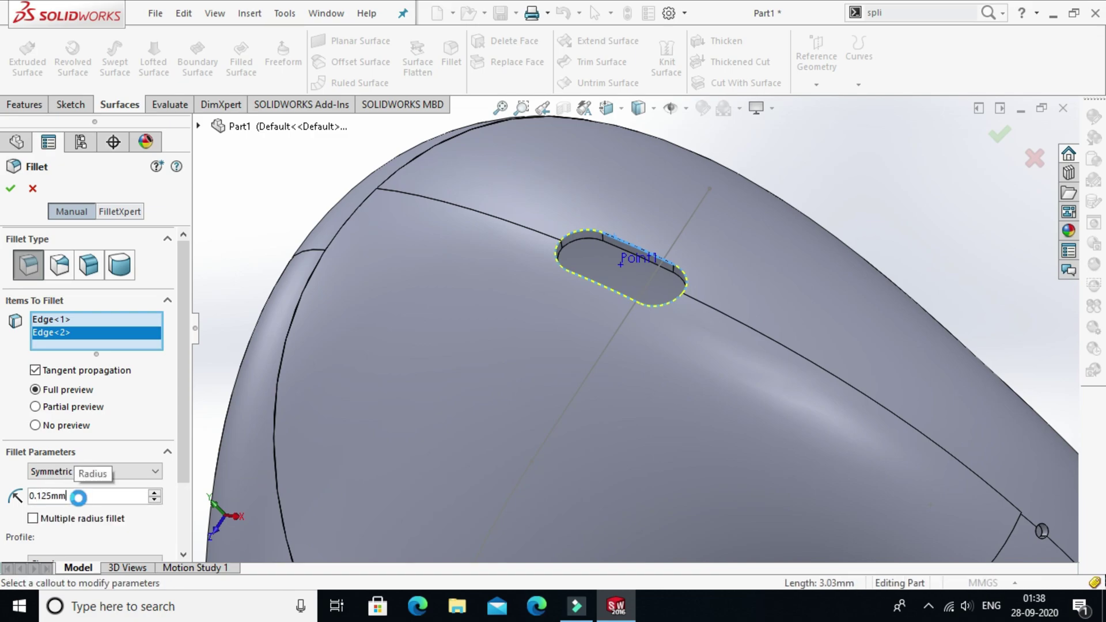
Step: Add the edge of the tiny hole at the stem junction to the 0.125 mm fillet and finish it
scroll(306, 392, "up", 2)
scroll(406, 357, "up", 3)
middle_click_drag(406, 357, 771, 443)
scroll(771, 436, "down", 6)
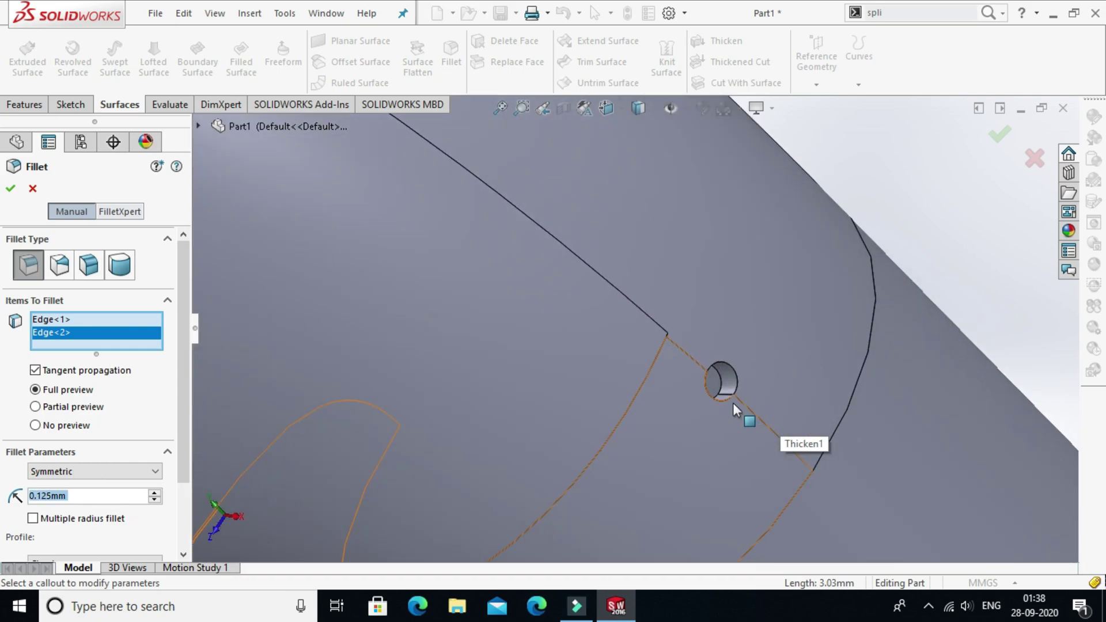
left_click(730, 400)
middle_click_drag(730, 400, 757, 407)
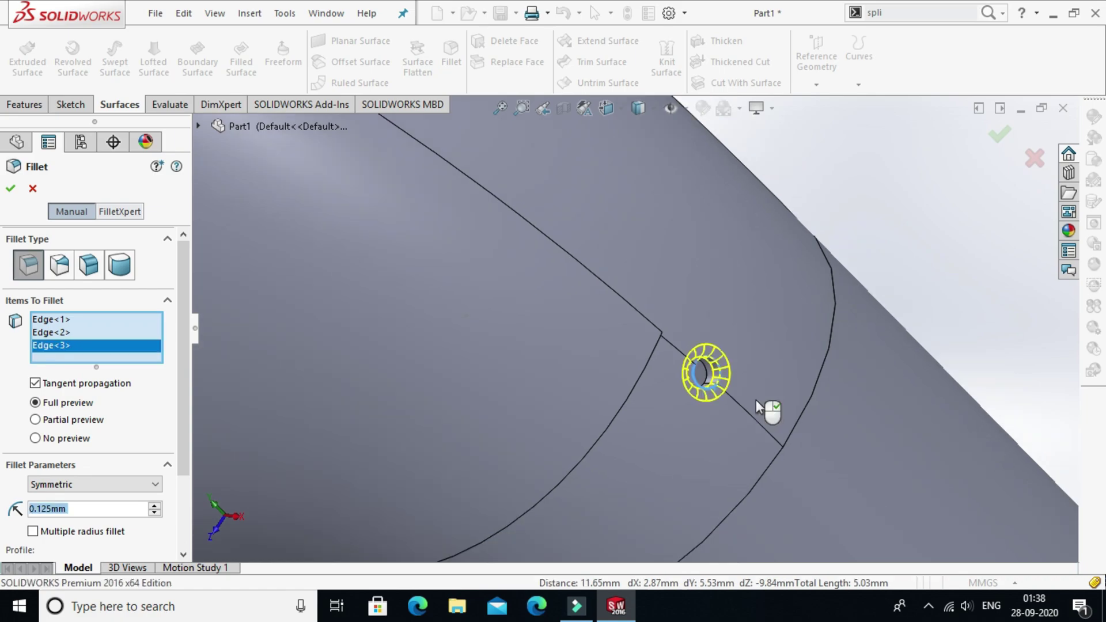
scroll(756, 401, "up", 10)
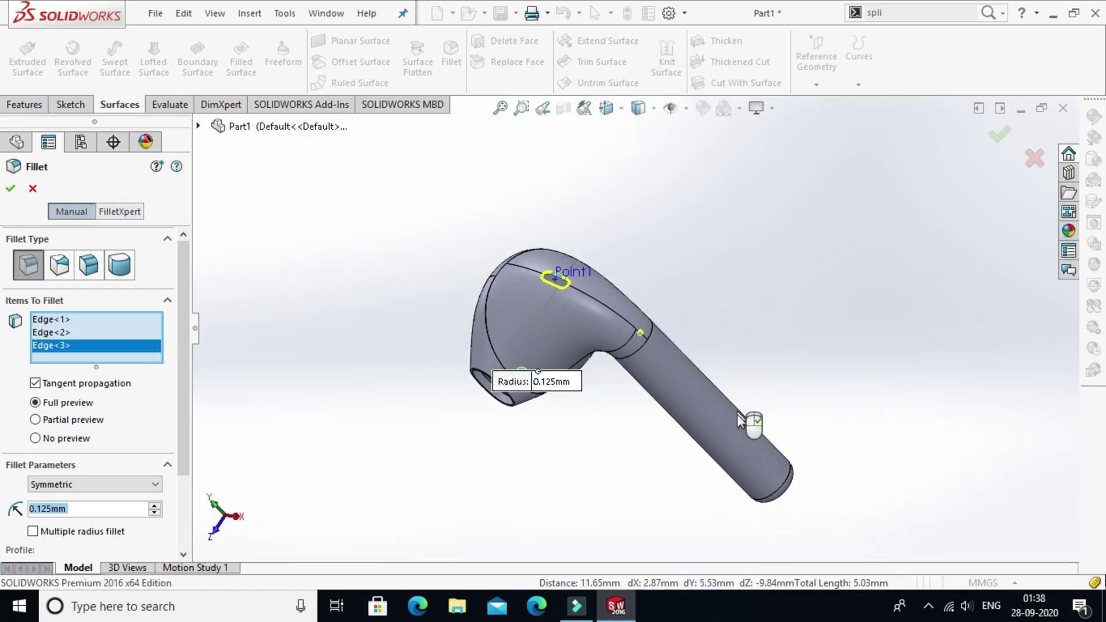
scroll(737, 427, "down", 2)
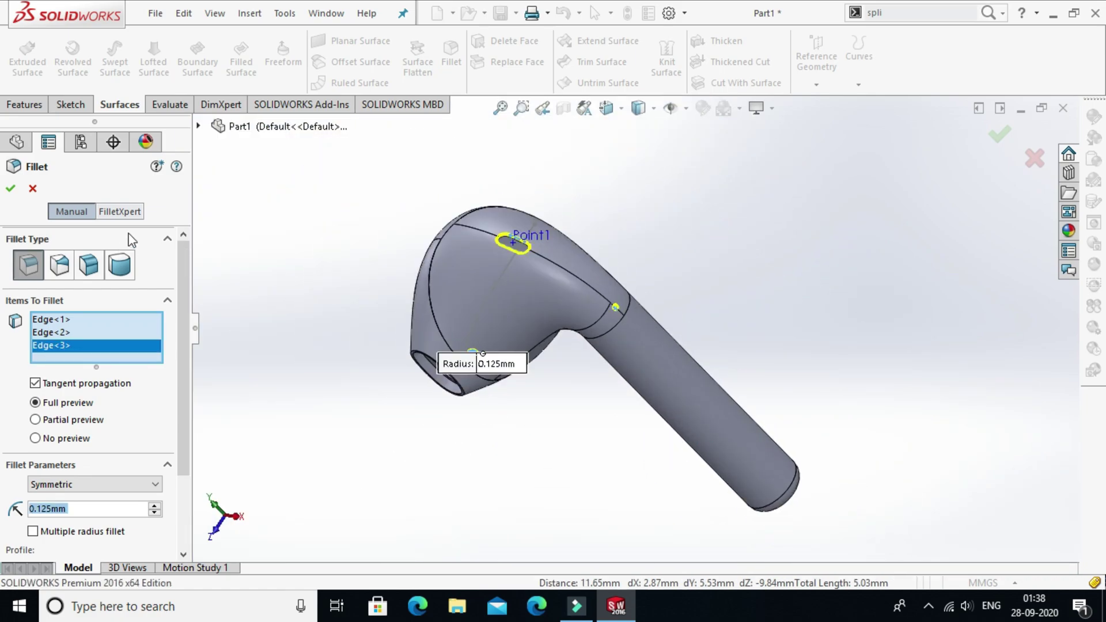
left_click(11, 188)
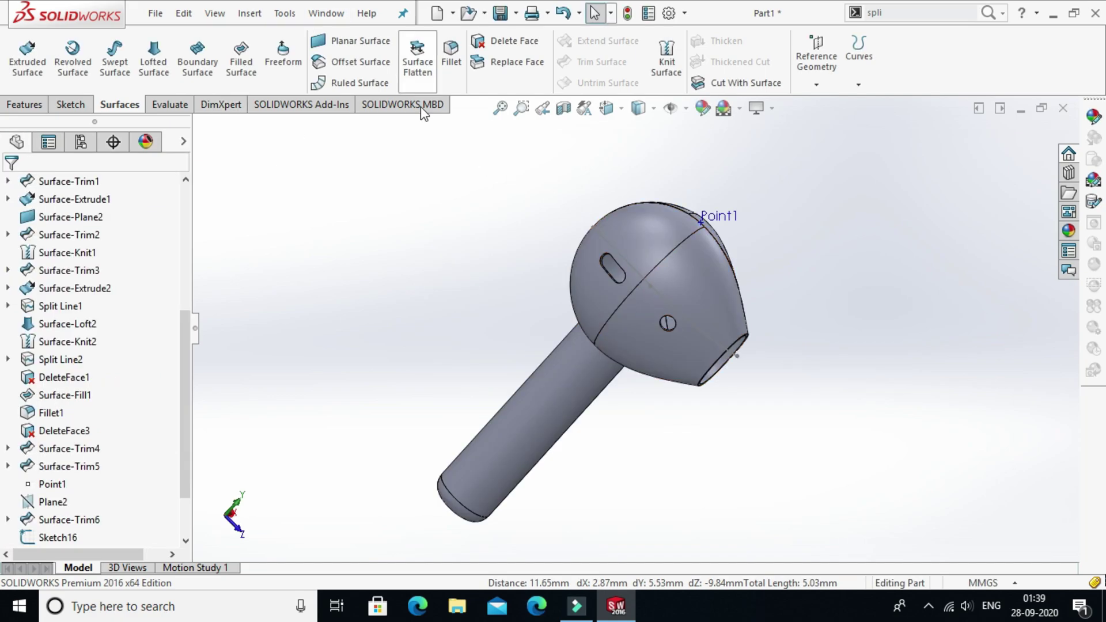
Step: Start a 0.125 mm fillet on the outer edges of the slot and round hole in the front body
left_click(452, 51)
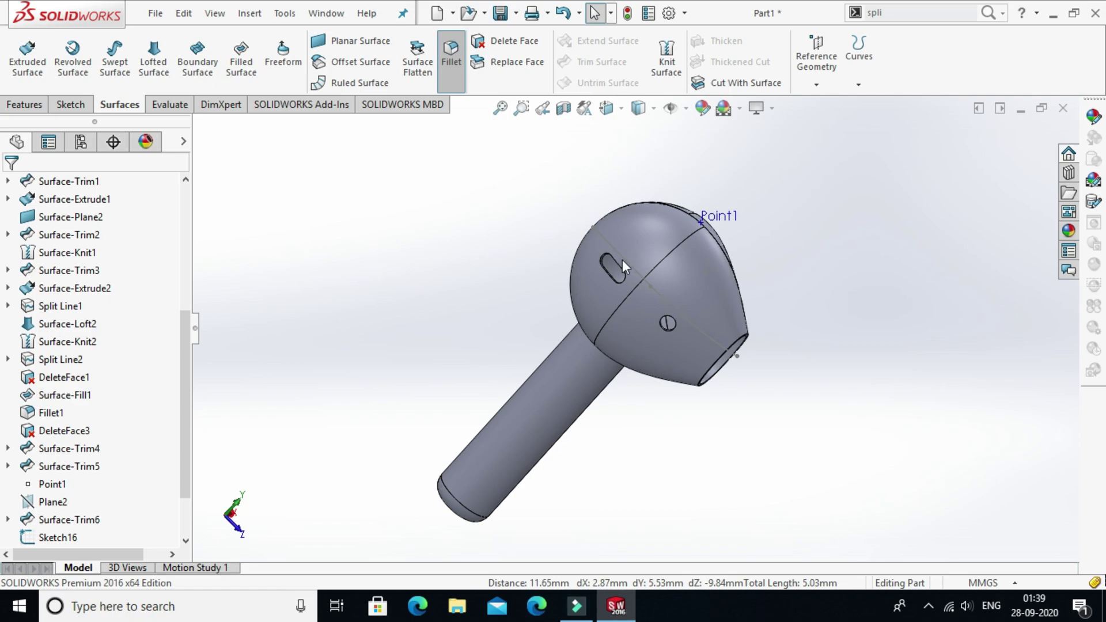
scroll(617, 265, "down", 2)
scroll(616, 265, "down", 4)
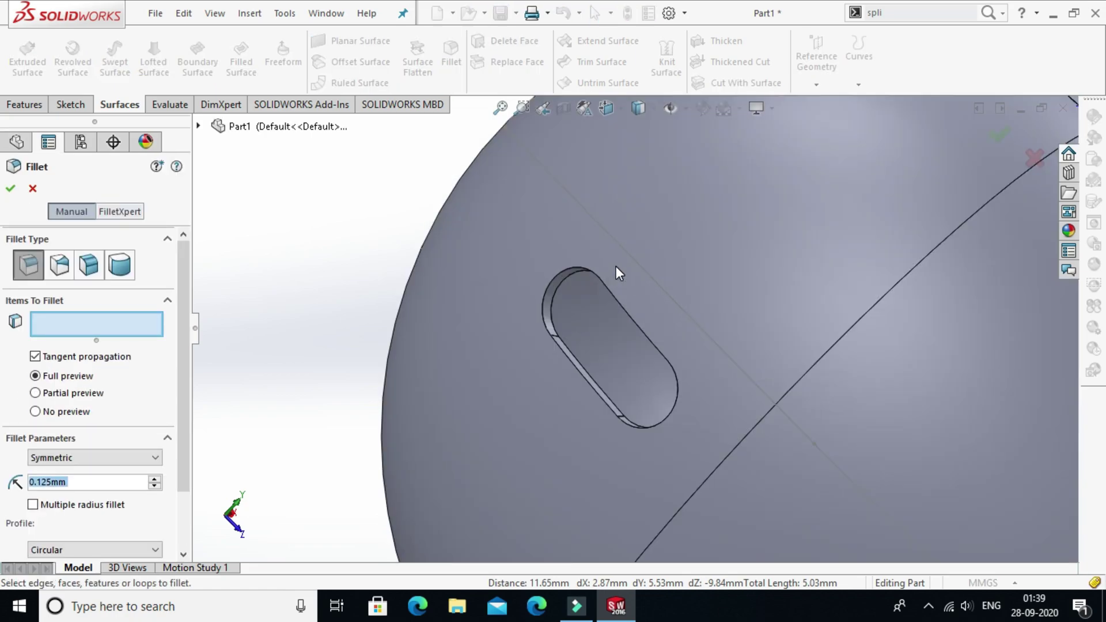
left_click(568, 356)
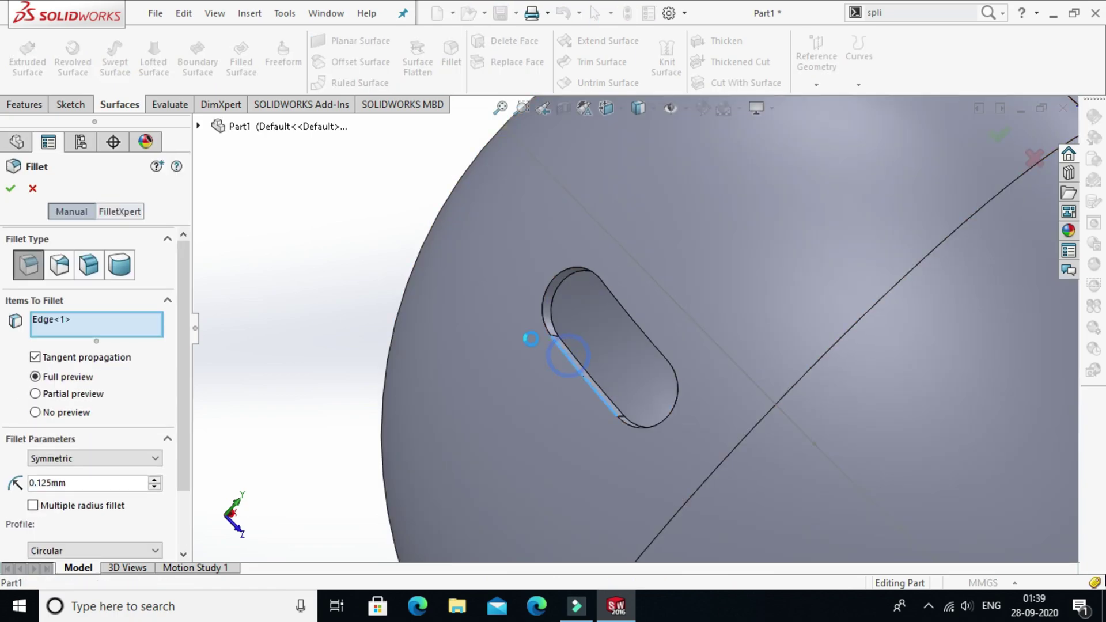
scroll(585, 353, "up", 3)
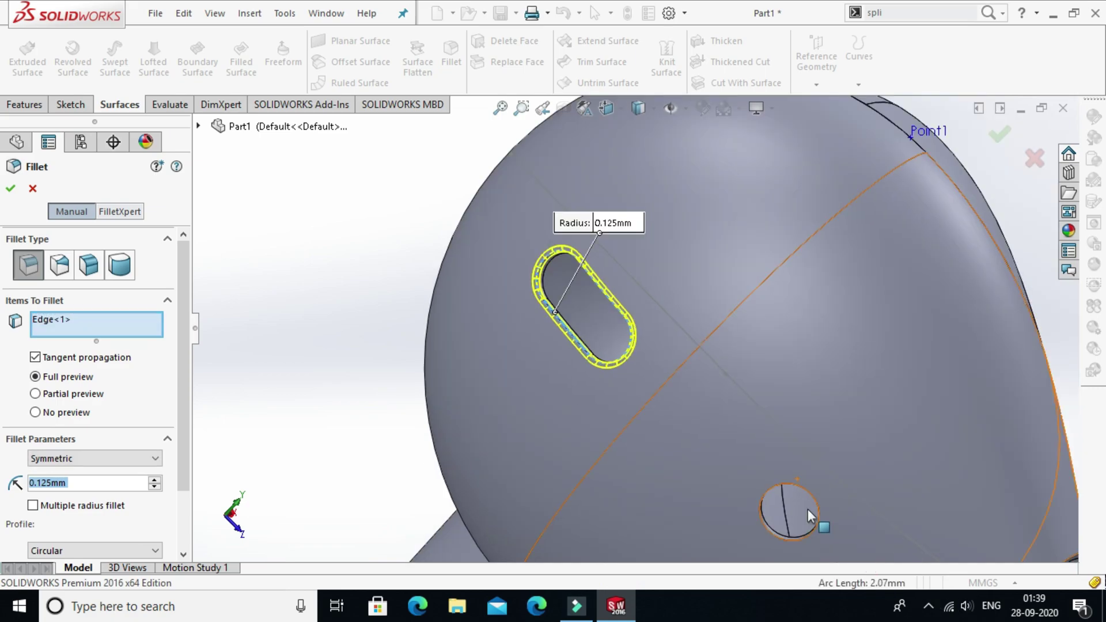
scroll(789, 511, "down", 5)
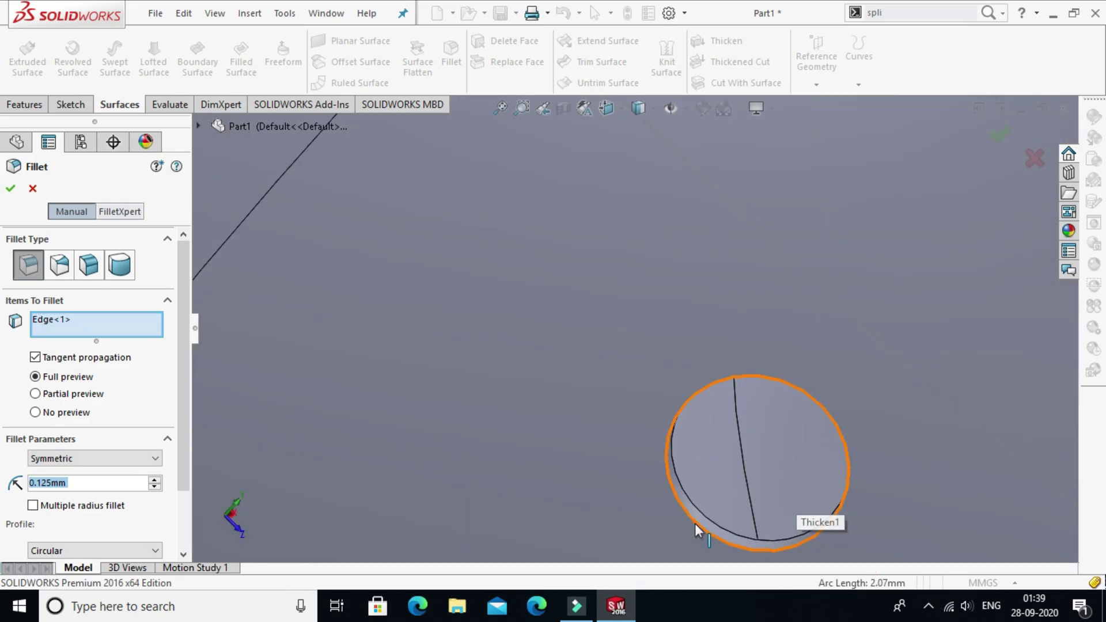
left_click(699, 526)
scroll(795, 475, "up", 3)
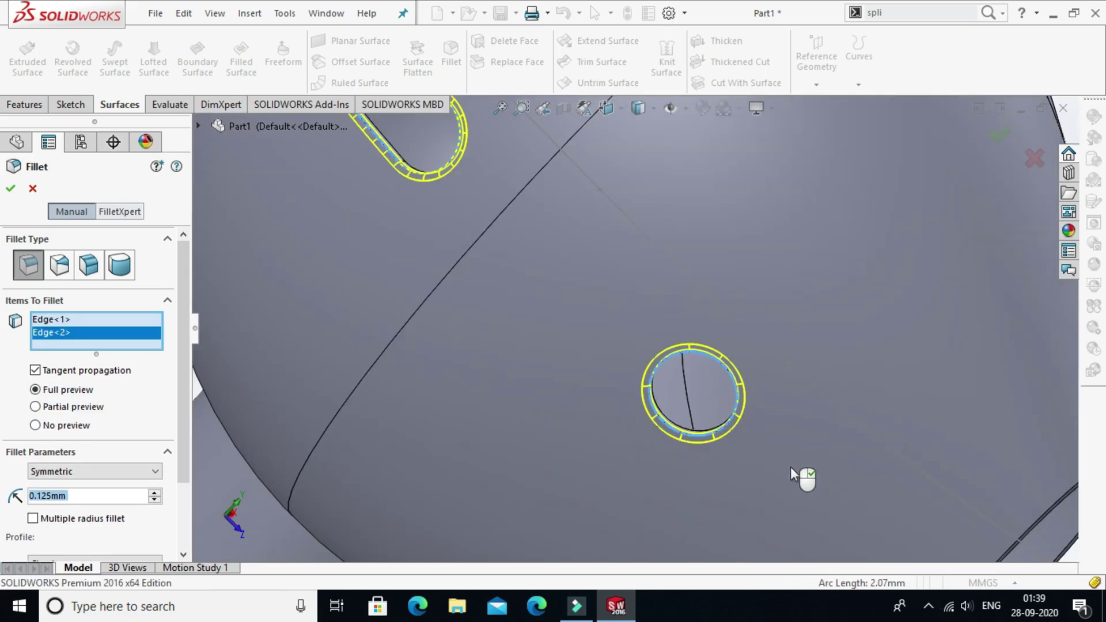
Step: Add the outer rim edge of the oval nozzle opening to the 0.125 mm fillet and finish it
scroll(832, 456, "up", 5)
middle_click_drag(831, 457, 662, 402)
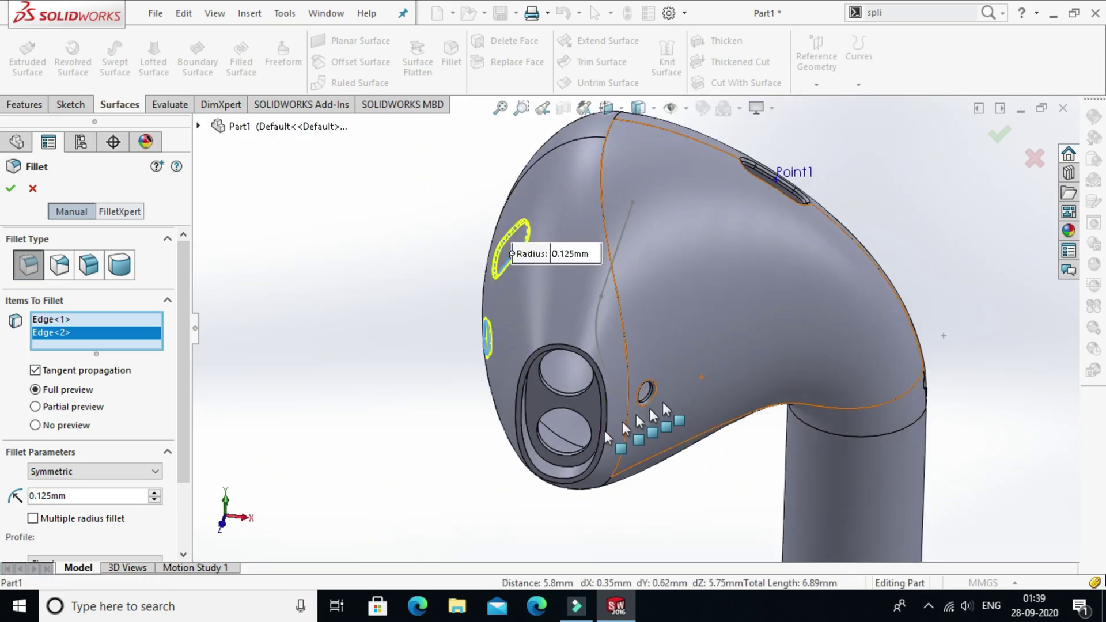
scroll(559, 346, "down", 5)
left_click(550, 344)
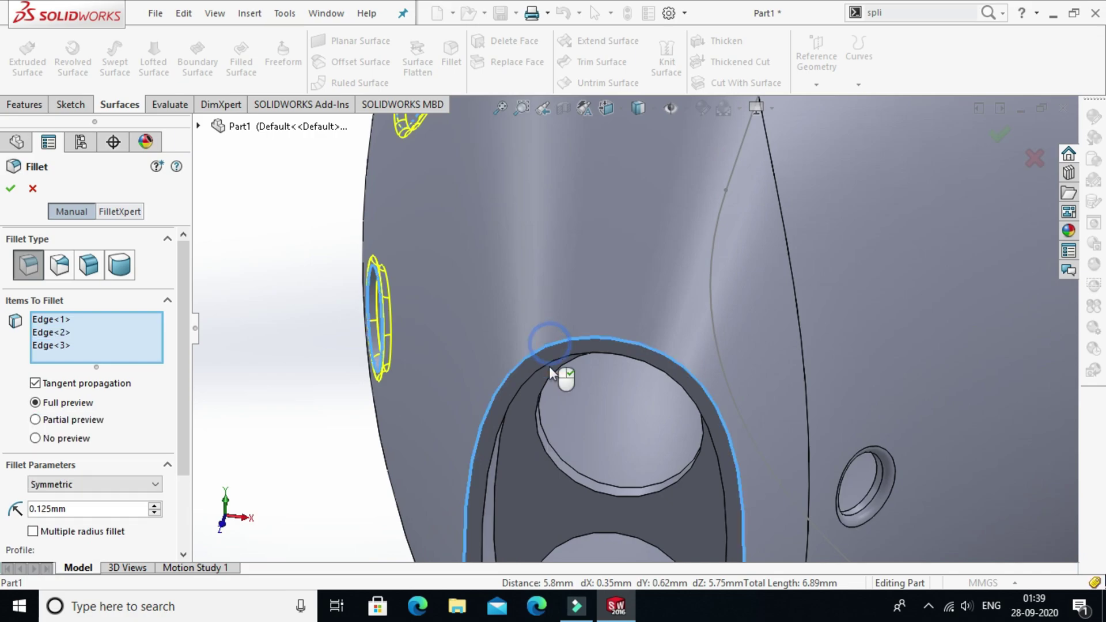
scroll(551, 387, "up", 5)
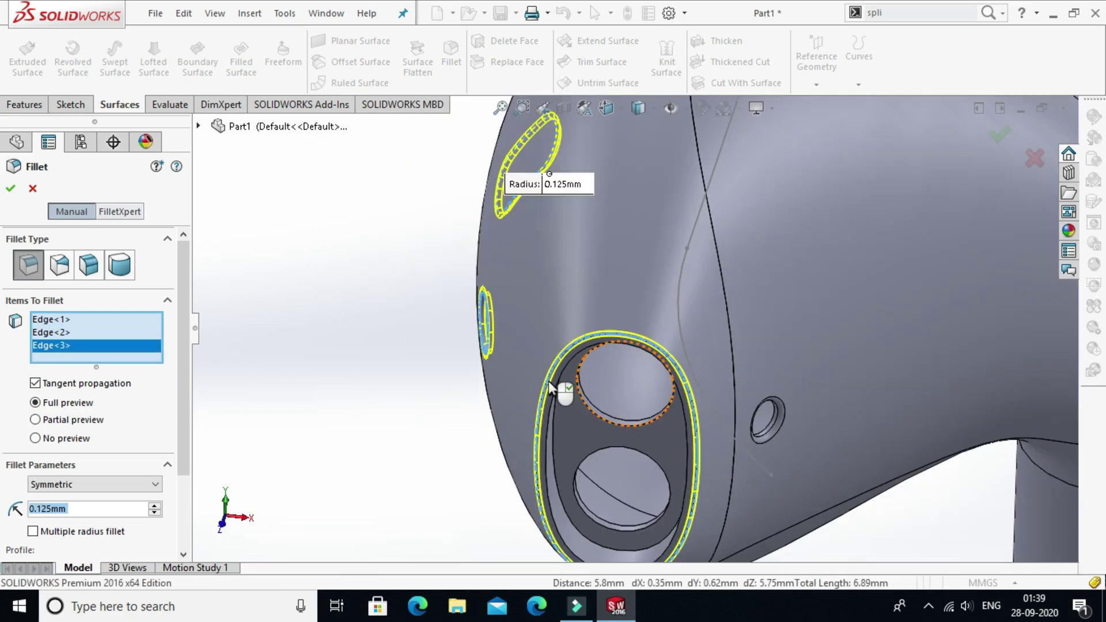
left_click(12, 189)
Step: Fillet the edges of the two round holes inside the oval nozzle recess with a 0.125 mm radius
scroll(639, 403, "down", 5)
middle_click_drag(620, 354, 605, 354)
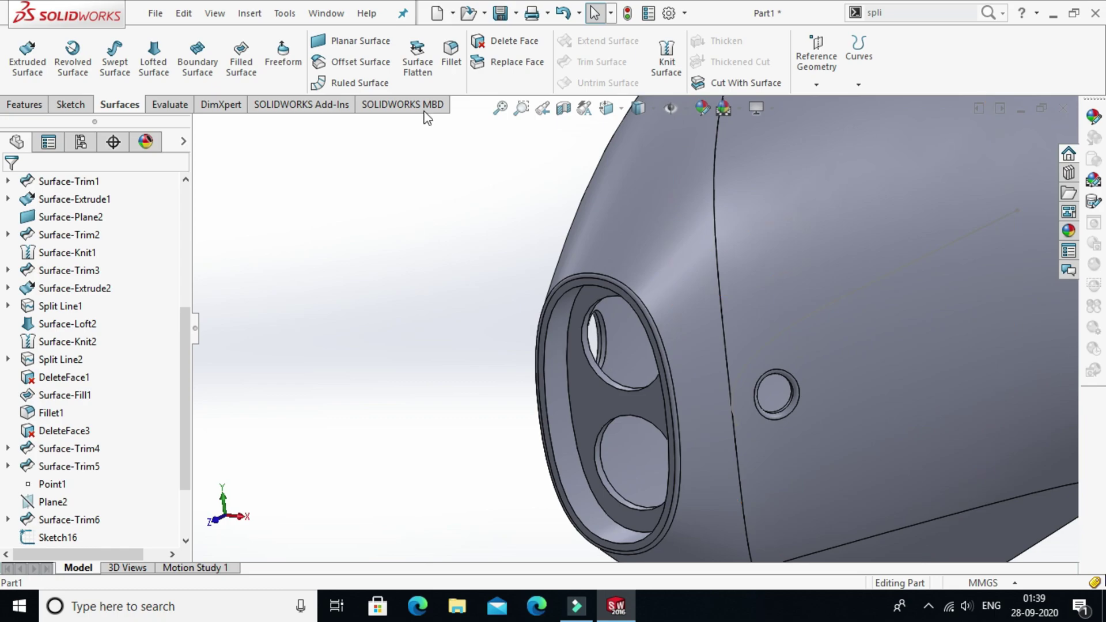
left_click(452, 67)
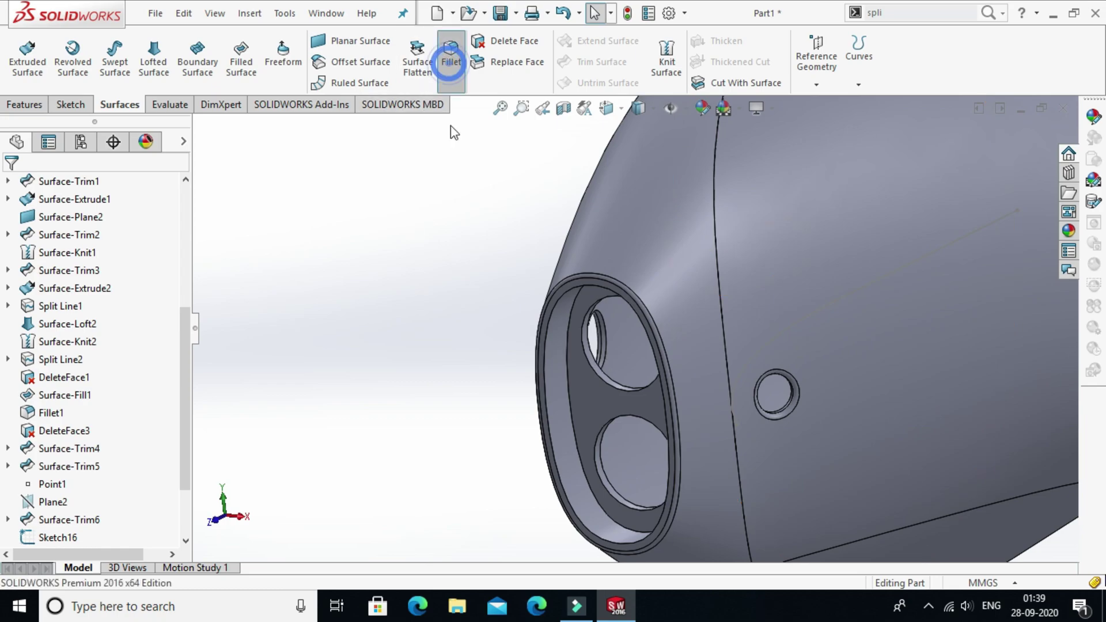
left_click(624, 389)
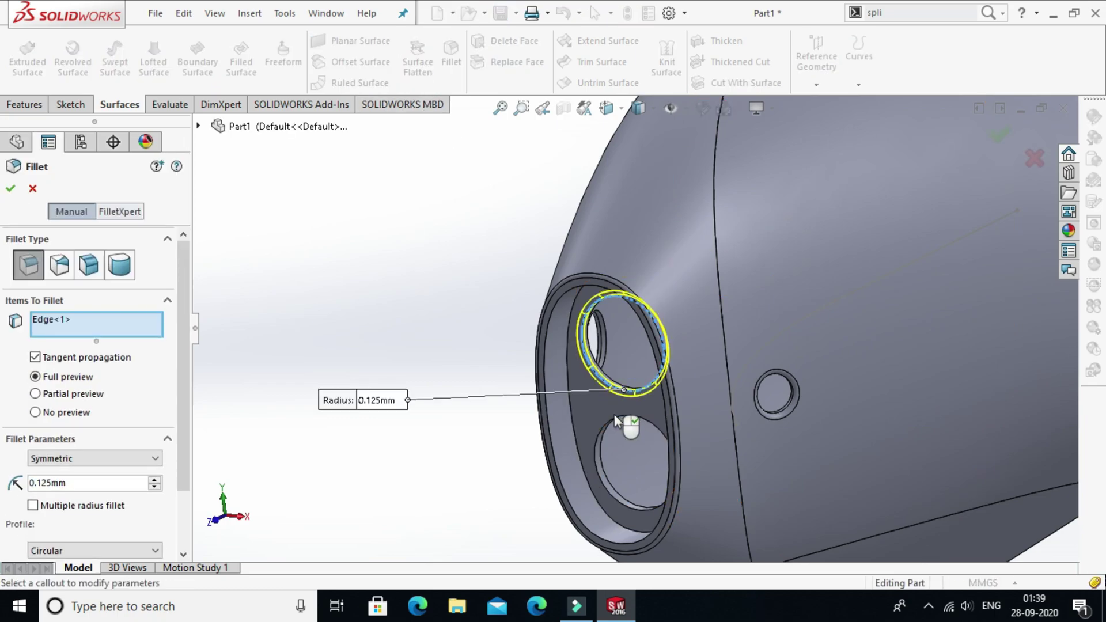
left_click(606, 423)
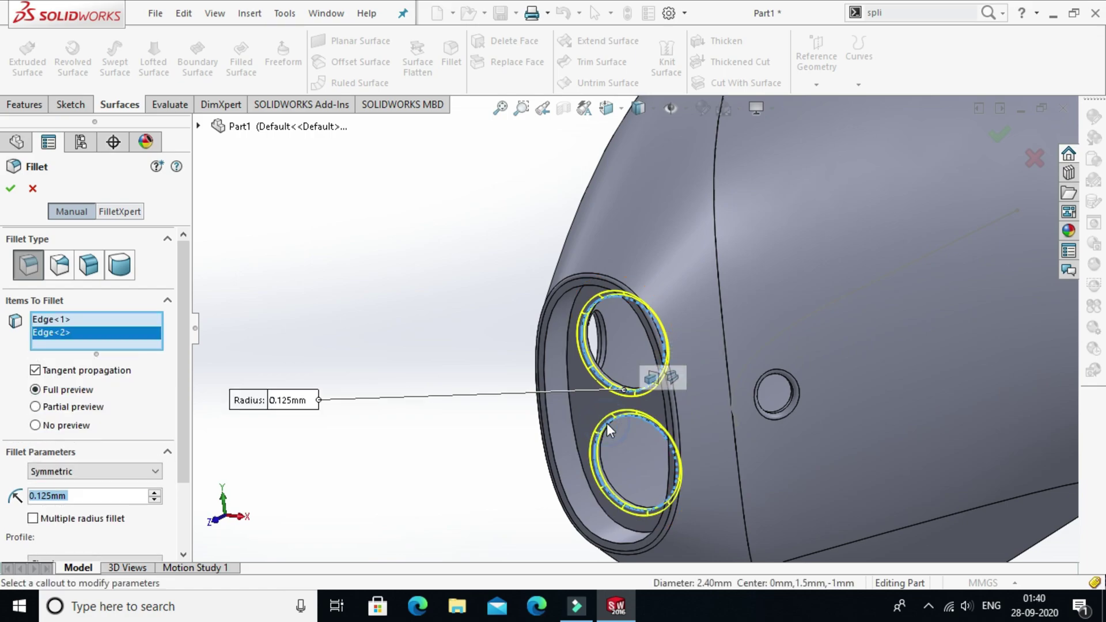
left_click(11, 189)
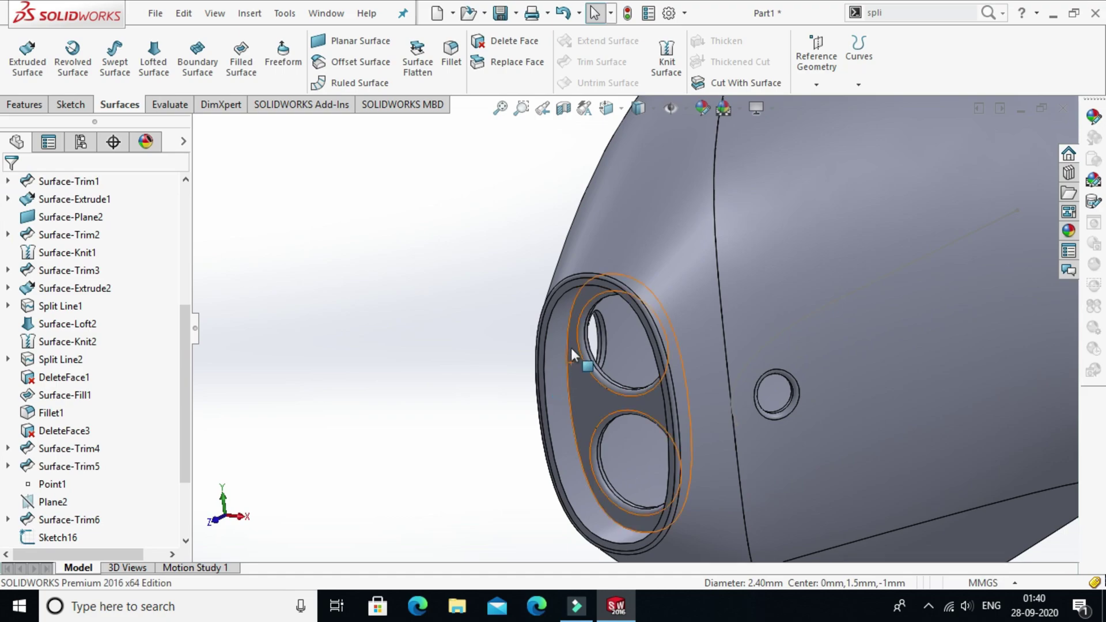
Step: Fillet the boundary edge of the recessed face around the two round holes with a 0.125 mm radius
left_click(452, 72)
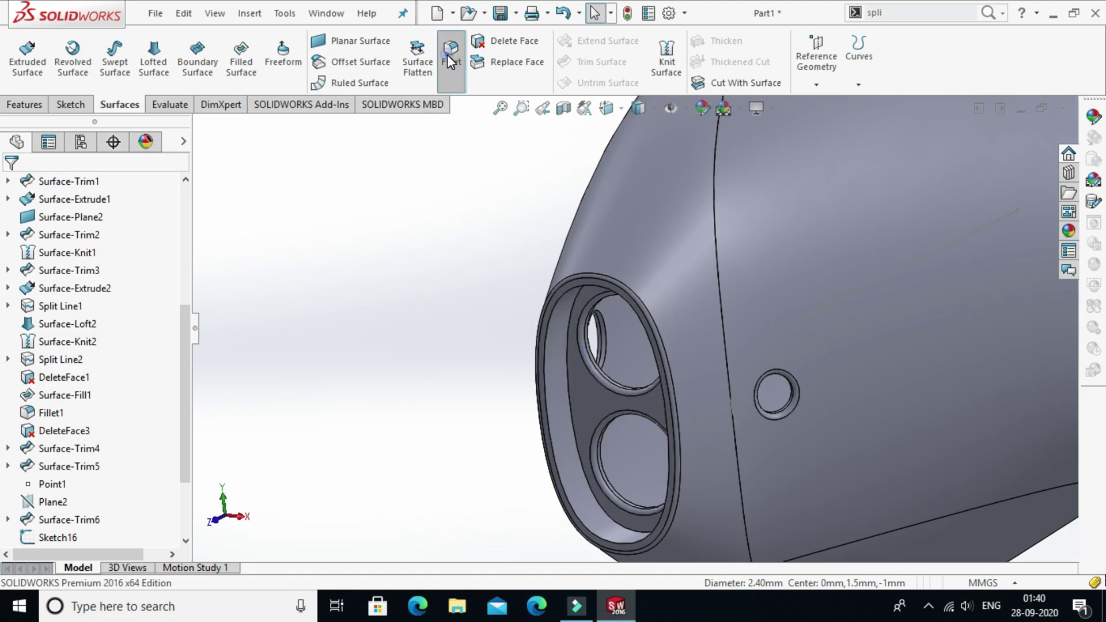
left_click(569, 395)
type("0.5")
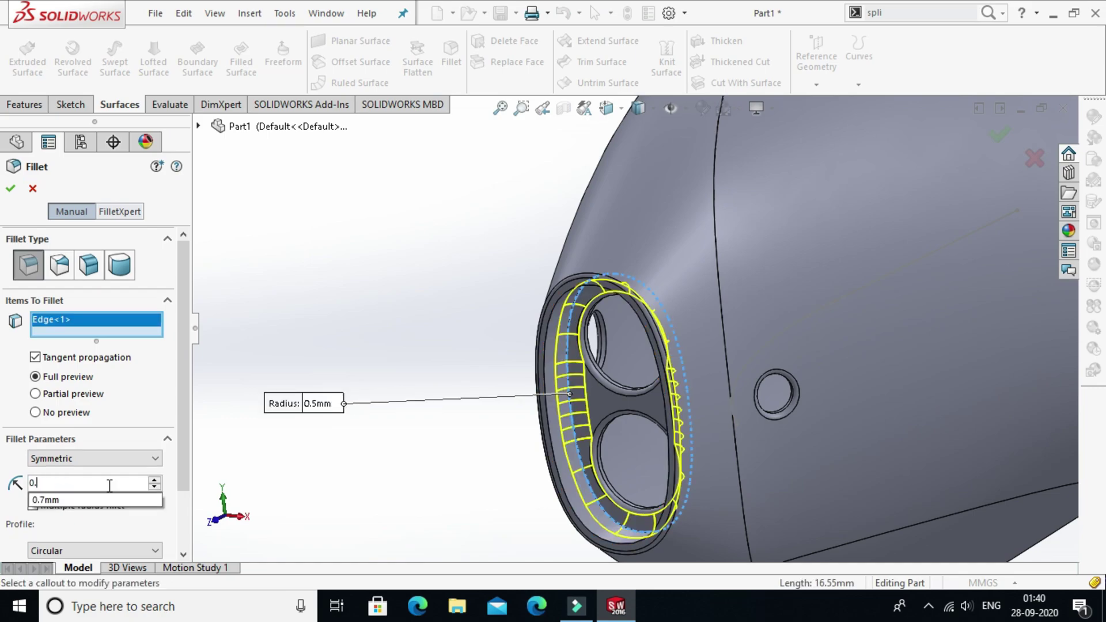
key("BackSpace")
key("BackSpace")
key("BackSpace")
type("0.12")
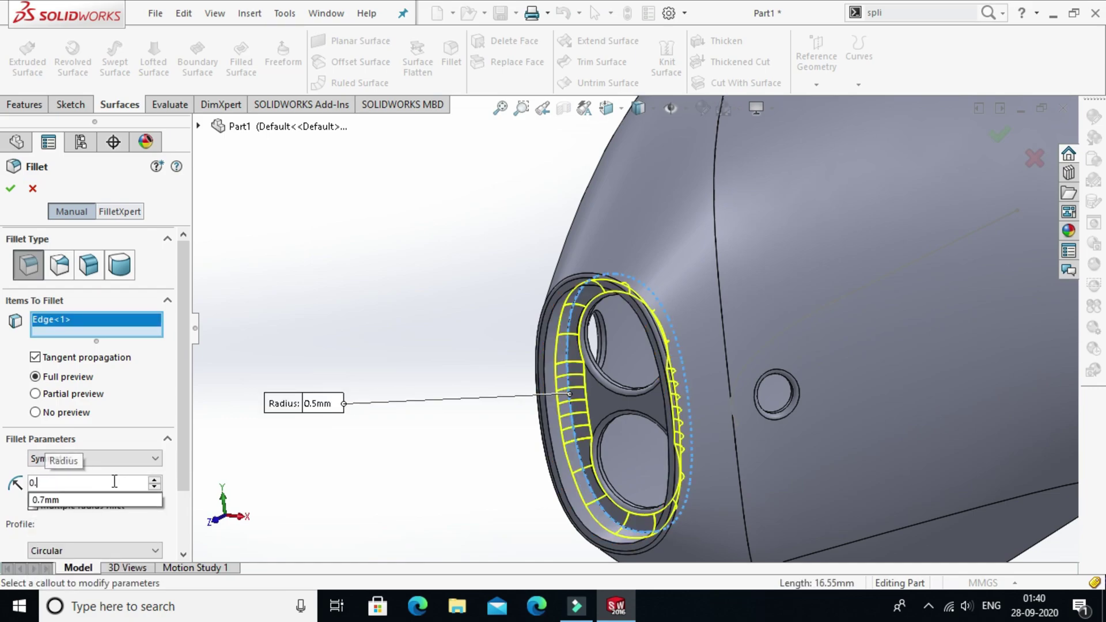
type("5")
key("Return")
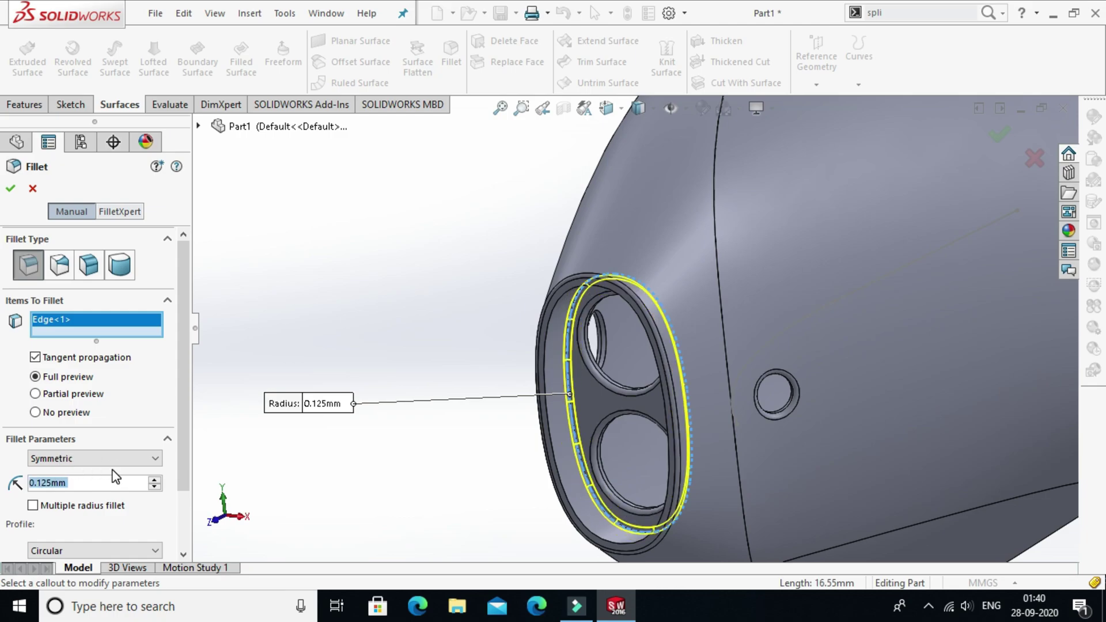
left_click(10, 189)
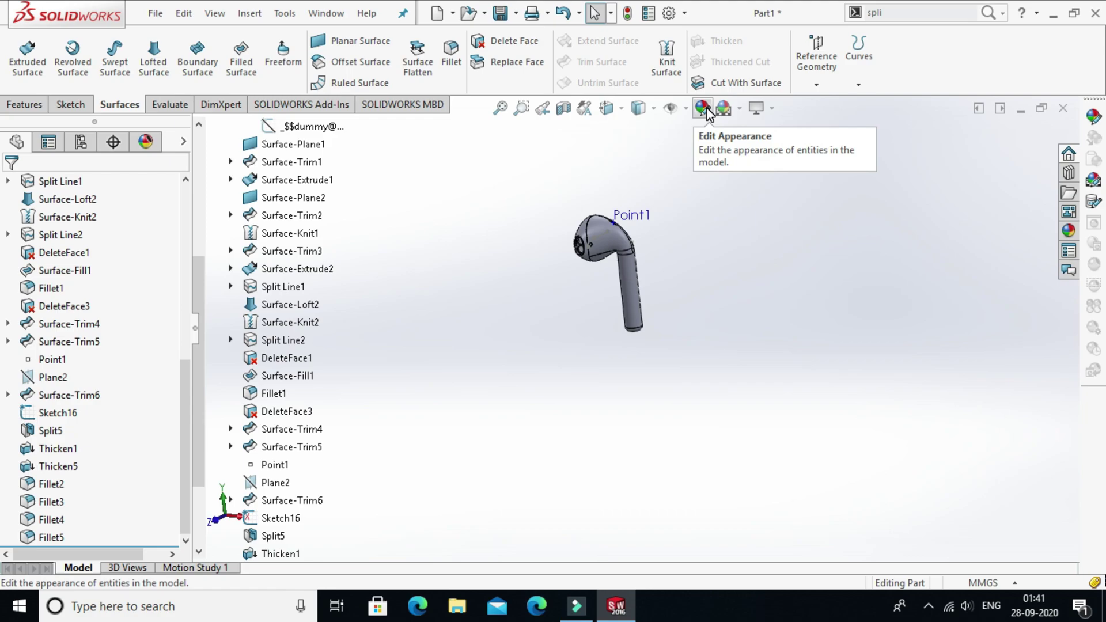
Step: Edit the whole part's appearance and apply polished steel from the Metal library's Steel category
left_click(704, 109)
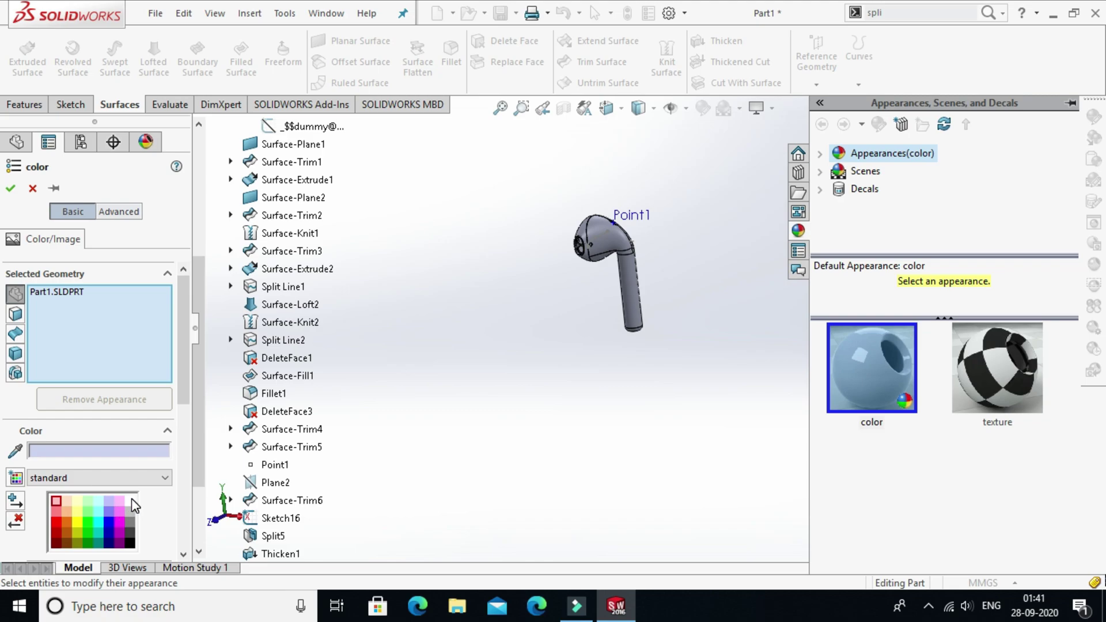
left_click(130, 514)
scroll(638, 207, "down", 4)
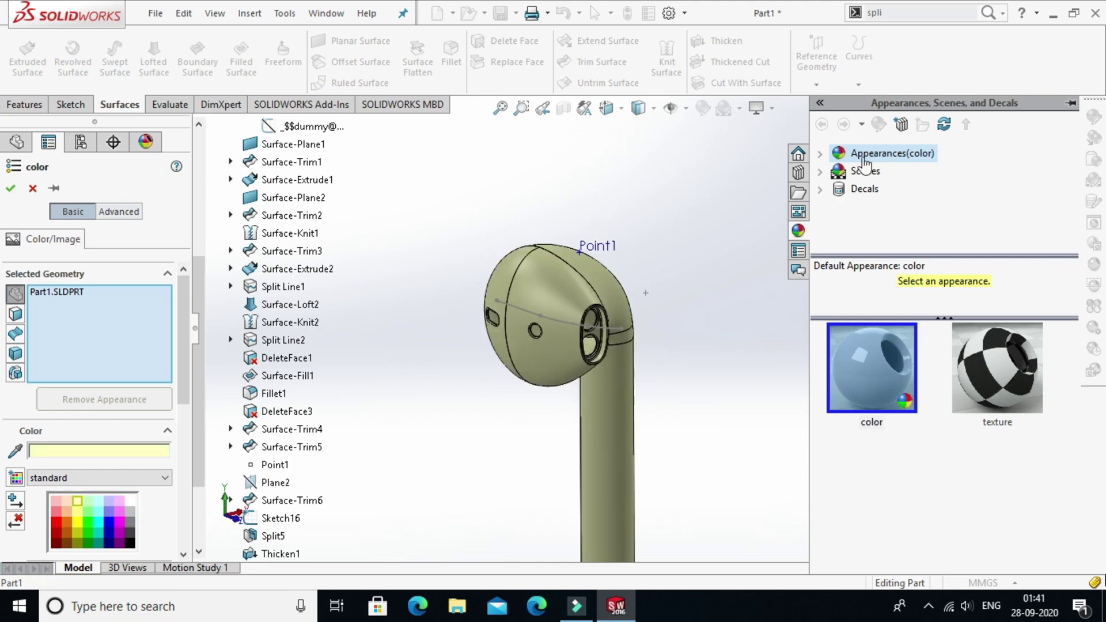
double_click(836, 156)
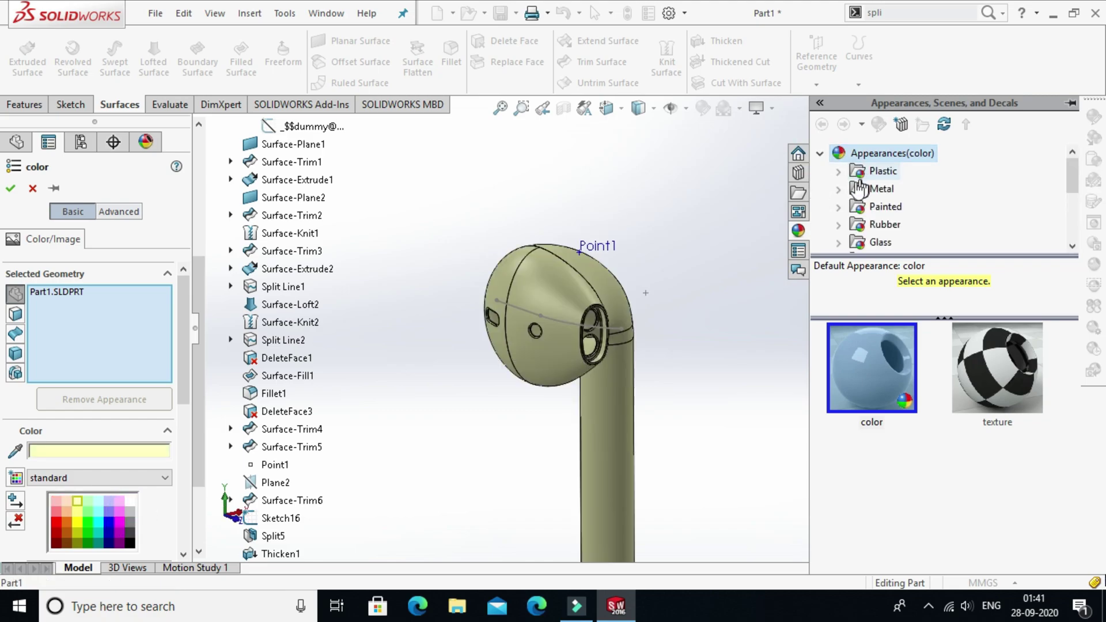
left_click(838, 242)
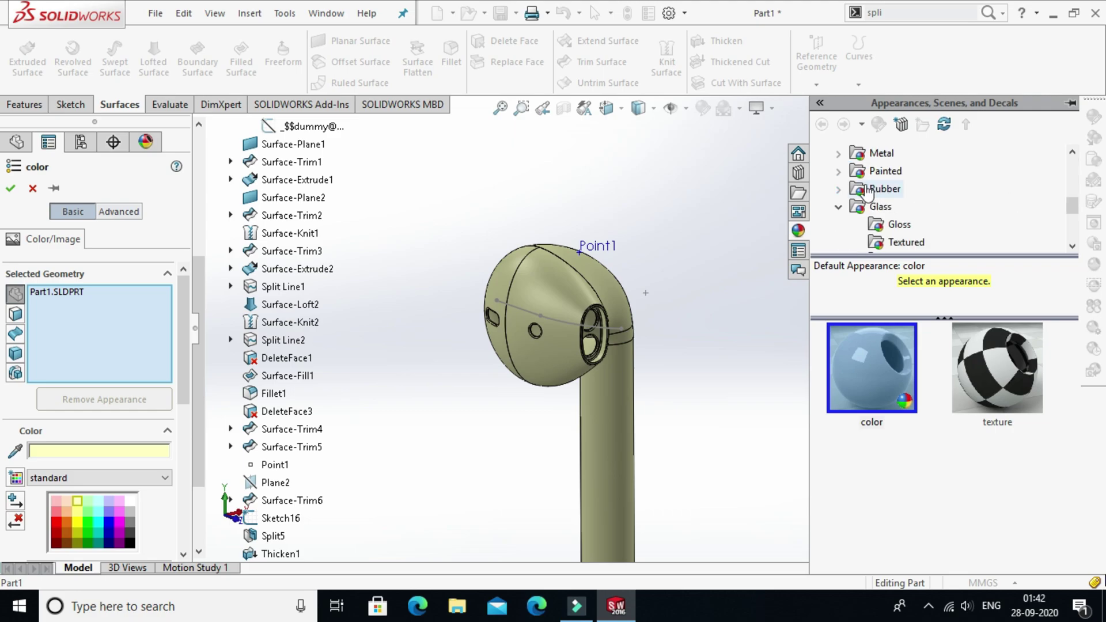
left_click(840, 154)
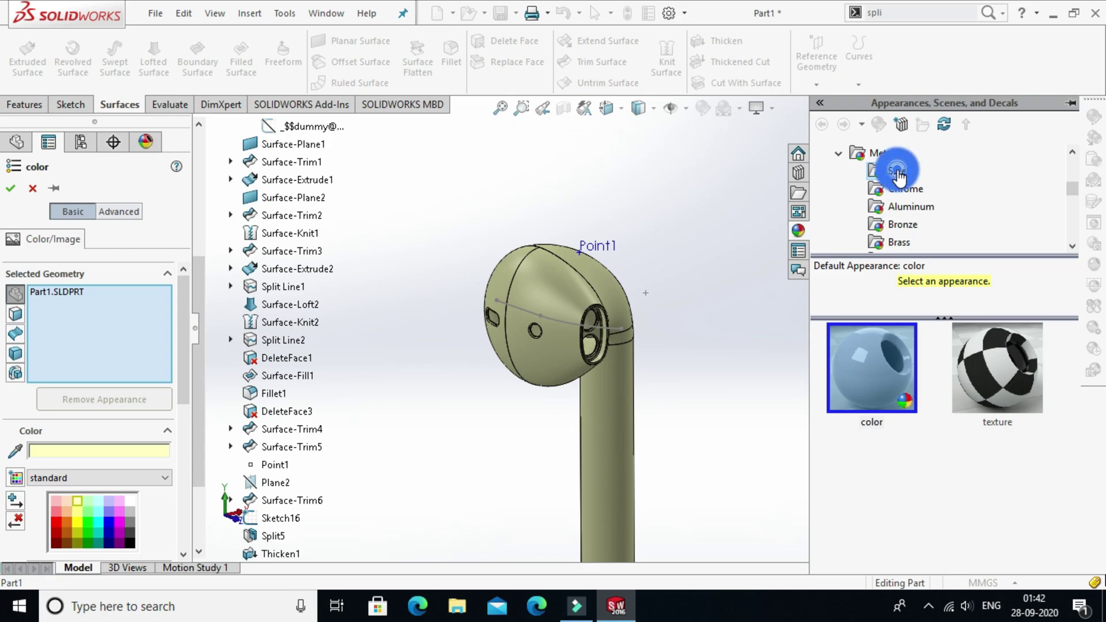
left_click(896, 172)
left_click(886, 355)
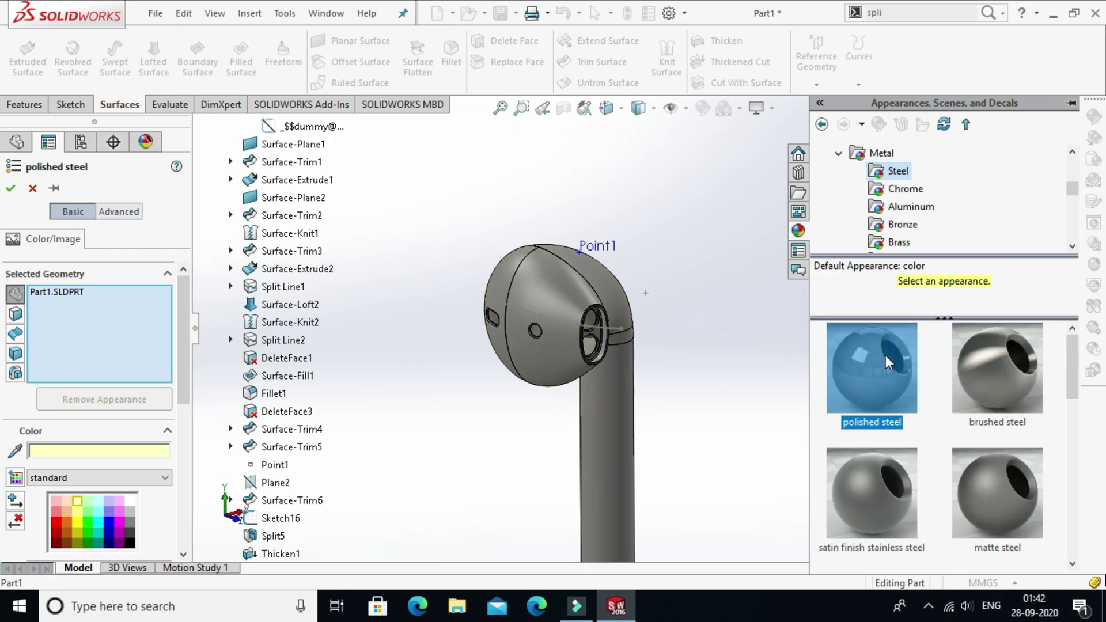
Step: Set the polished steel appearance's main colour to white and accept the appearance
middle_click_drag(672, 317, 547, 451)
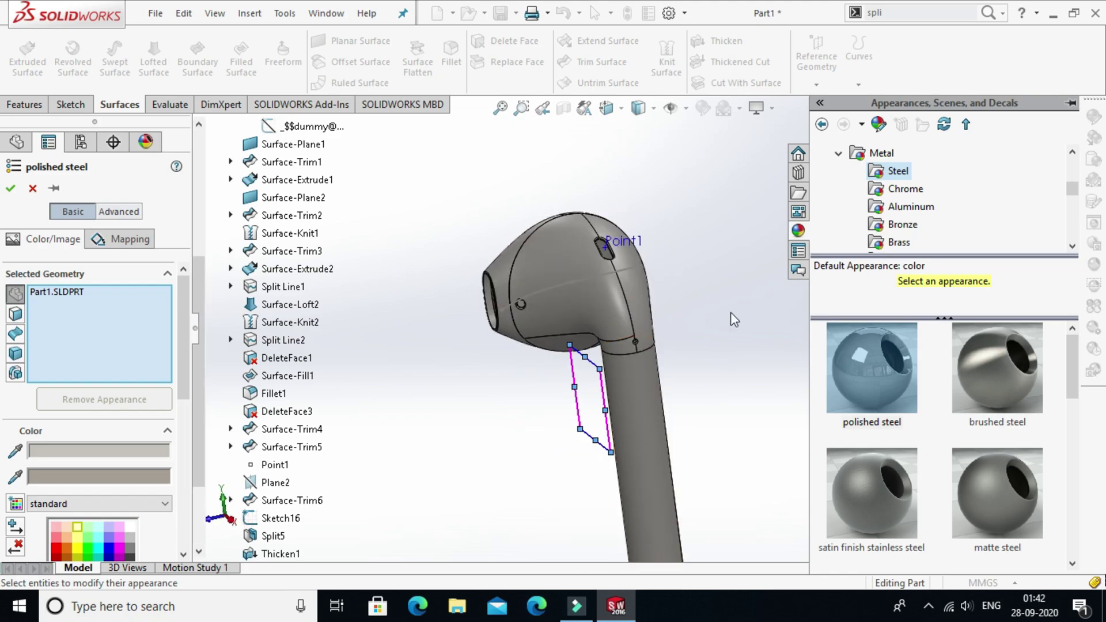
left_click(871, 368)
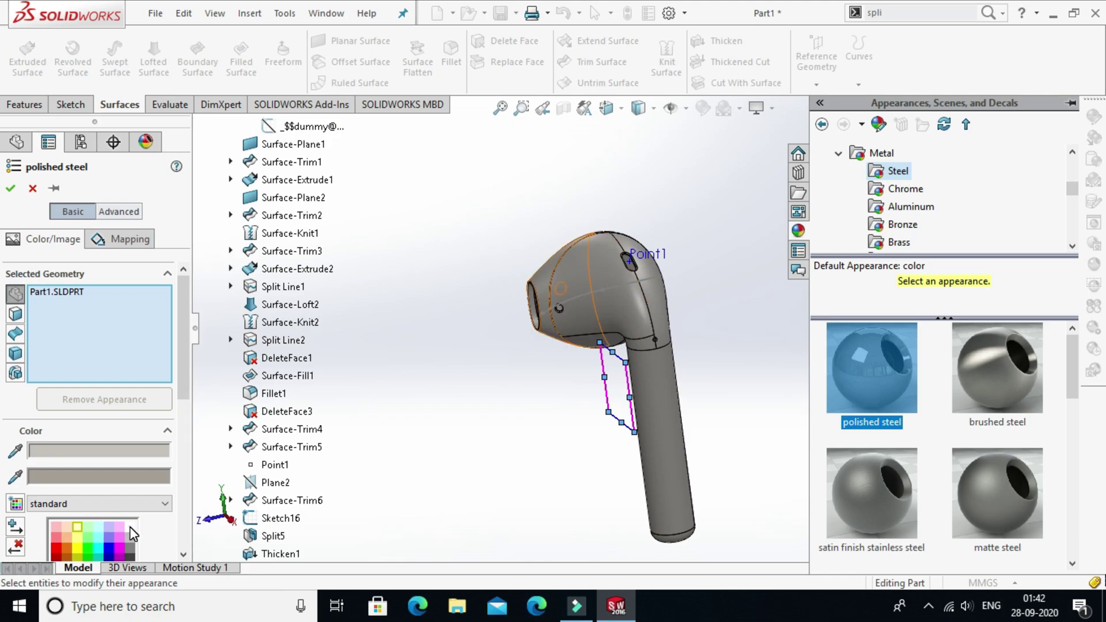
left_click(130, 527)
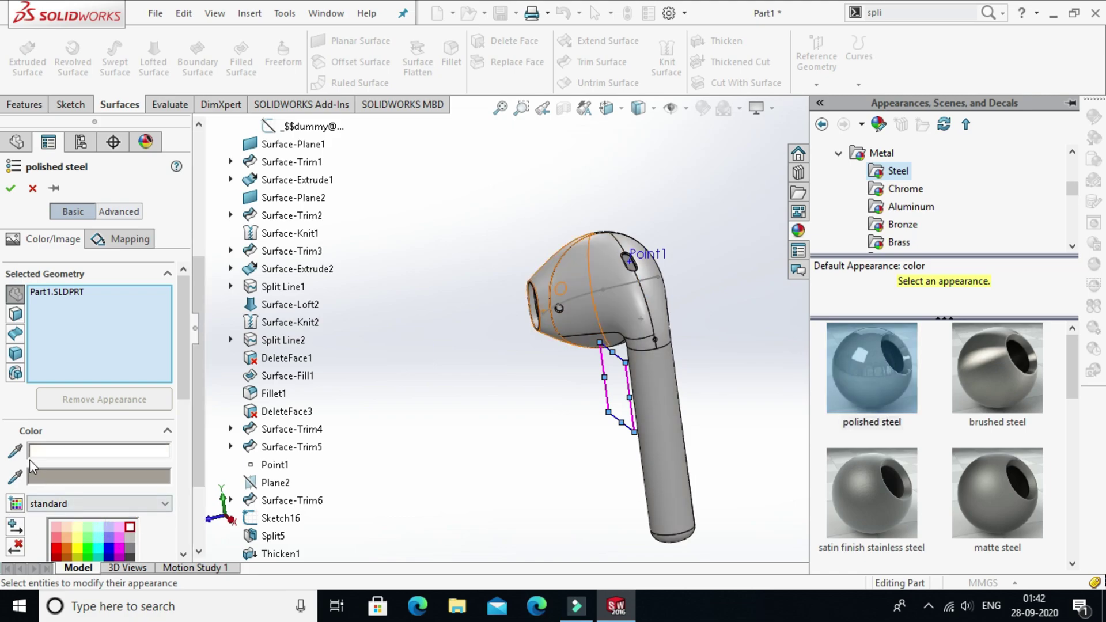
left_click(10, 189)
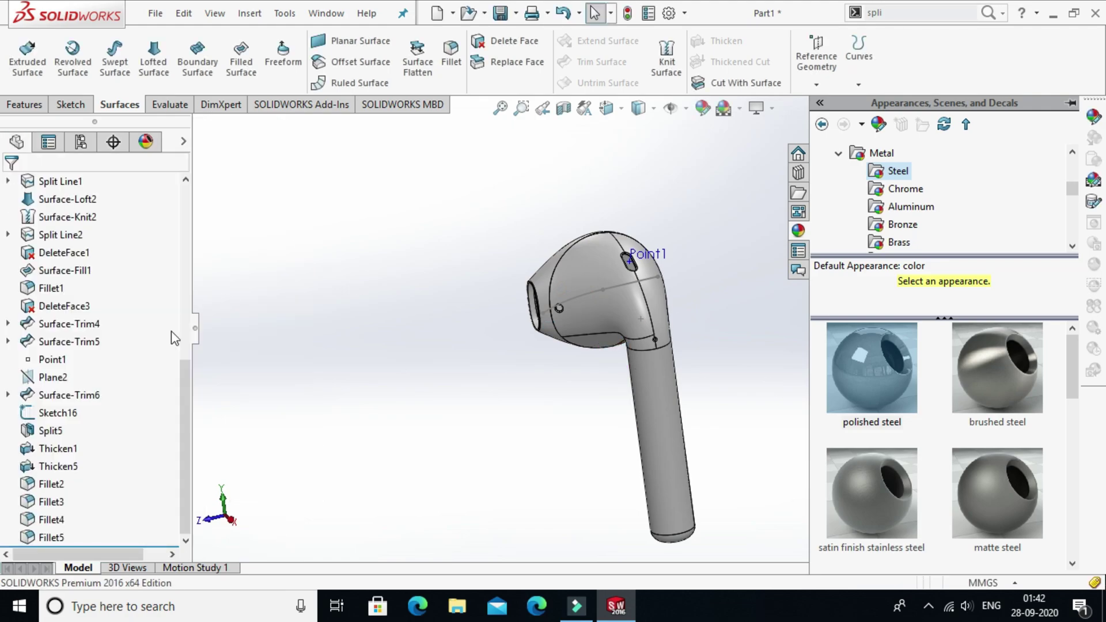
Step: Hide the reference point Point1 and the seam sketch Sketch16 on the earbud head
middle_click_drag(591, 331, 655, 304)
right_click(669, 294)
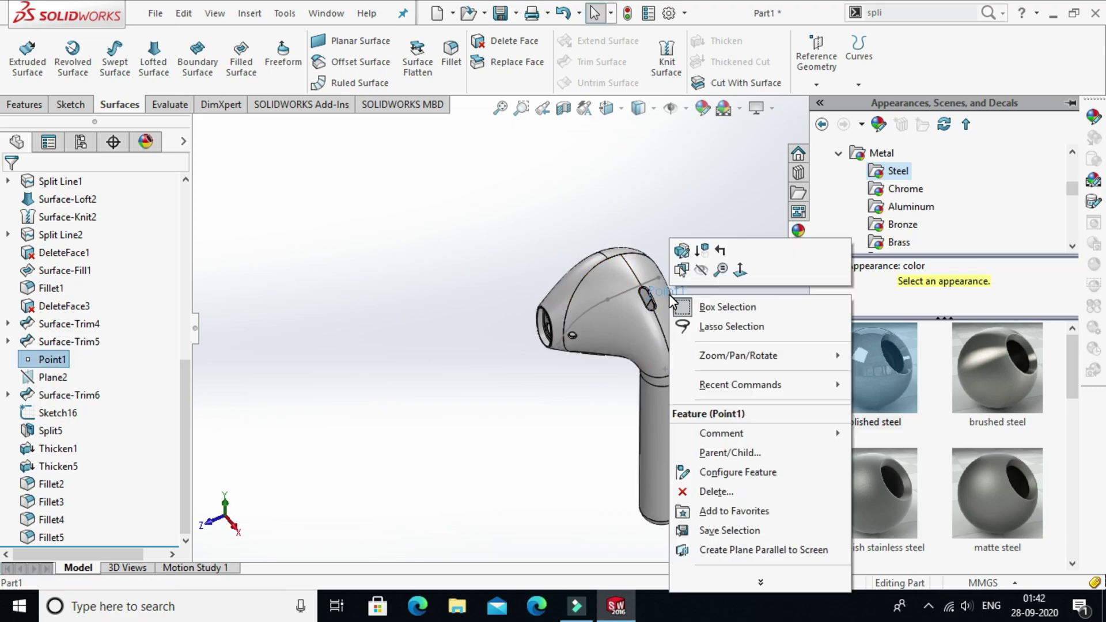
left_click(701, 270)
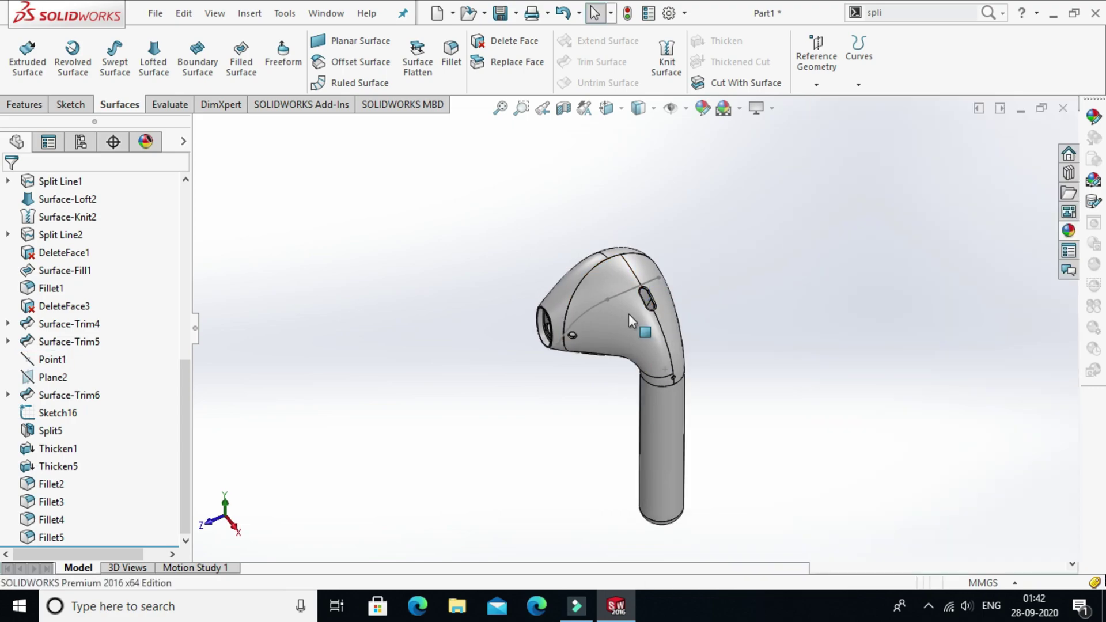
right_click(589, 306)
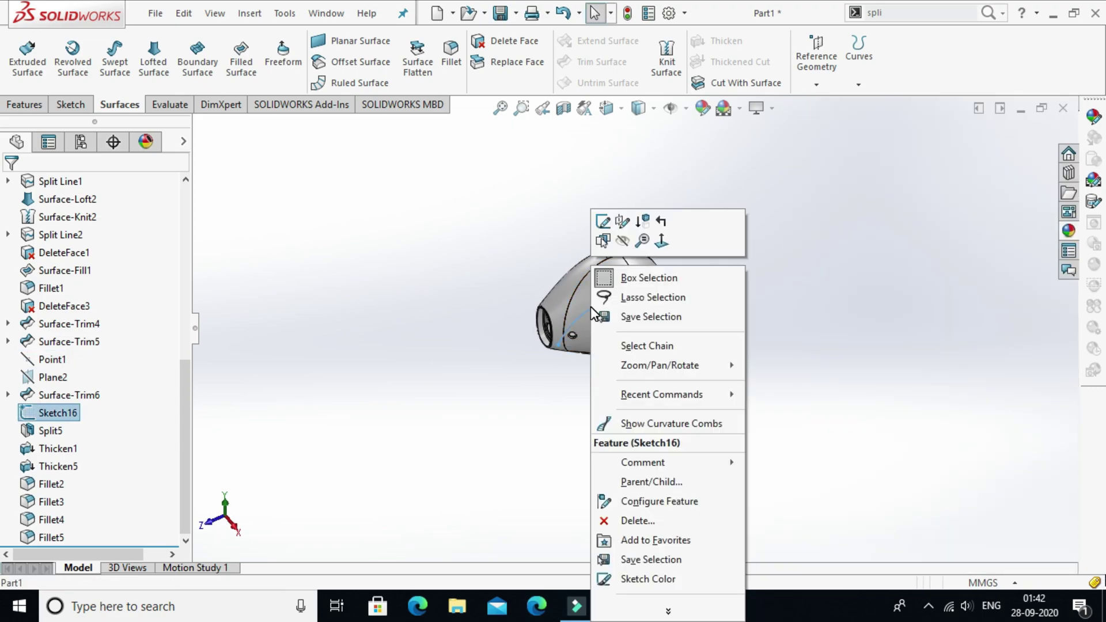
left_click(626, 243)
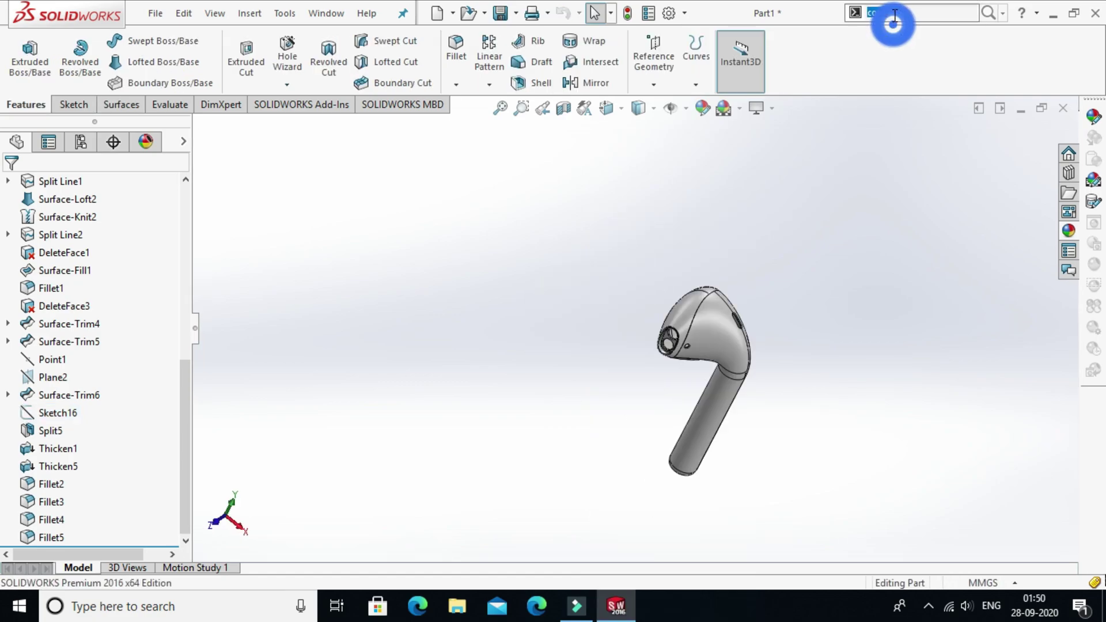
Step: Set up Move/Copy Bodies to make one copy of both earbud bodies, the stem-side body and the front body
left_click(892, 26)
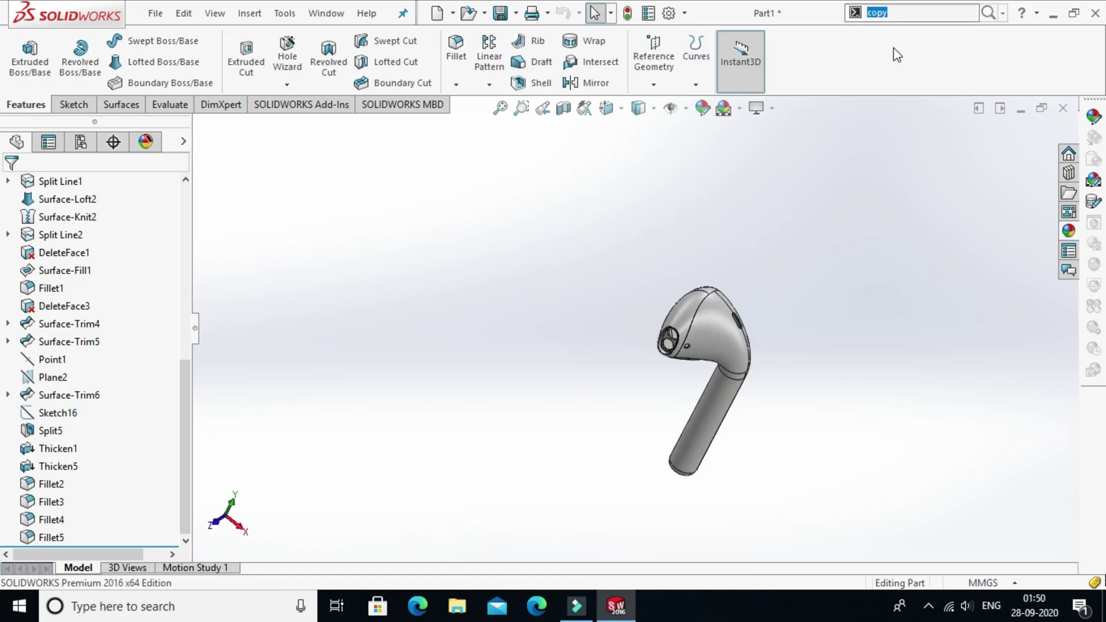
left_click(890, 24)
left_click(891, 36)
left_click(890, 23)
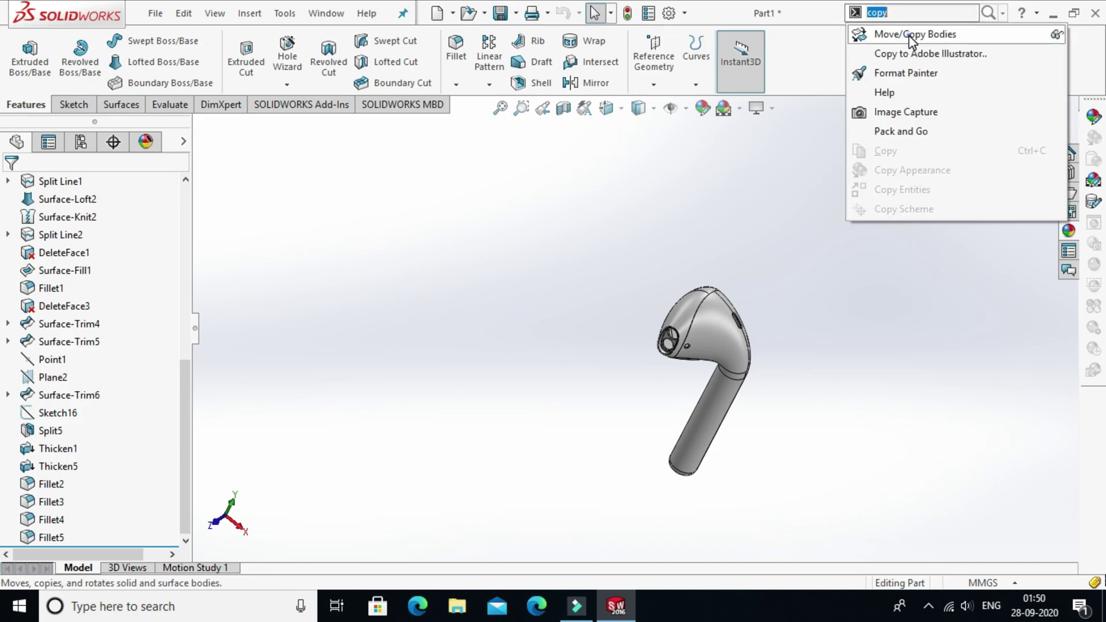
left_click(906, 34)
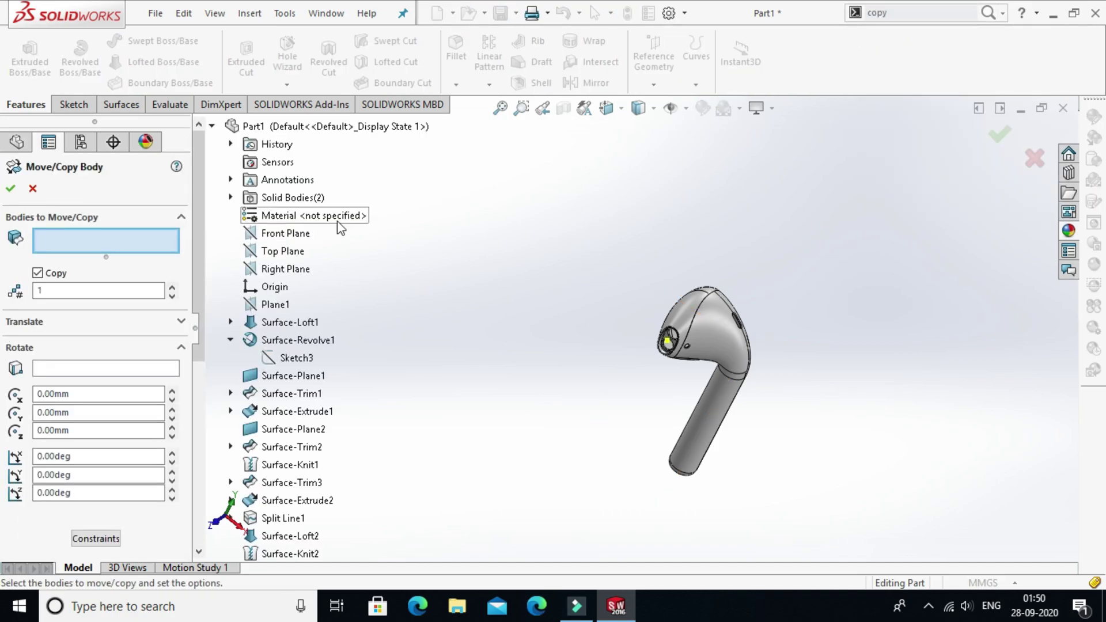
left_click(681, 299)
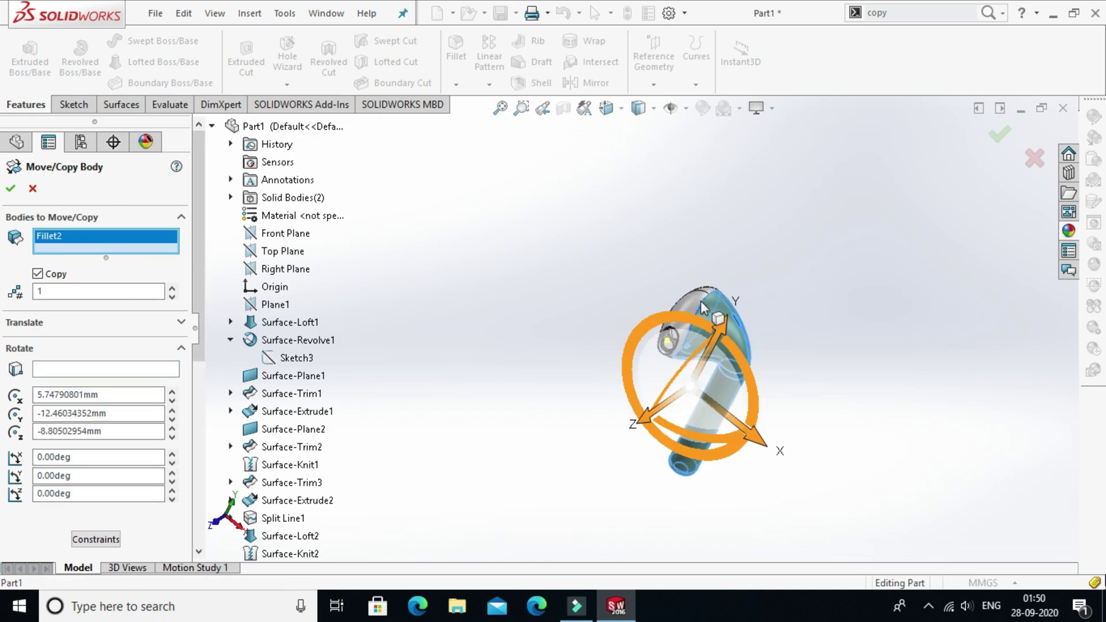
scroll(679, 304, "down", 5)
left_click(679, 304)
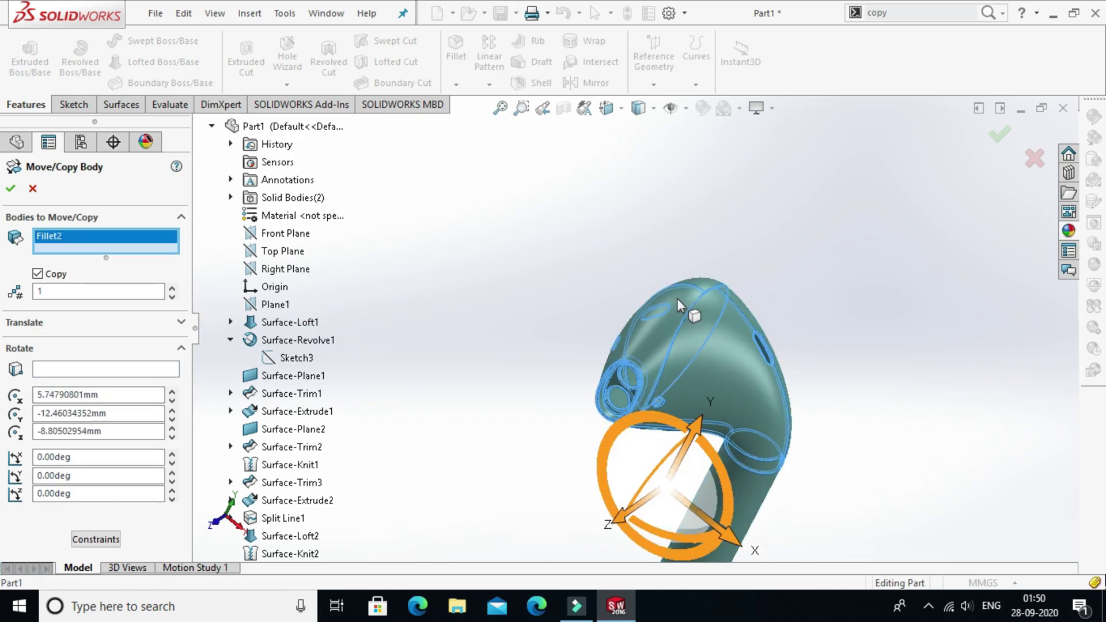
Step: Place the copied earbud about 26.8 mm away in the negative X direction and finish the copy
left_click_drag(693, 512, 499, 353)
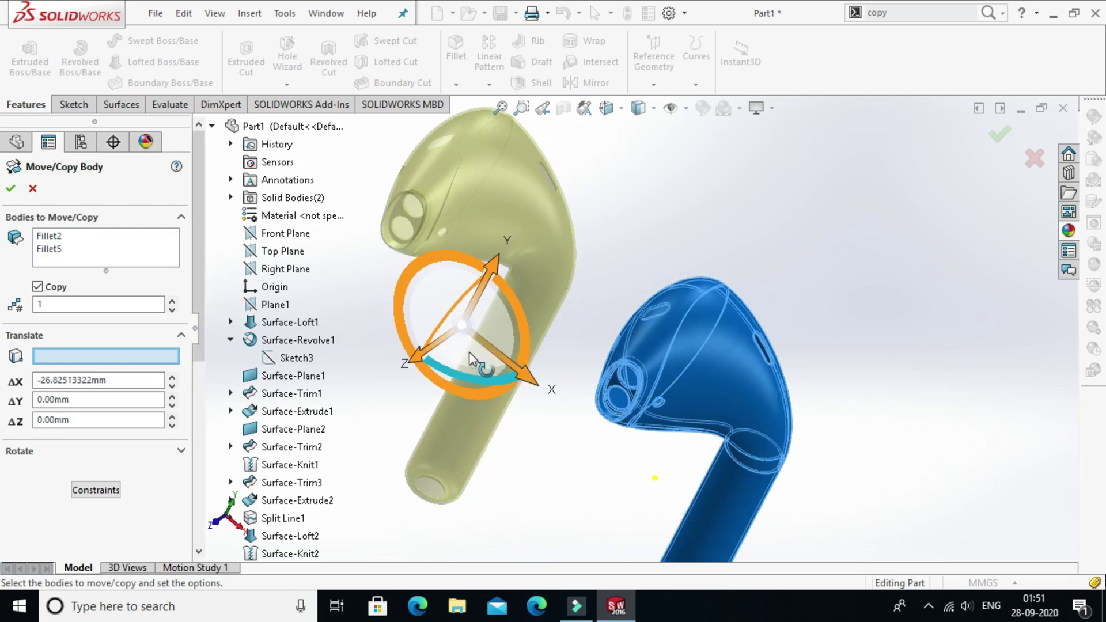
left_click(11, 189)
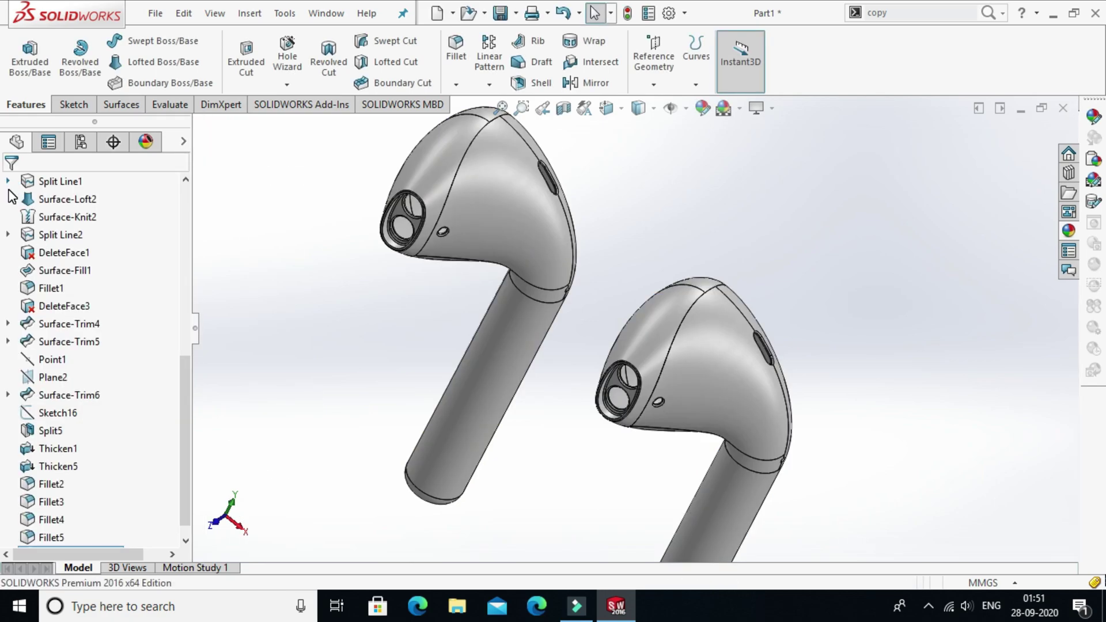
scroll(573, 254, "up", 4)
middle_click_drag(582, 264, 357, 425)
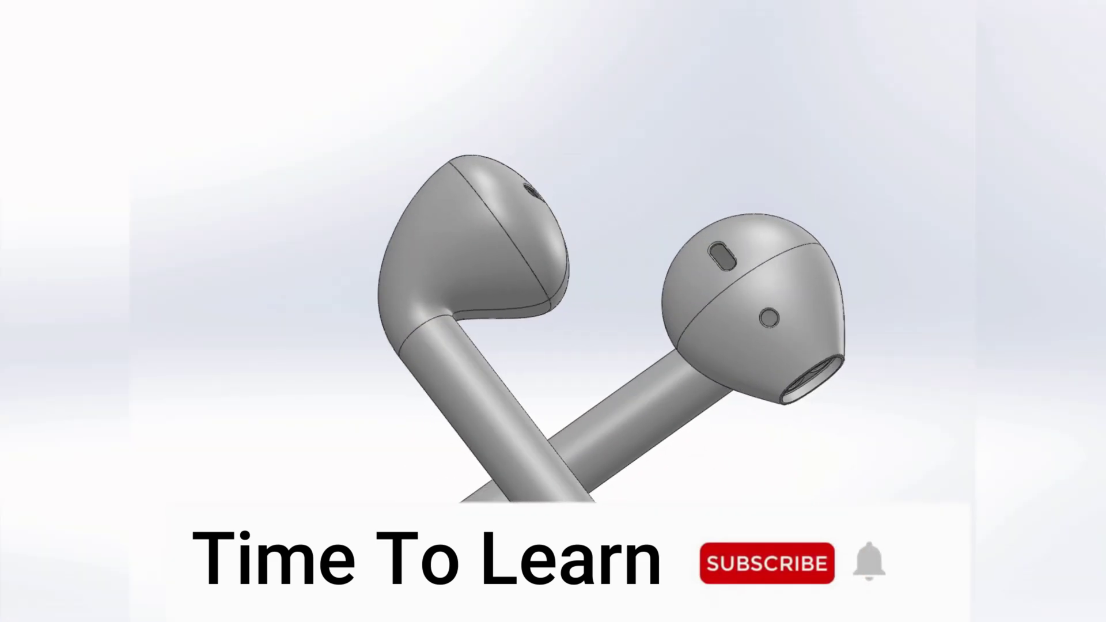